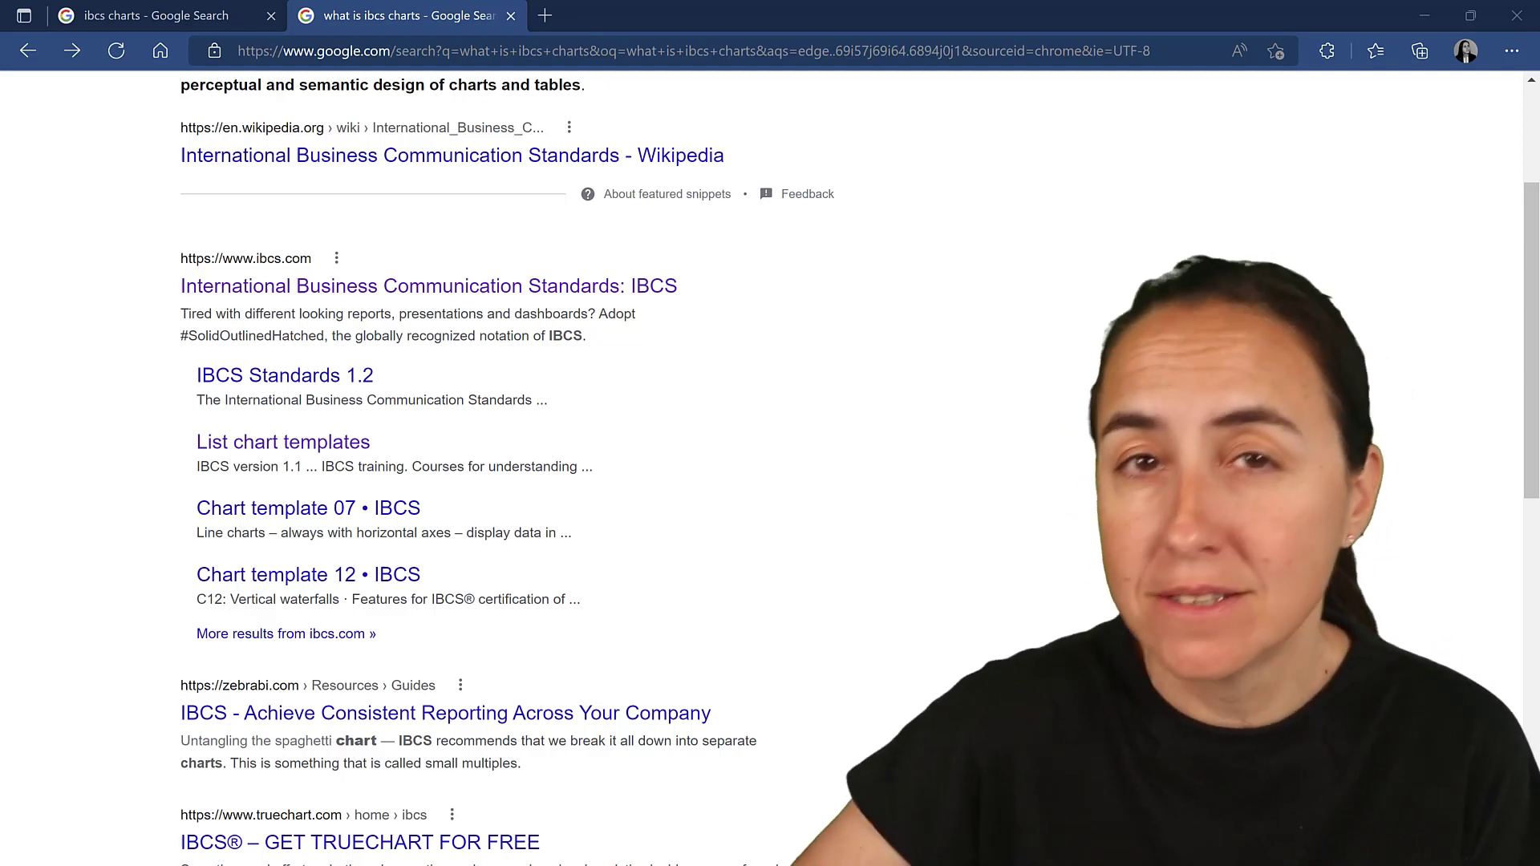
Step: Browse the Google image results for 'ibcs charts' to study example IBCS variance designs
scroll(987, 437, "up", 3)
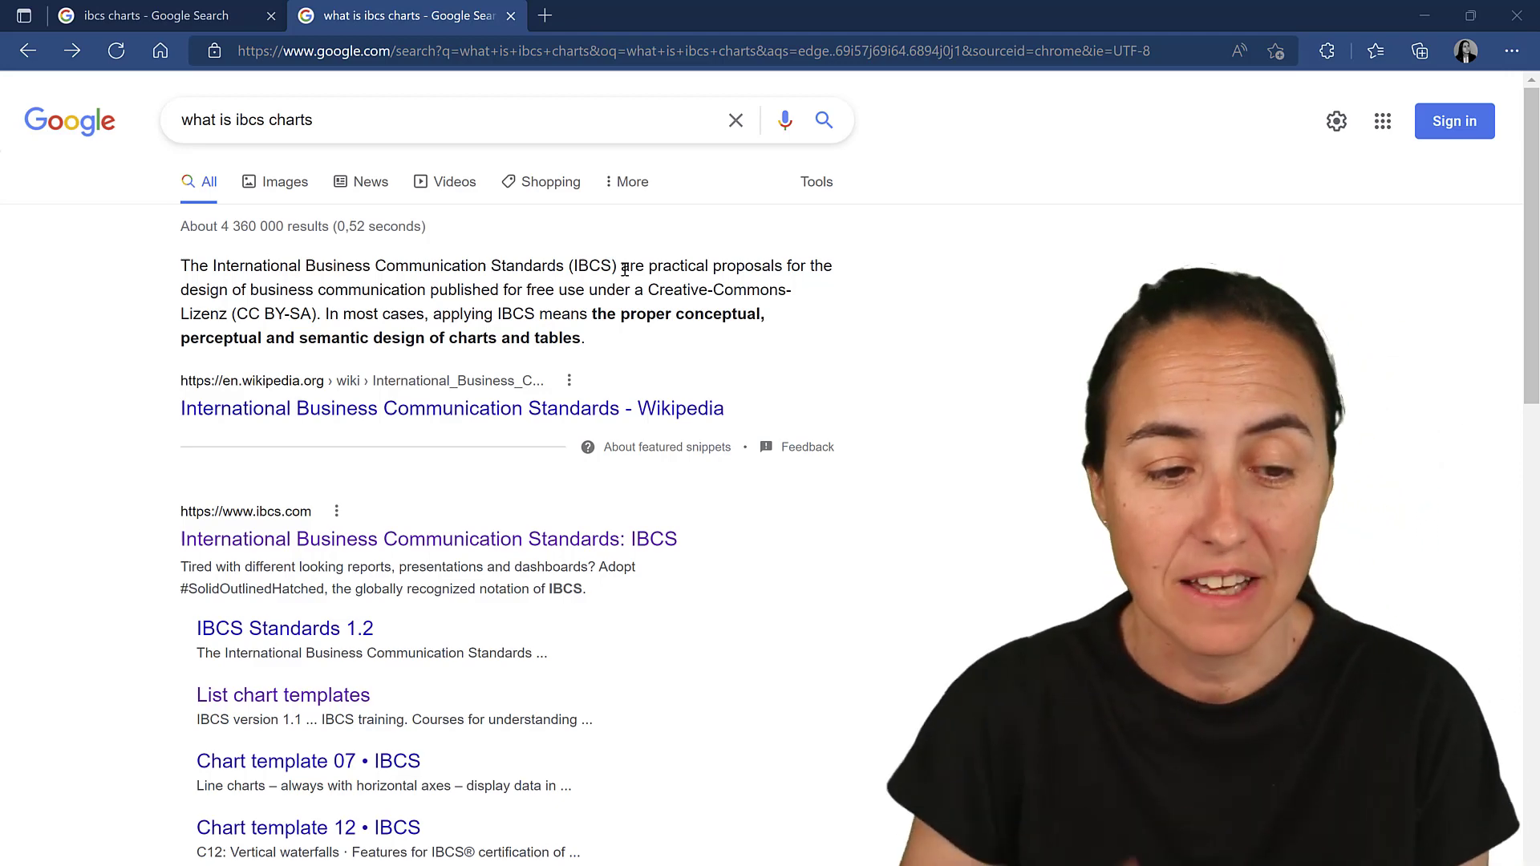
left_click(171, 13)
scroll(593, 361, "up", 3)
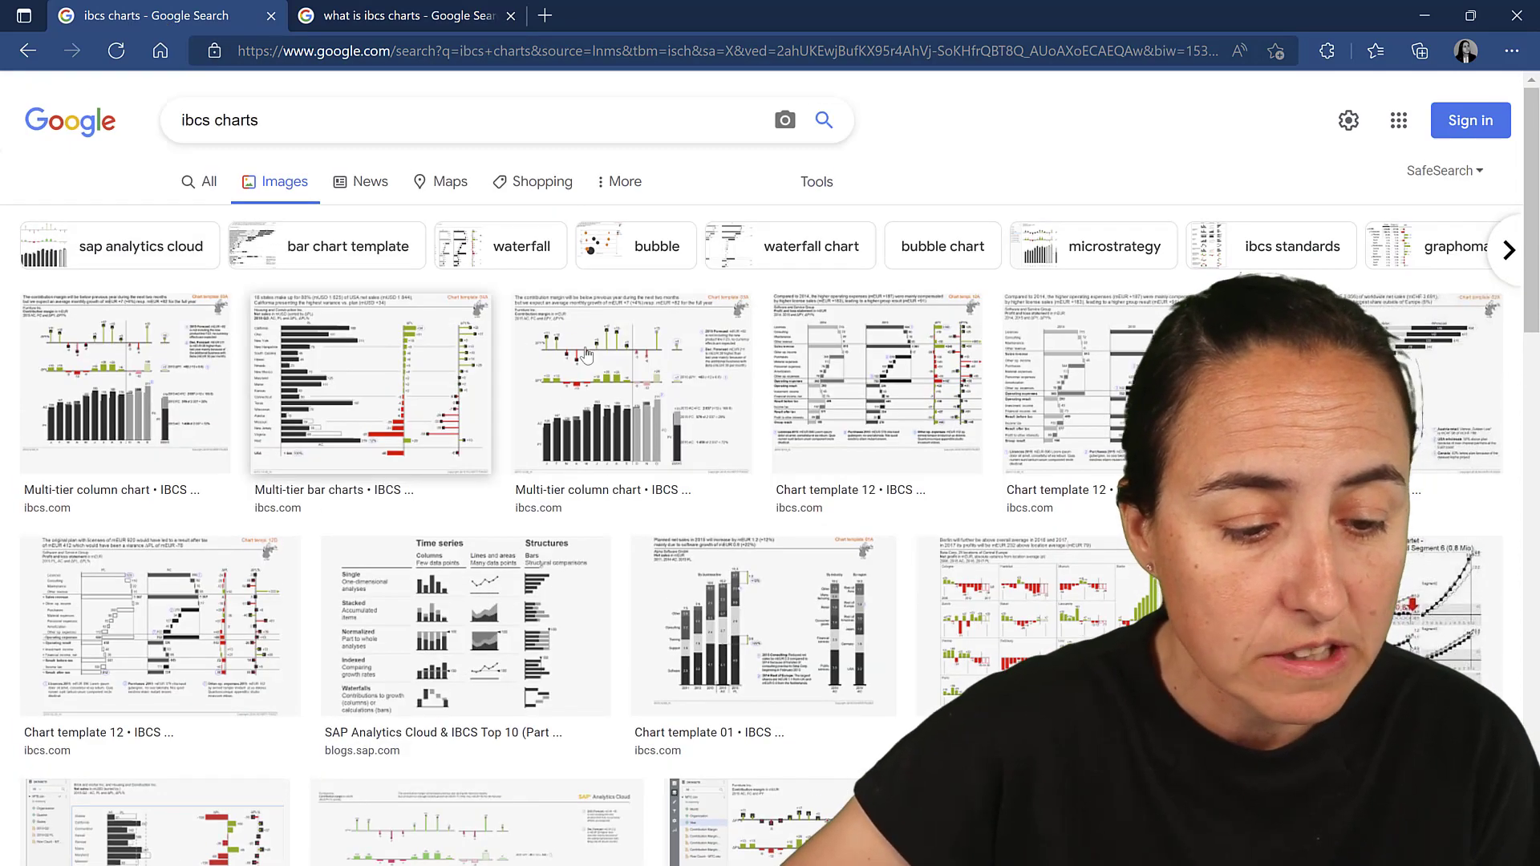
scroll(942, 487, "down", 8)
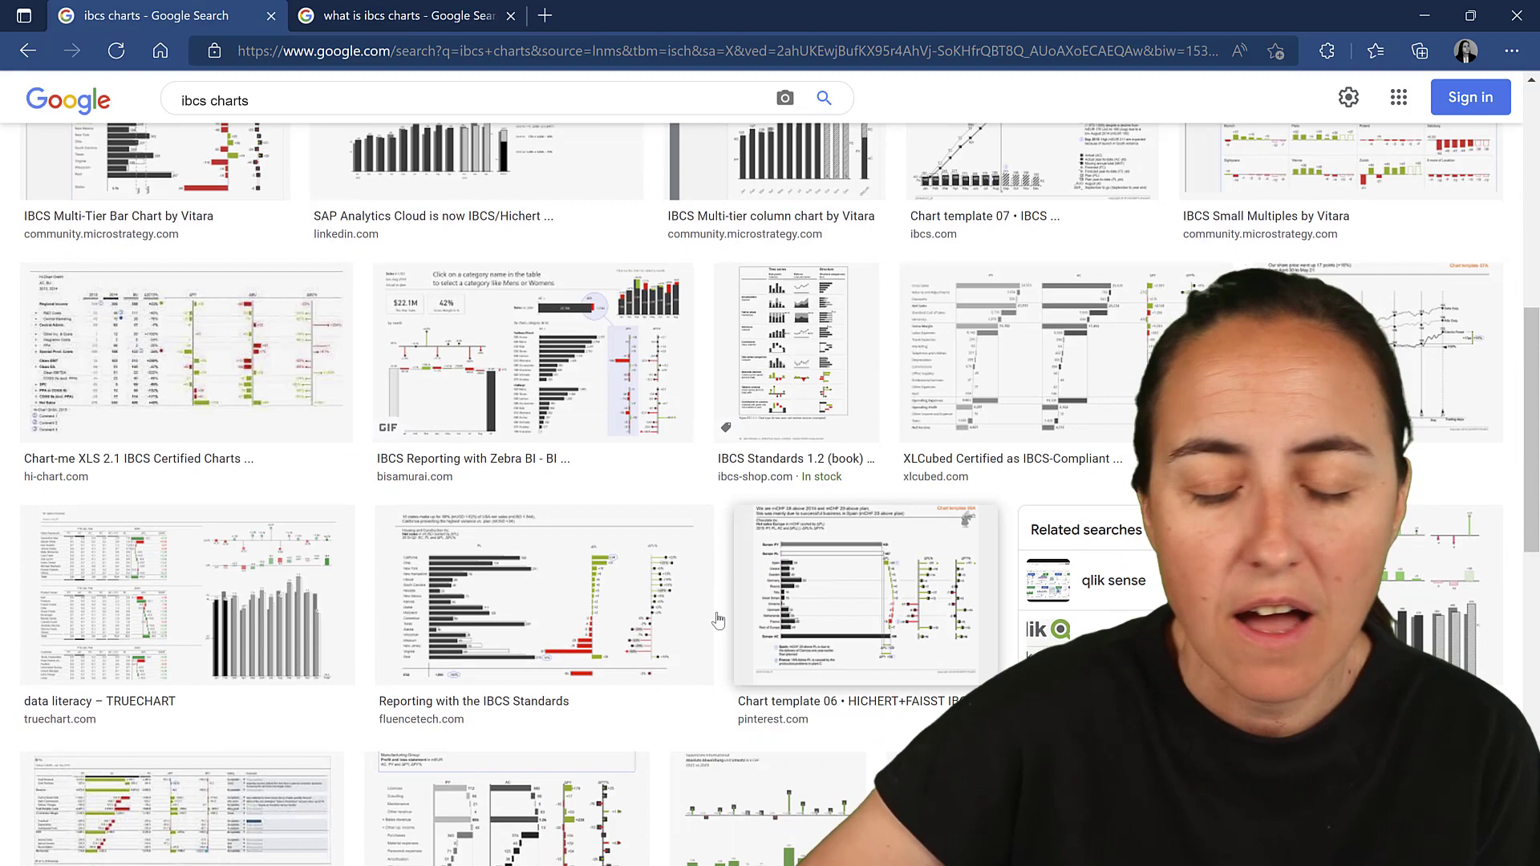
scroll(597, 637, "down", 2)
scroll(602, 635, "down", 9)
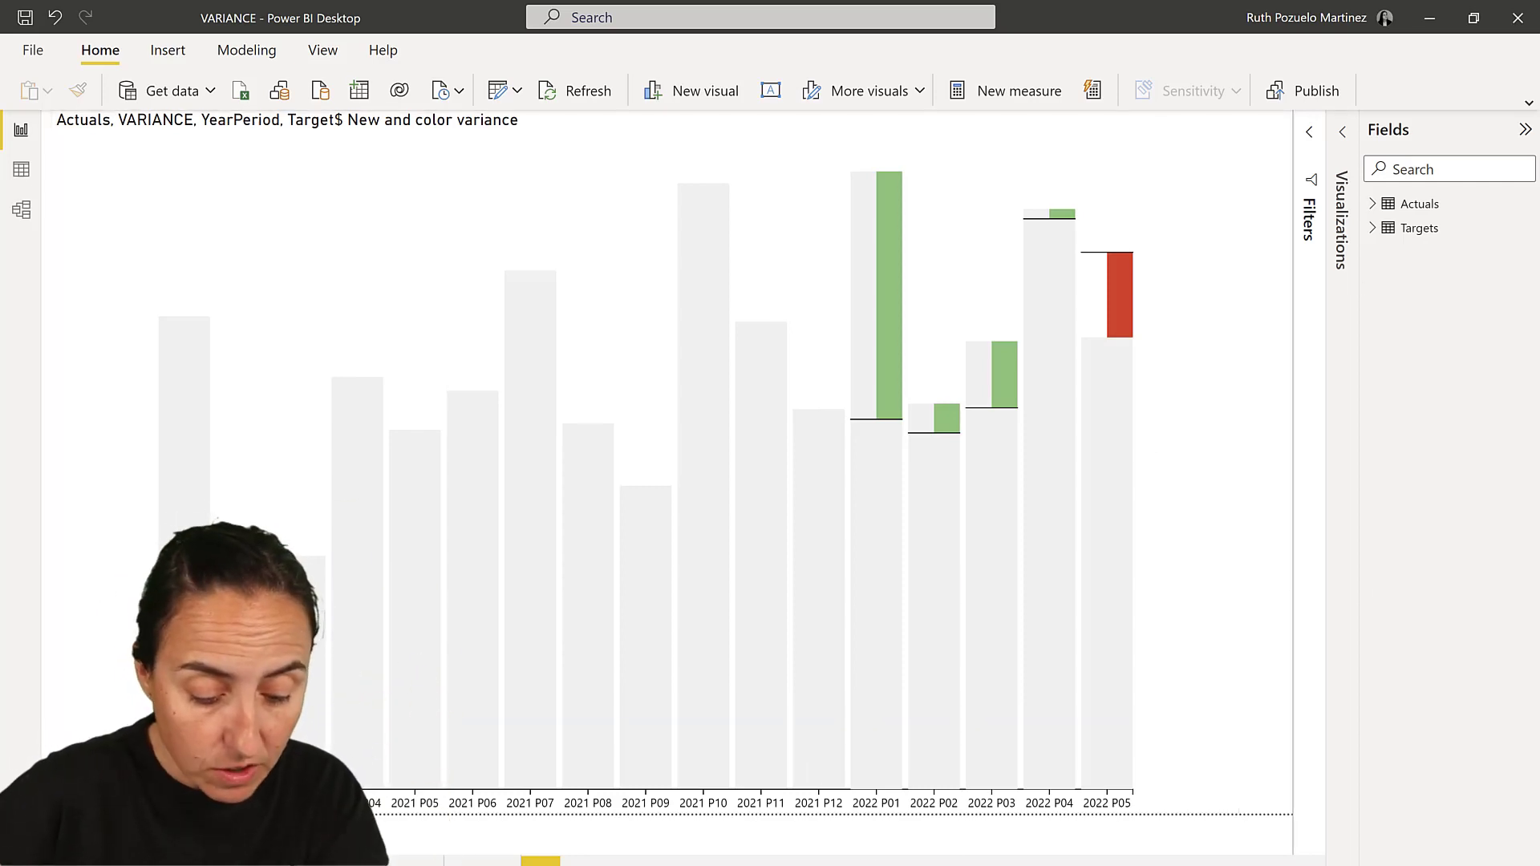
Step: On a blank page, build a table of Actuals, Target$ New and YearPeriod
left_click(541, 861)
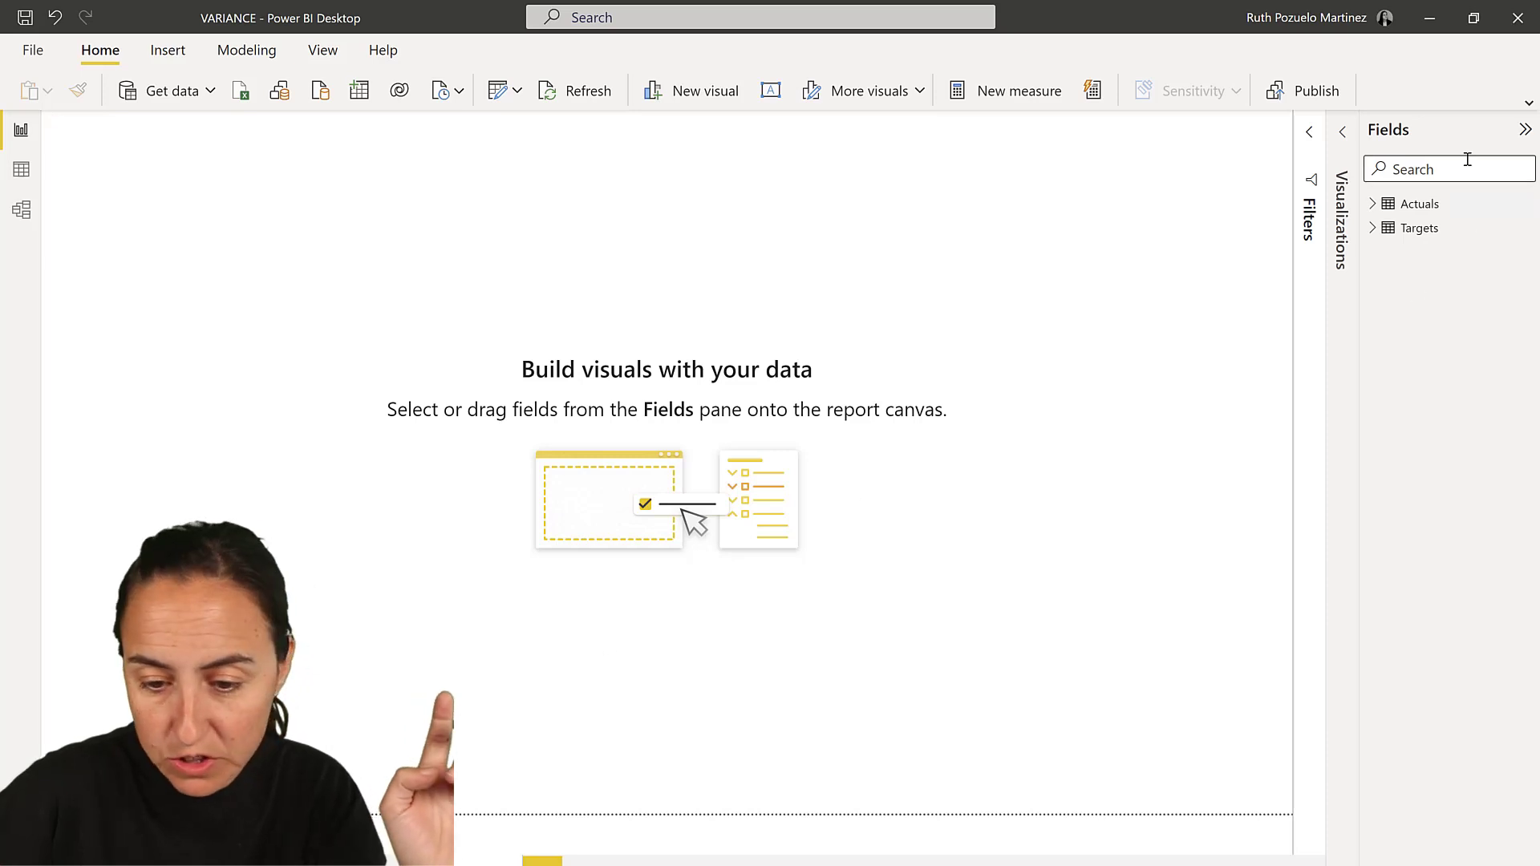
left_click(1371, 206)
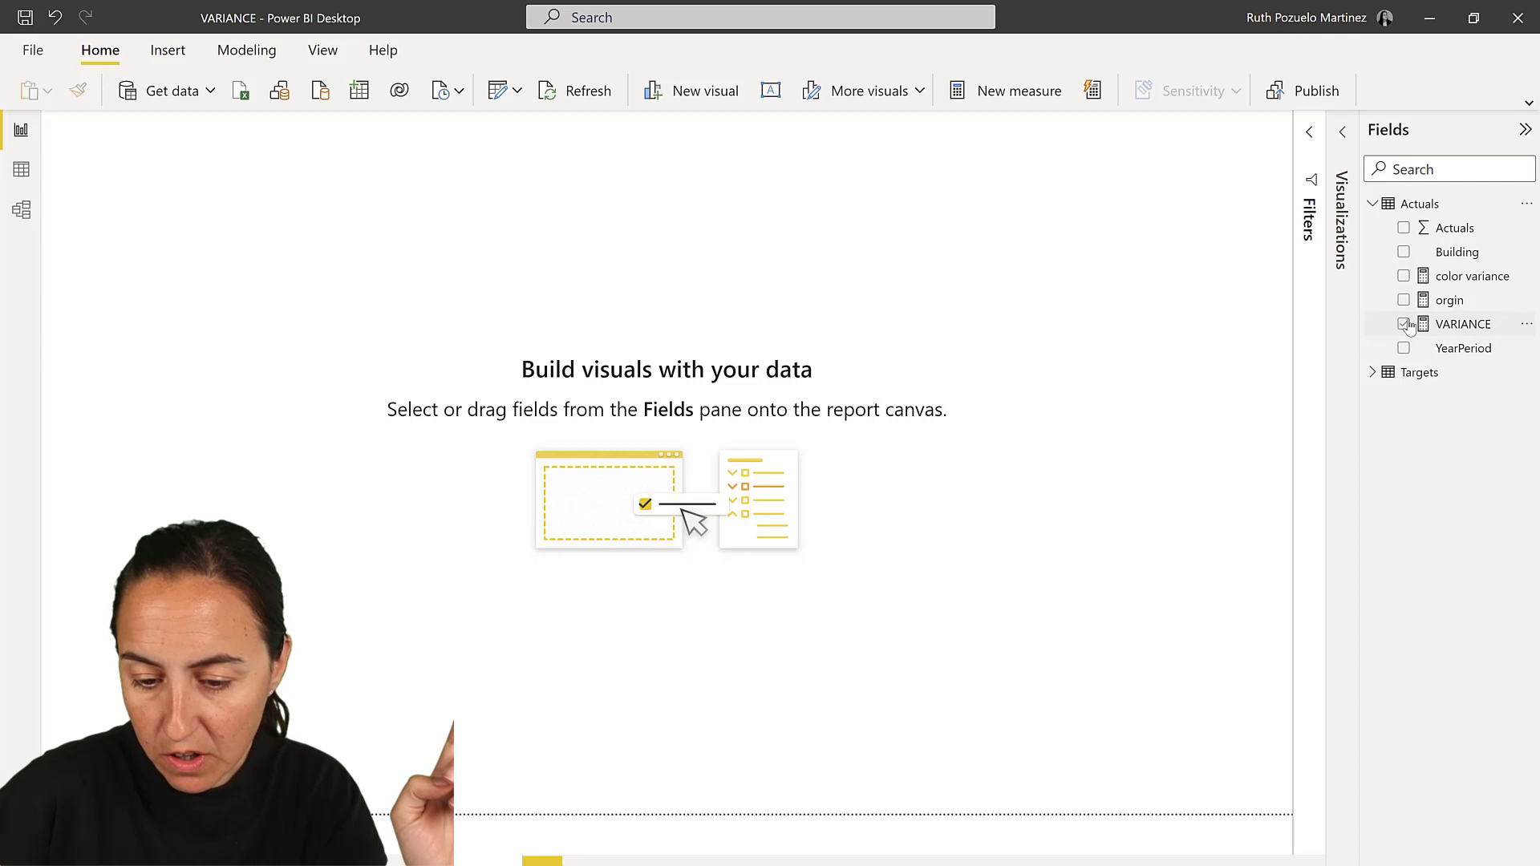
left_click(1372, 372)
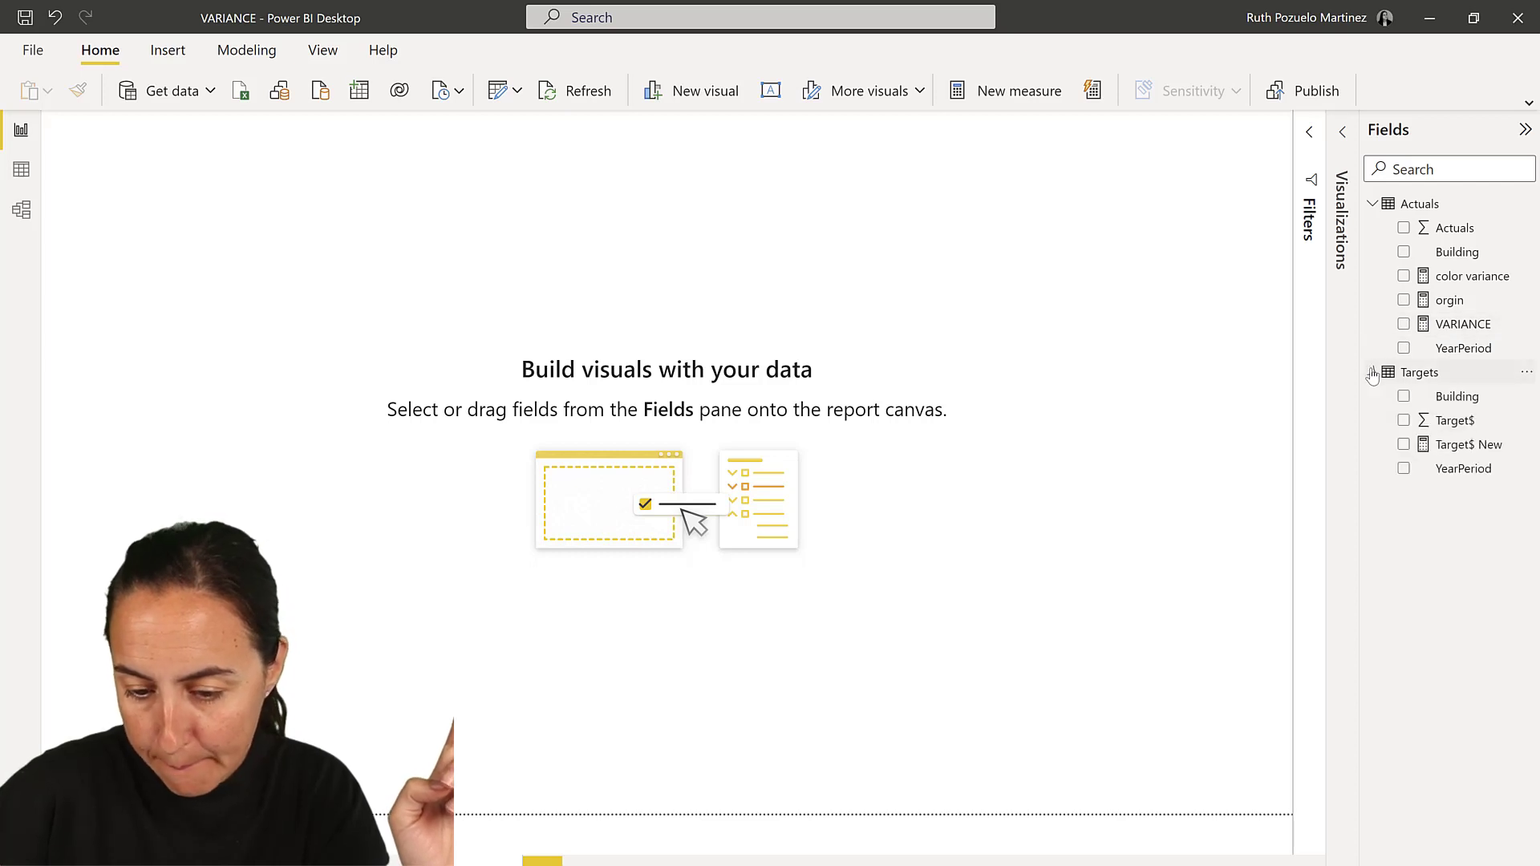
left_click(1403, 229)
left_click(1404, 444)
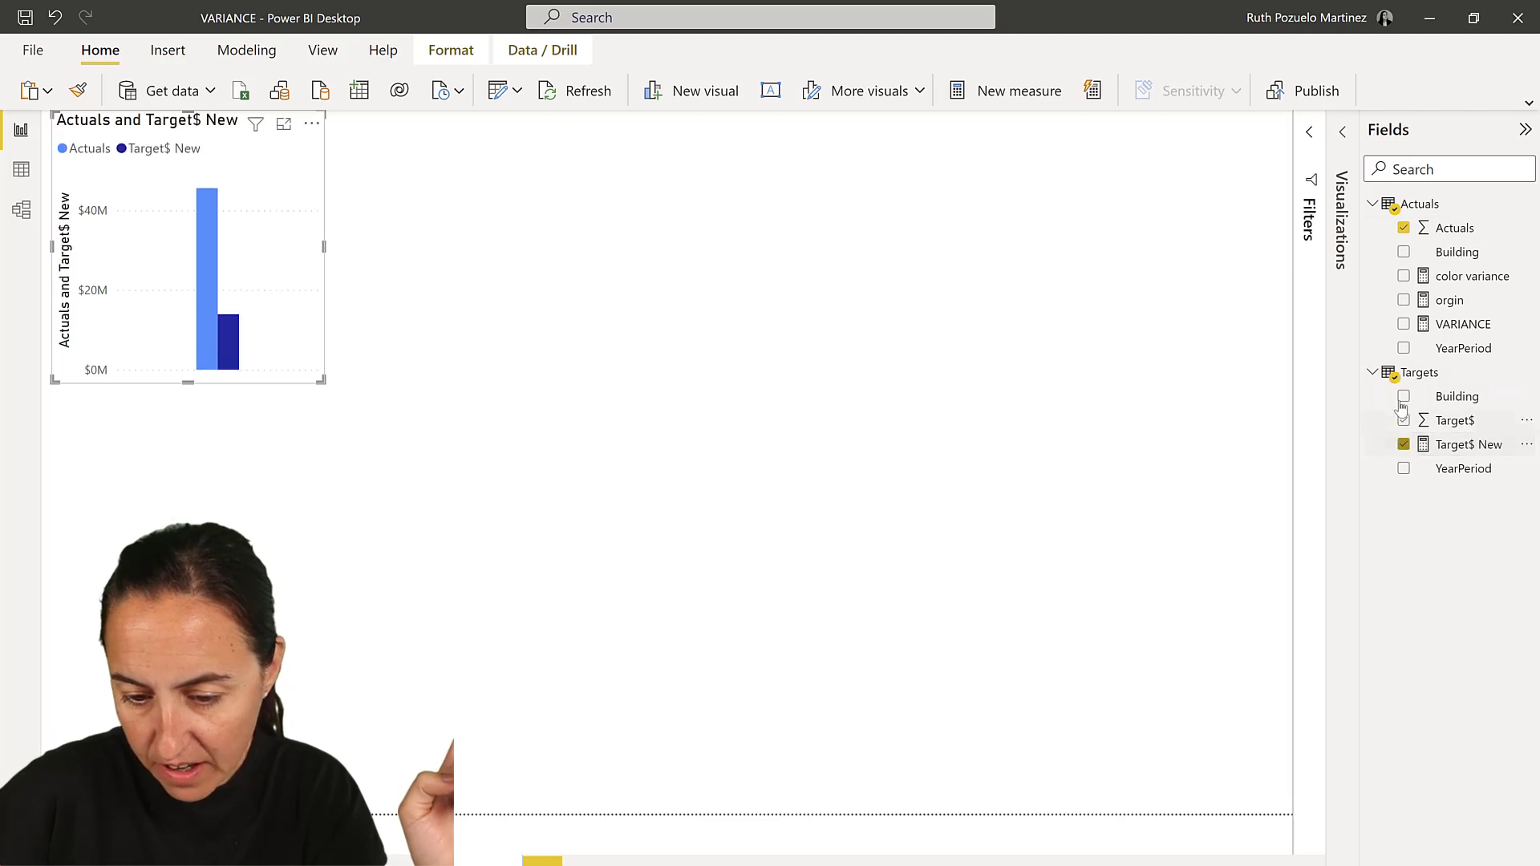
left_click(1403, 348)
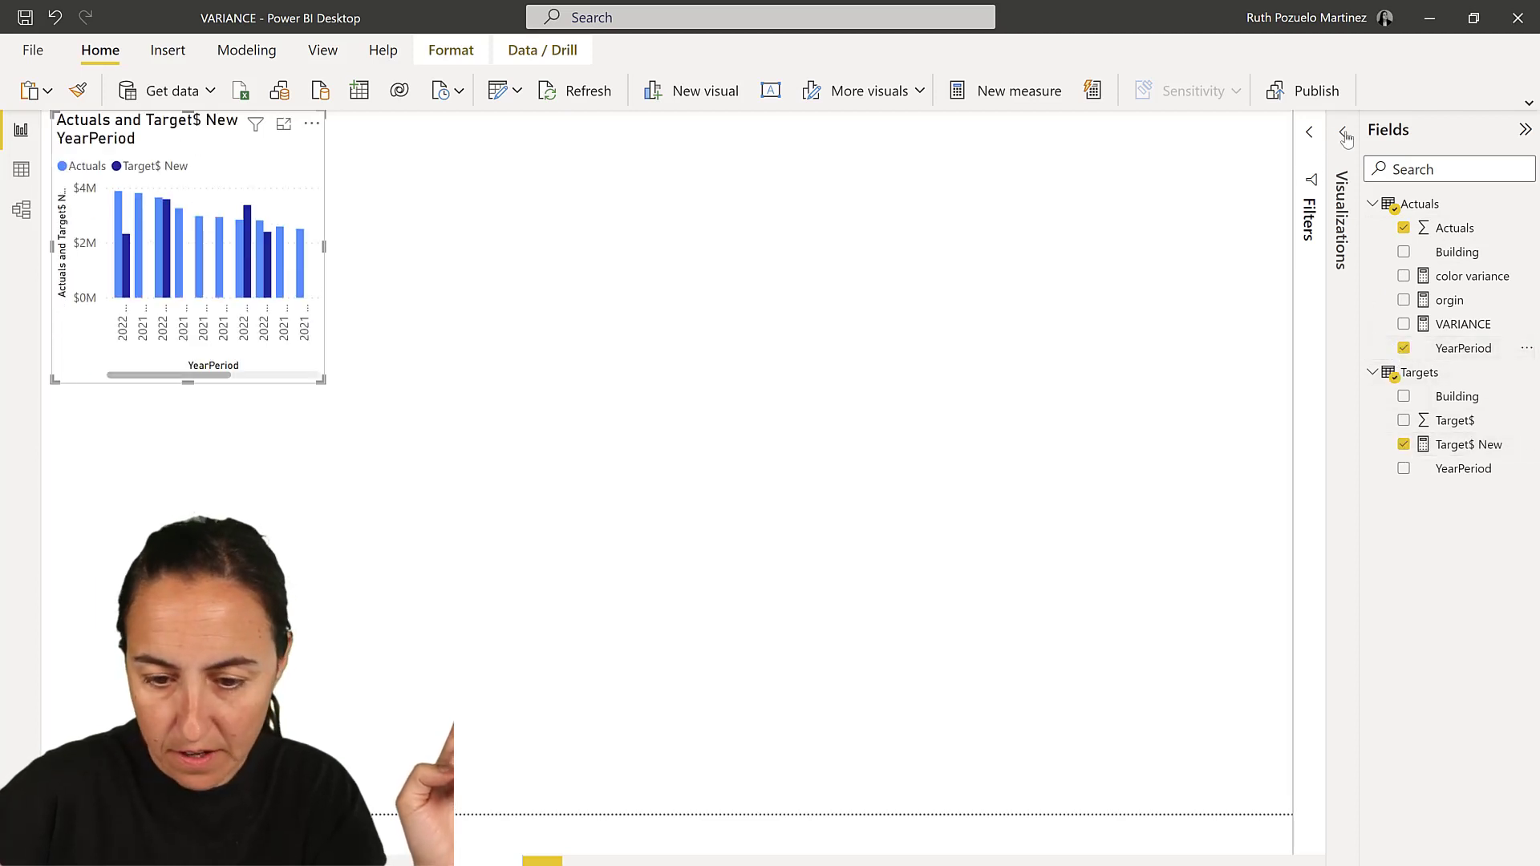
left_click(1337, 172)
left_click(1277, 268)
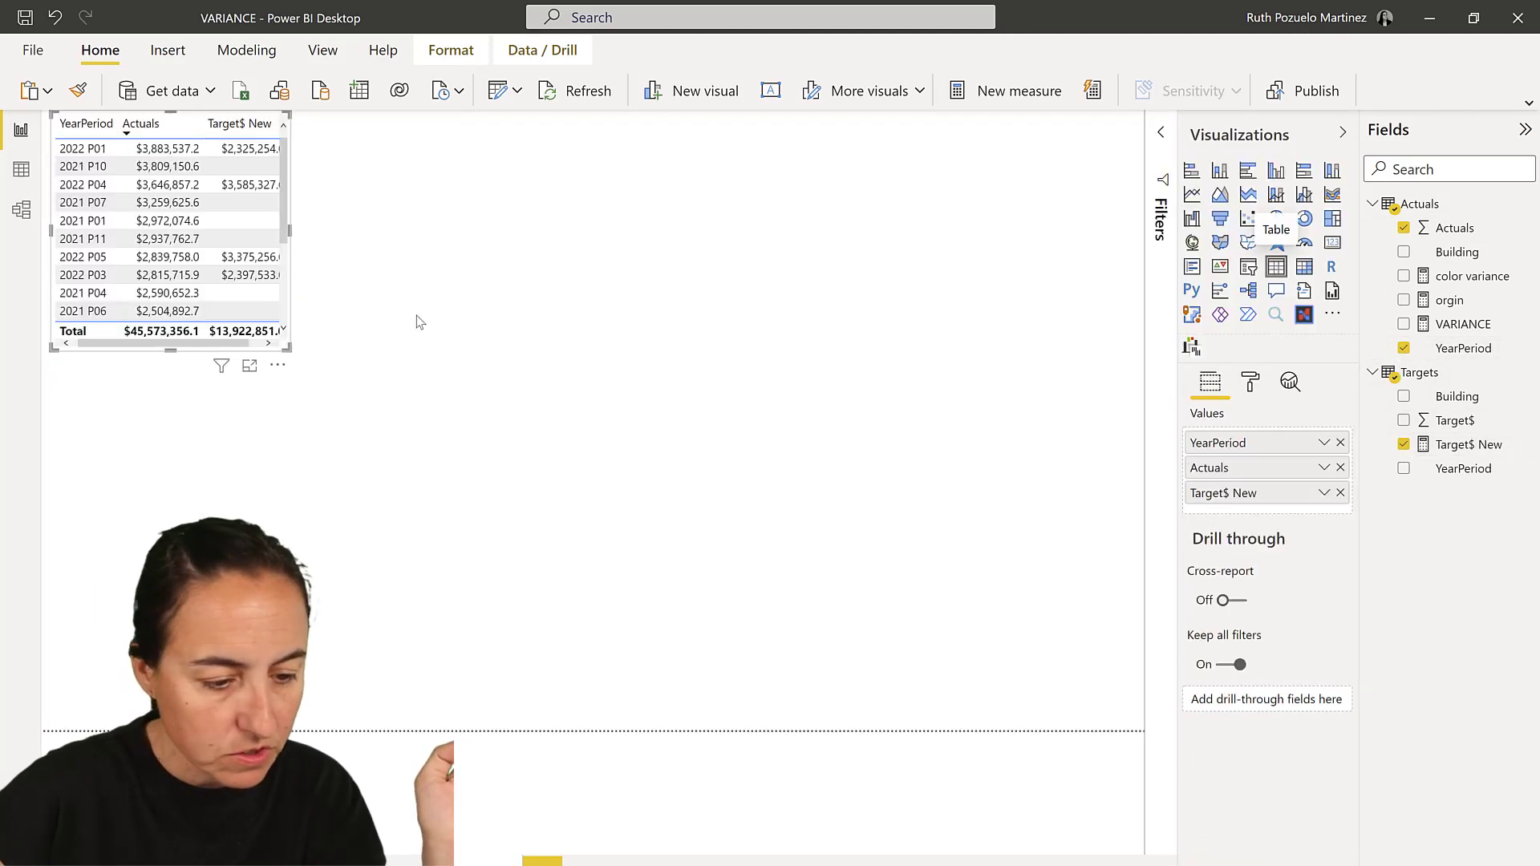
Step: Enlarge the table, sort it ascending by Target$ New, and centre it on the page
left_click_drag(290, 350, 355, 444)
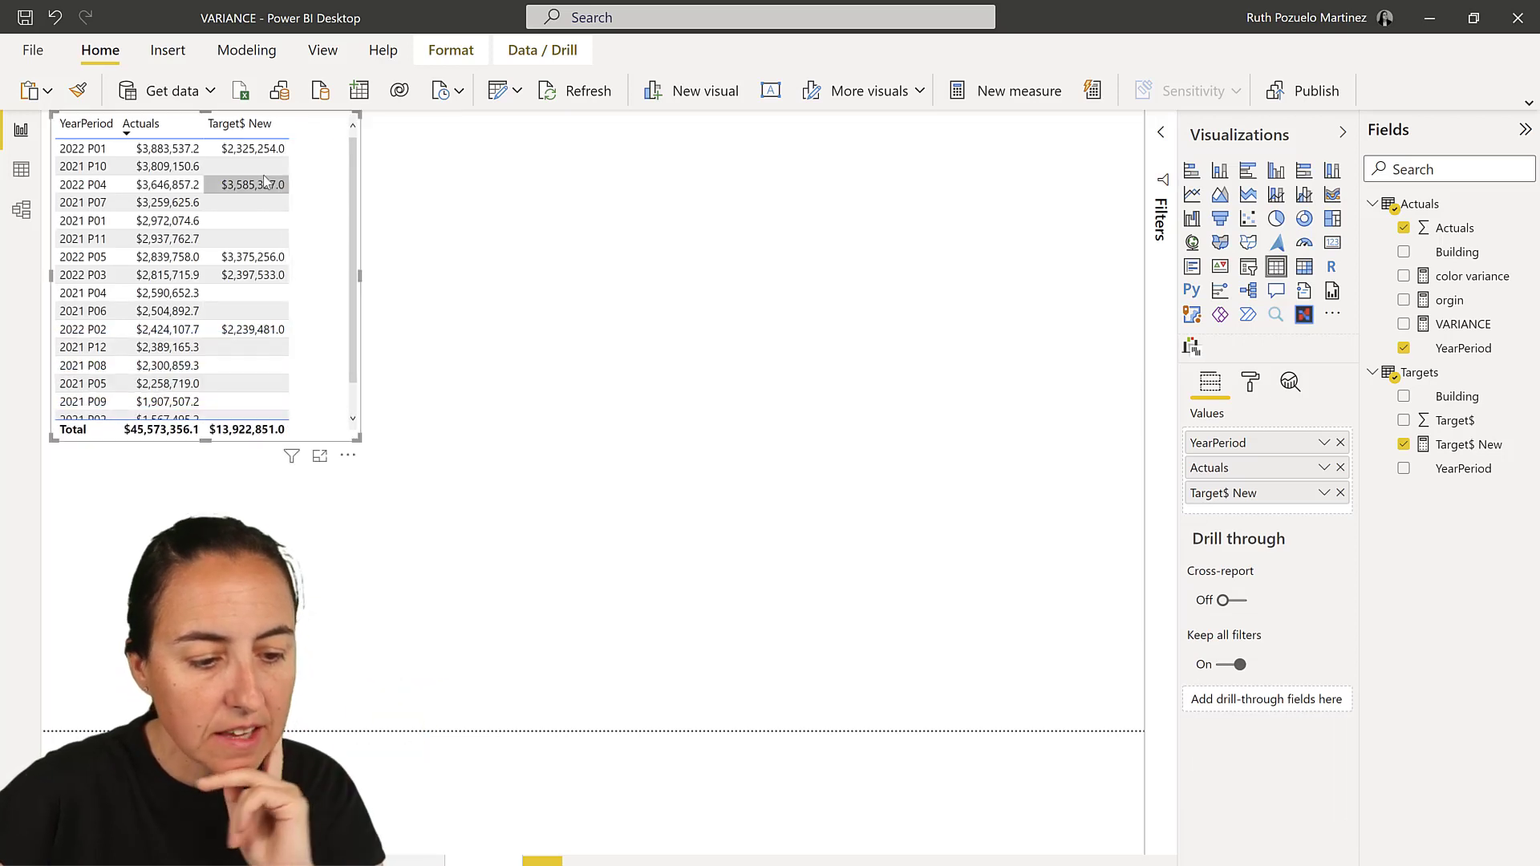
left_click(251, 128)
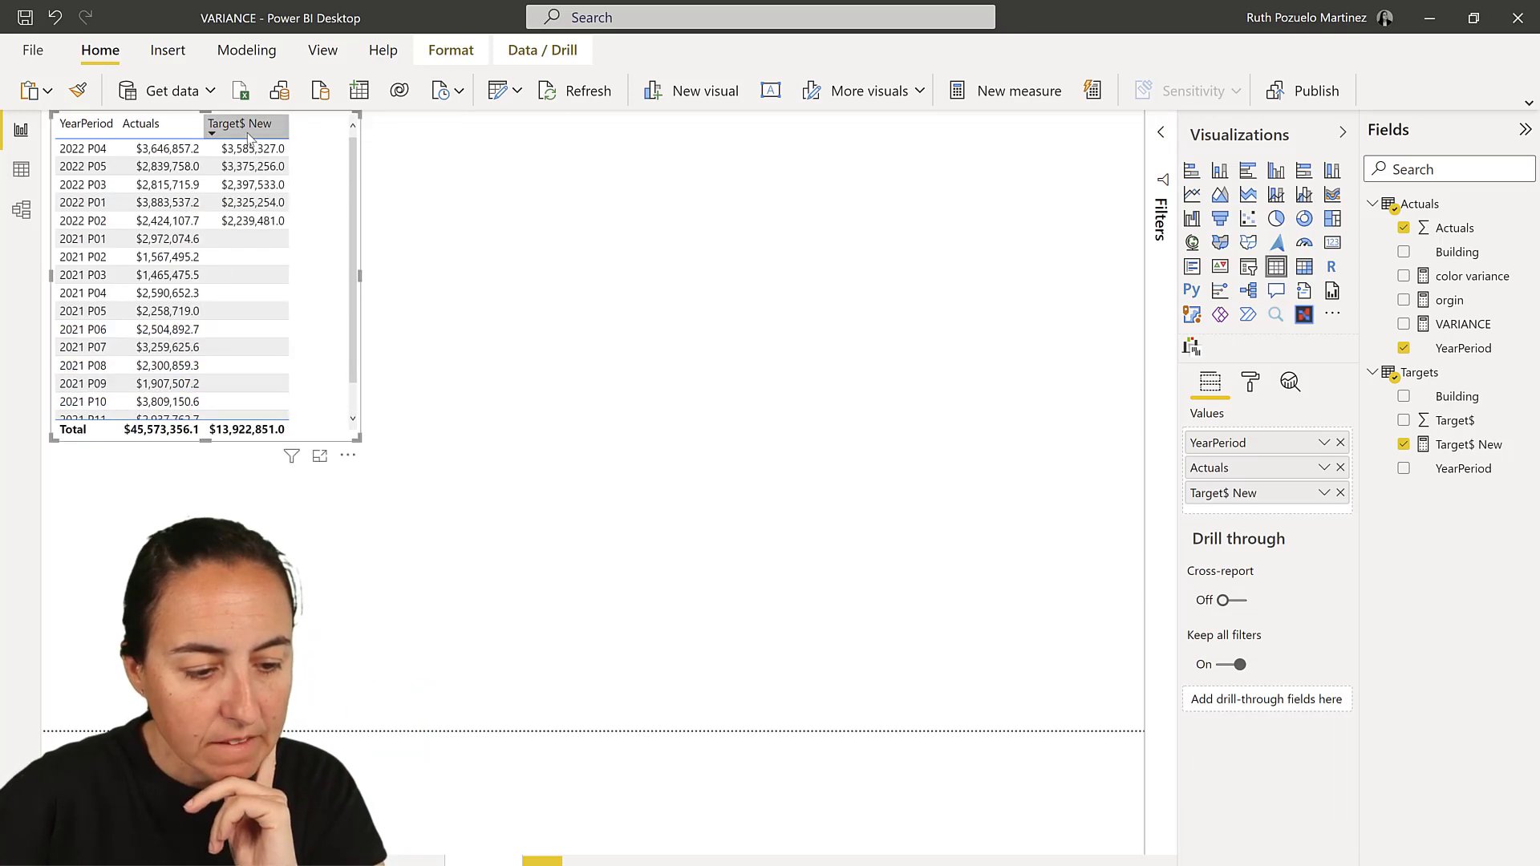
left_click(249, 136)
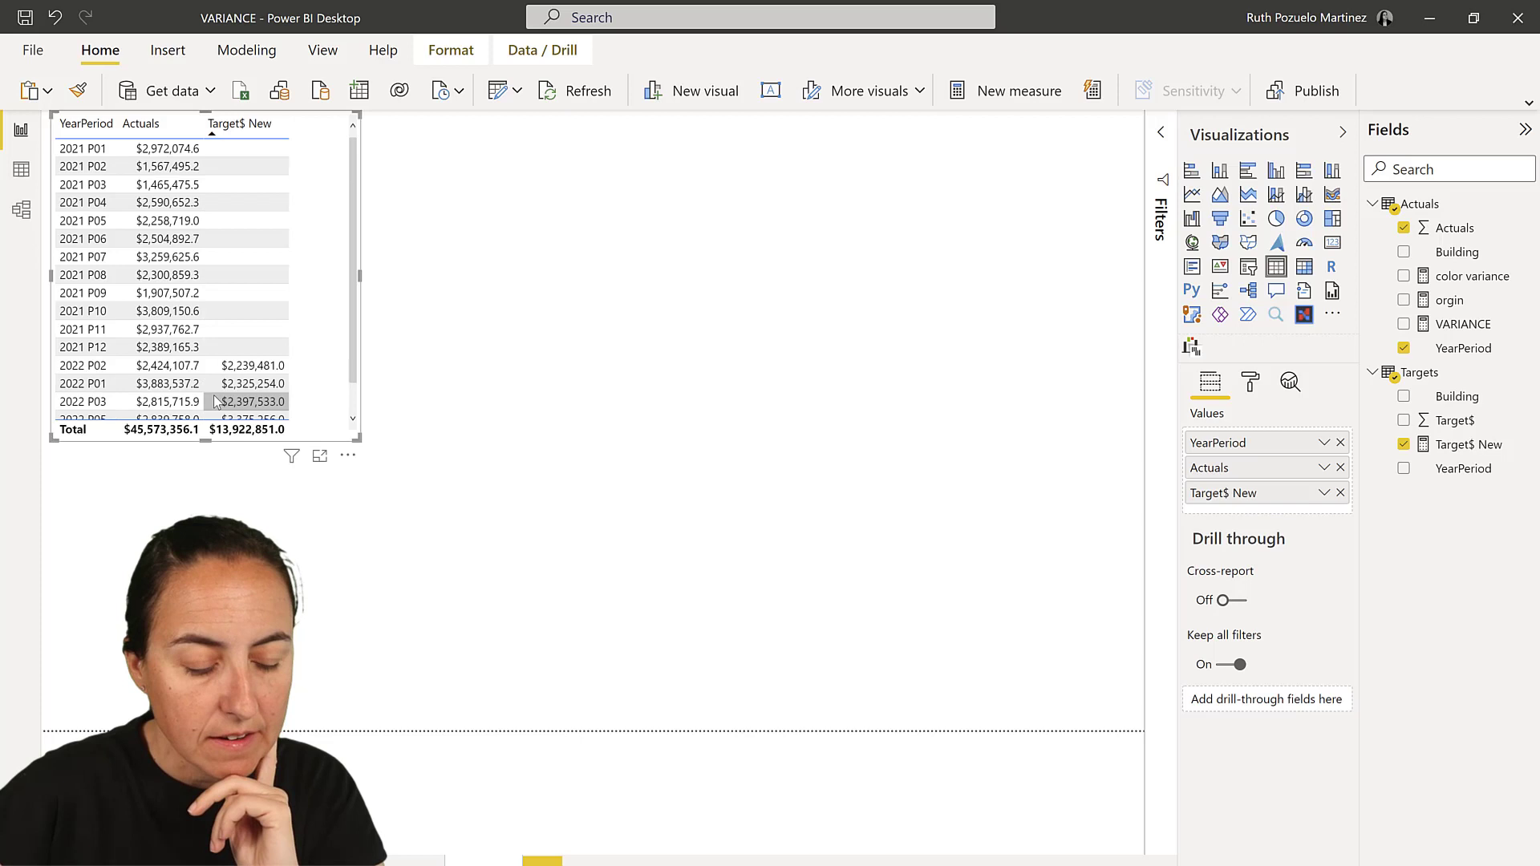
scroll(251, 345, "down", 2)
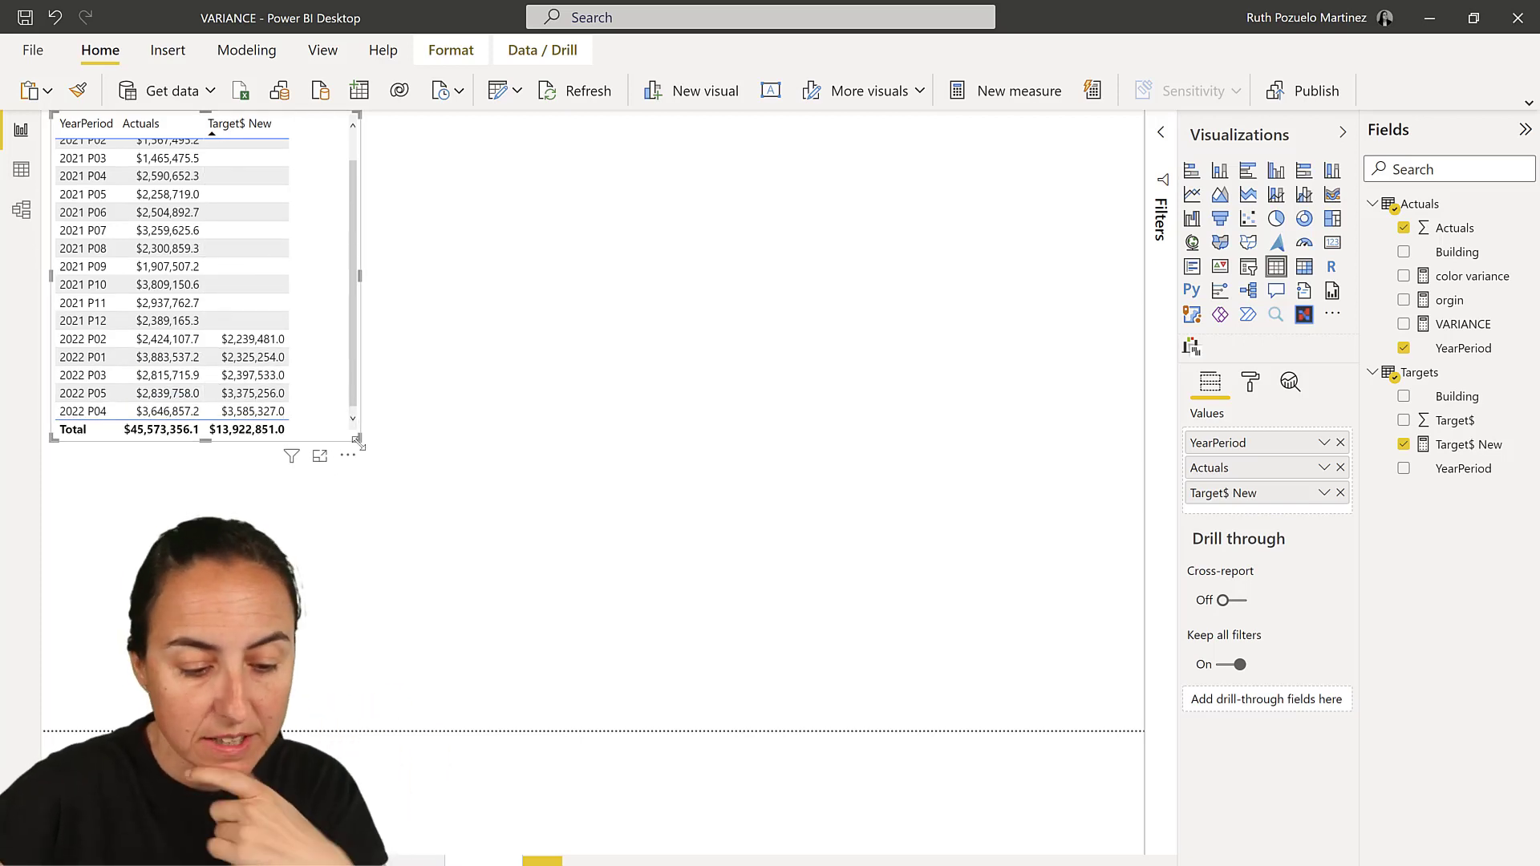
left_click_drag(345, 440, 769, 518)
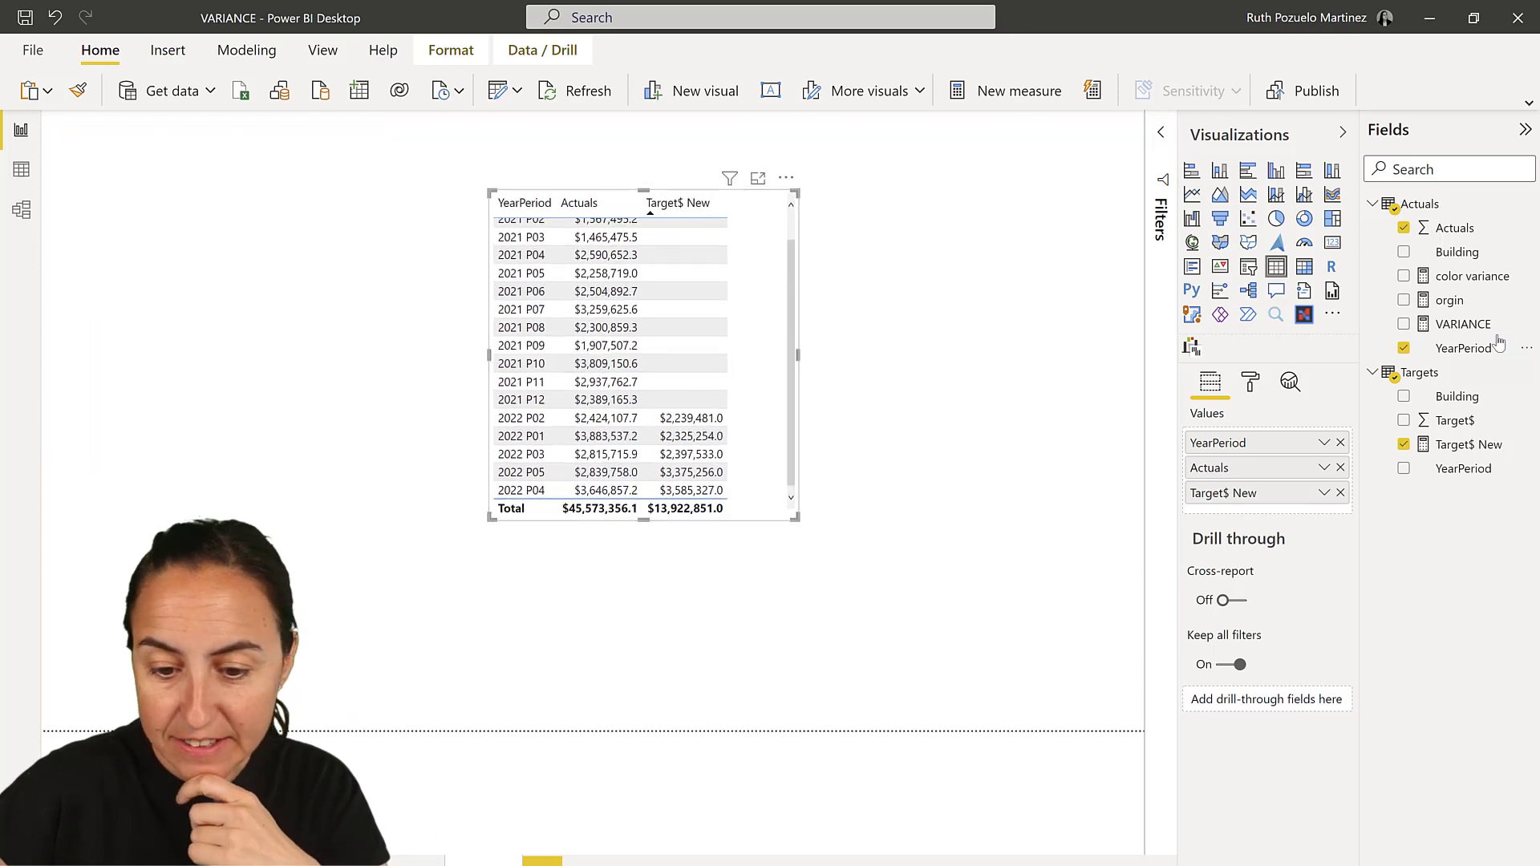
Step: Convert the table into a Charticulator visual and enlarge it across the page
left_click(1304, 316)
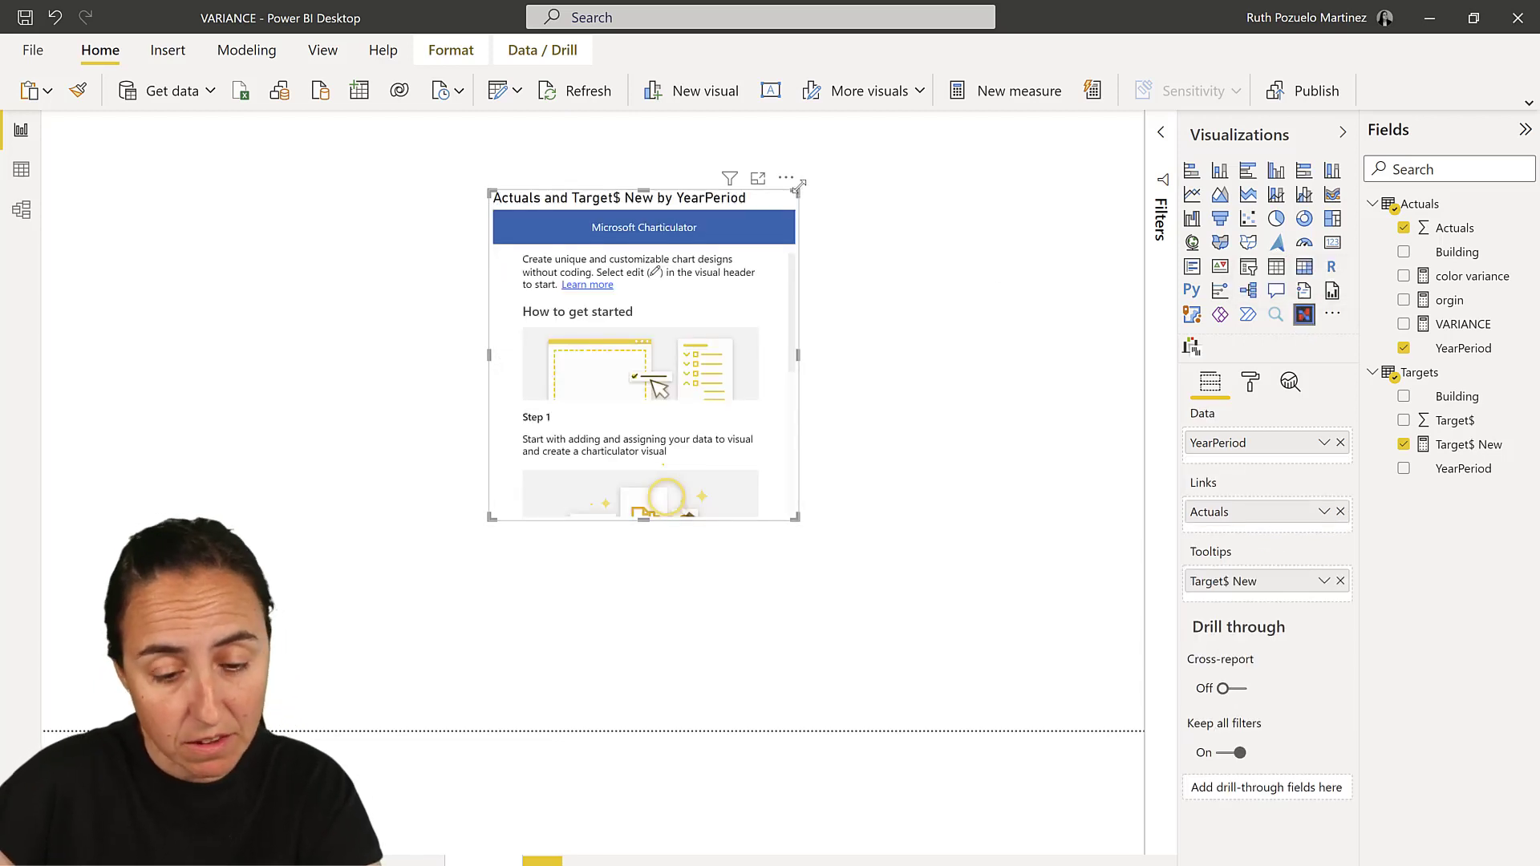
left_click_drag(799, 186, 1093, 210)
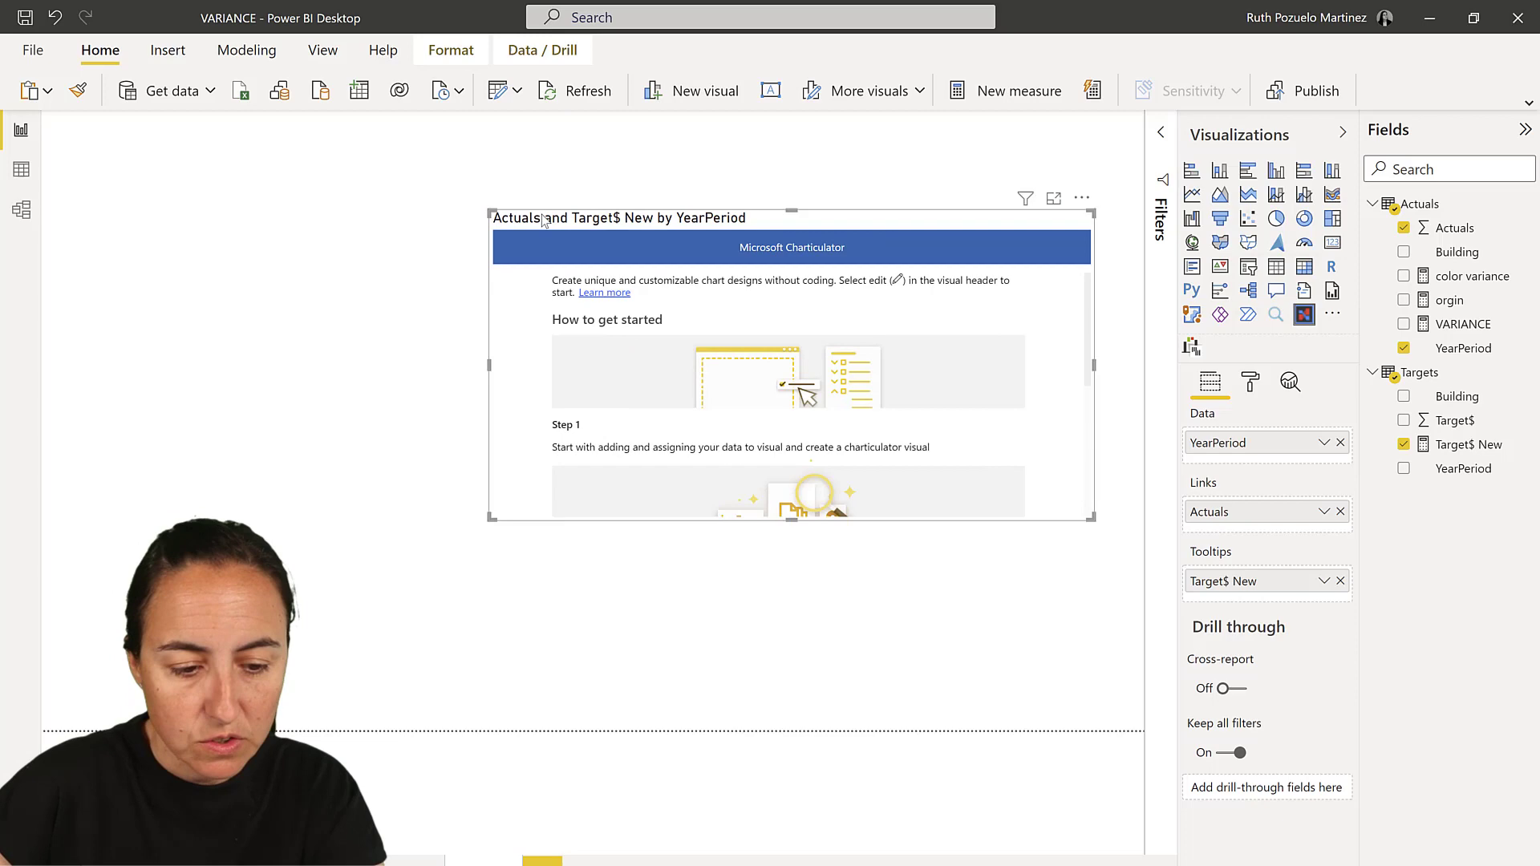
left_click_drag(491, 211, 97, 140)
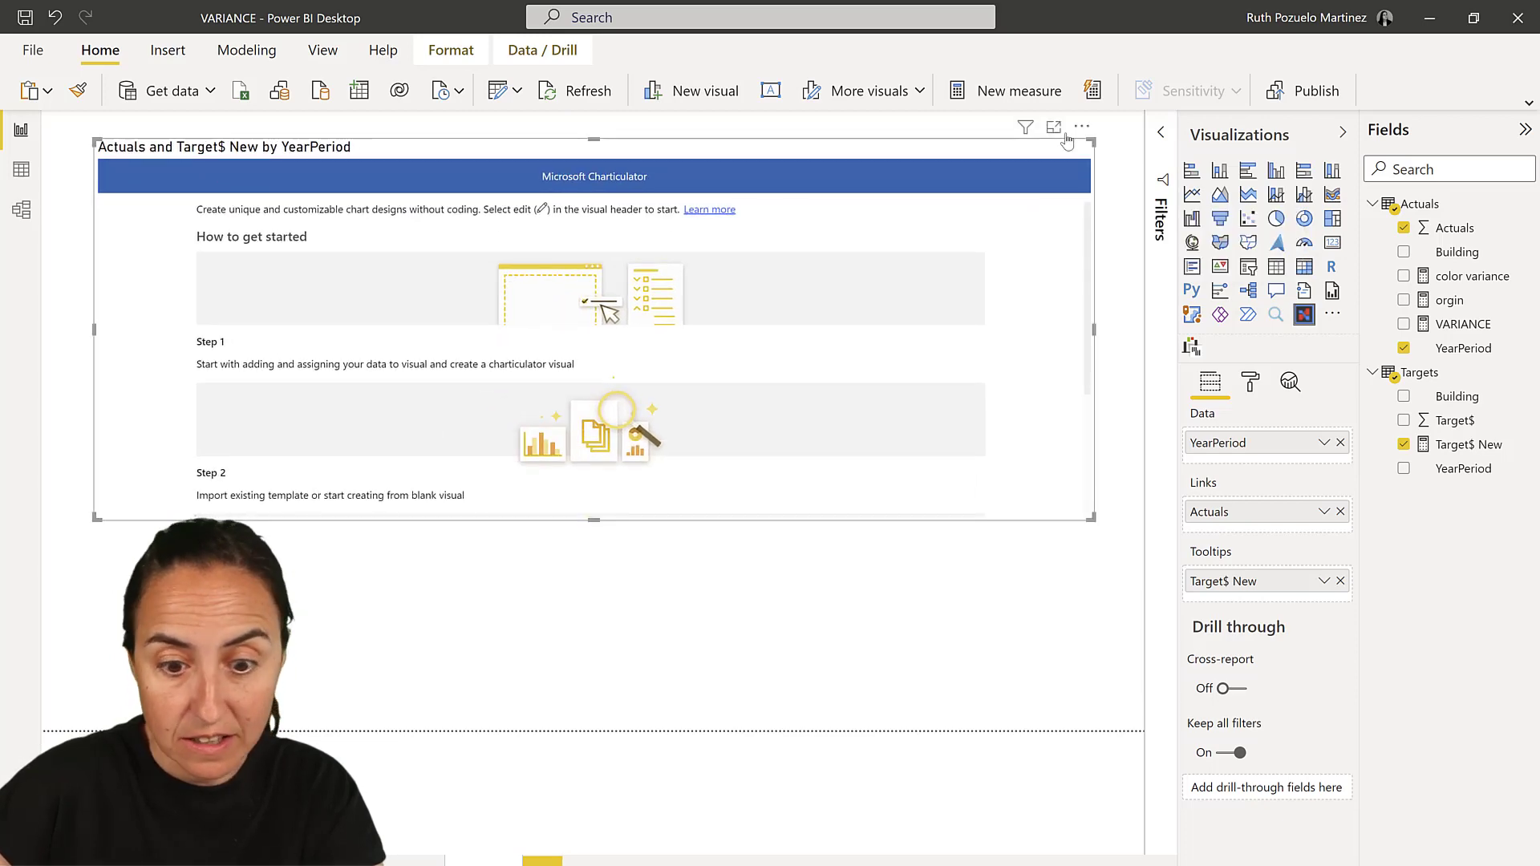
Step: Create a new Charticulator chart with Actuals and Target$ New added as data, panes collapsed
left_click(1082, 126)
left_click(1119, 149)
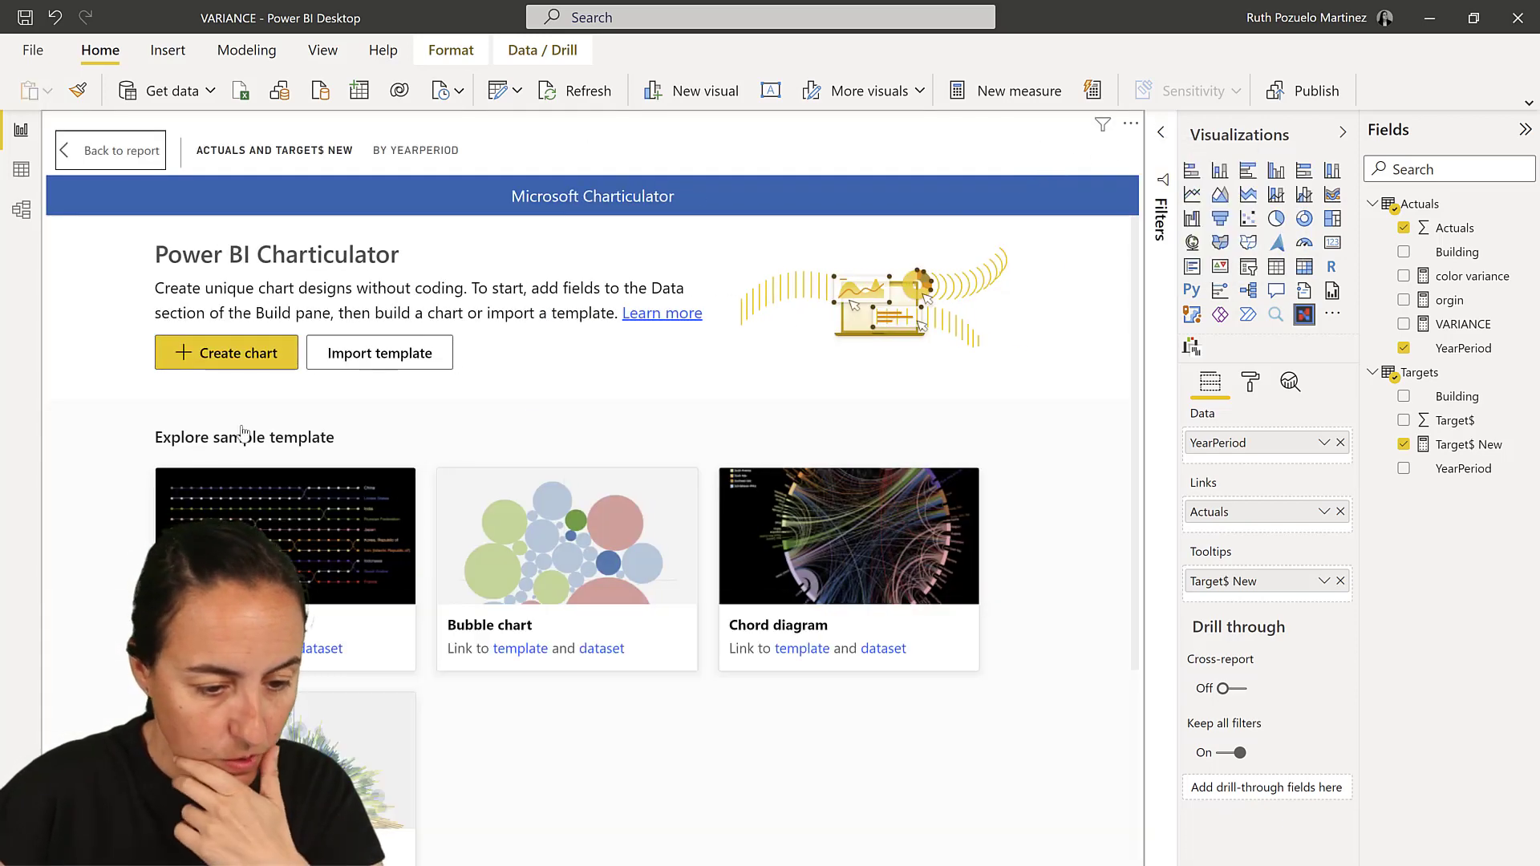
left_click(227, 354)
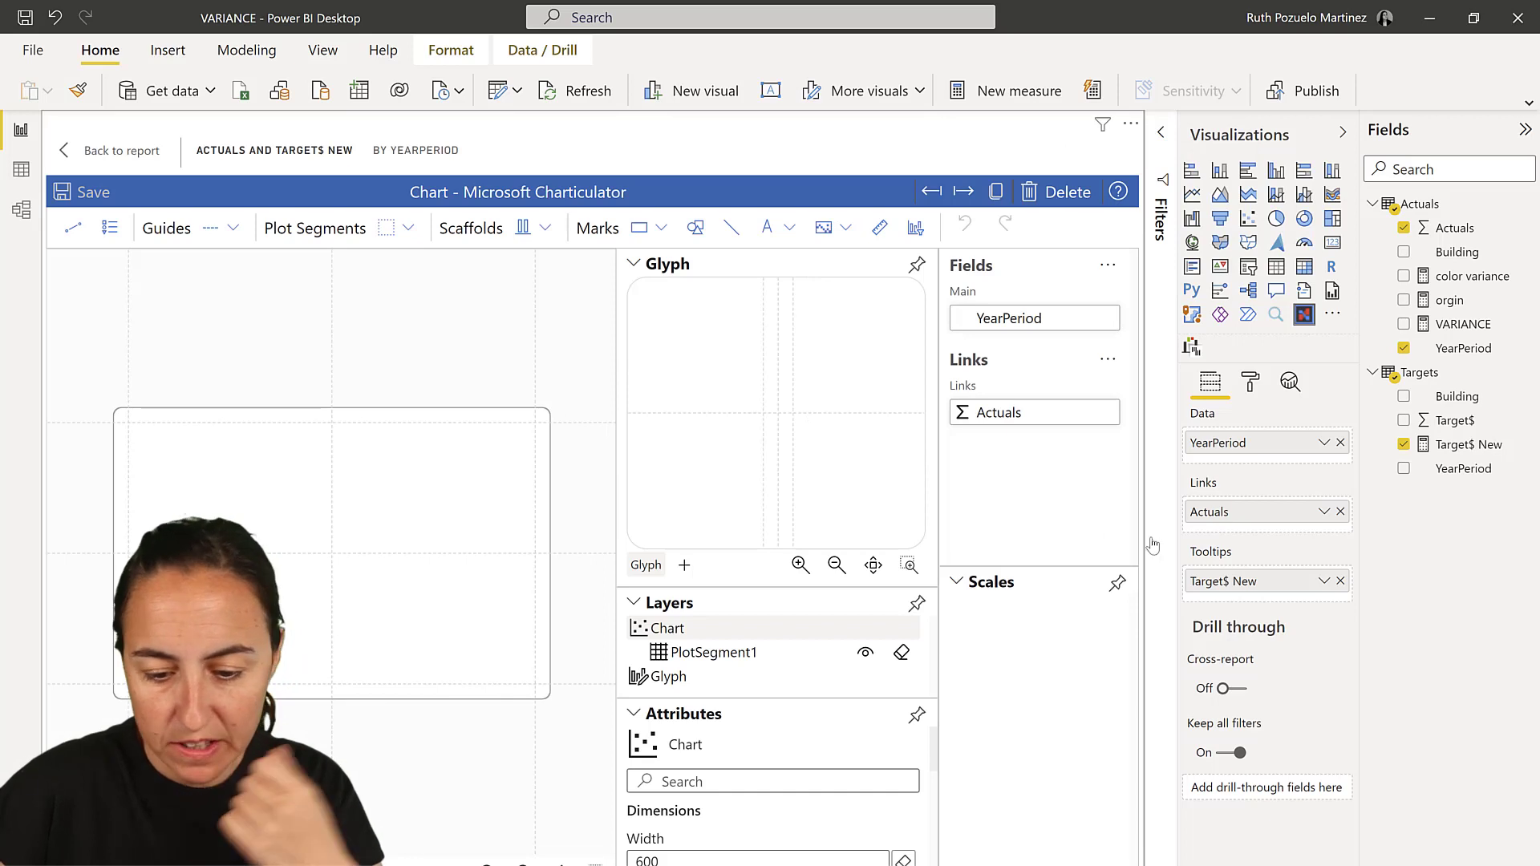
left_click_drag(1276, 512, 1203, 468)
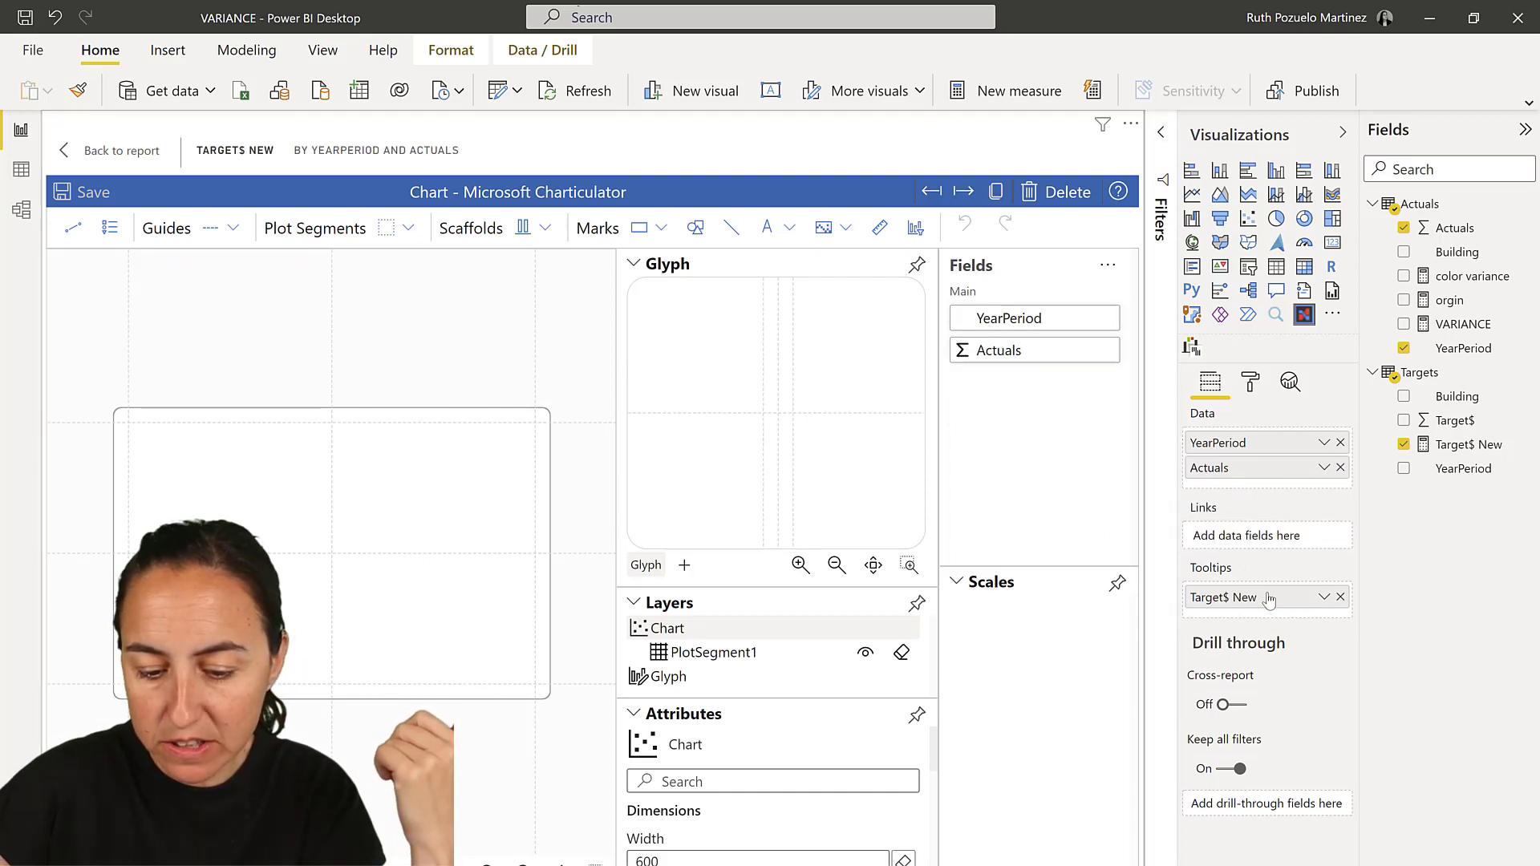
left_click_drag(1269, 600, 1269, 497)
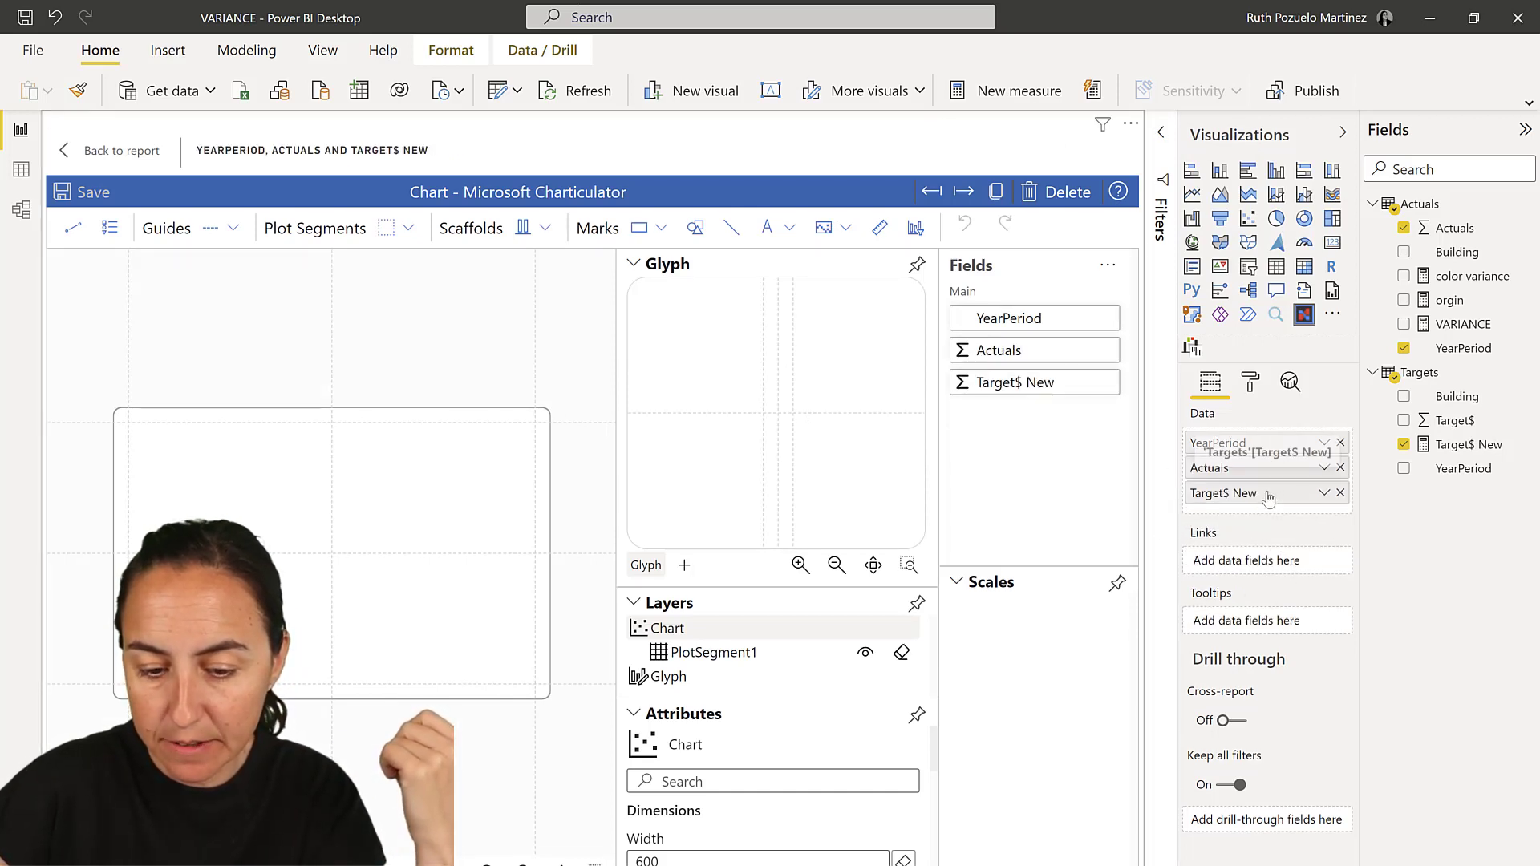
left_click(1342, 135)
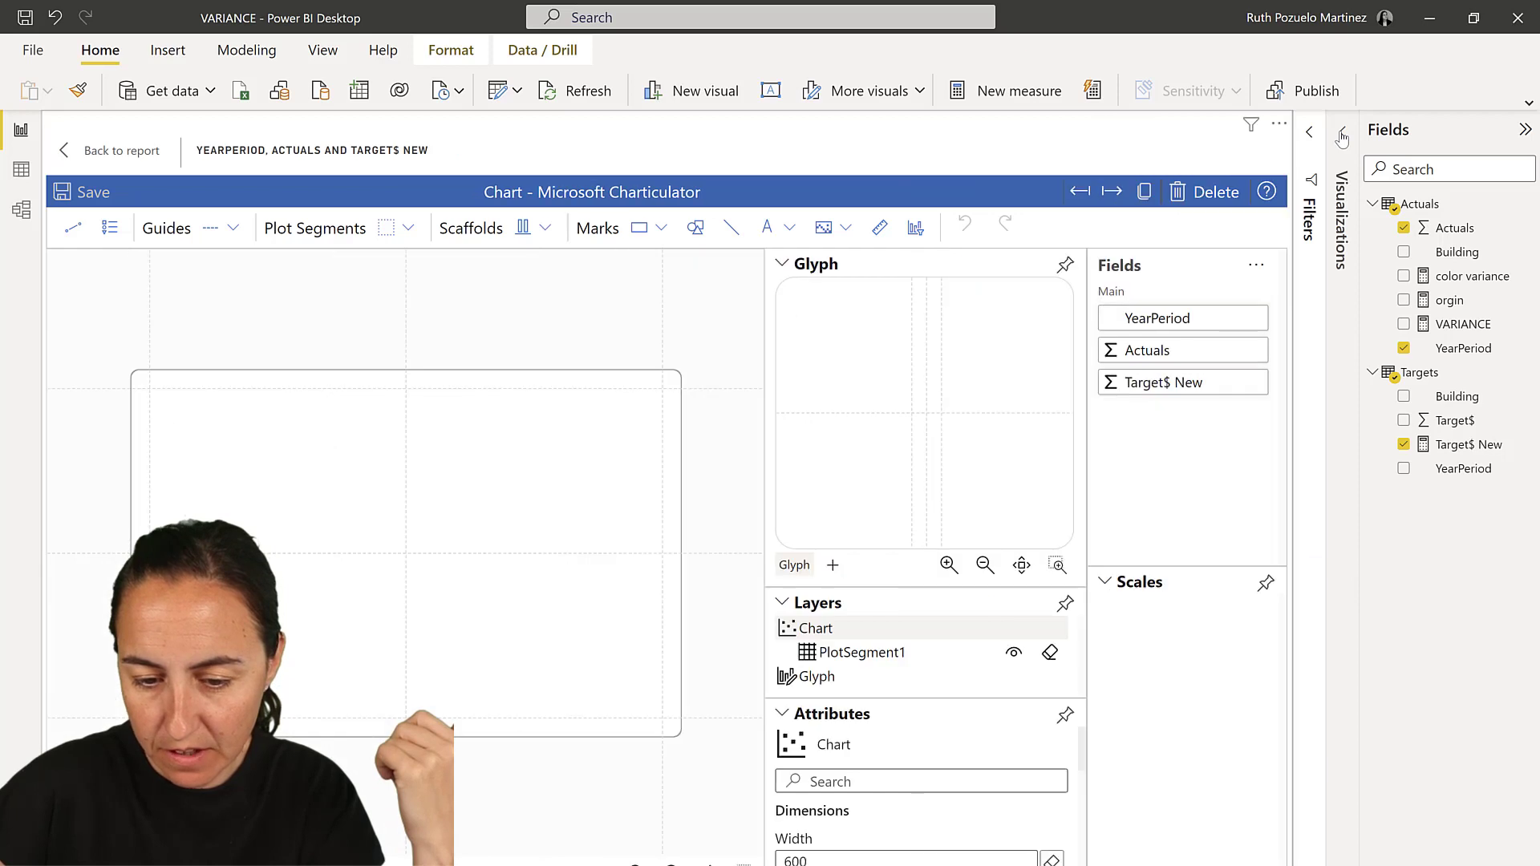
left_click(1523, 130)
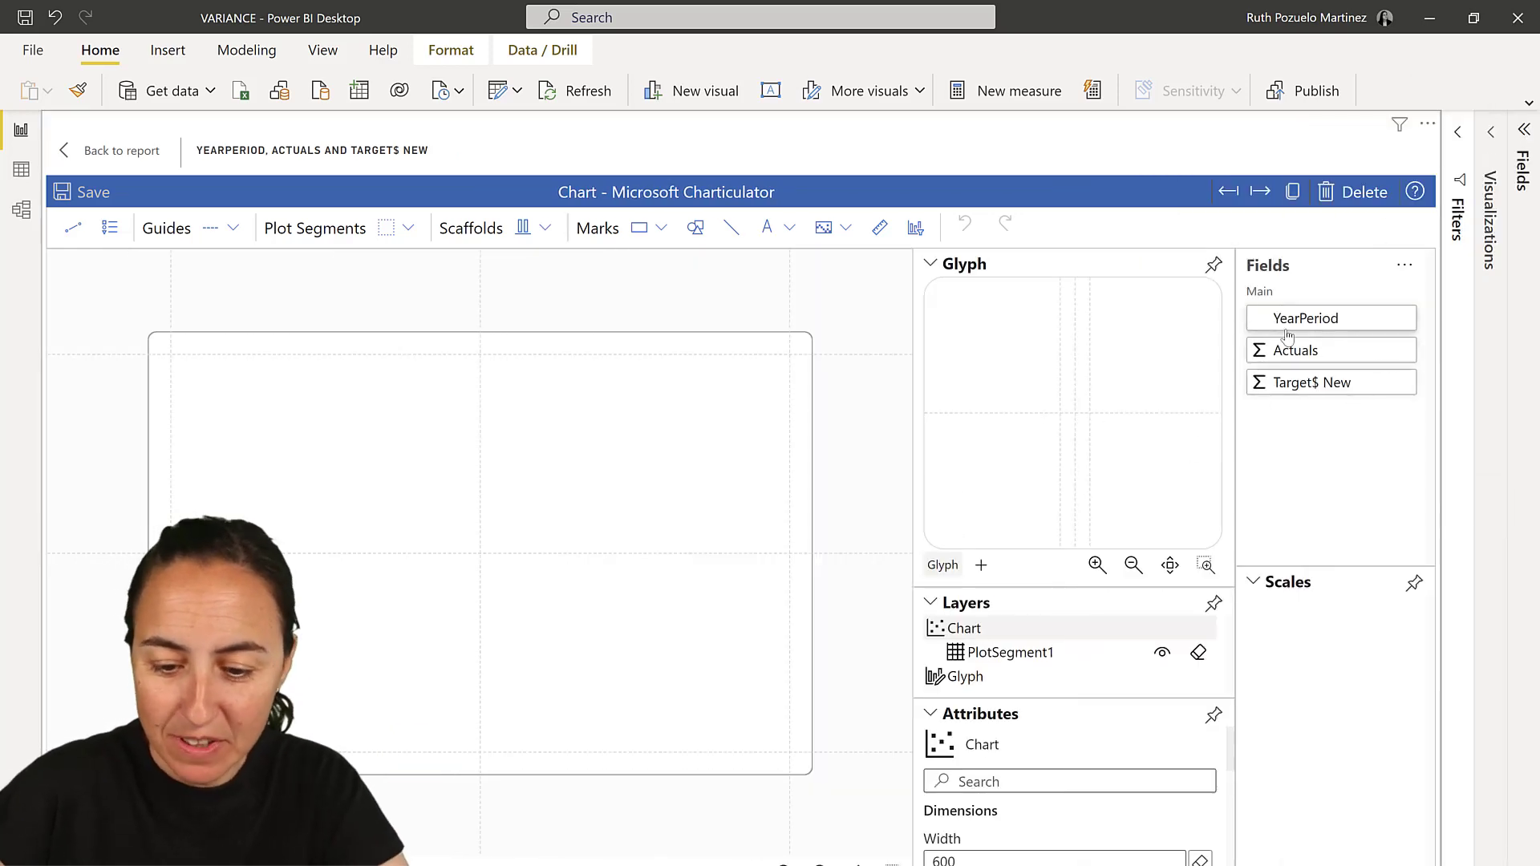
Step: Lay YearPeriod along the x axis and add a vertical data axis bound to Target$ New and Actuals
left_click_drag(1306, 317, 560, 759)
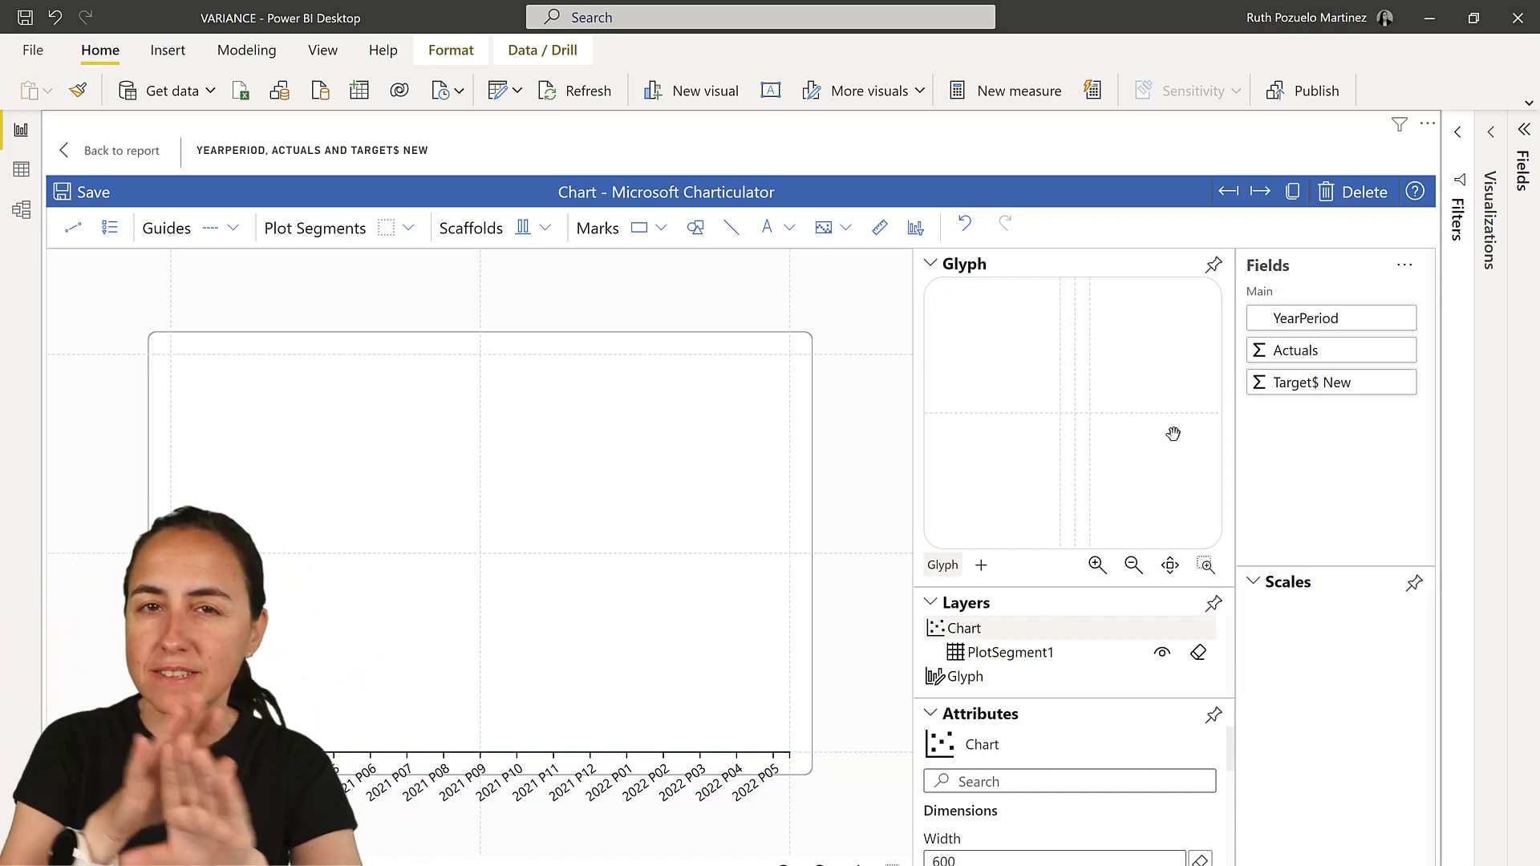
scroll(1123, 429, "down", 2)
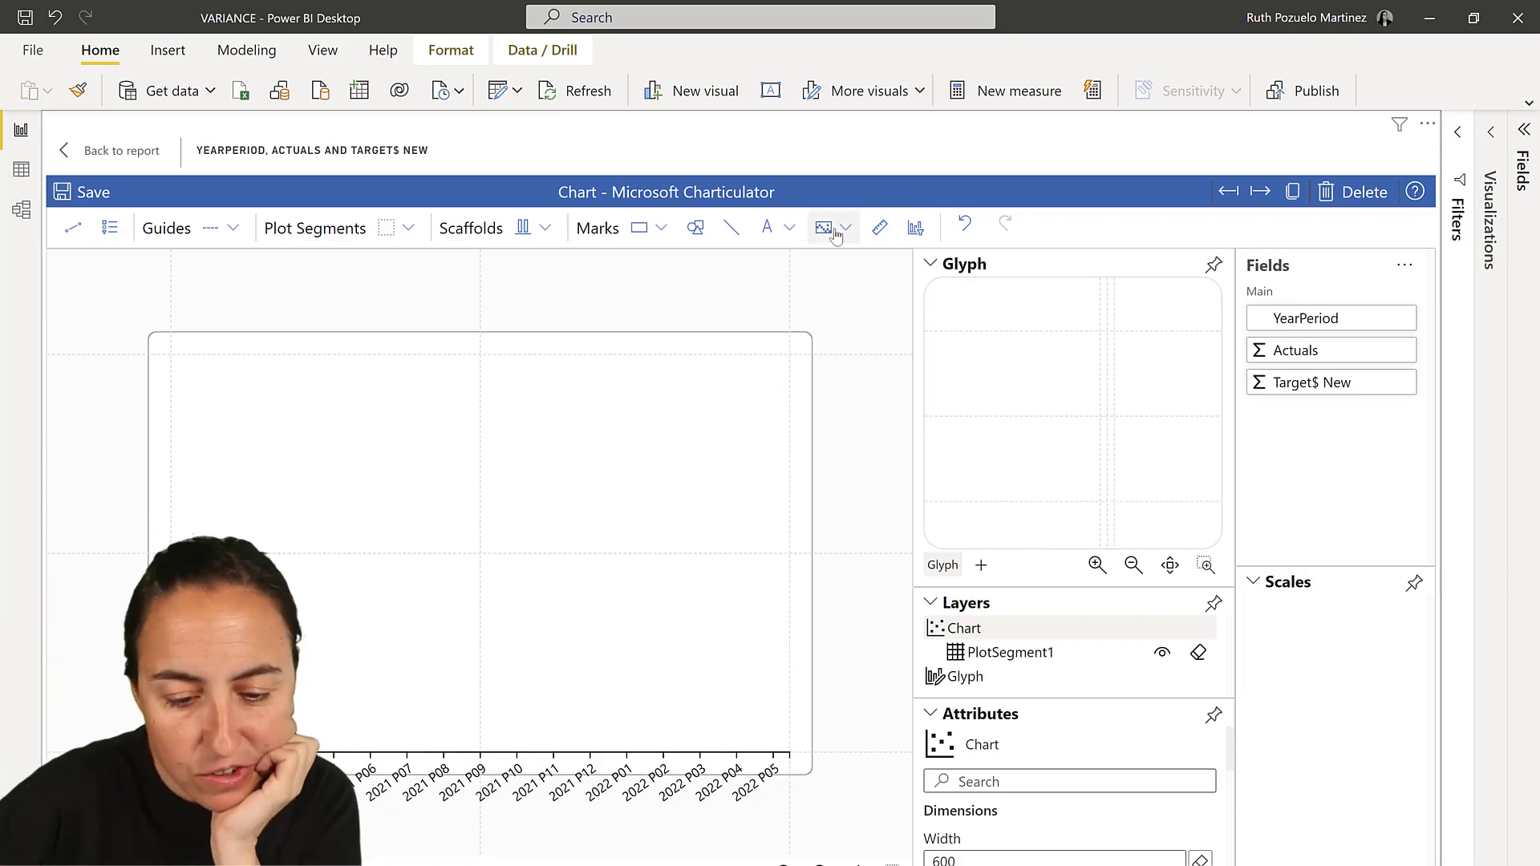
left_click(879, 230)
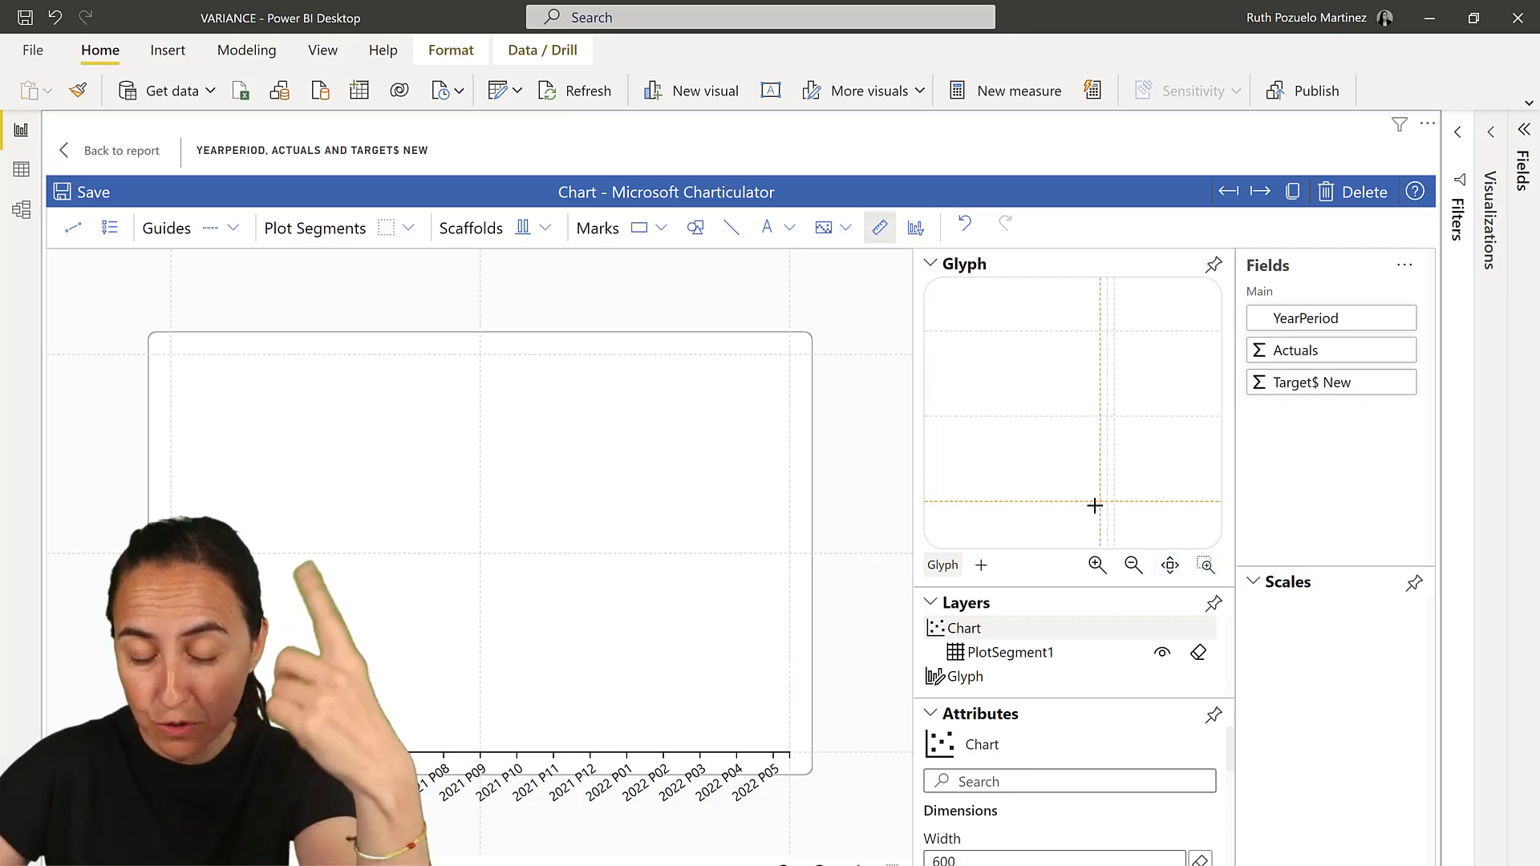
left_click_drag(1096, 503, 1100, 332)
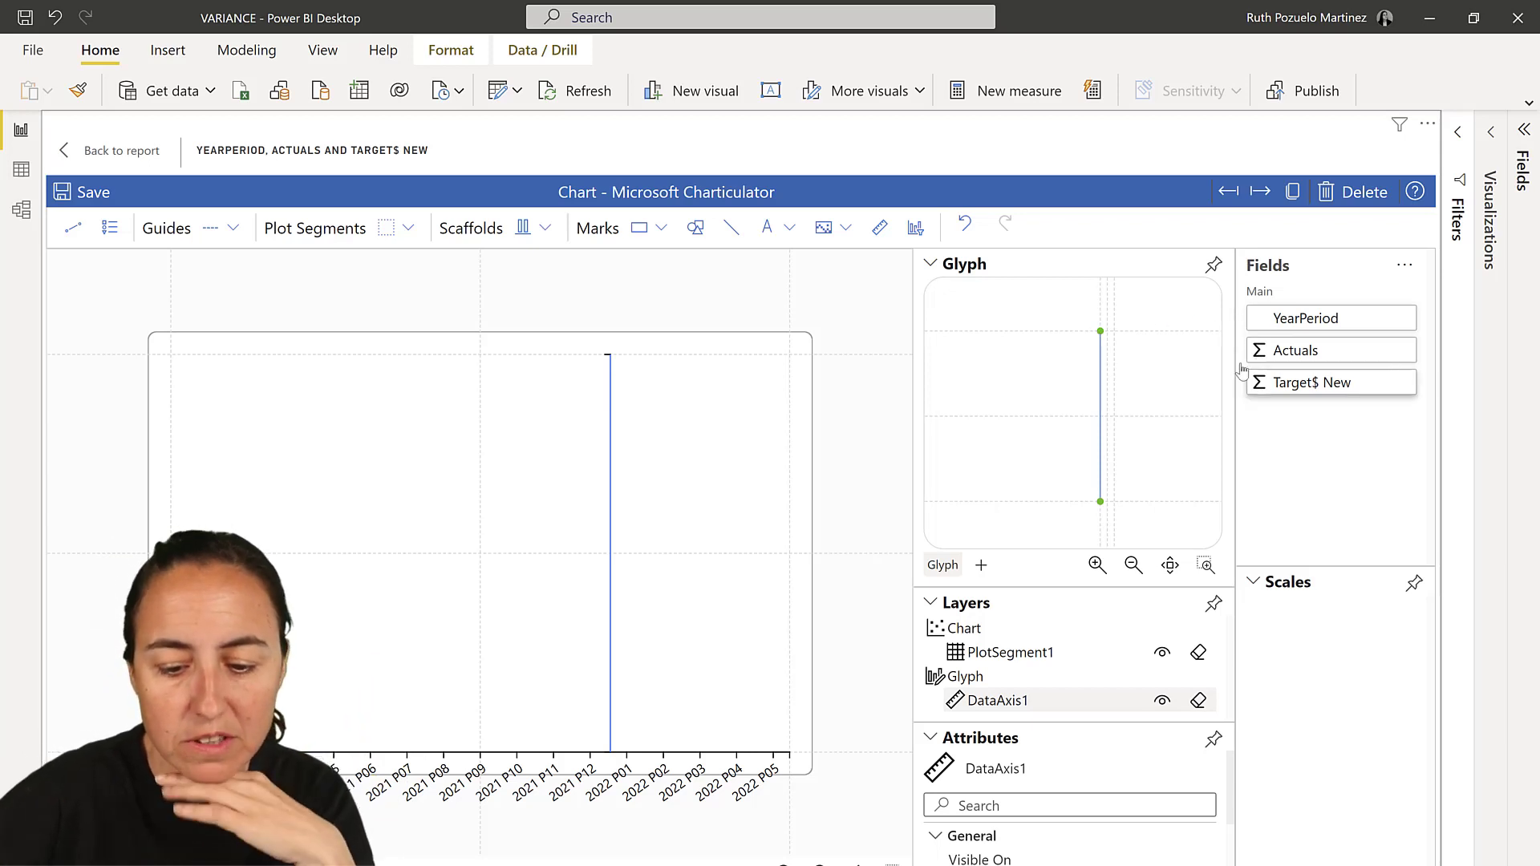
left_click_drag(1345, 397, 1100, 420)
left_click_drag(1316, 350, 1107, 389)
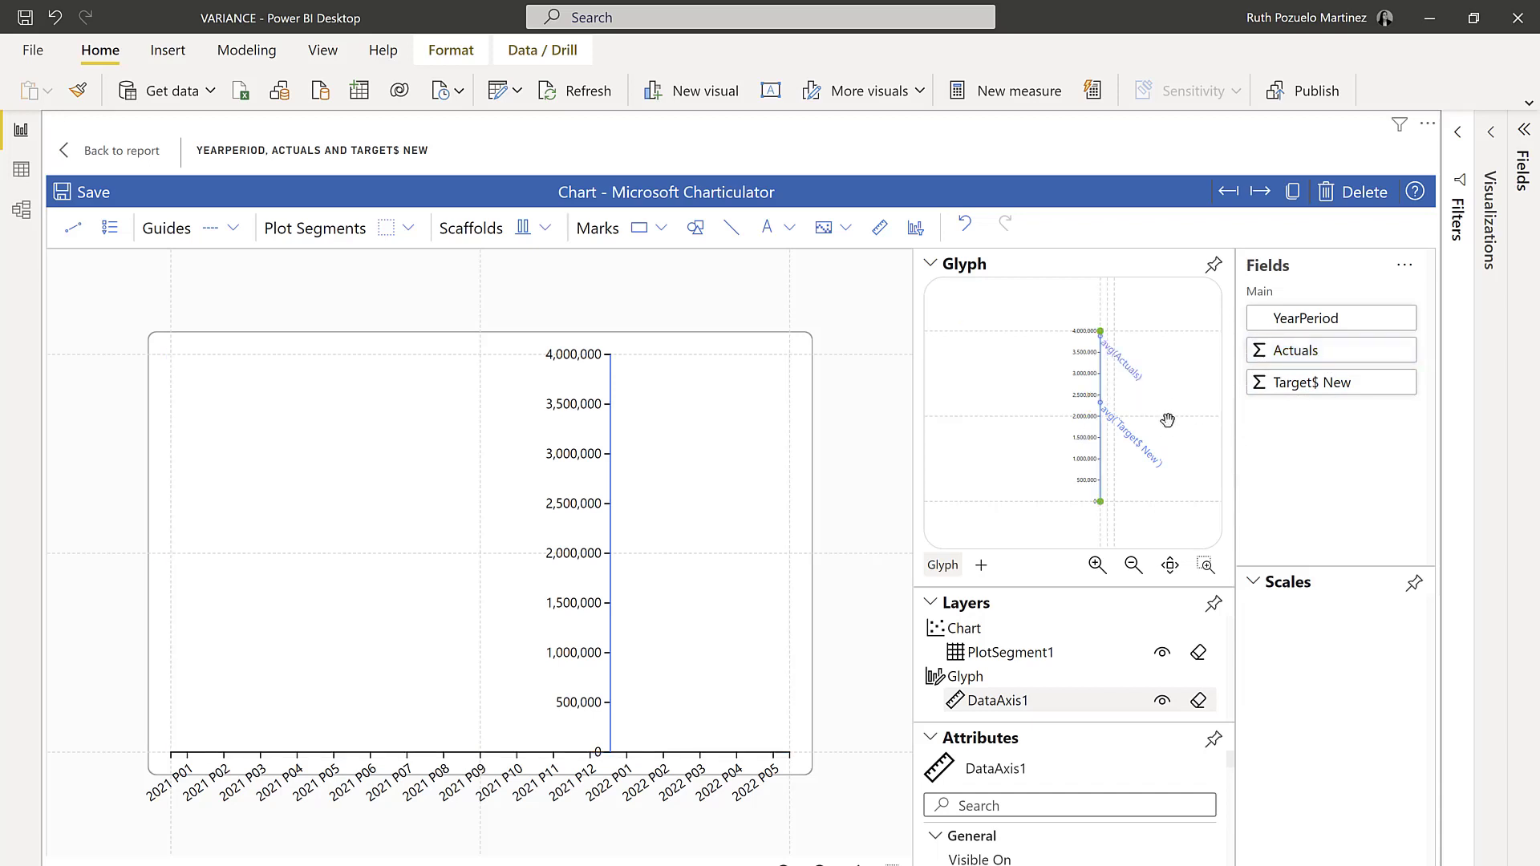
scroll(1152, 362, "up", 4)
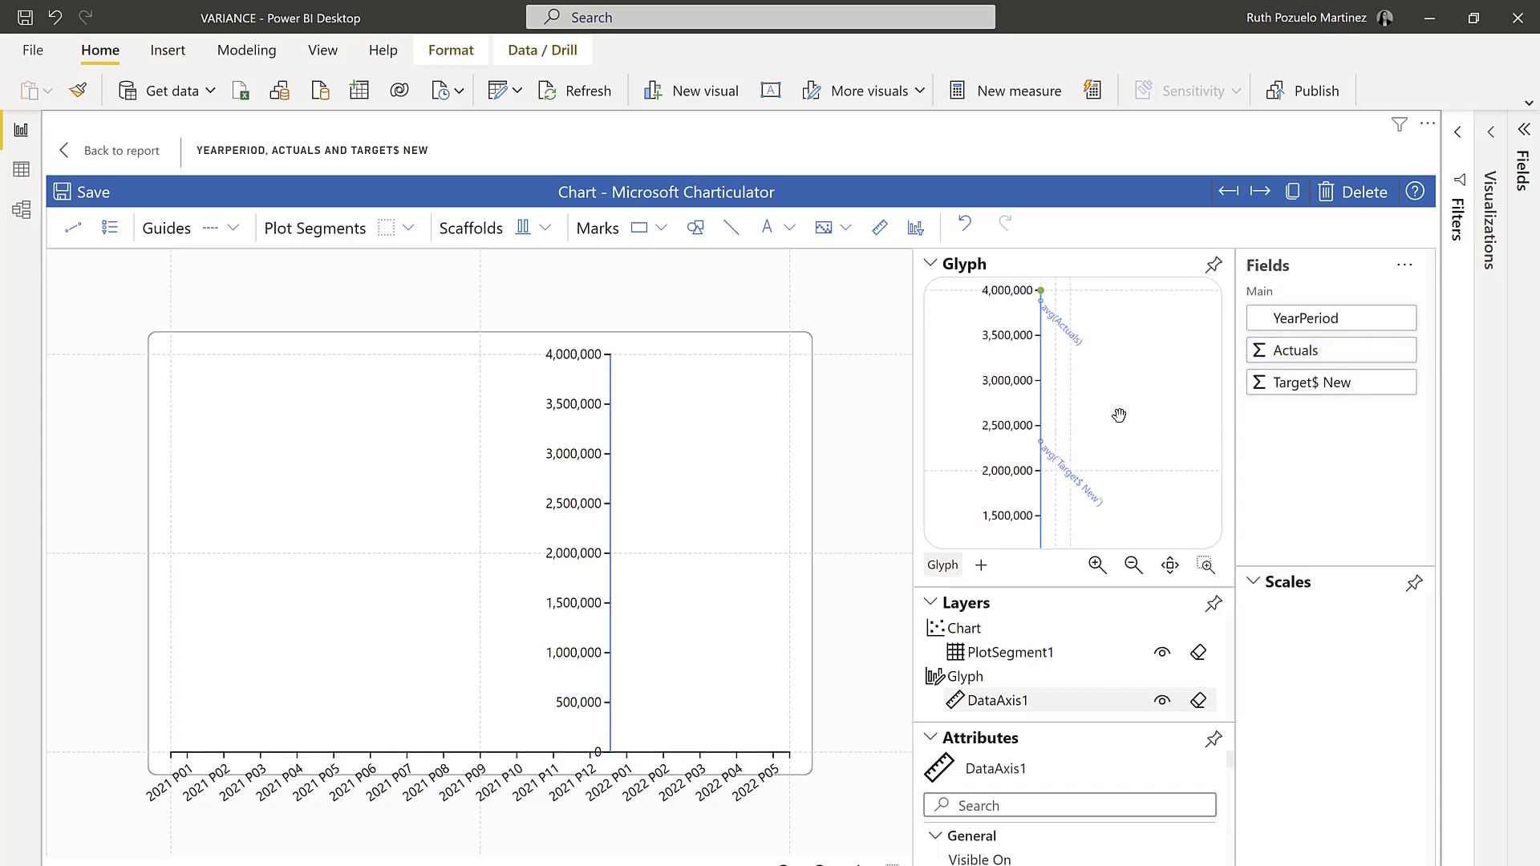
Step: Float the glyph editor, enlarge it across the canvas, and centre the data axis
scroll(1145, 473, "down", 3)
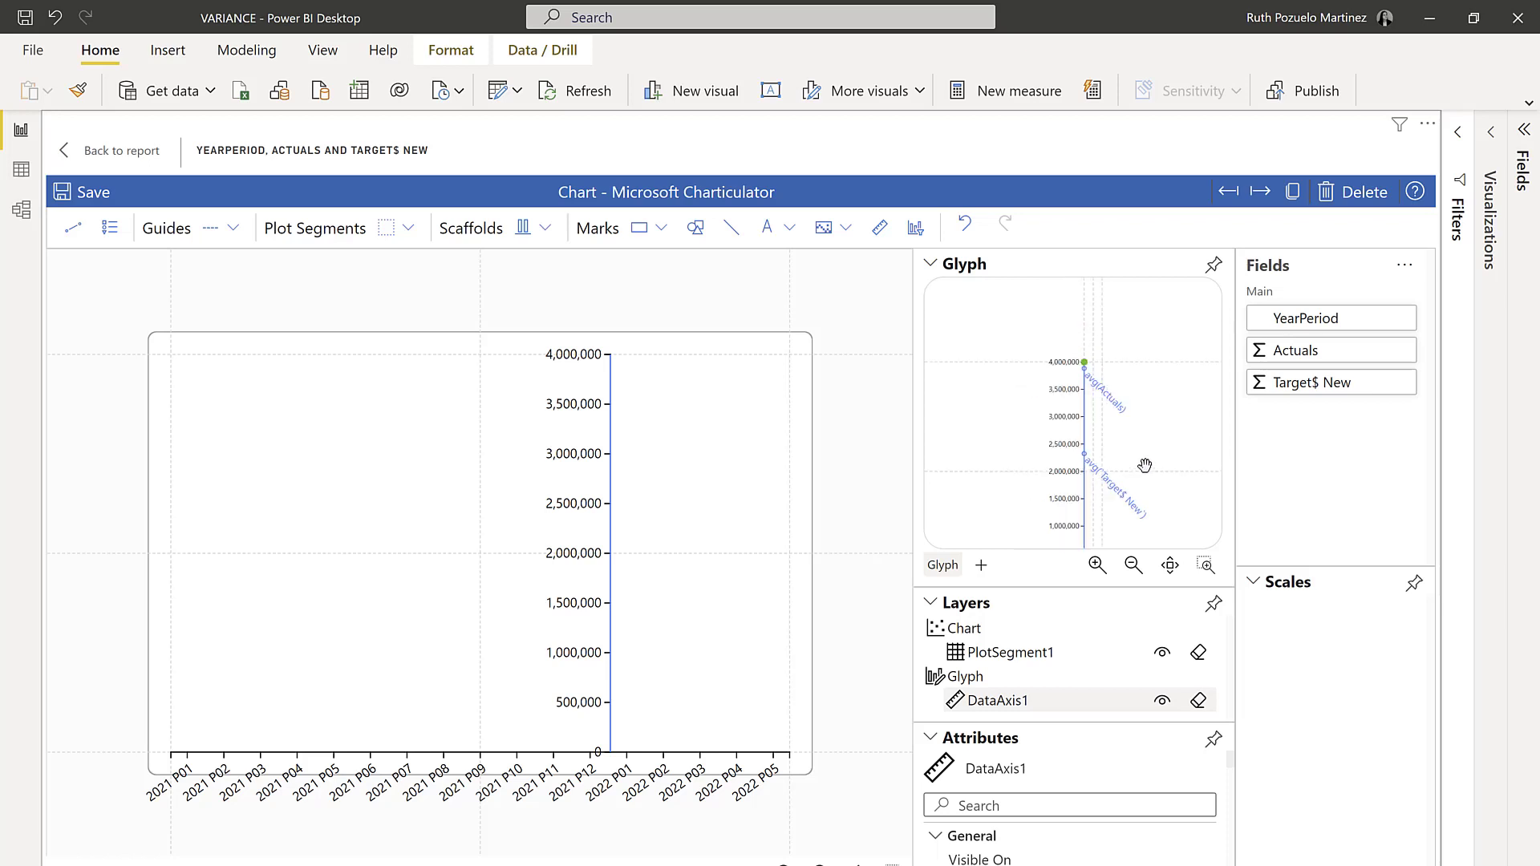
left_click(1188, 507)
left_click_drag(1169, 465, 1148, 422)
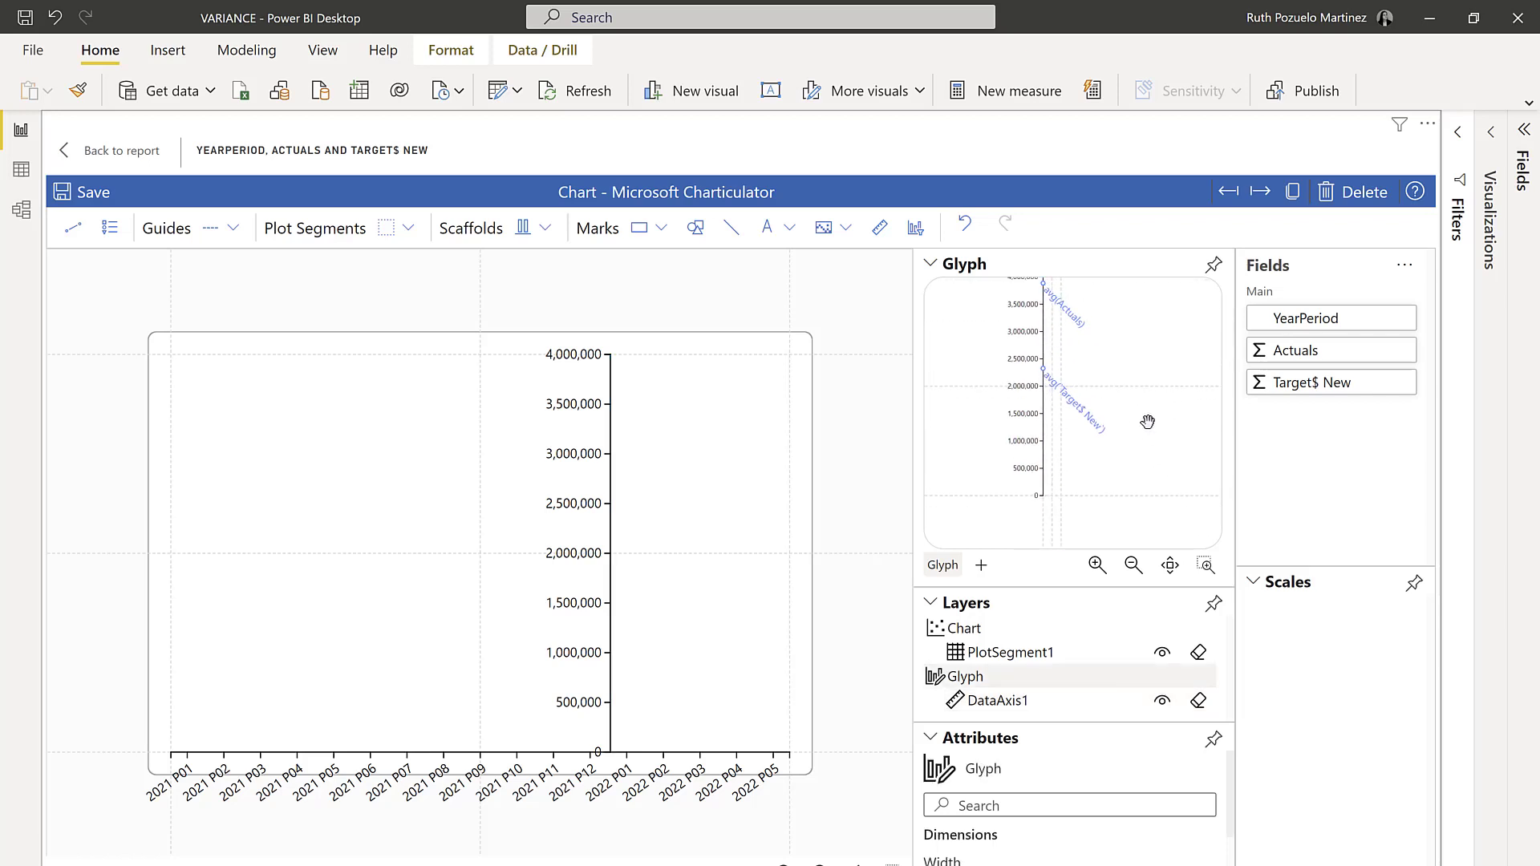
left_click(1213, 264)
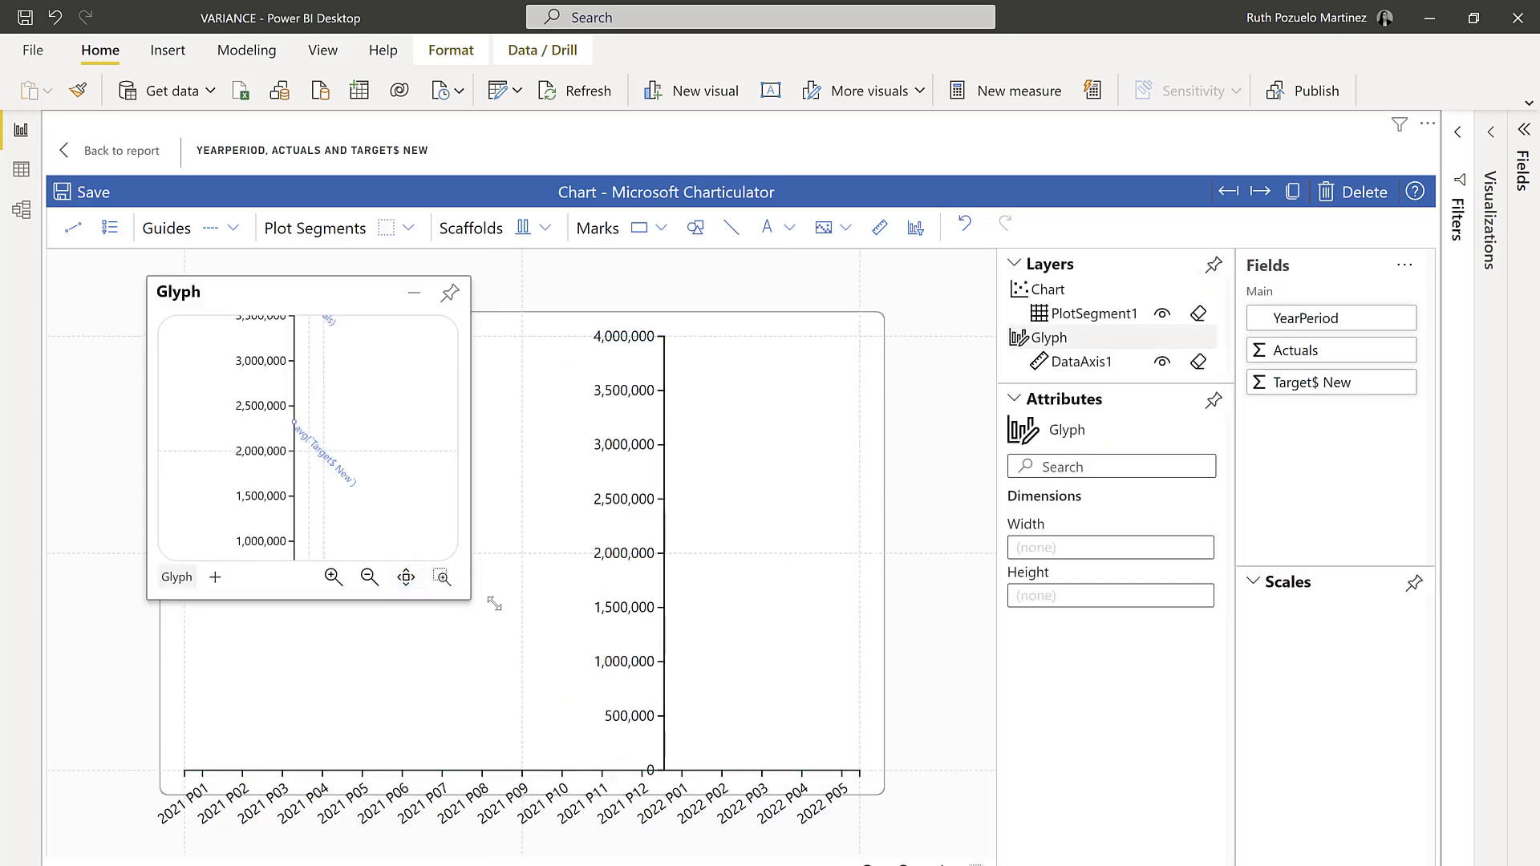
left_click_drag(494, 603, 1211, 807)
scroll(462, 420, "up", 2)
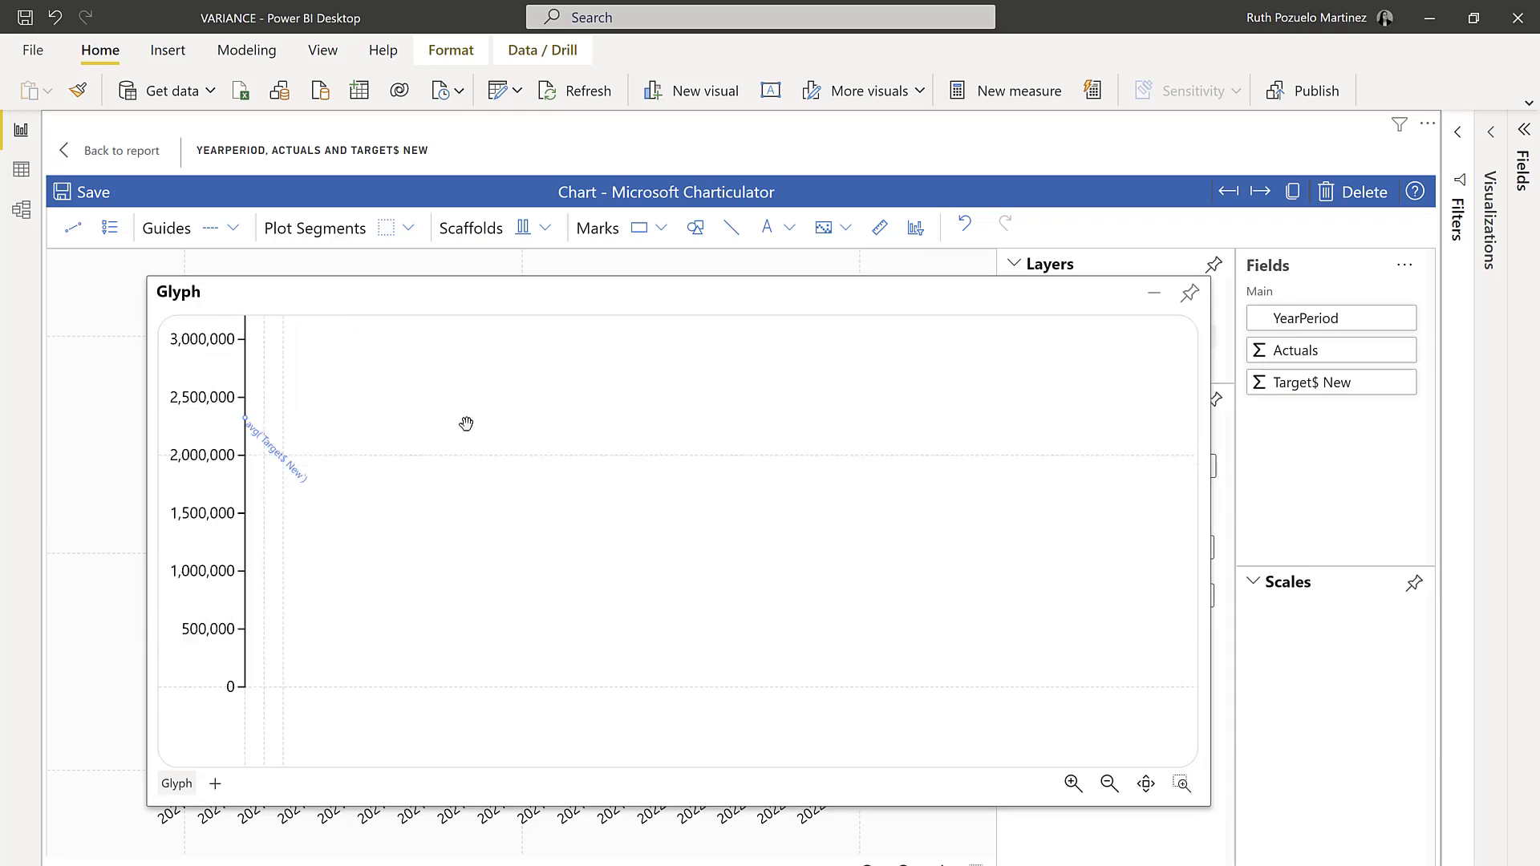
scroll(466, 423, "down", 2)
left_click_drag(292, 355, 777, 482)
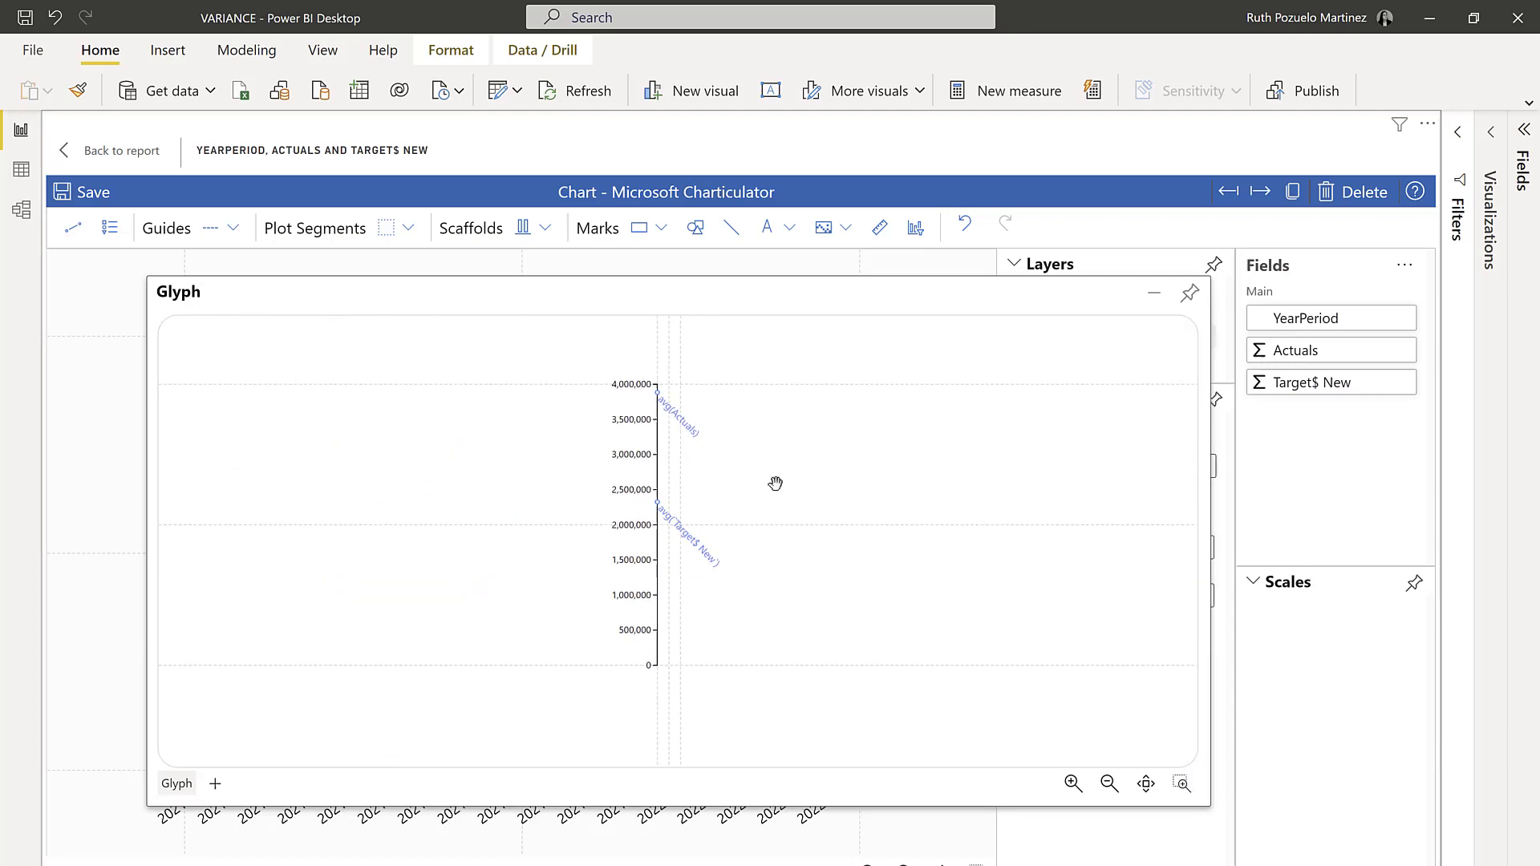
scroll(776, 481, "up", 2)
scroll(746, 418, "down", 1)
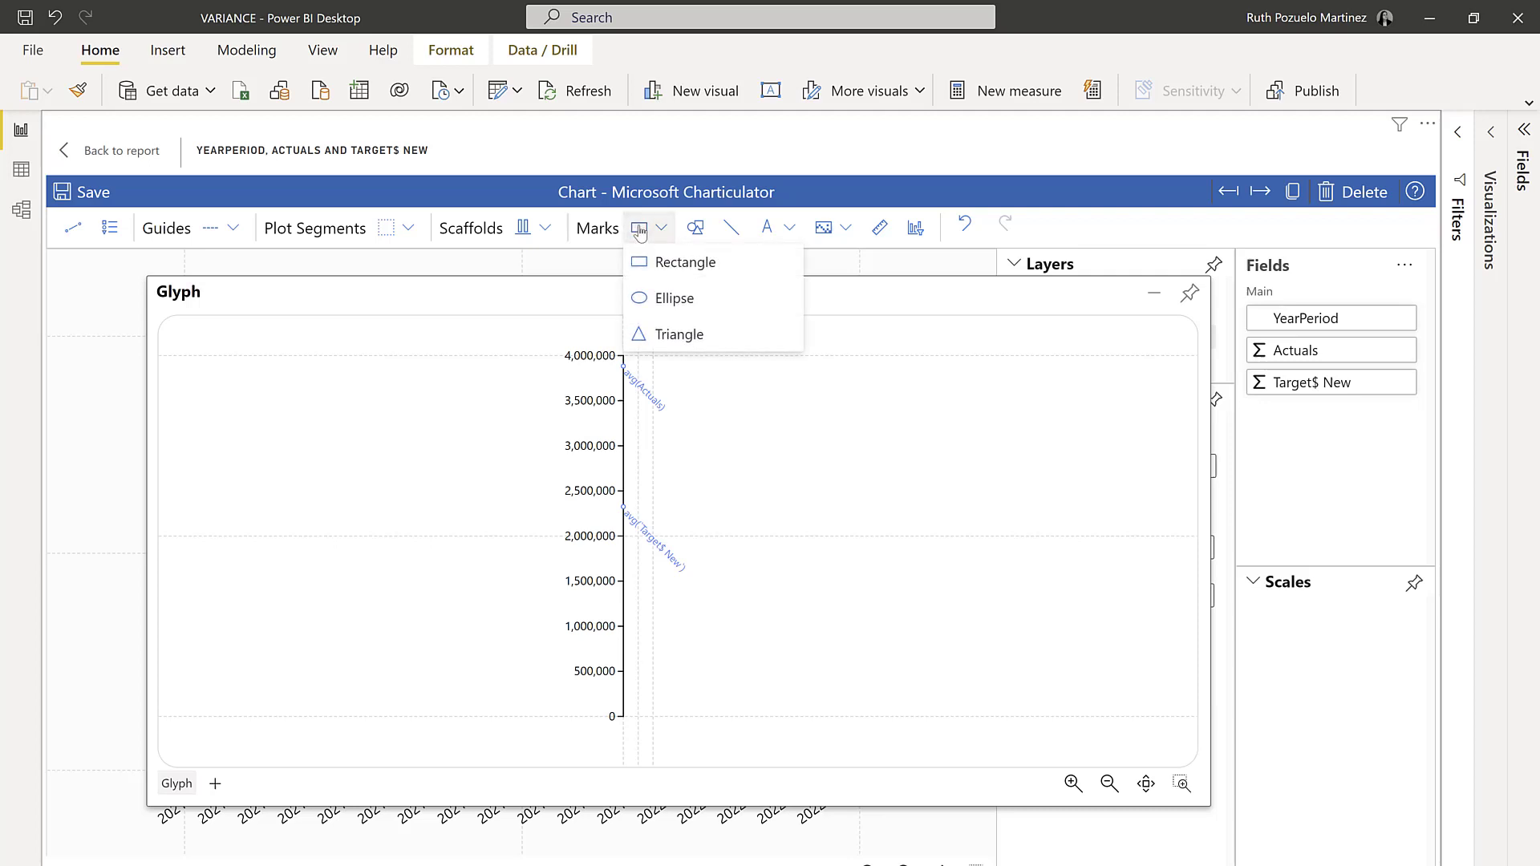
Step: Draw a tall bar to the baseline, a horizontal target line, and a second bar to the line
left_click(658, 263)
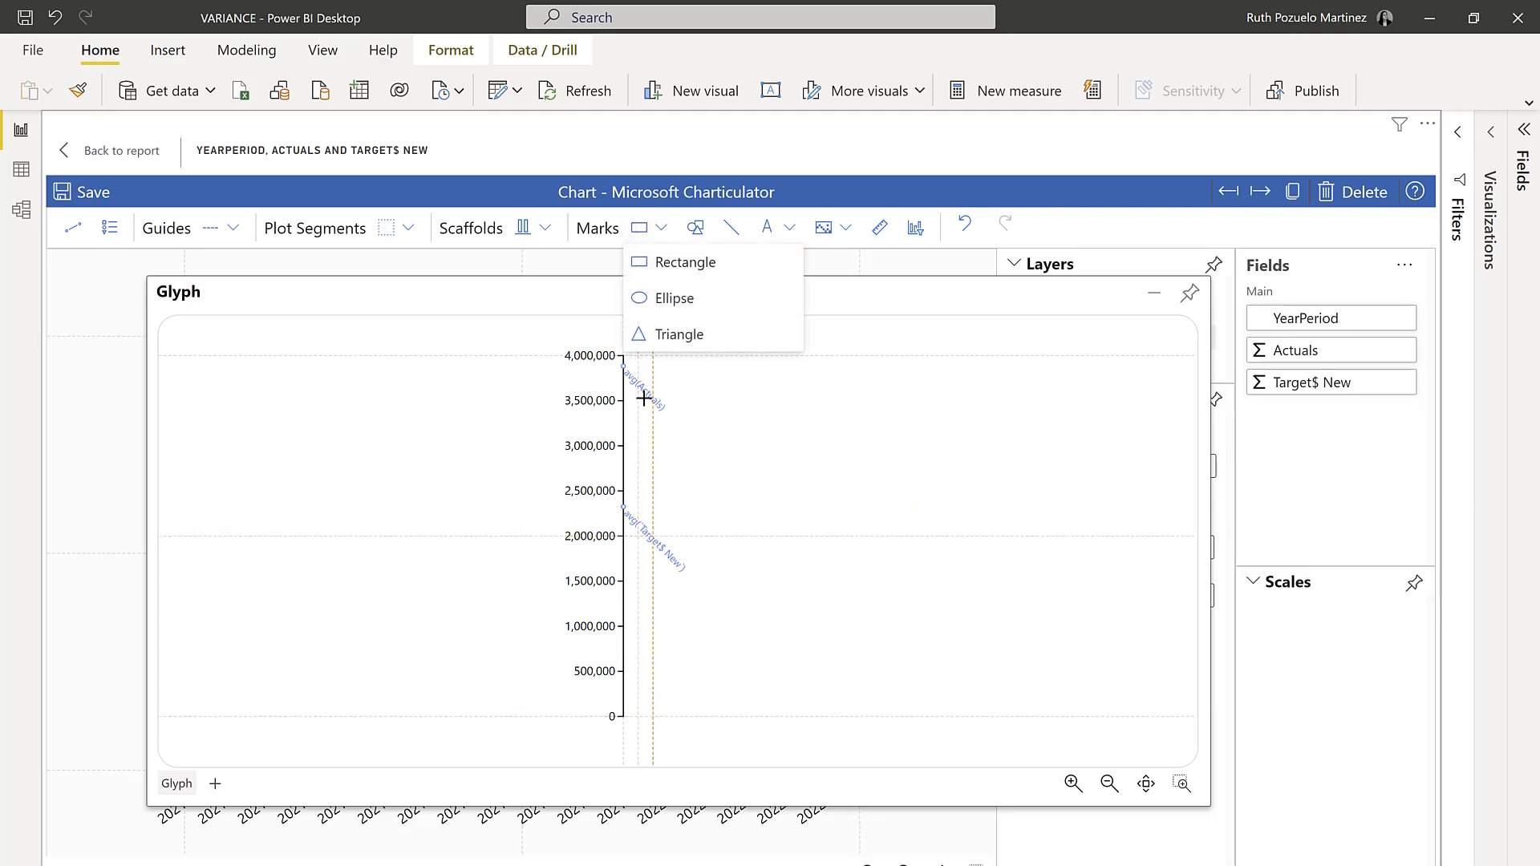
left_click_drag(624, 366, 653, 716)
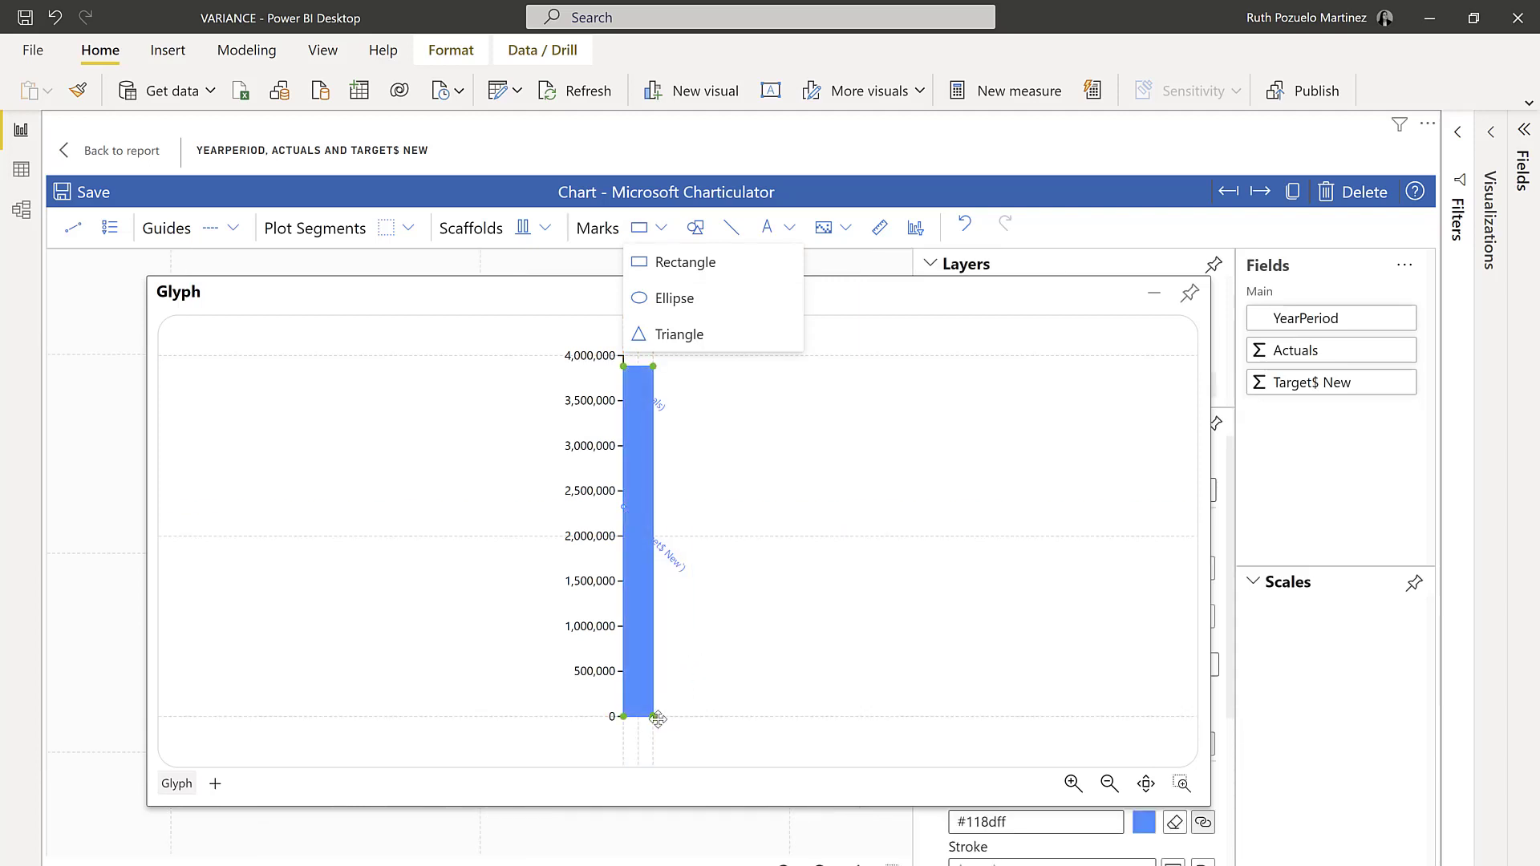
left_click(730, 230)
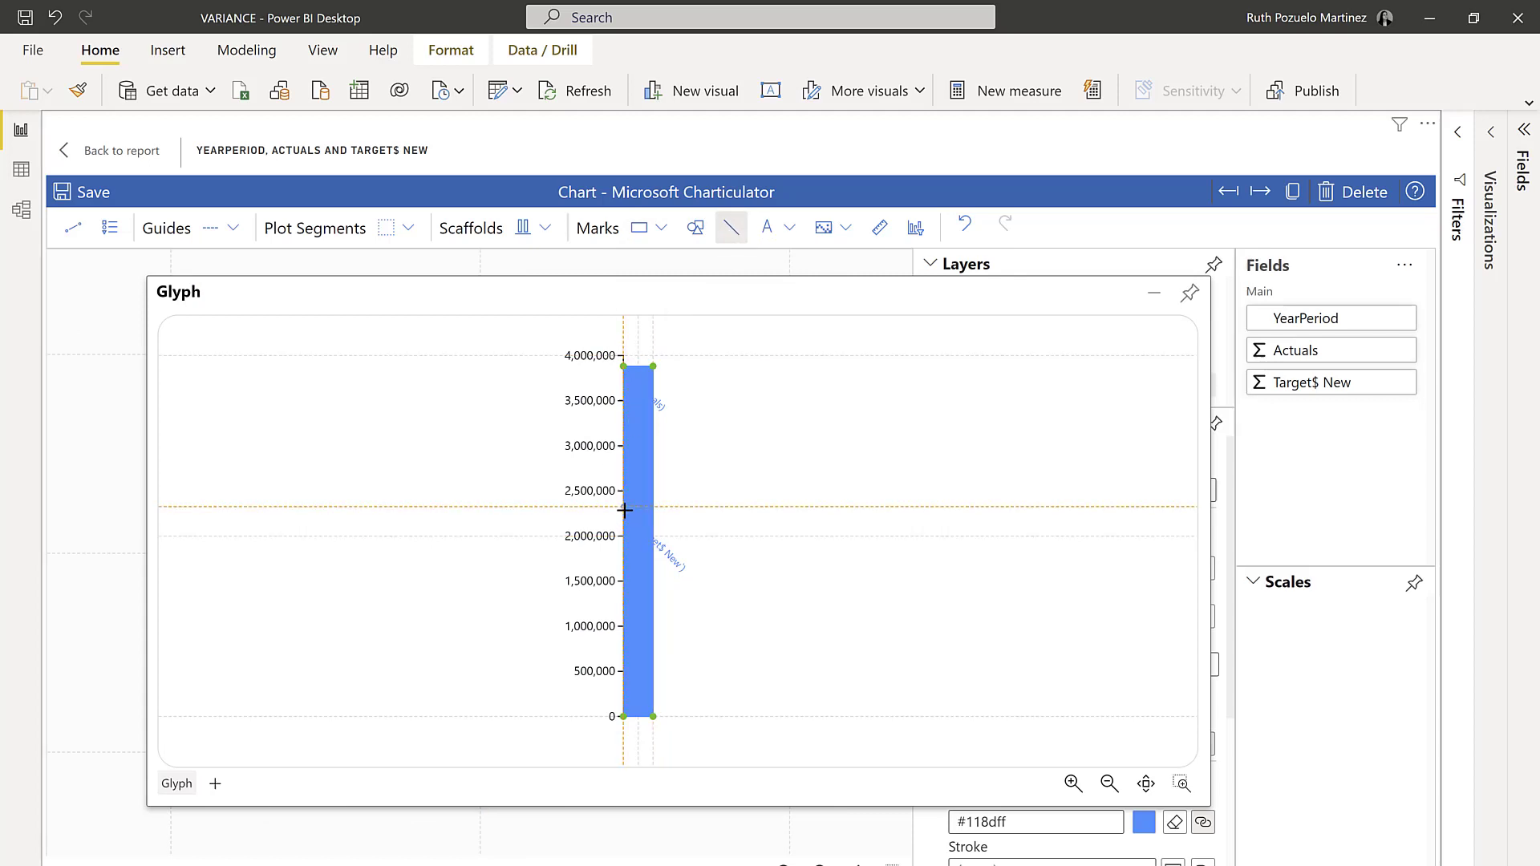
left_click_drag(627, 506, 653, 507)
scroll(647, 507, "up", 1)
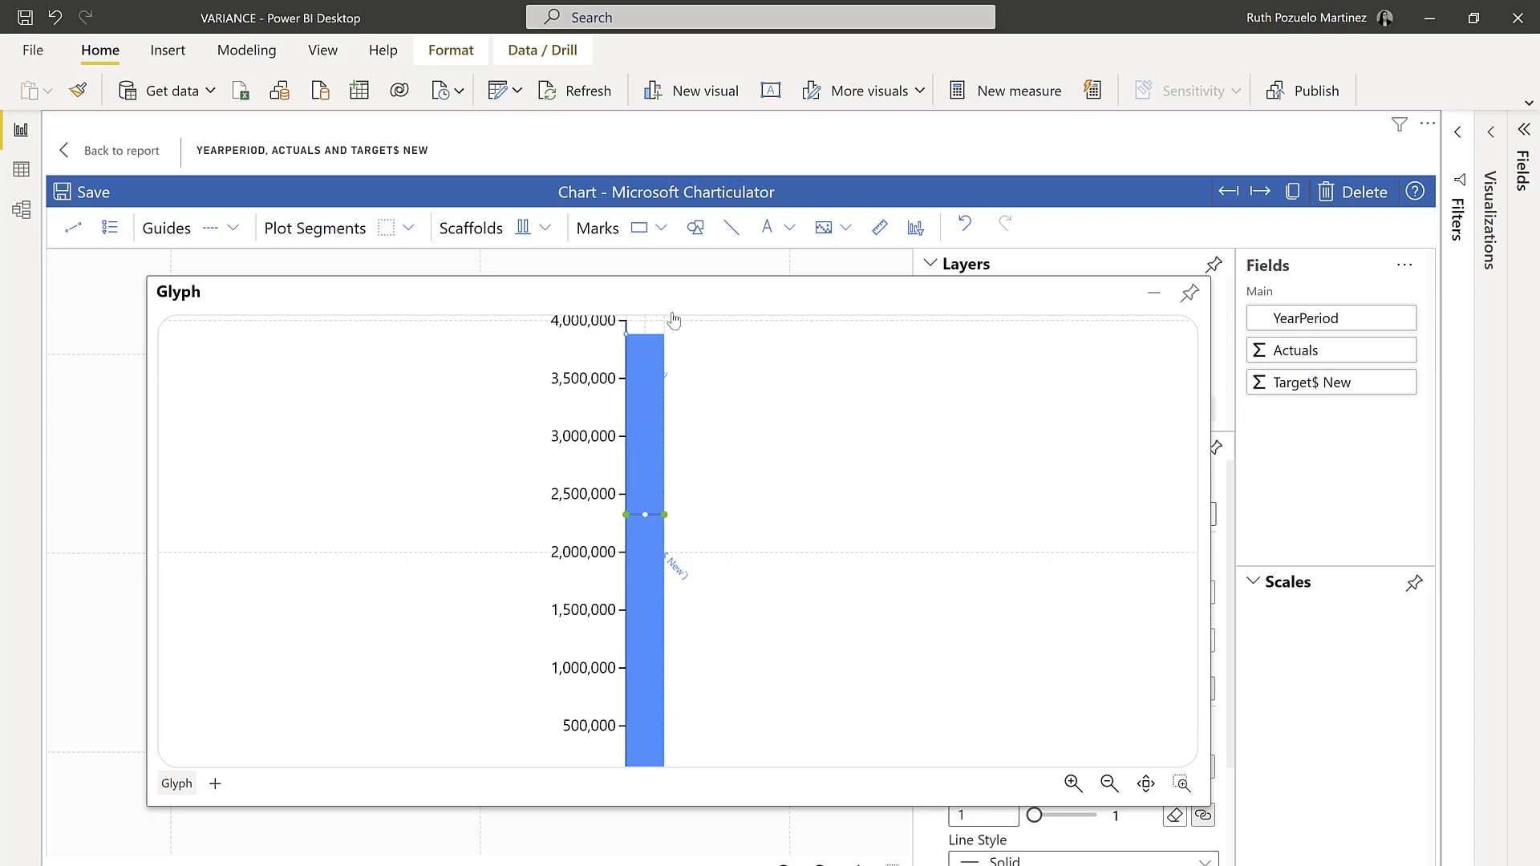
left_click(661, 228)
left_click(654, 269)
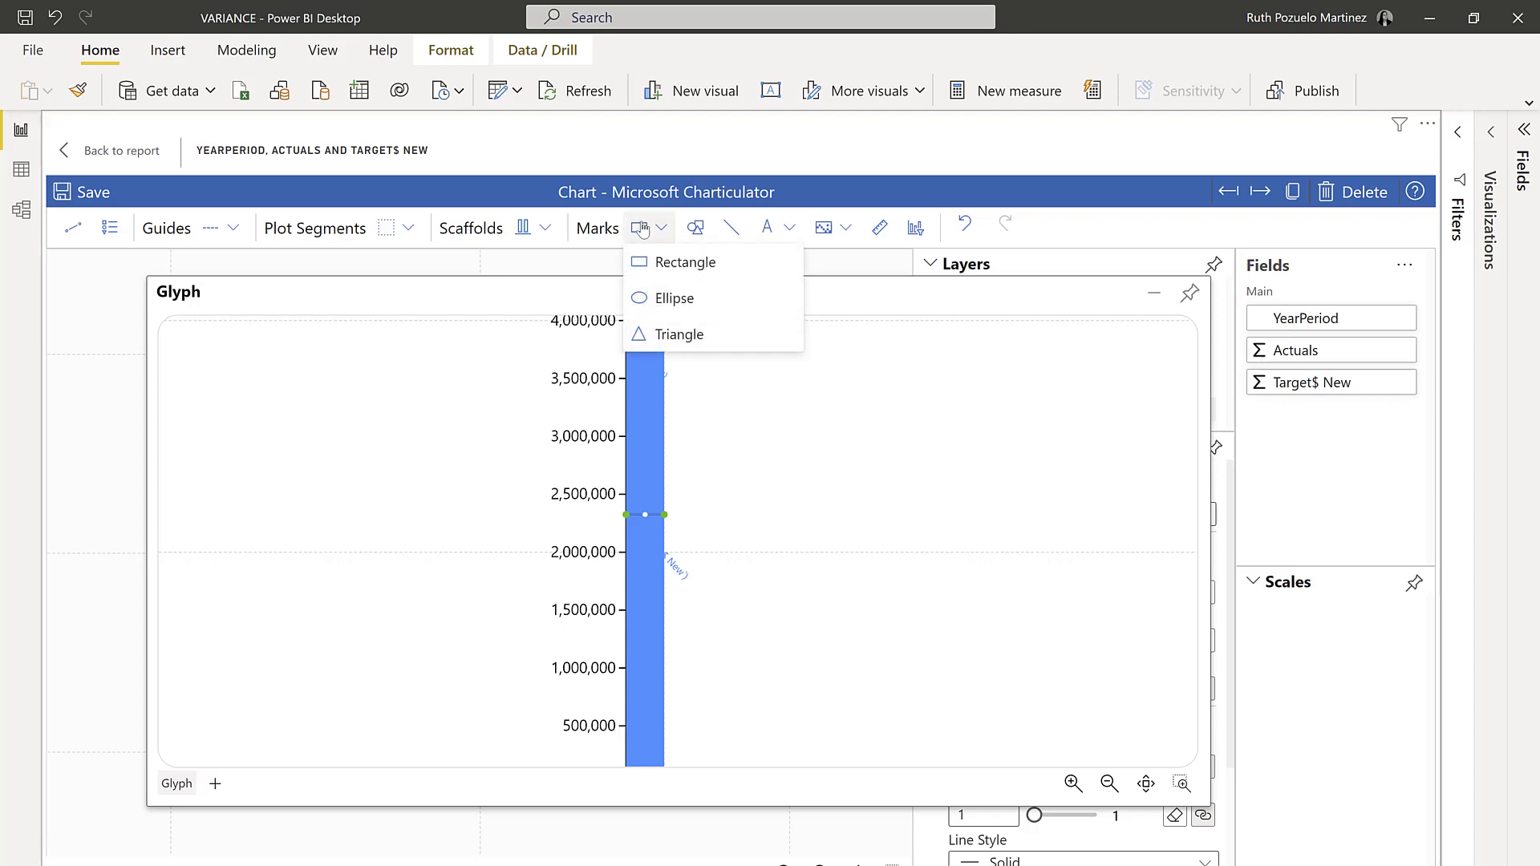
left_click_drag(648, 347, 664, 514)
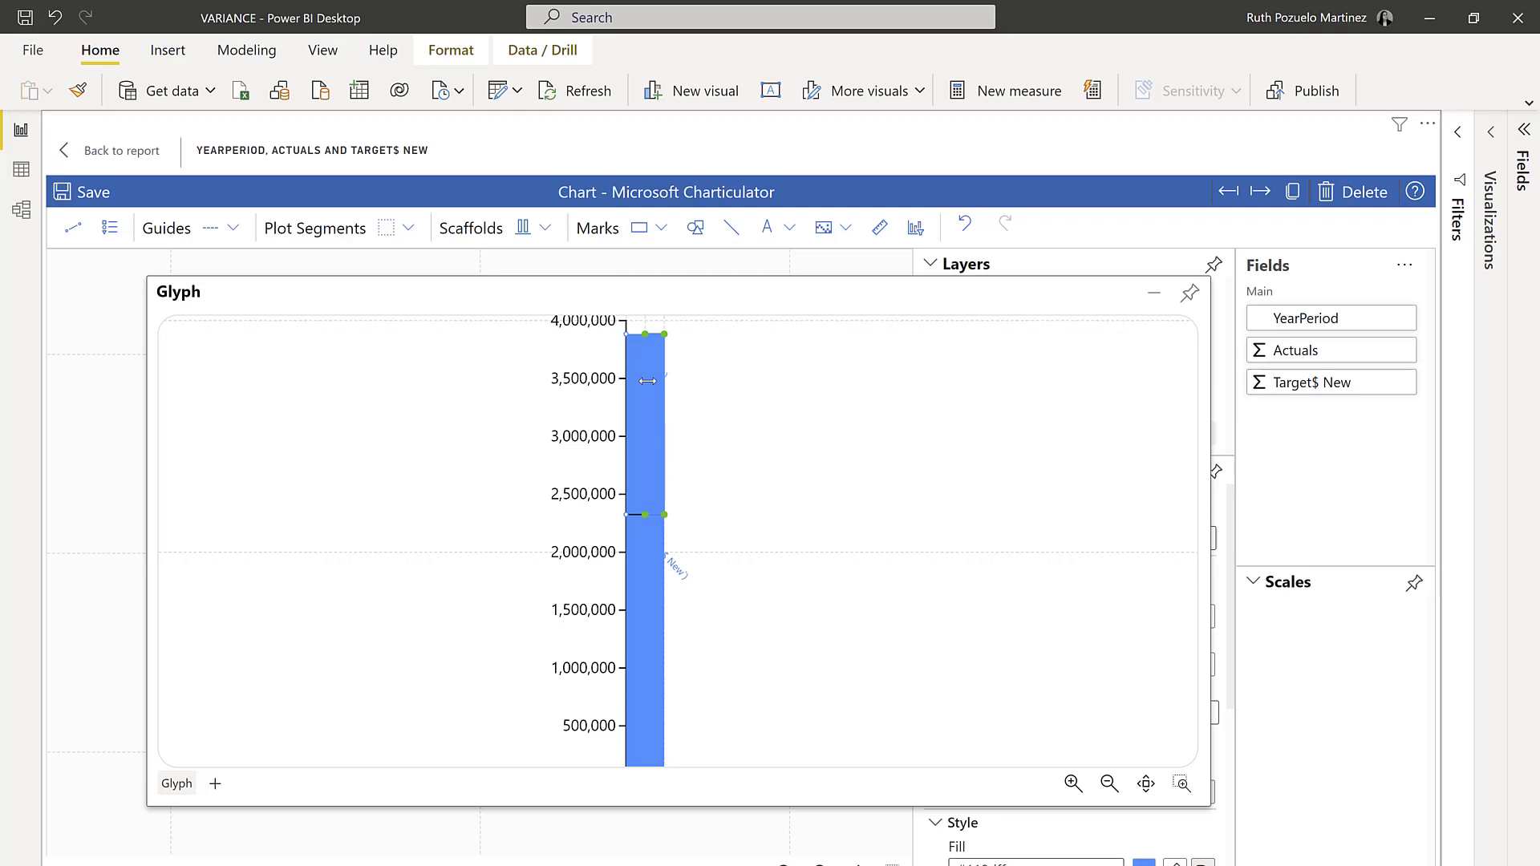
Step: Dock the glyph editor back and hide the data axis
left_click(1190, 293)
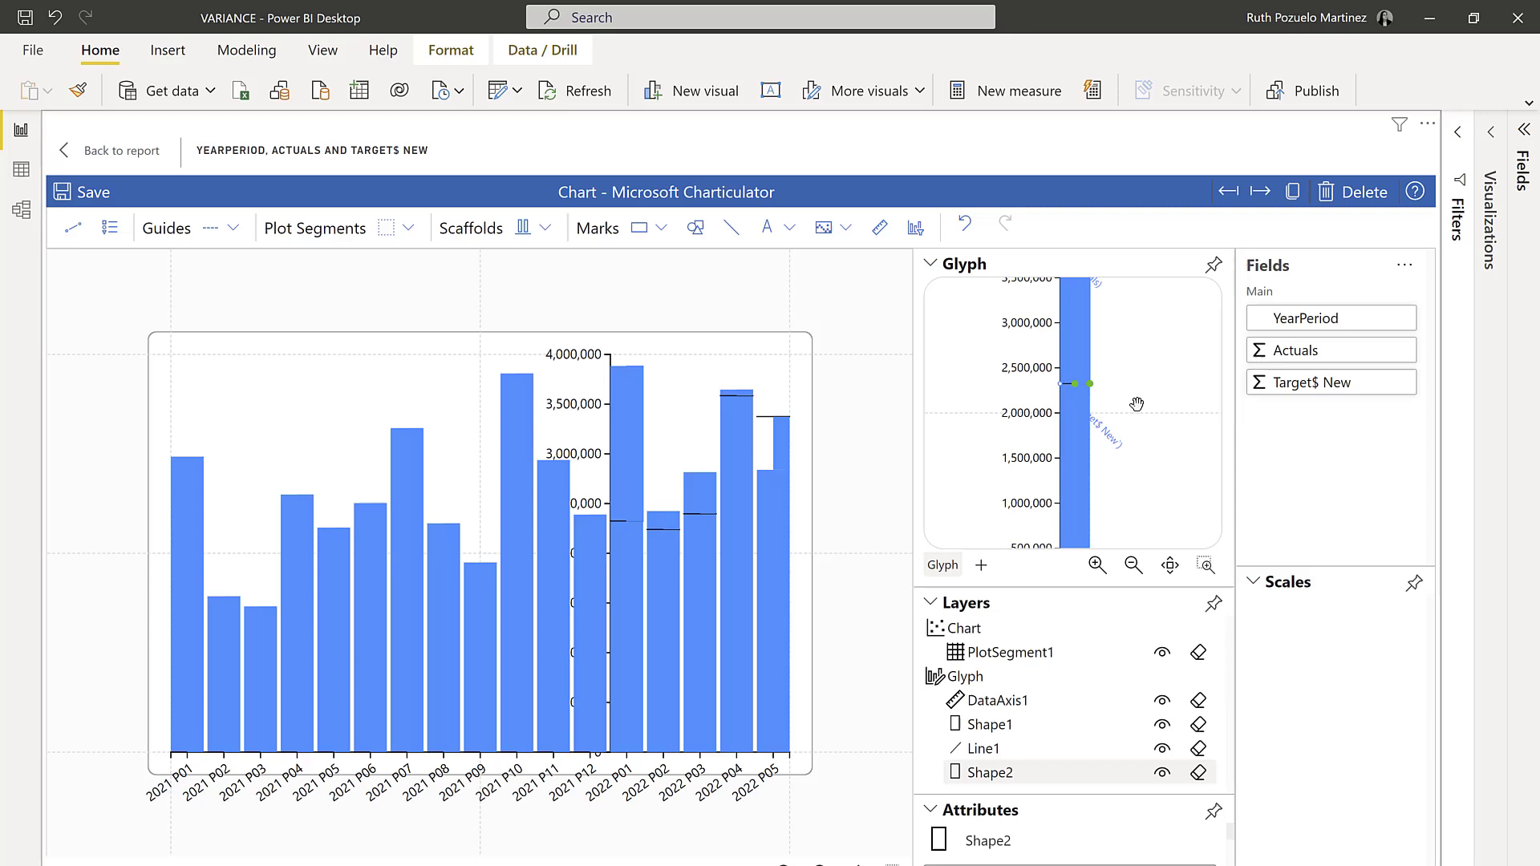
scroll(1136, 403, "down", 1)
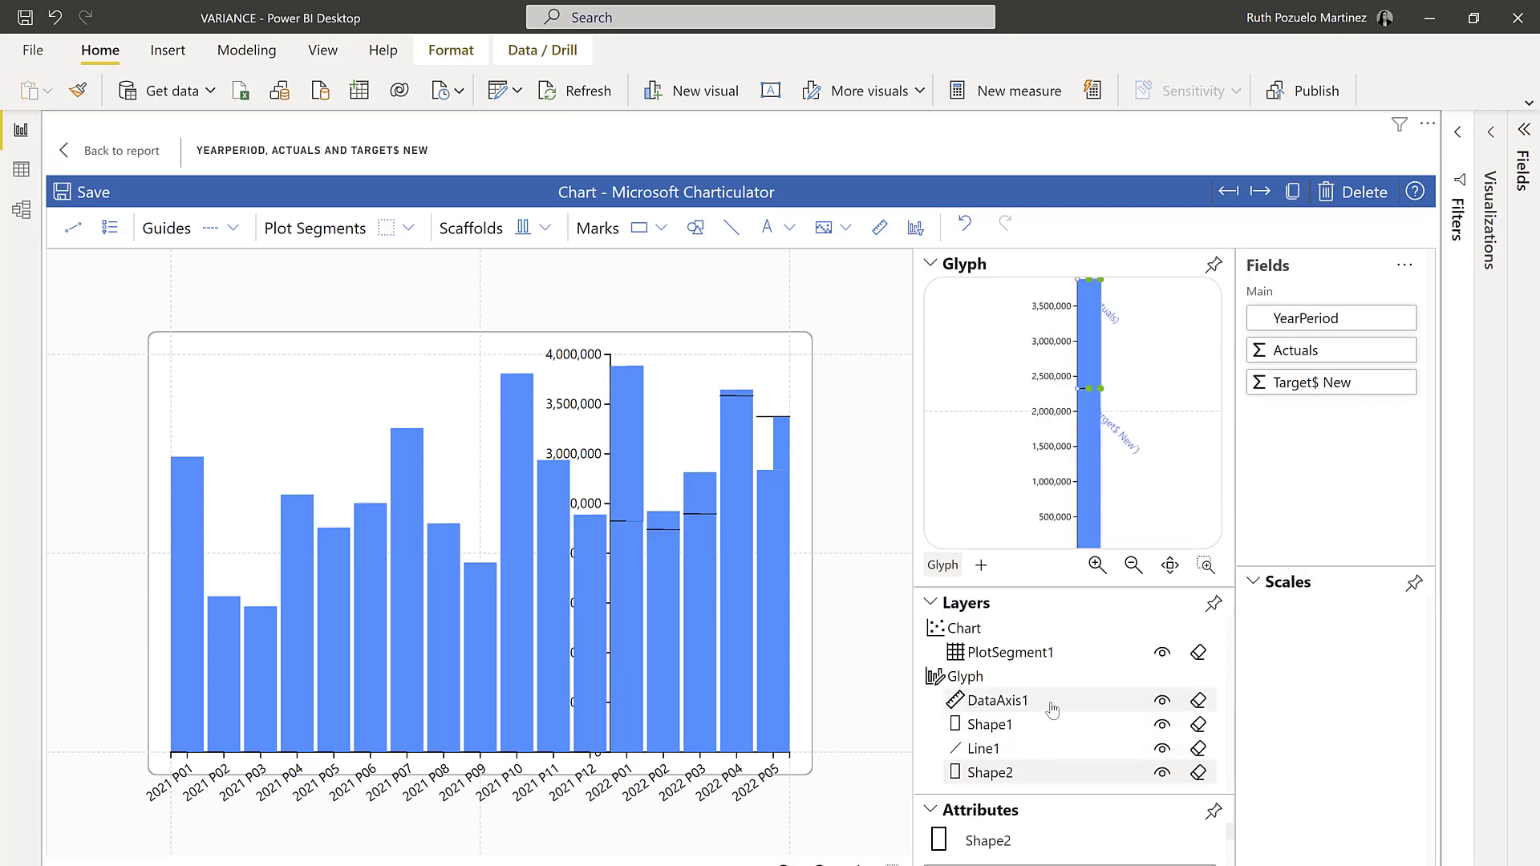
left_click(1162, 701)
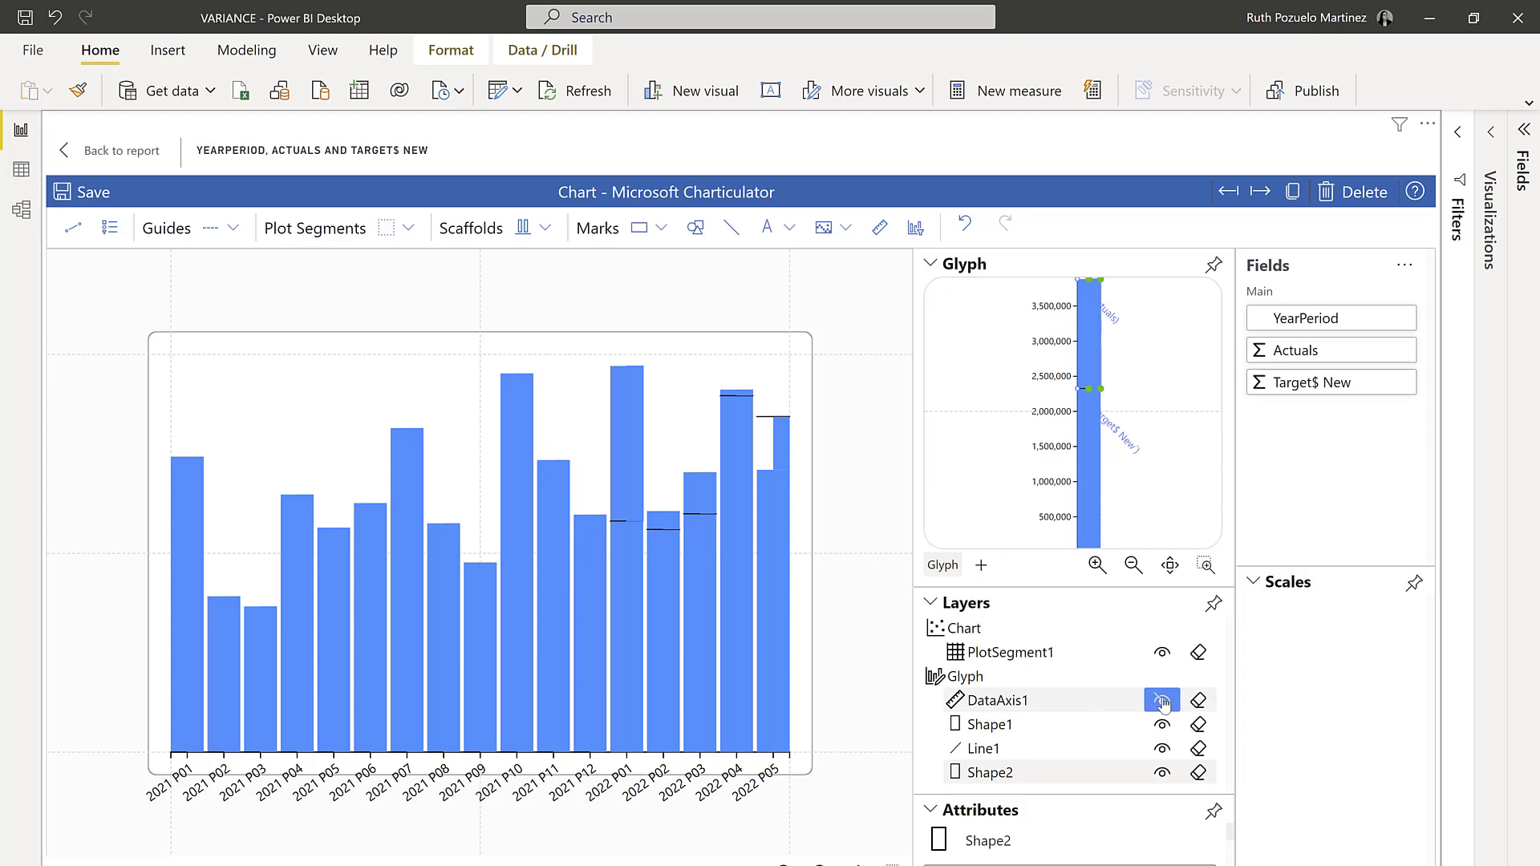
Step: Rename Shape1 to 'actuals' and fill it light grey #d9d9d9
left_click(932, 264)
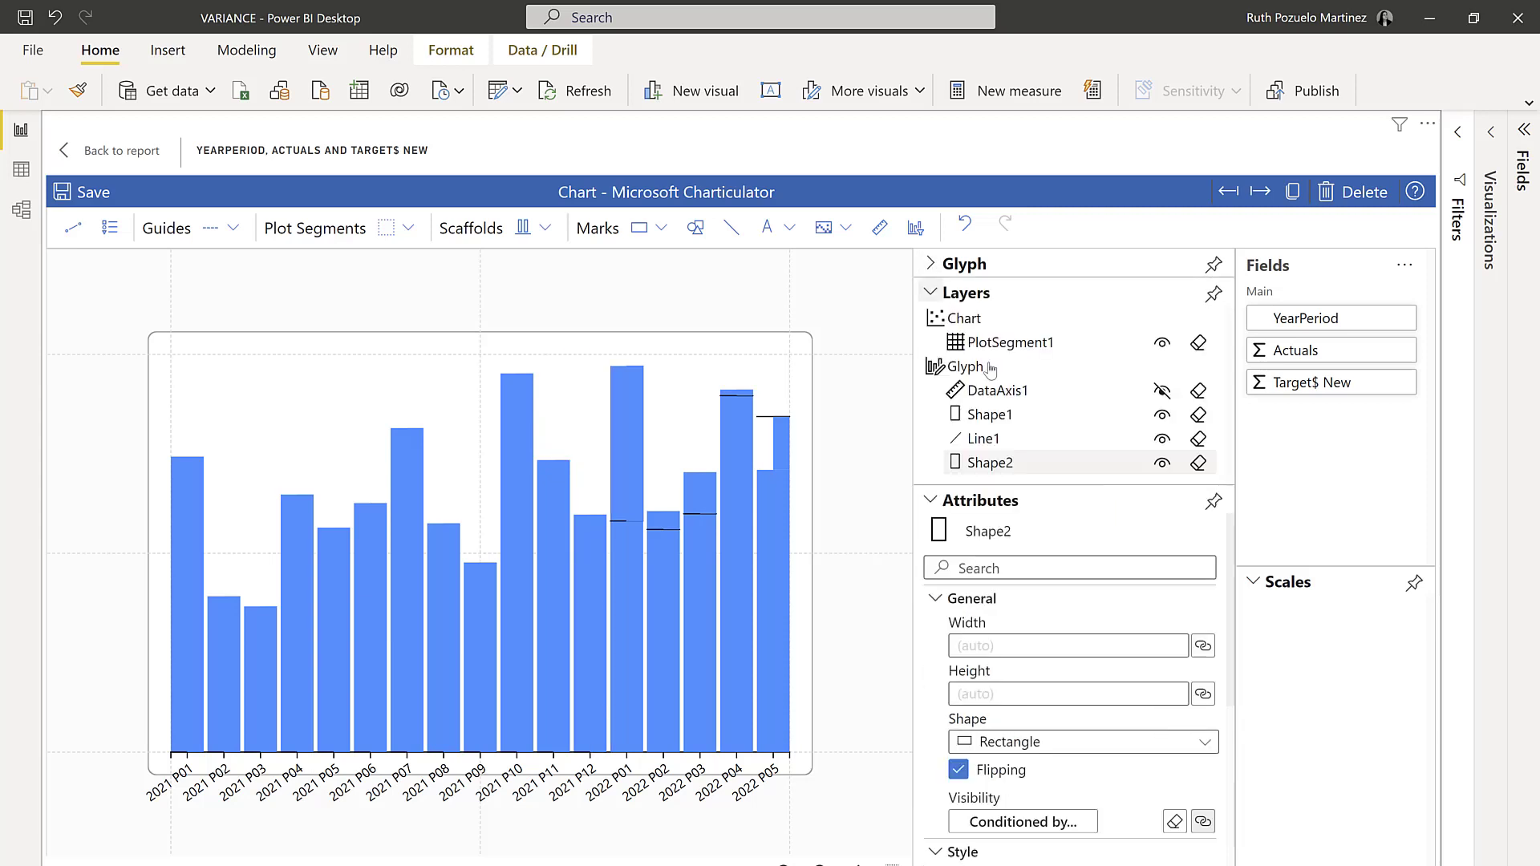
left_click(1014, 415)
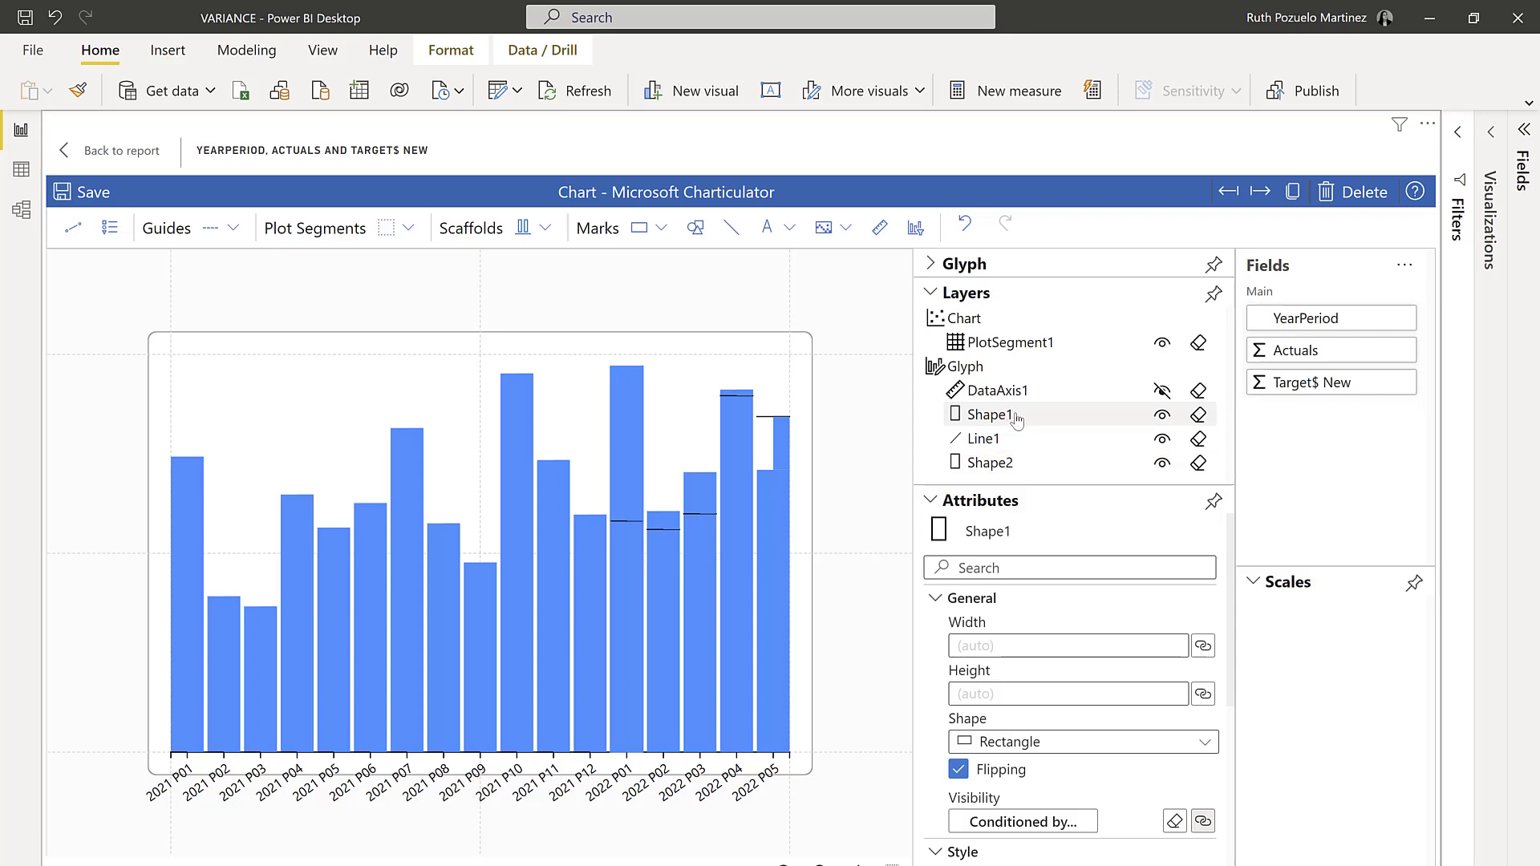
left_click(1012, 525)
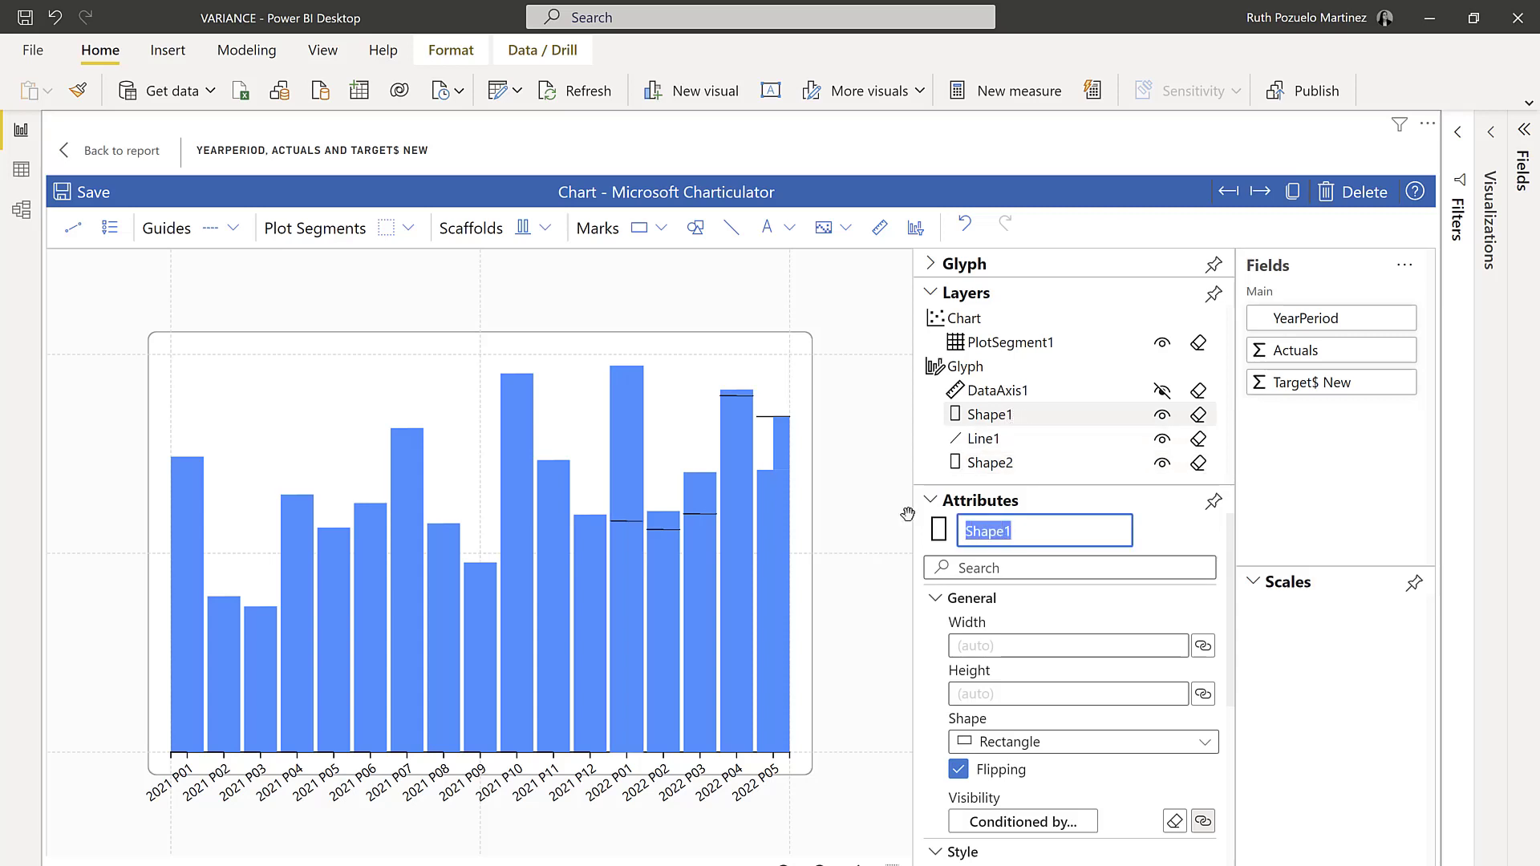
type("actuals")
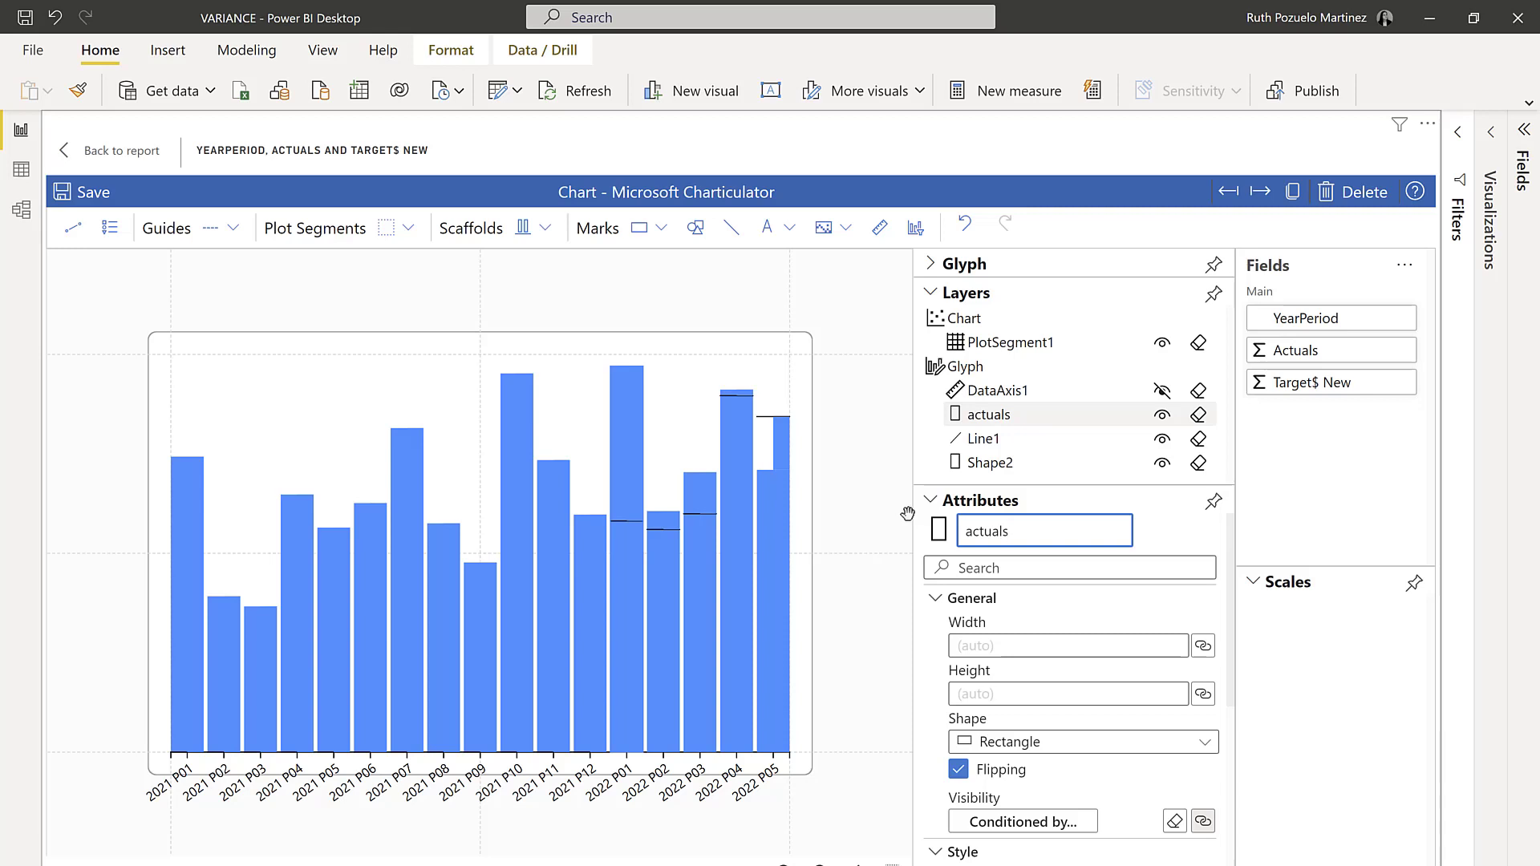
scroll(1111, 766, "down", 2)
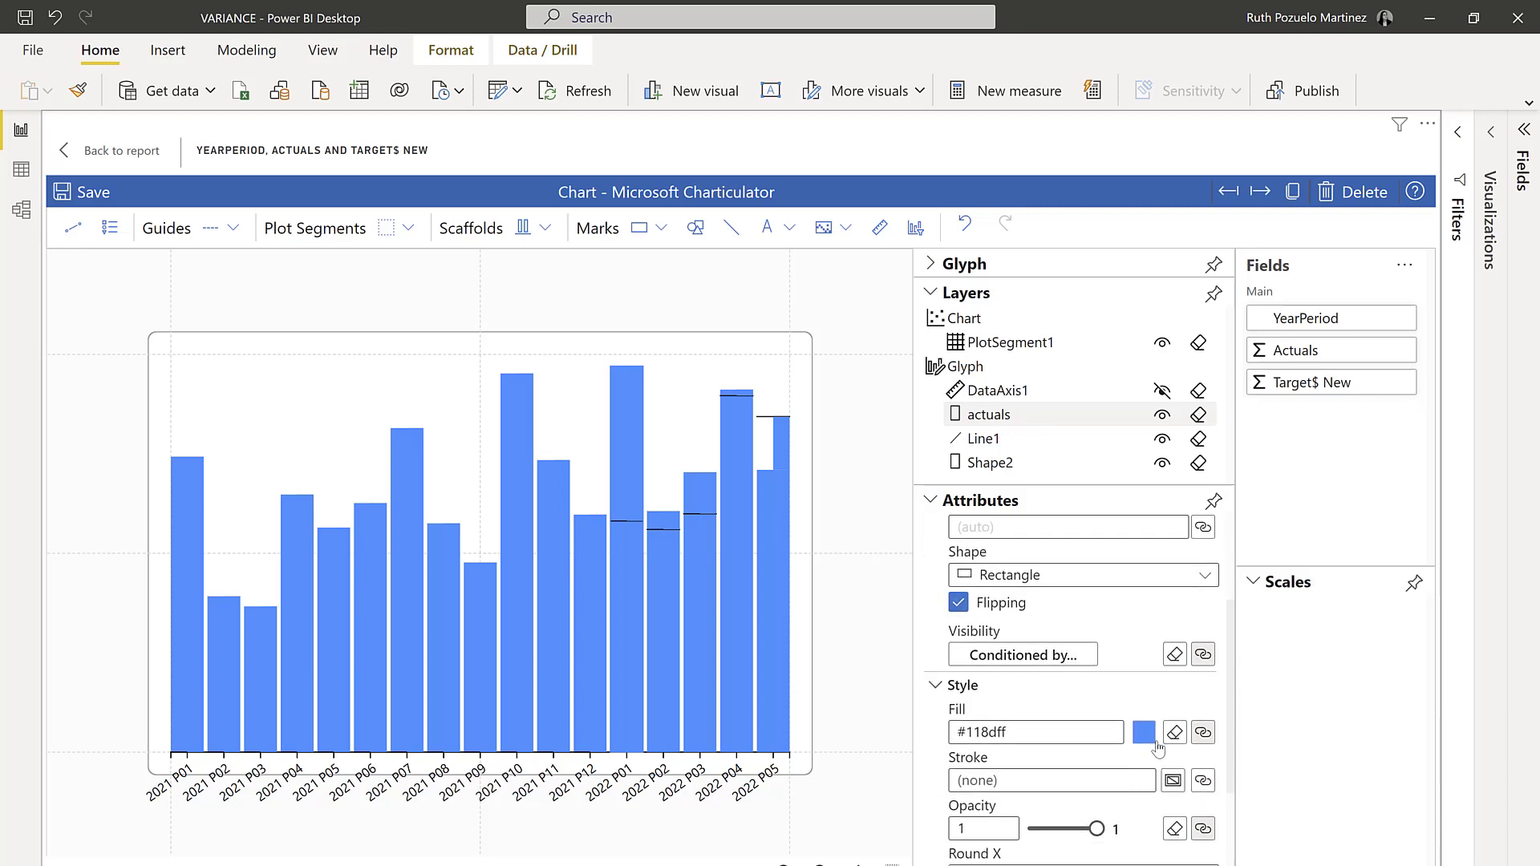
left_click(1144, 733)
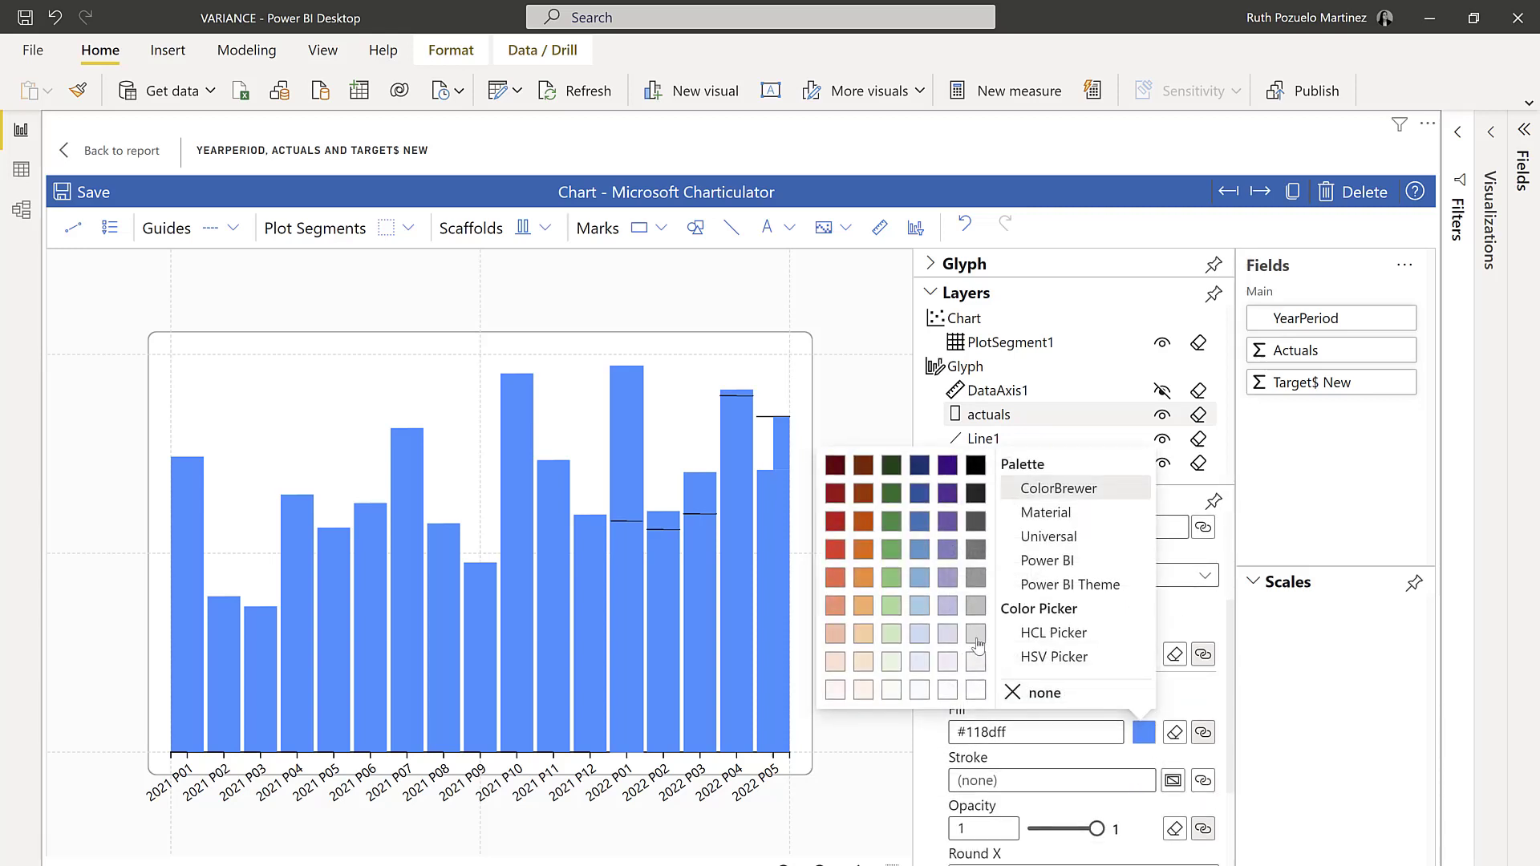
left_click(975, 633)
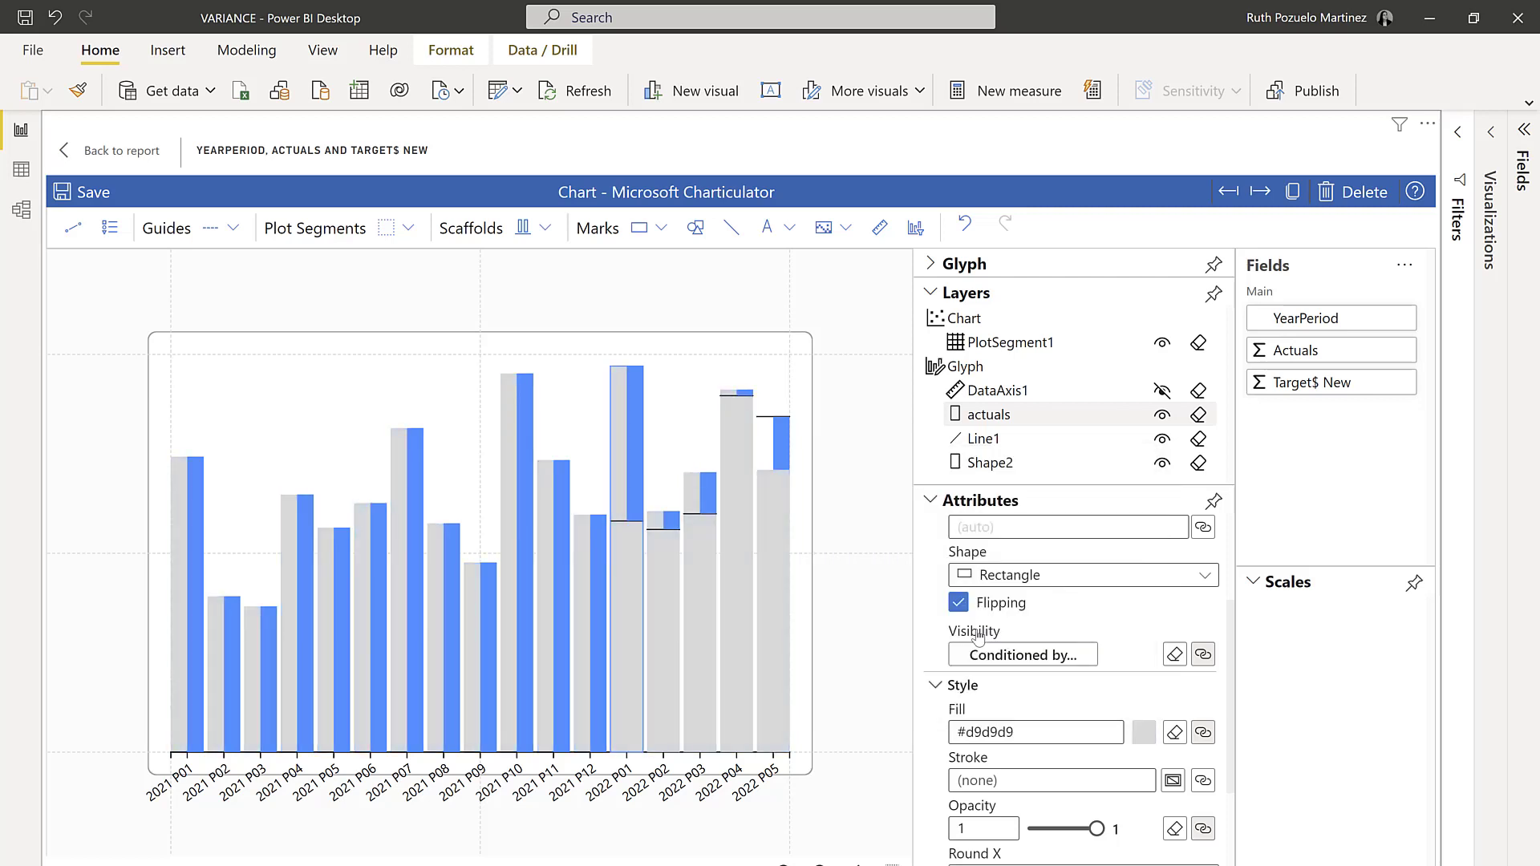
Step: Rename the Line1 mark to 'target'
left_click(984, 438)
type("target")
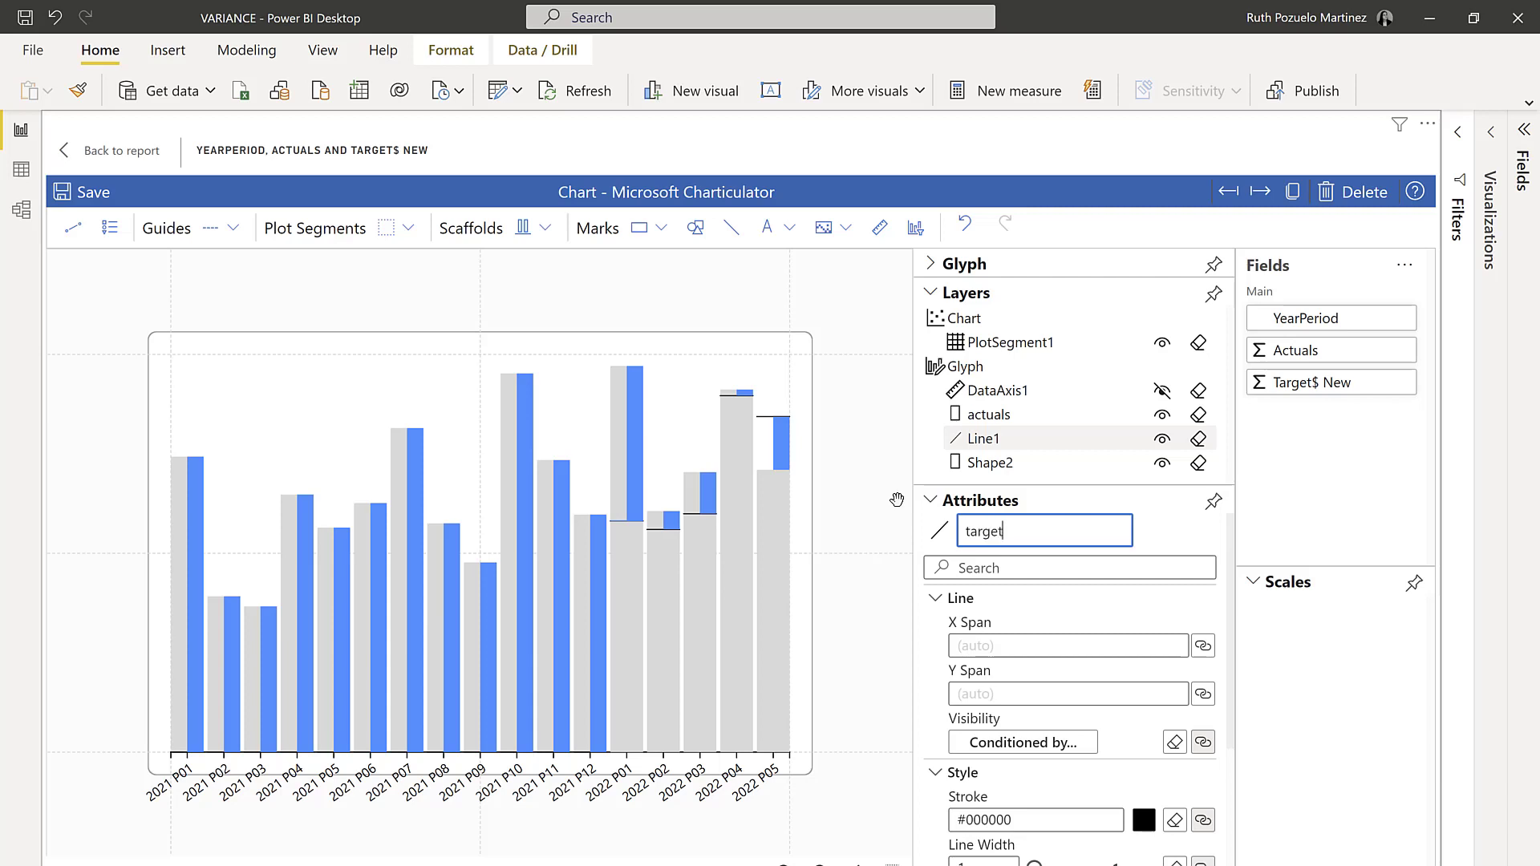
key("Return")
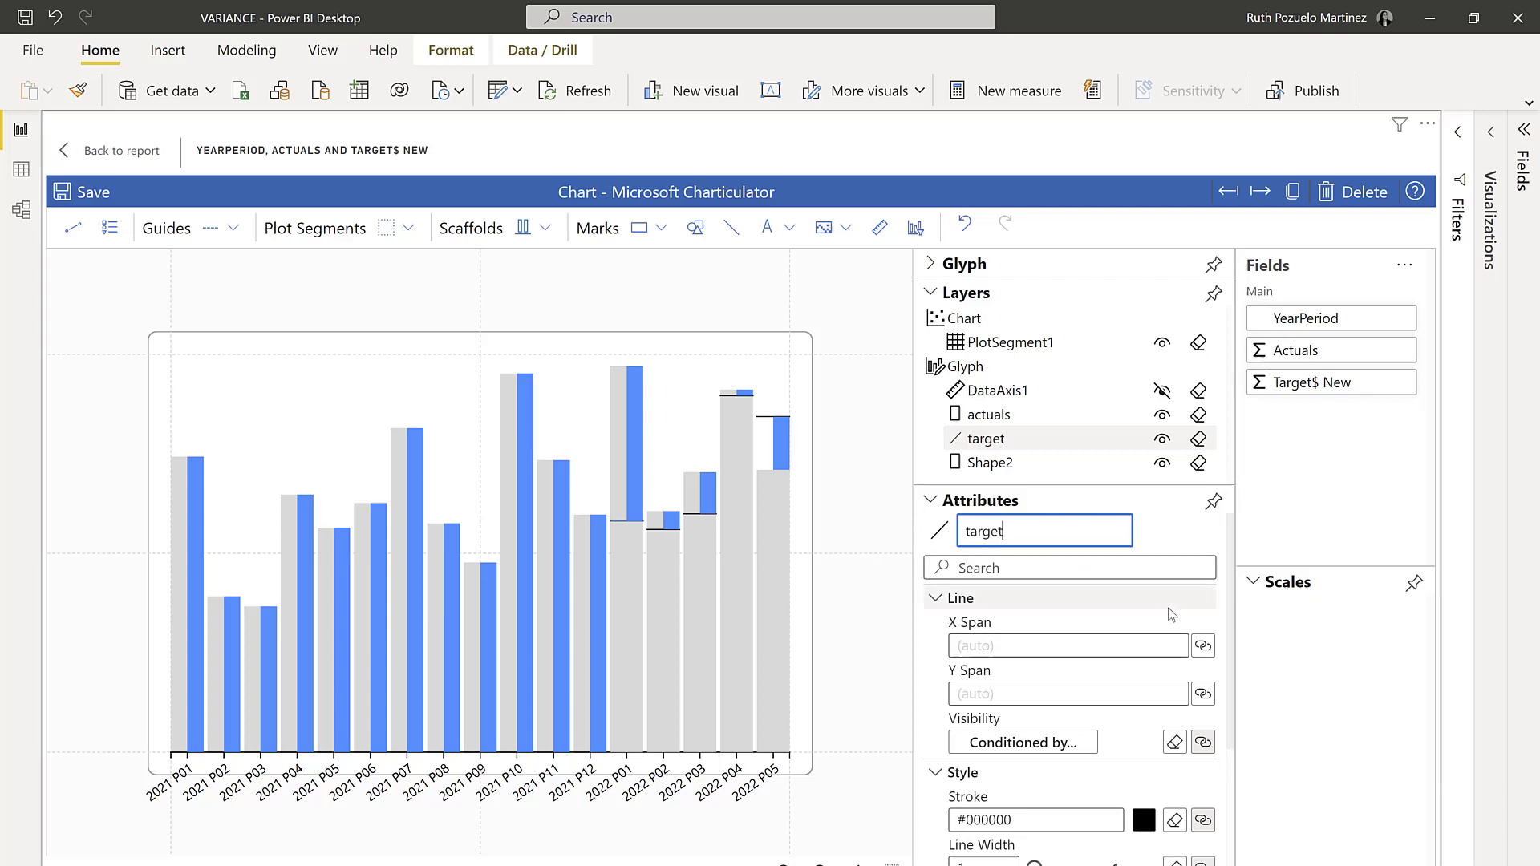
left_click(1001, 471)
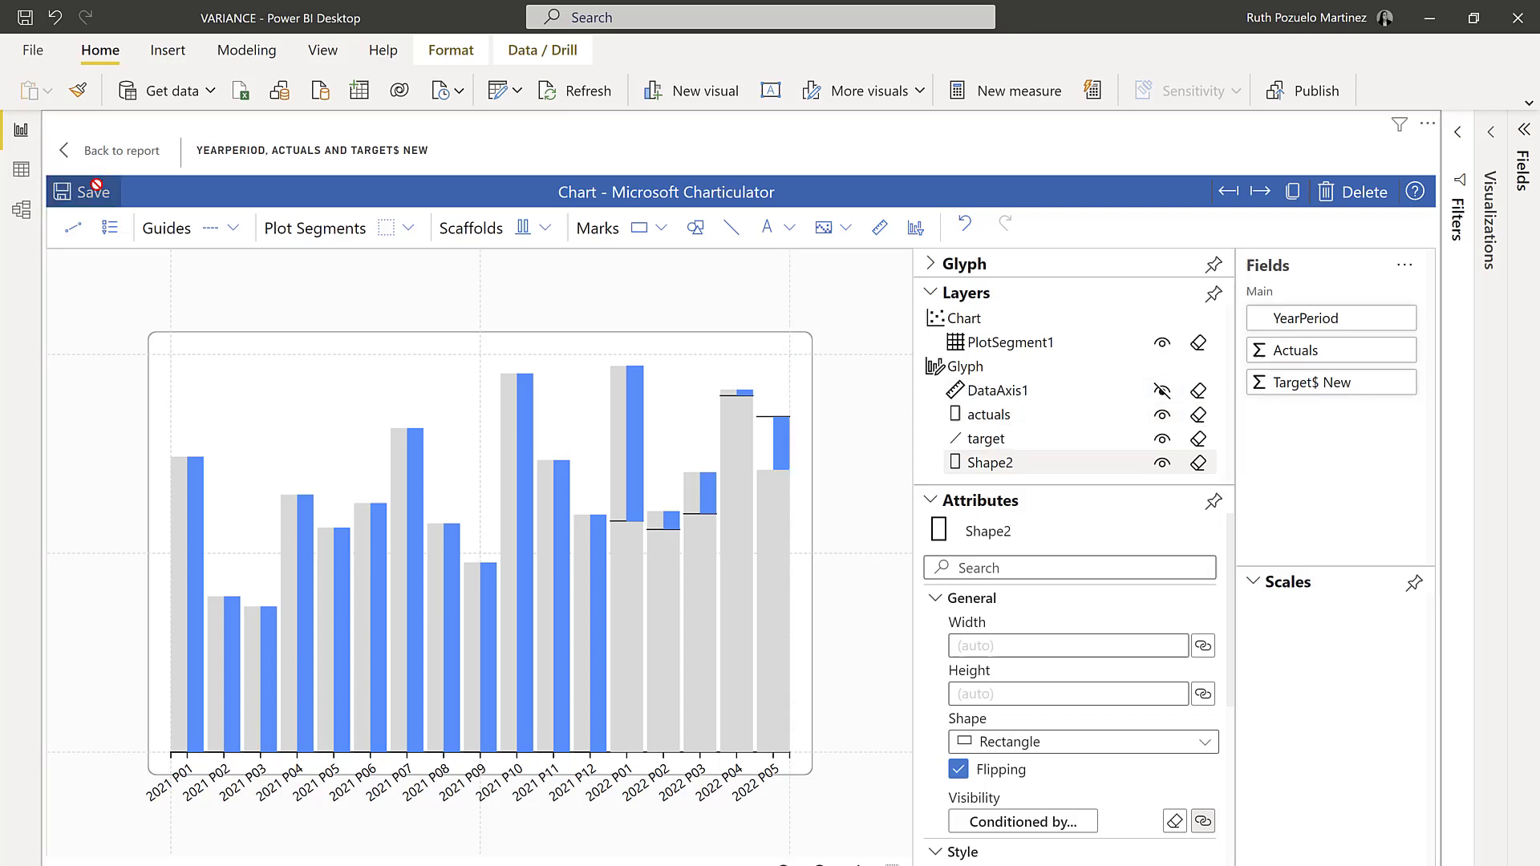
Step: Return to the report and review the color variance measure's formula
left_click(103, 160)
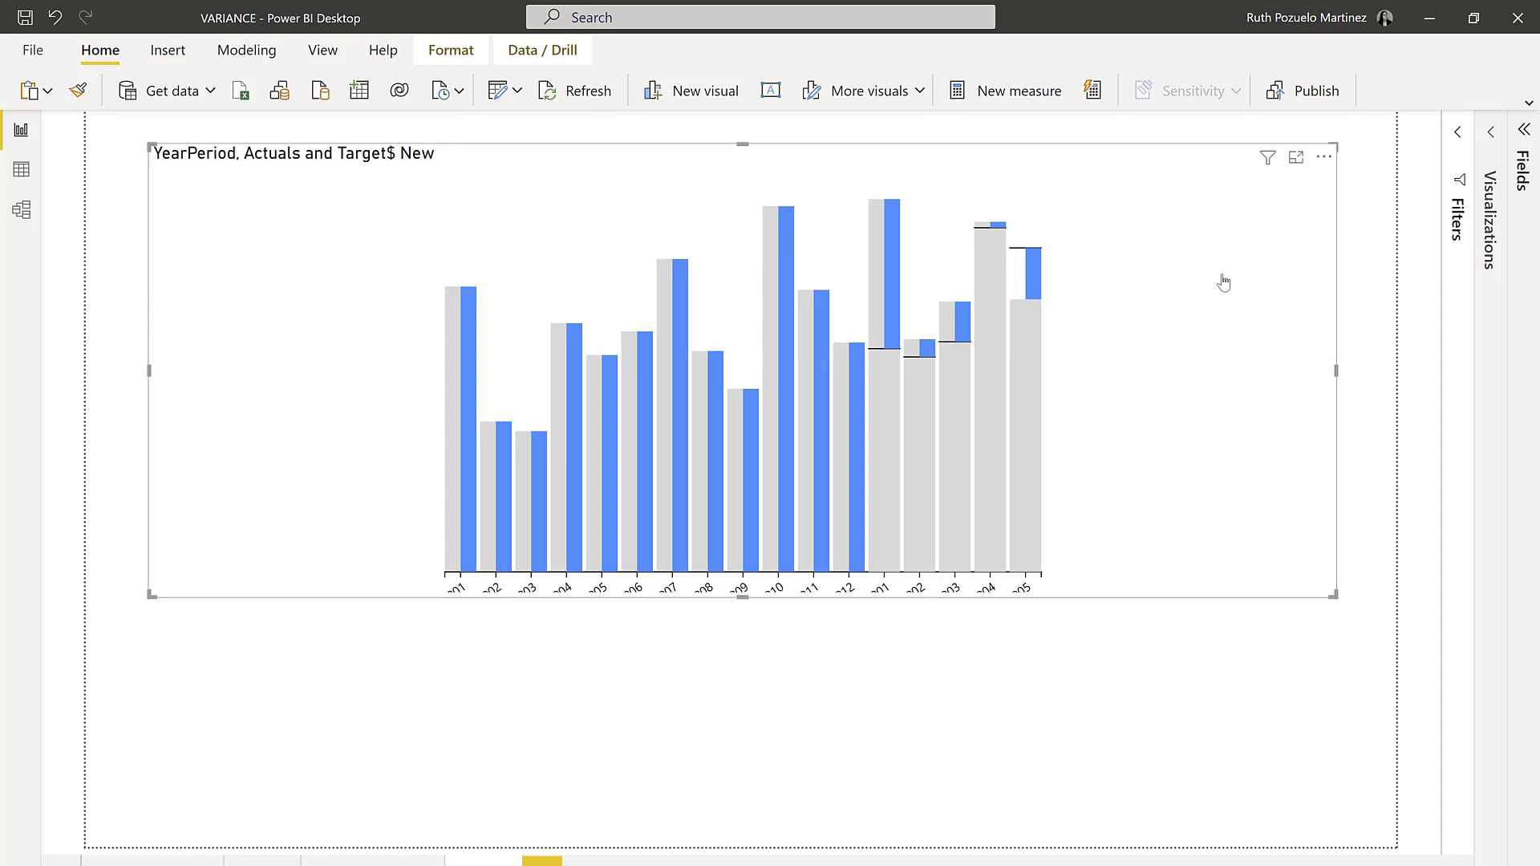
left_click(1523, 130)
left_click(1373, 204)
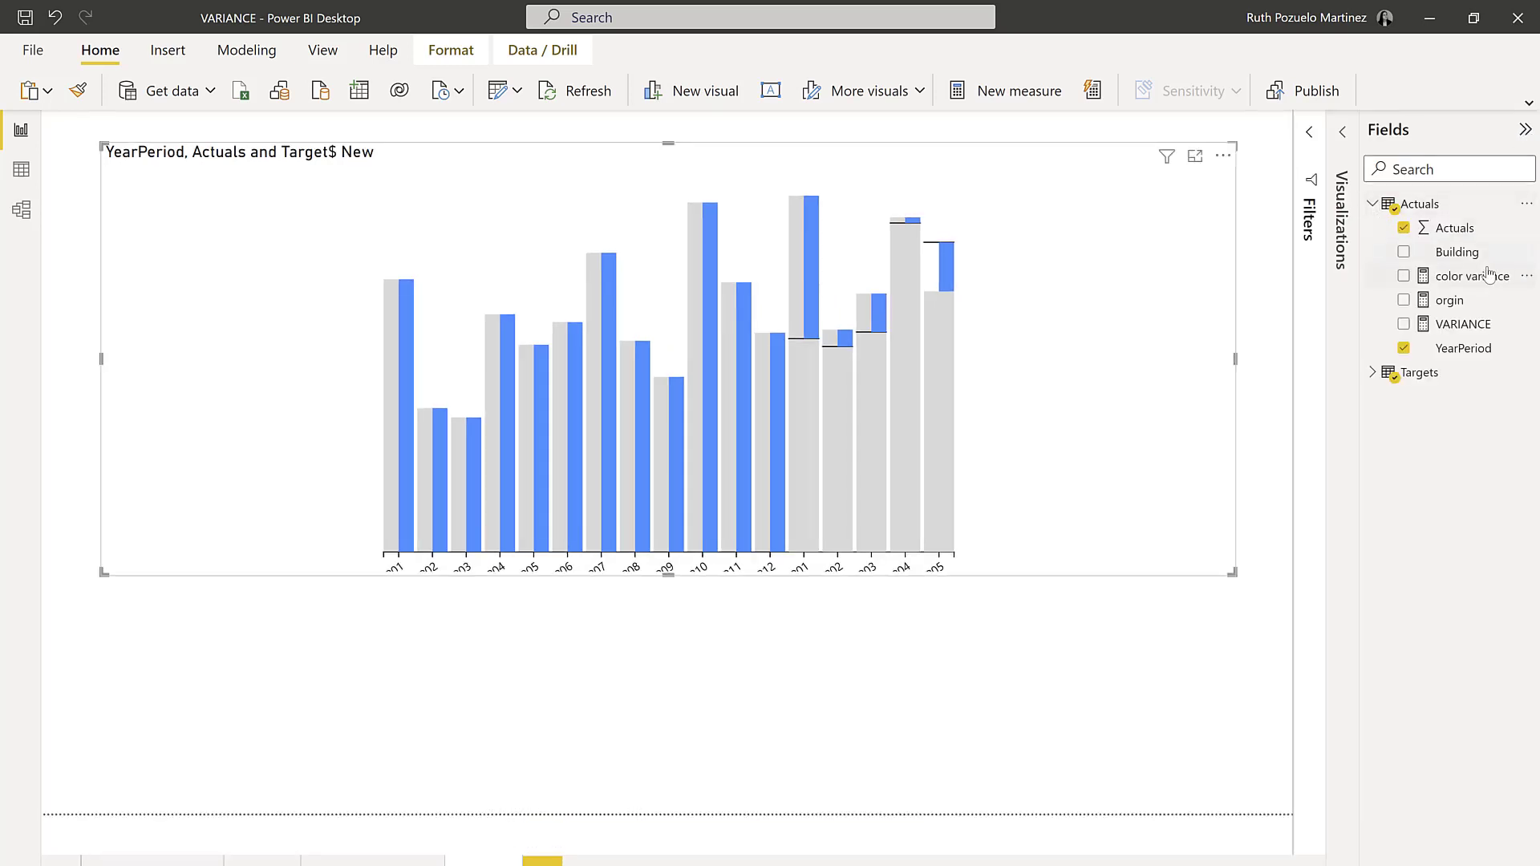
left_click(1473, 276)
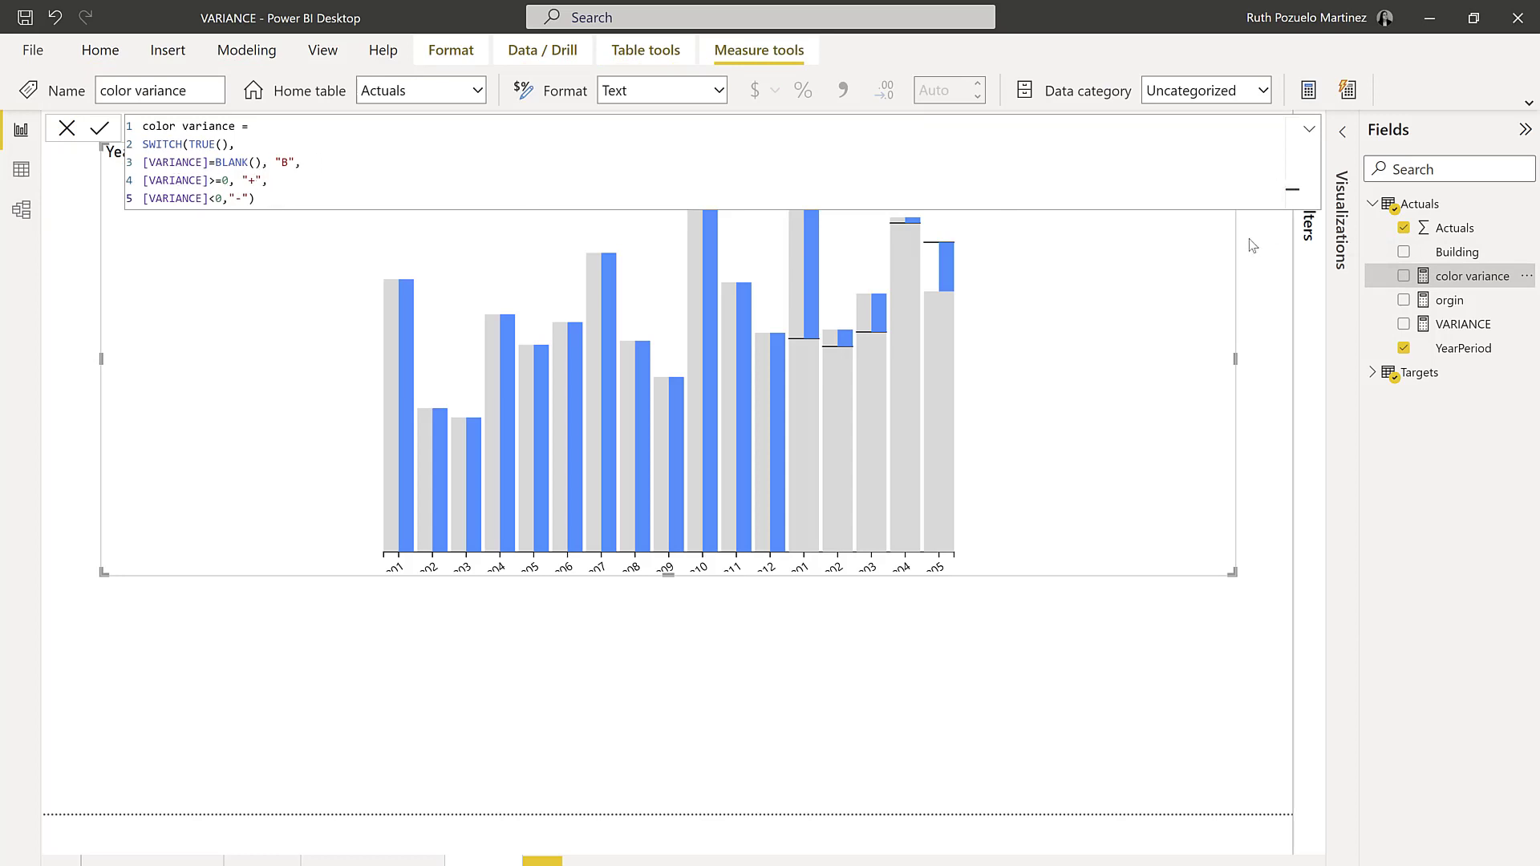
left_click(1312, 131)
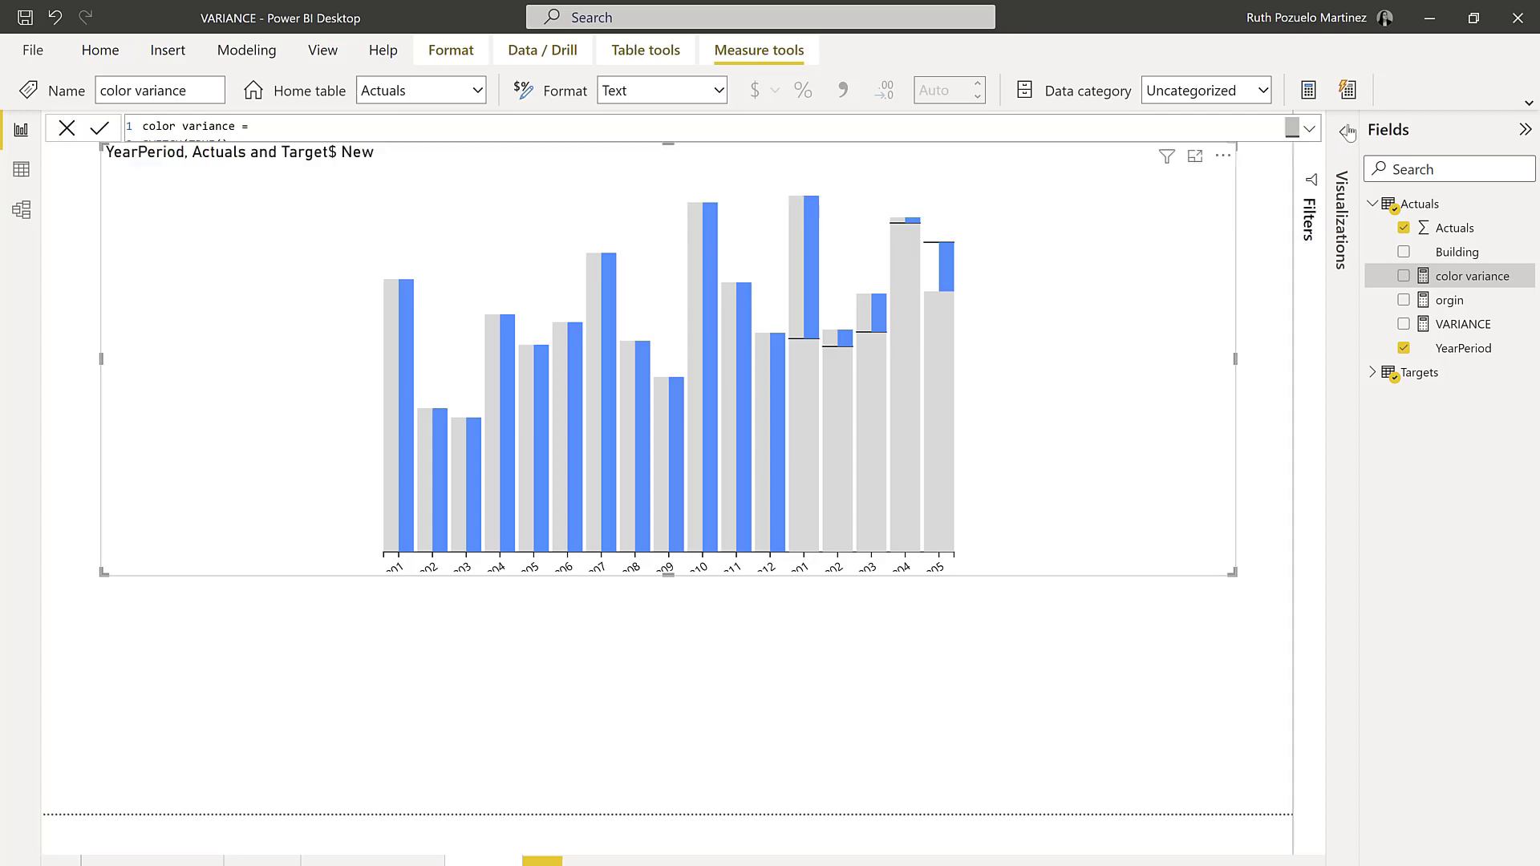
Step: Add the color variance measure to the Charticulator visual's data fields
left_click(1343, 132)
left_click_drag(1468, 277, 1292, 512)
left_click(1078, 125)
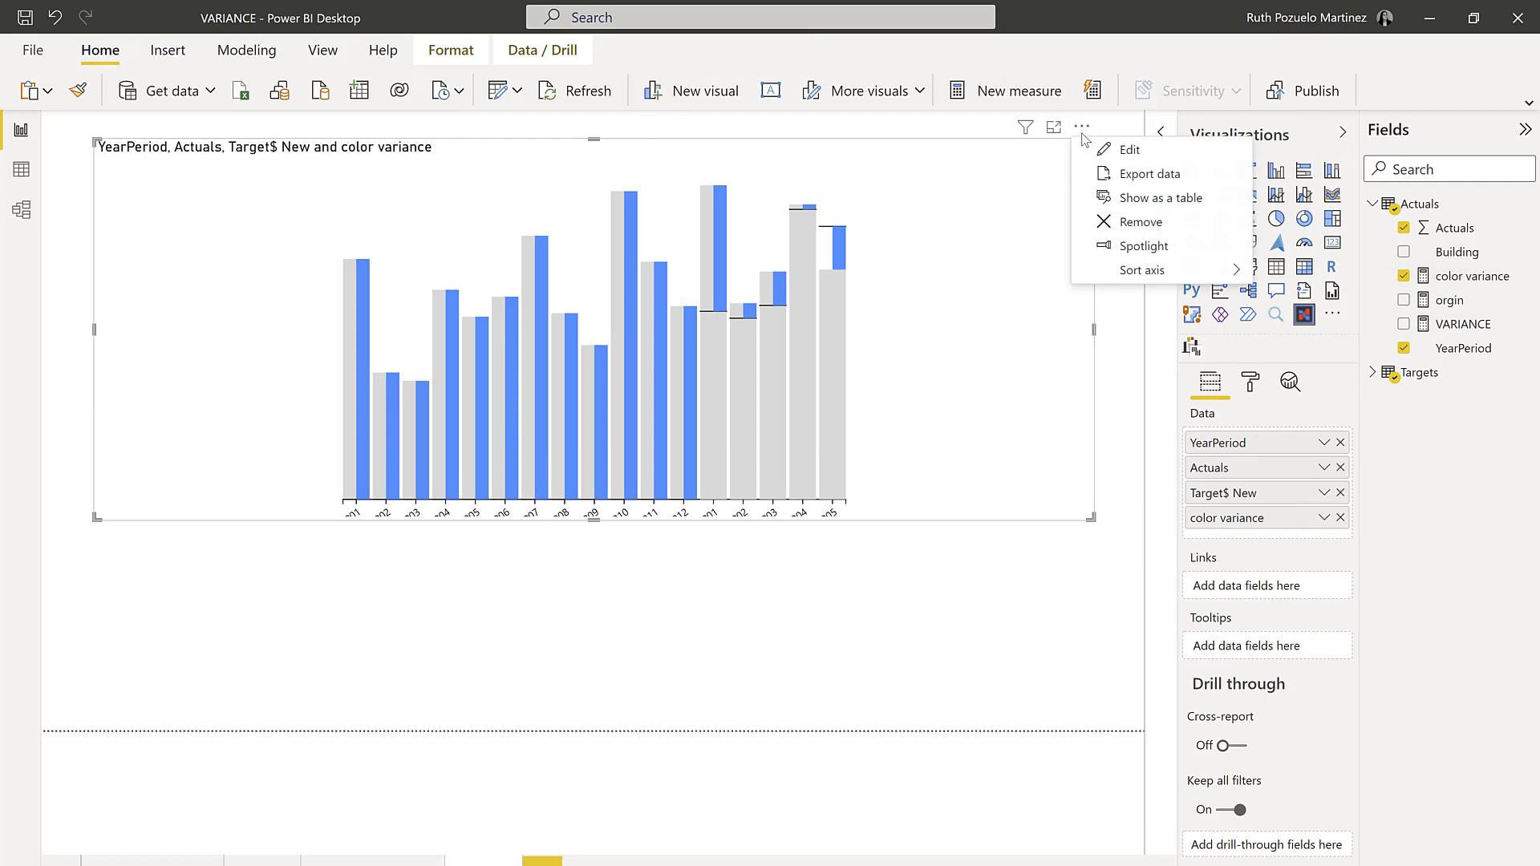
Step: Rename Shape2 to 'var' and bind its fill to color variance
left_click(1105, 148)
left_click(1343, 131)
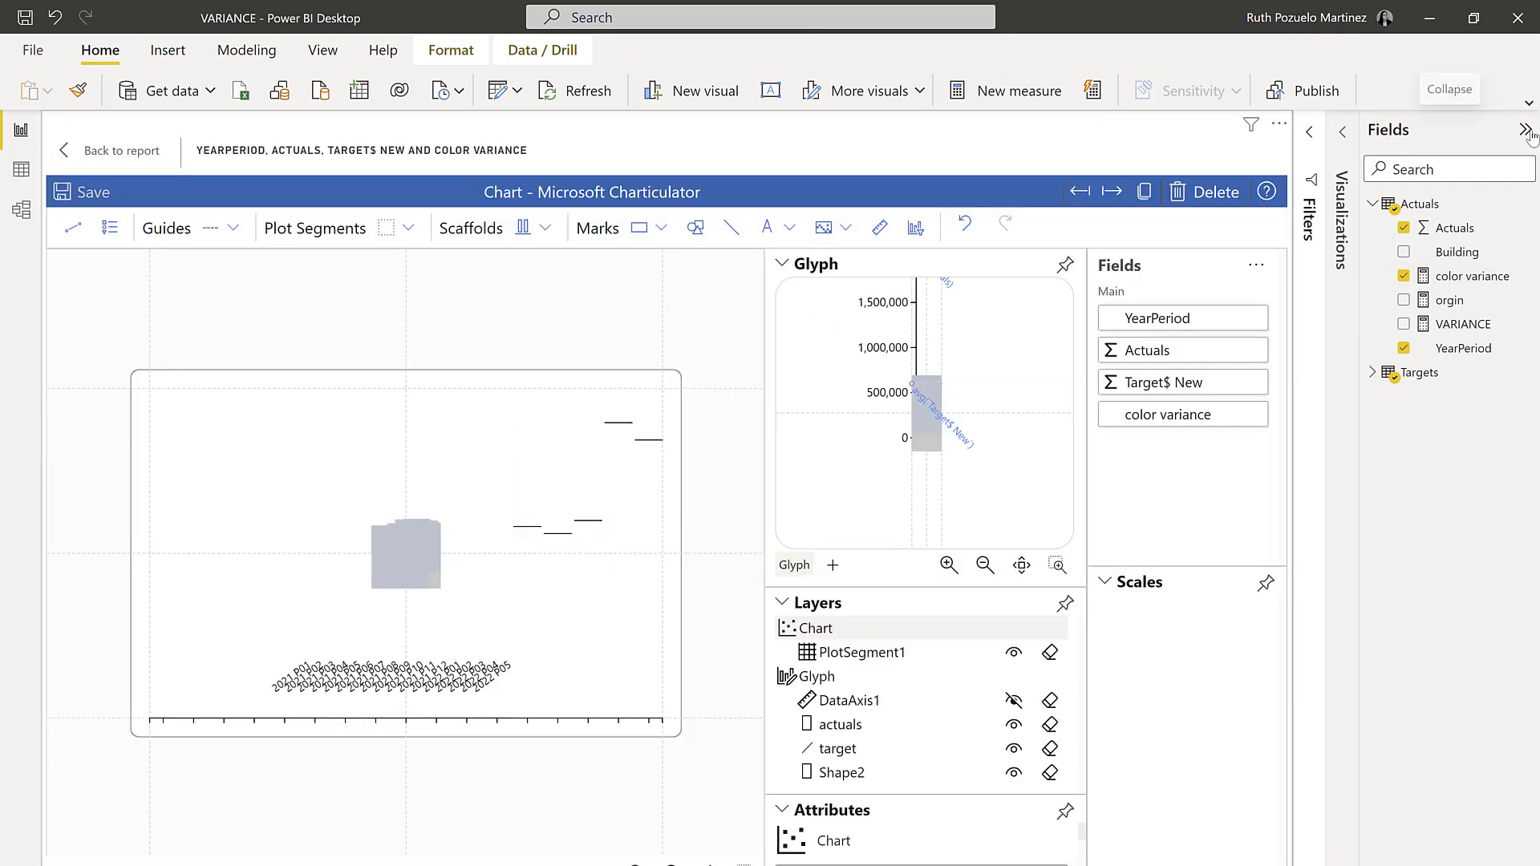
left_click(1527, 130)
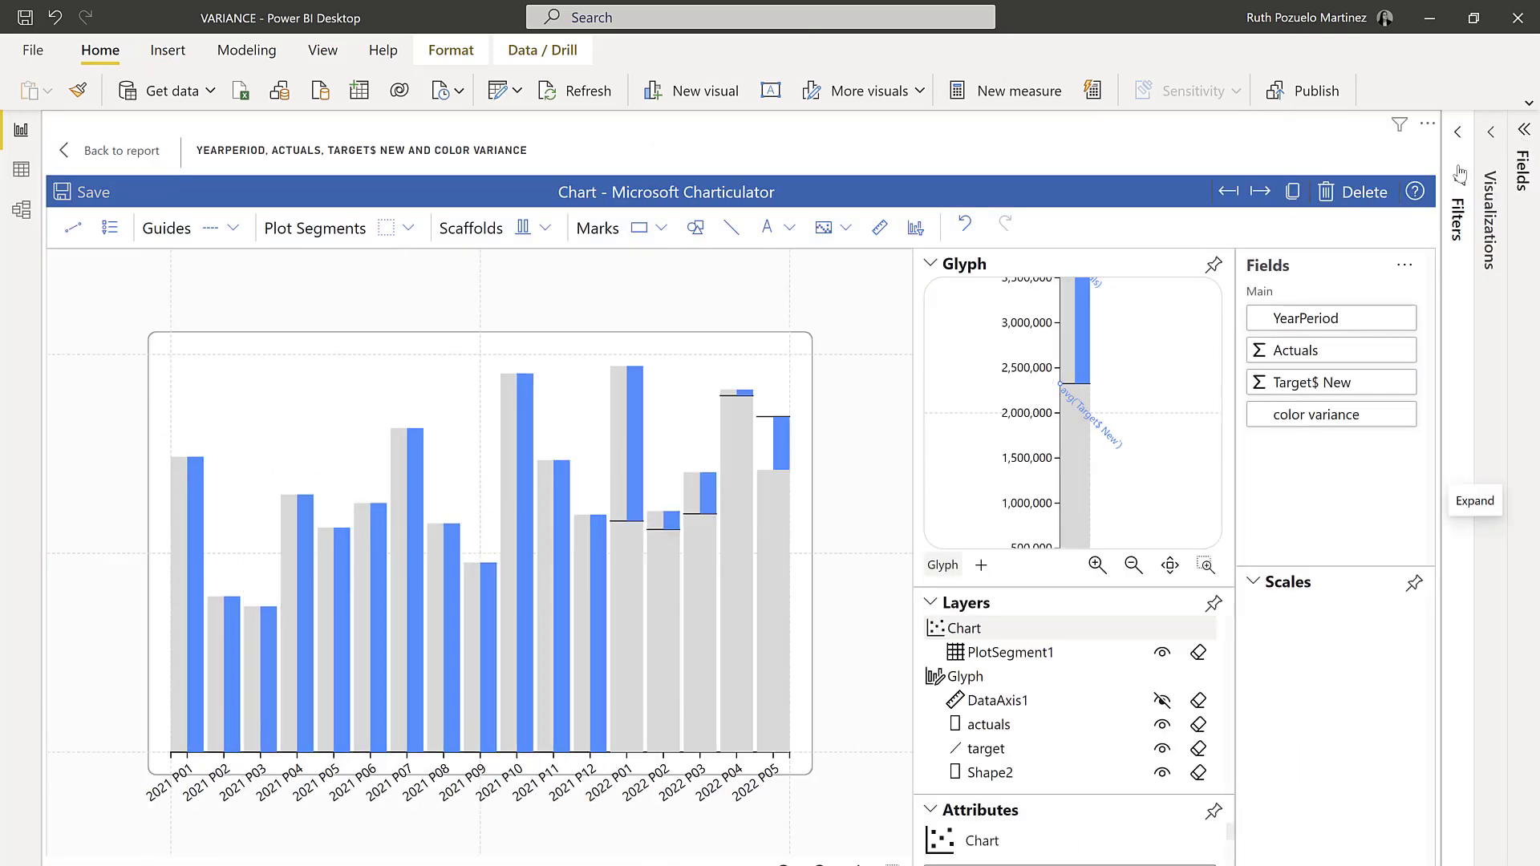
left_click(931, 263)
left_click(1017, 463)
left_click(1042, 531)
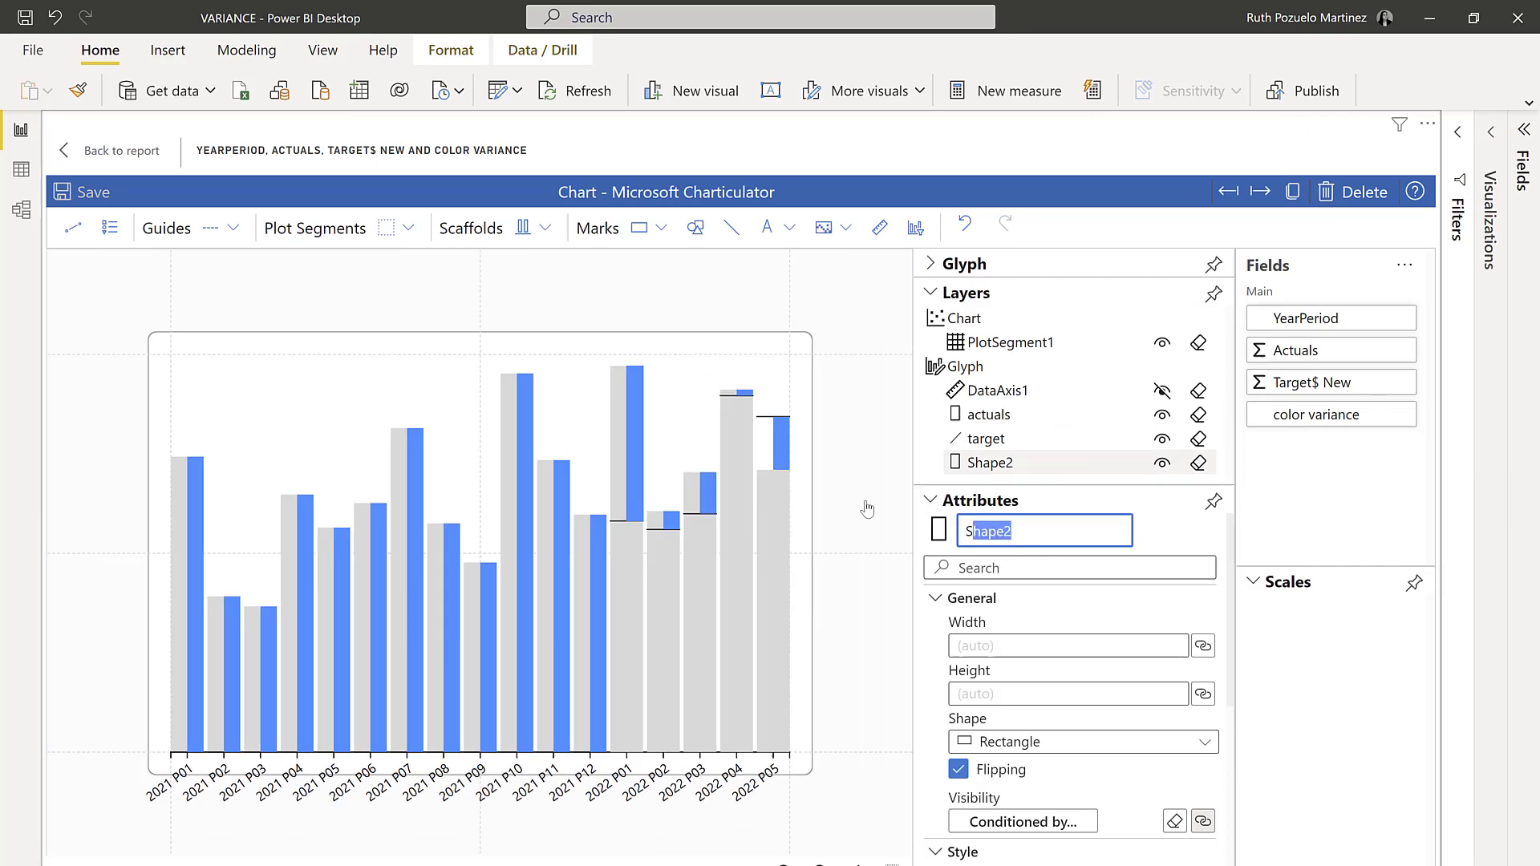
type("var")
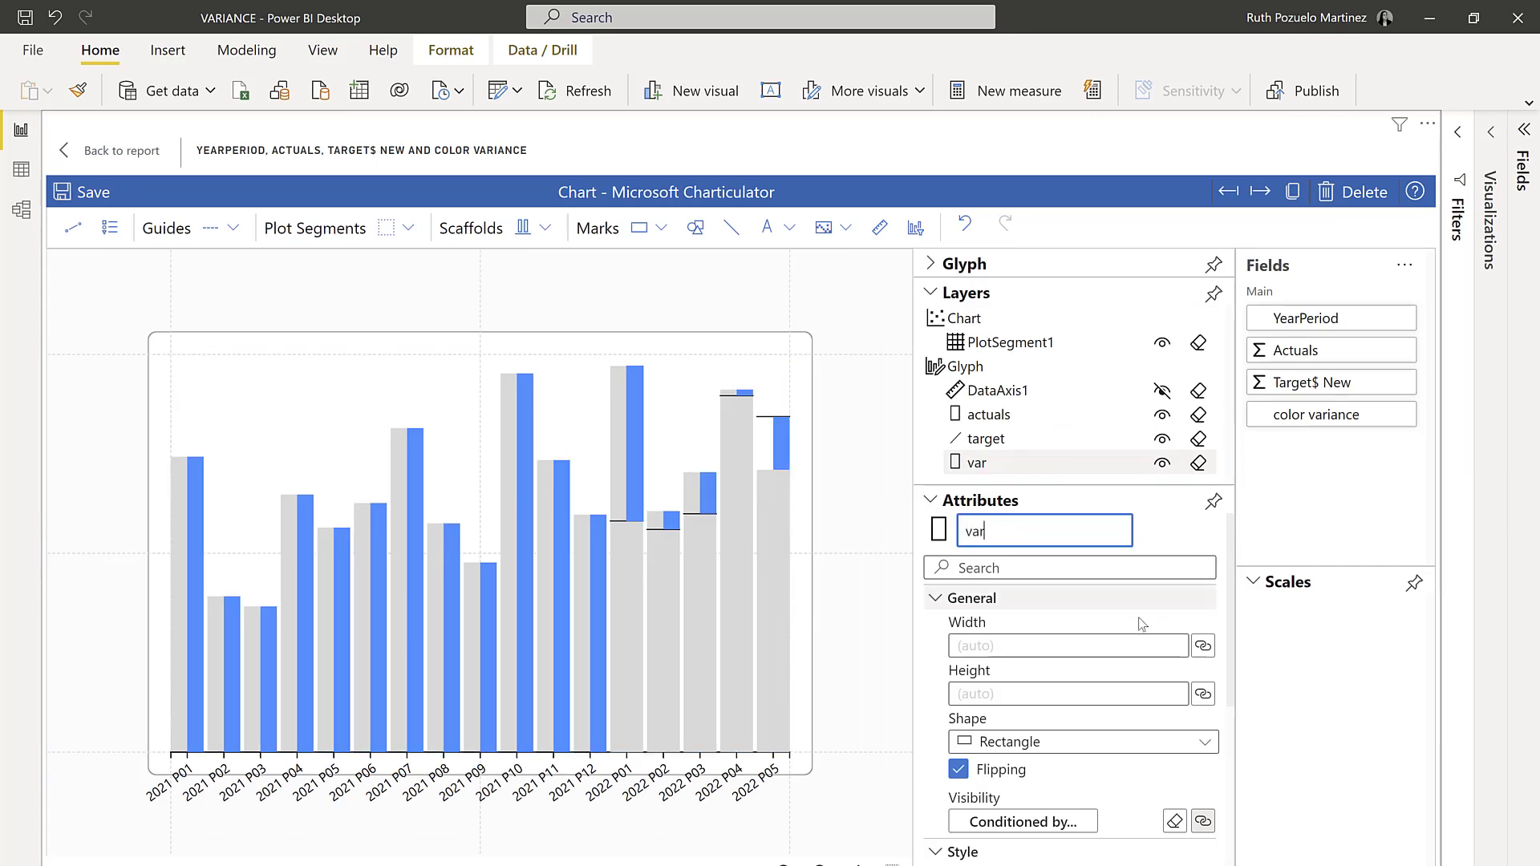
scroll(1131, 626, "down", 3)
left_click_drag(1348, 411, 1024, 667)
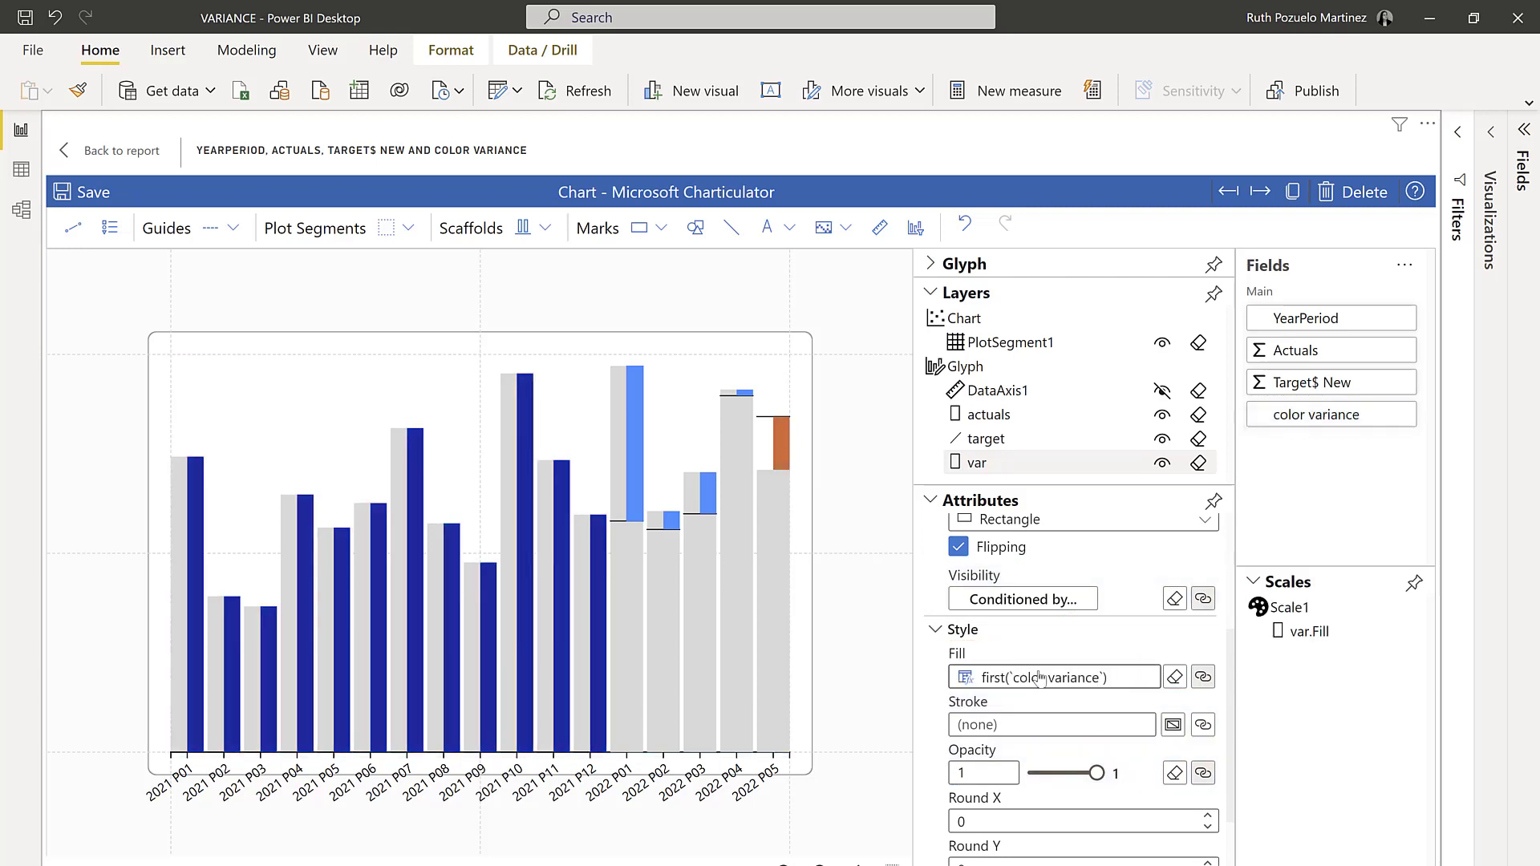
left_click(1117, 680)
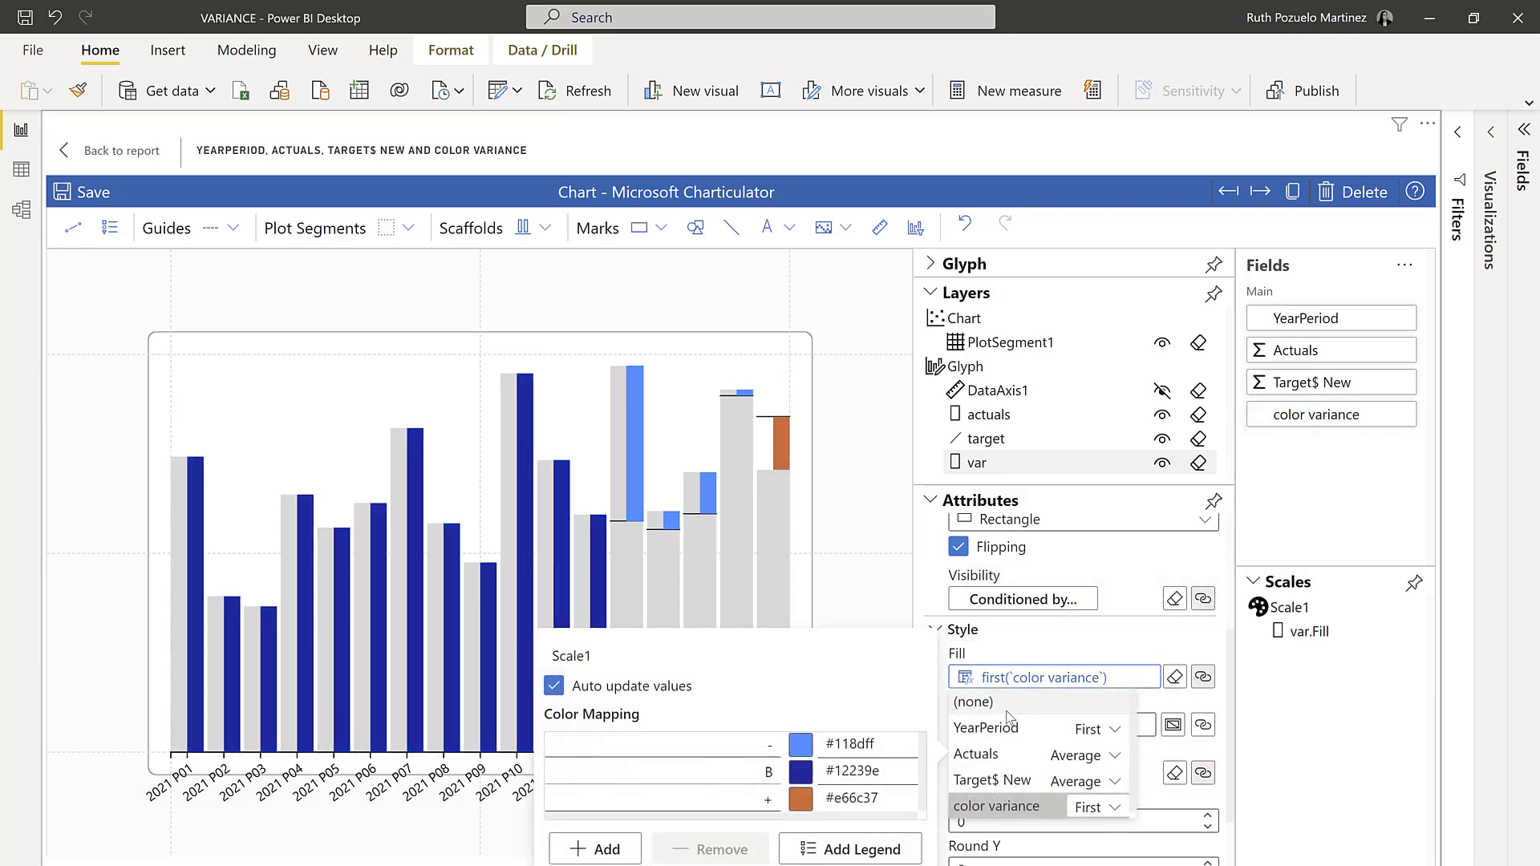
Step: Colour the var categories: - green #41ab5d, B grey #d9d9d9, + red #ef3b2c, then save
left_click(802, 746)
left_click(492, 563)
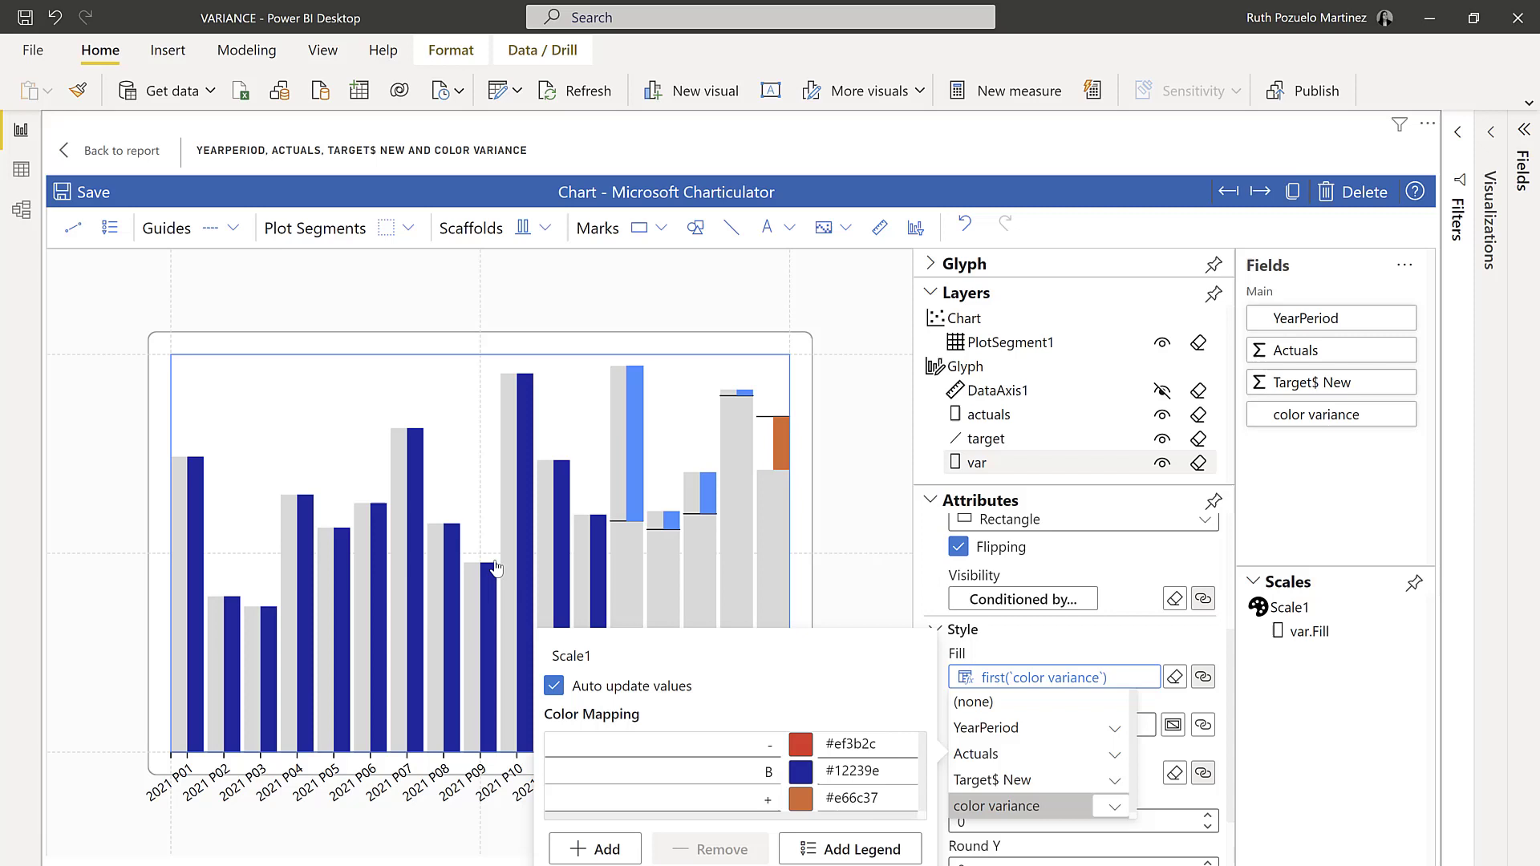
left_click(802, 778)
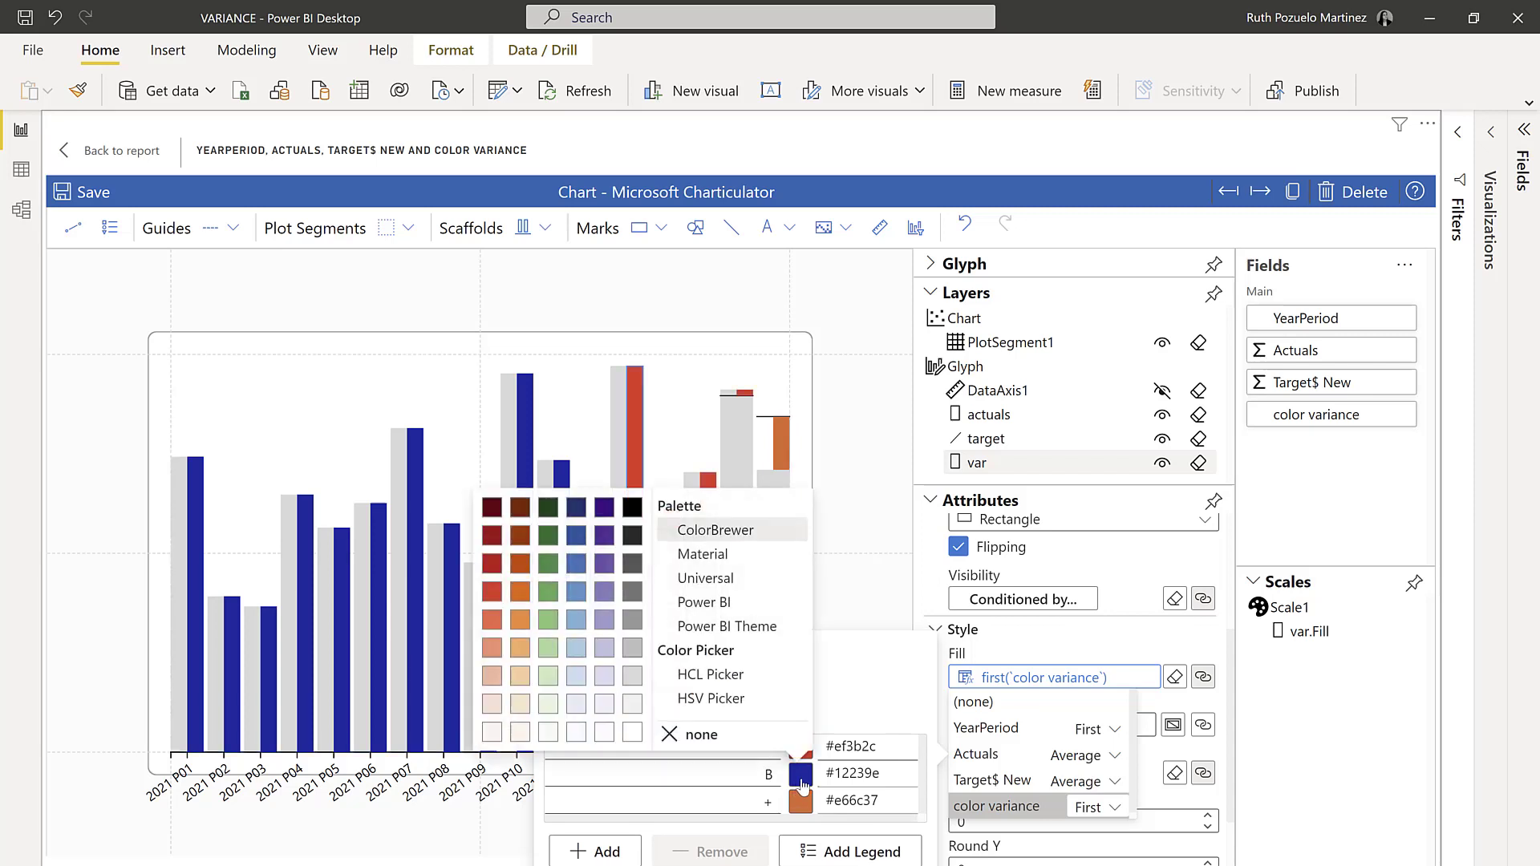
left_click(632, 681)
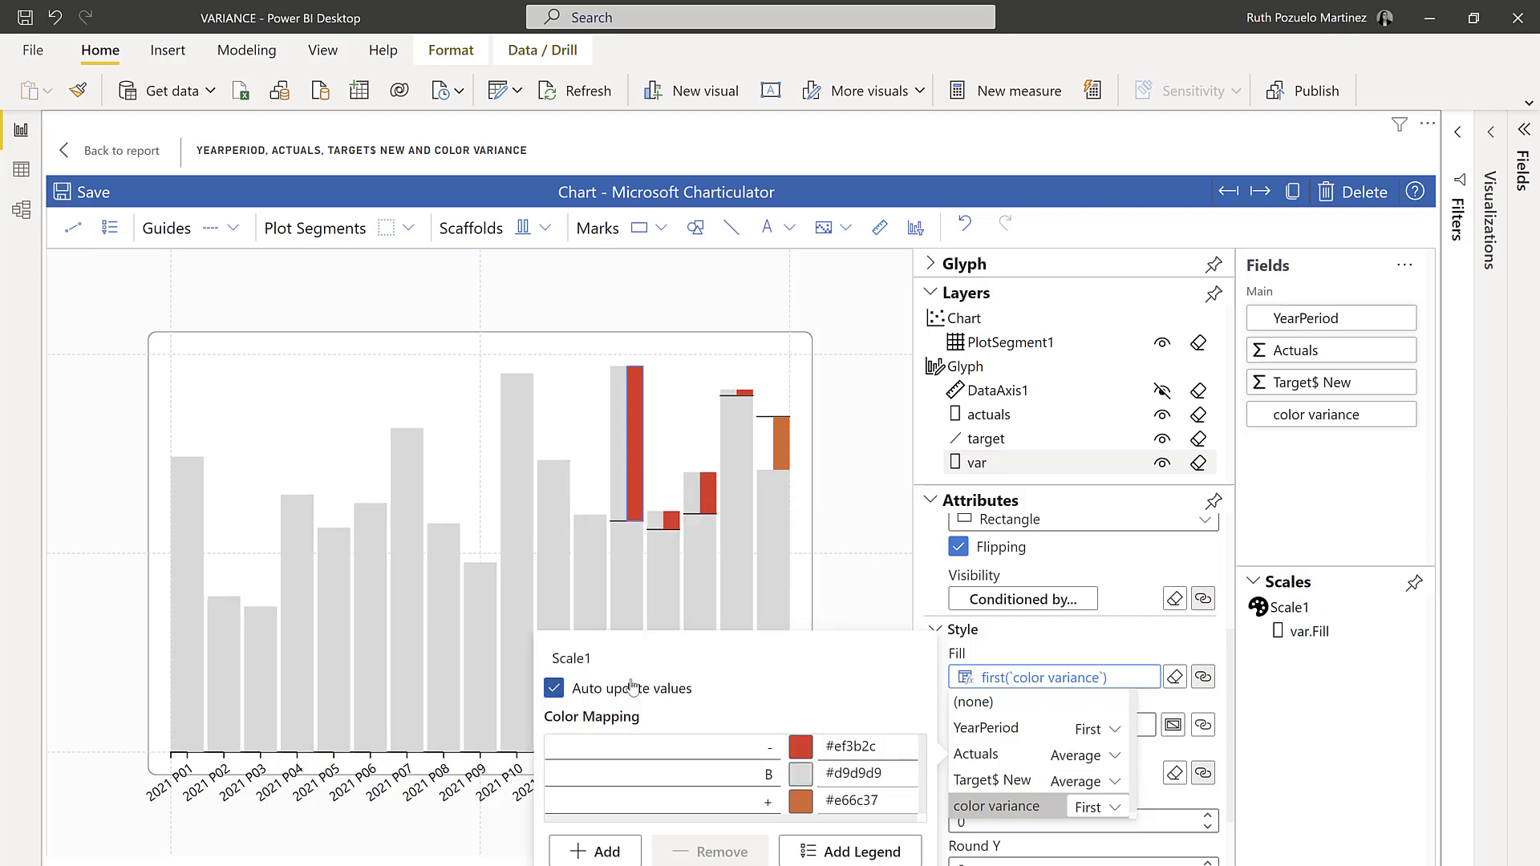
left_click(805, 806)
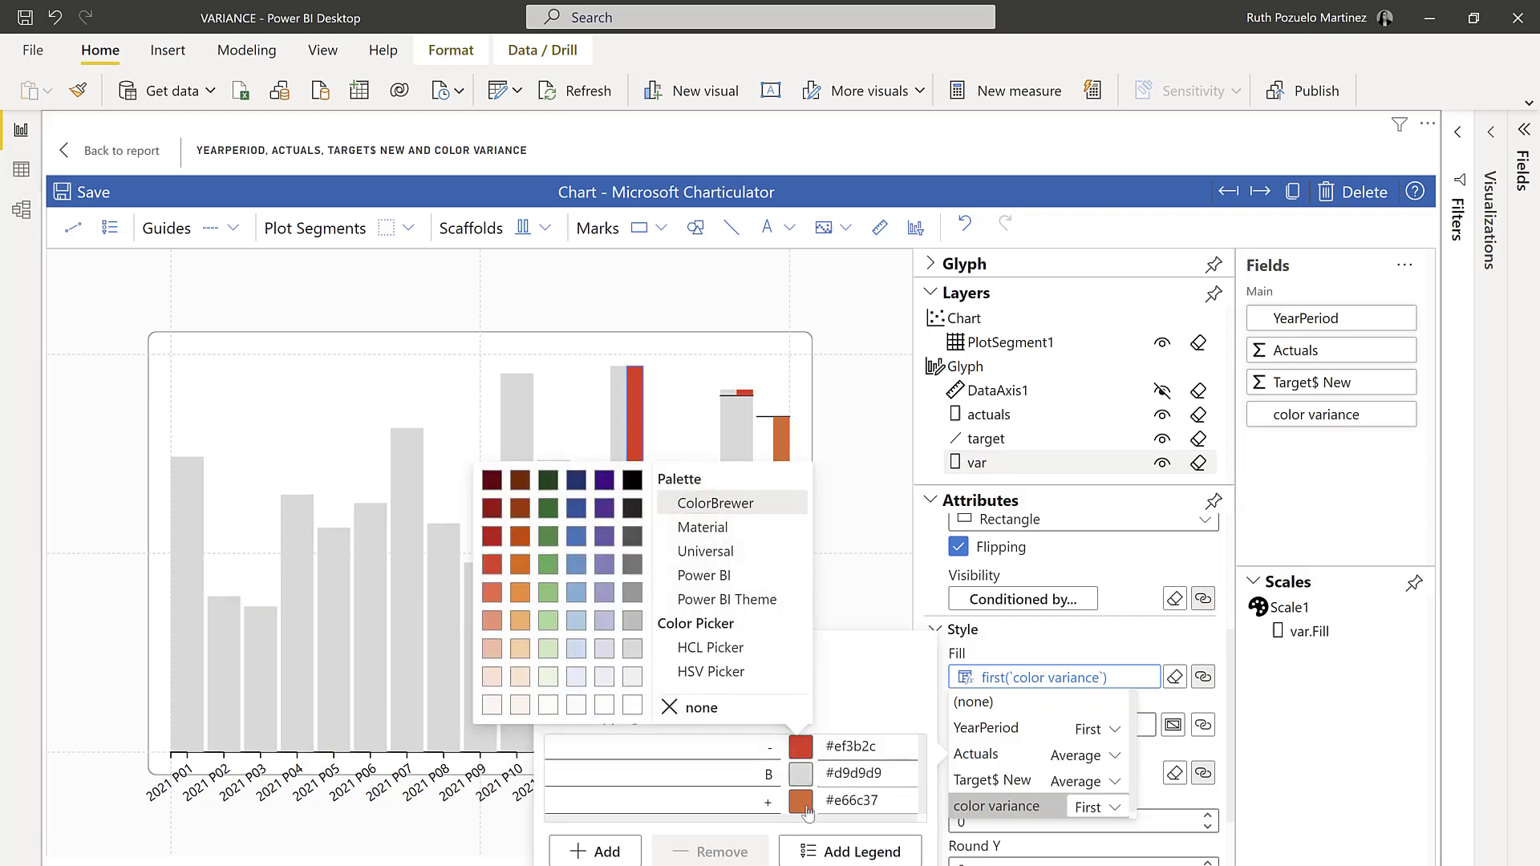
left_click(548, 593)
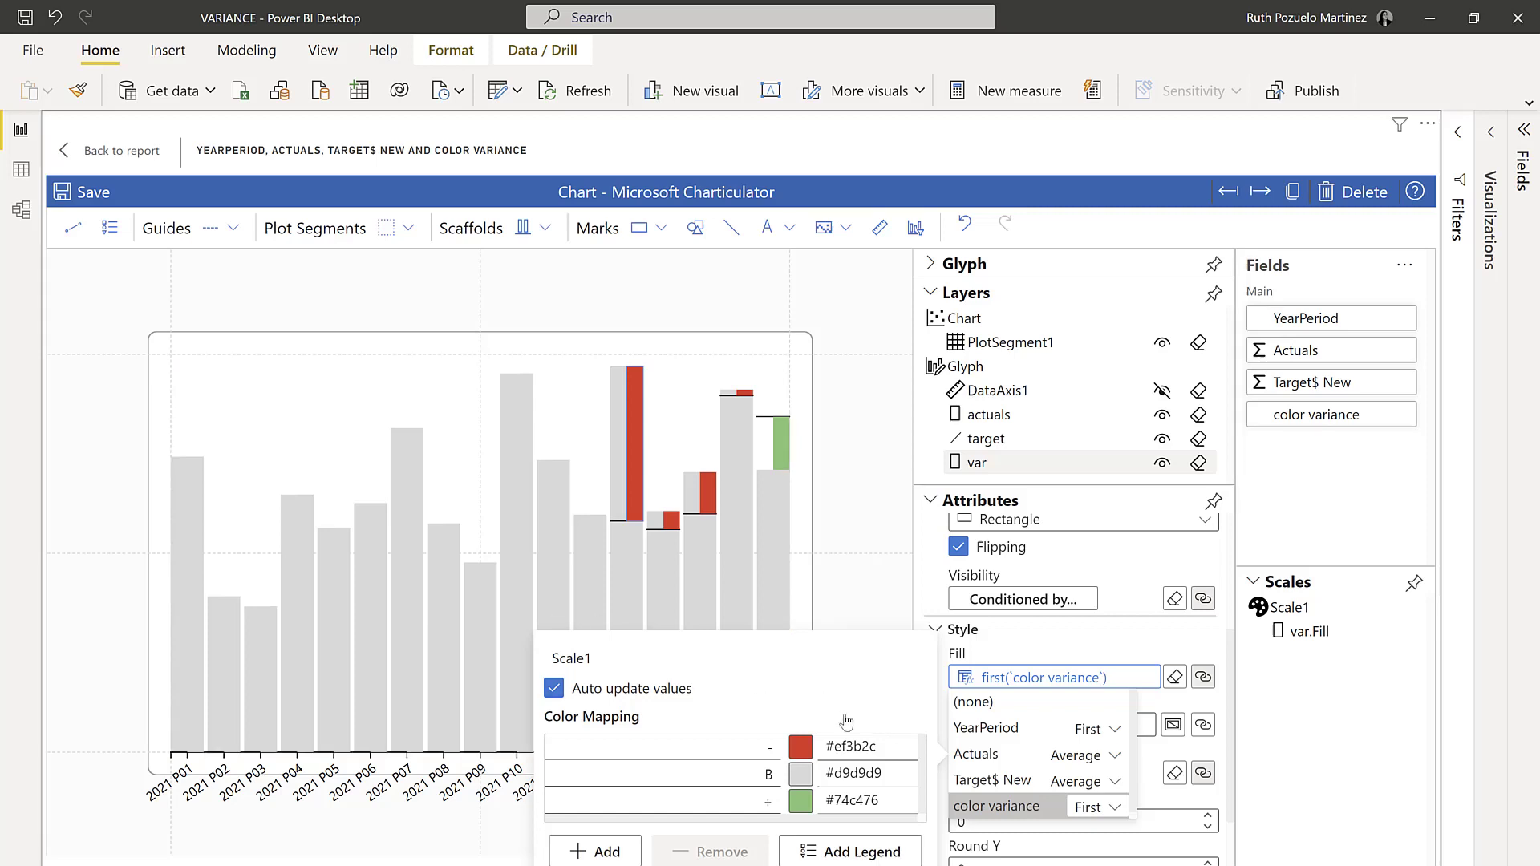
left_click(800, 800)
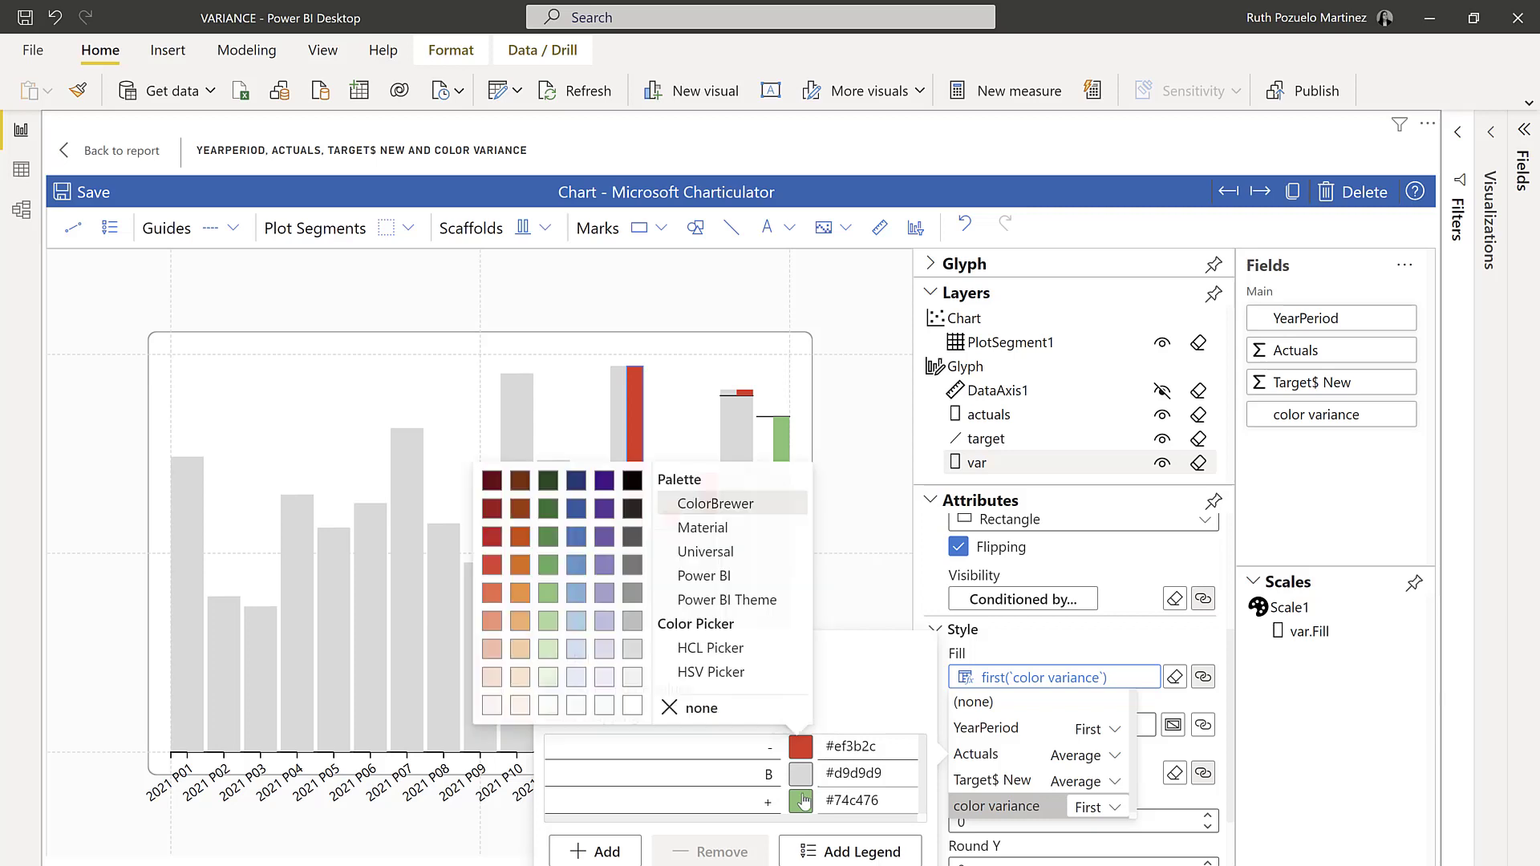
left_click(498, 564)
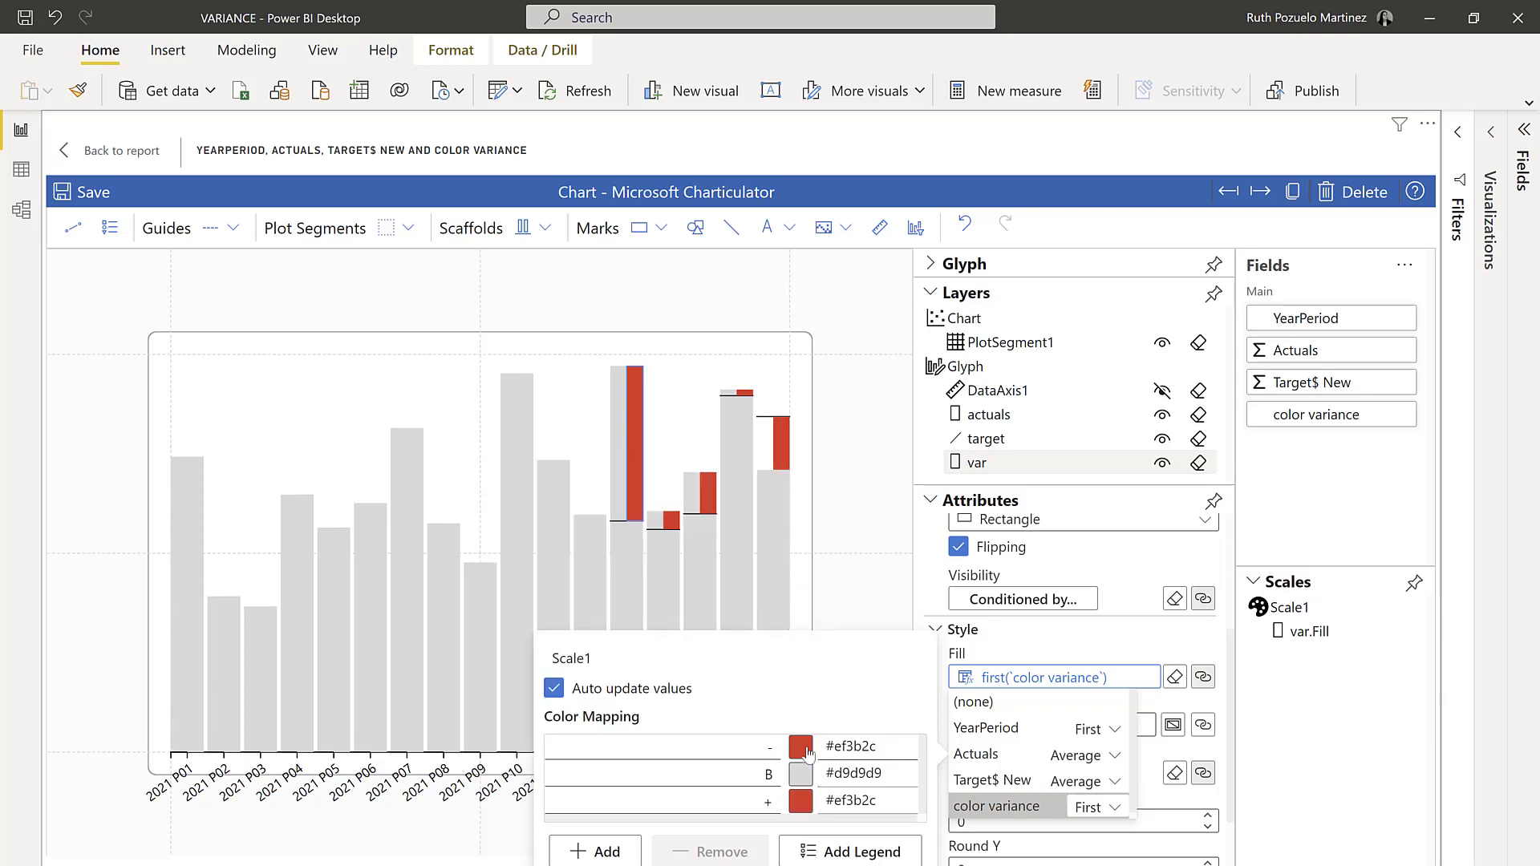
left_click(800, 747)
left_click(548, 567)
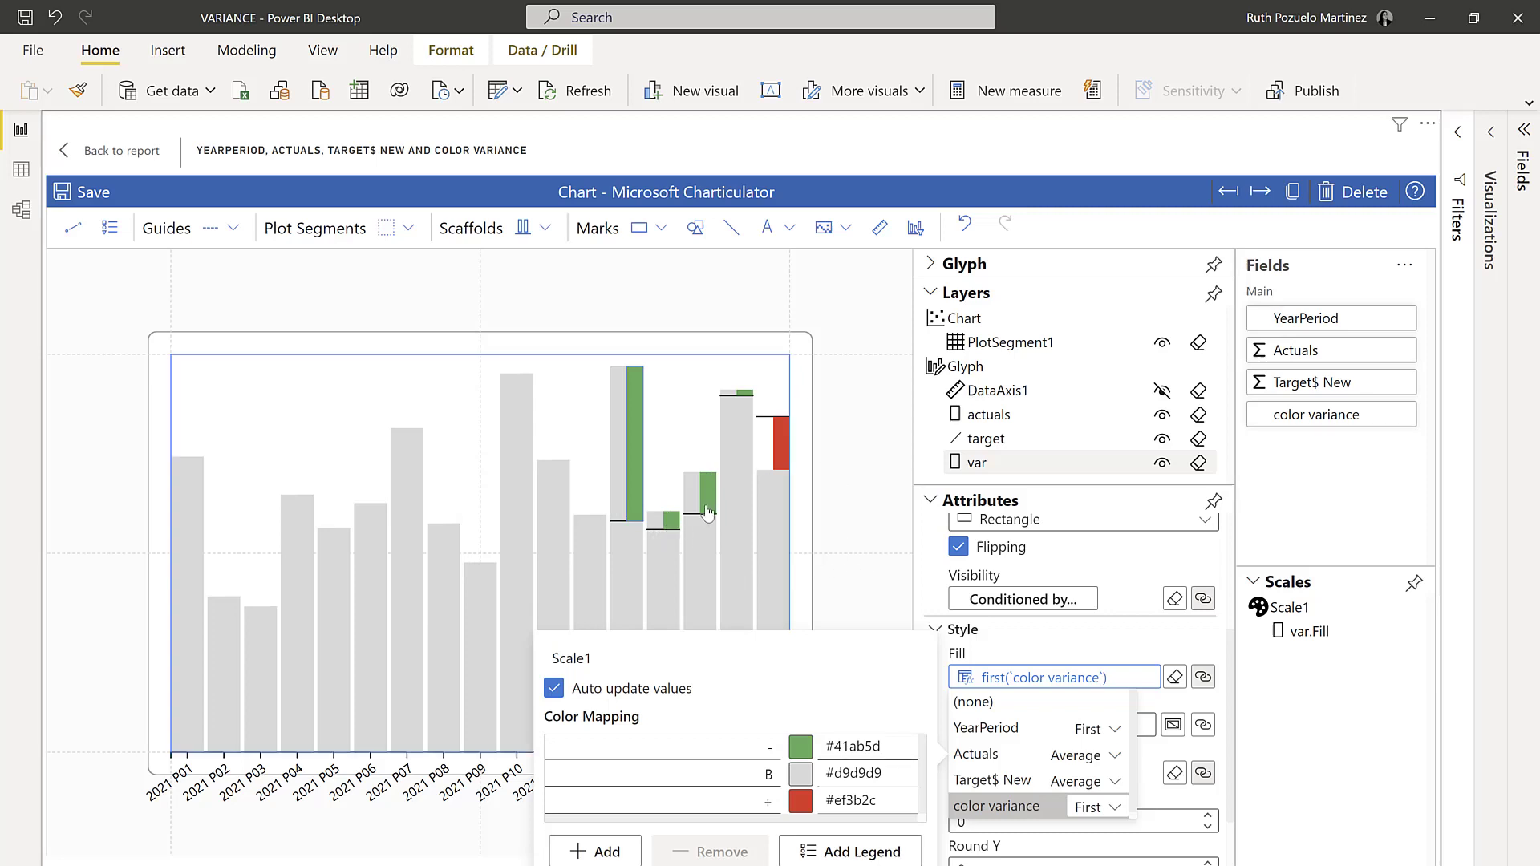
left_click(882, 608)
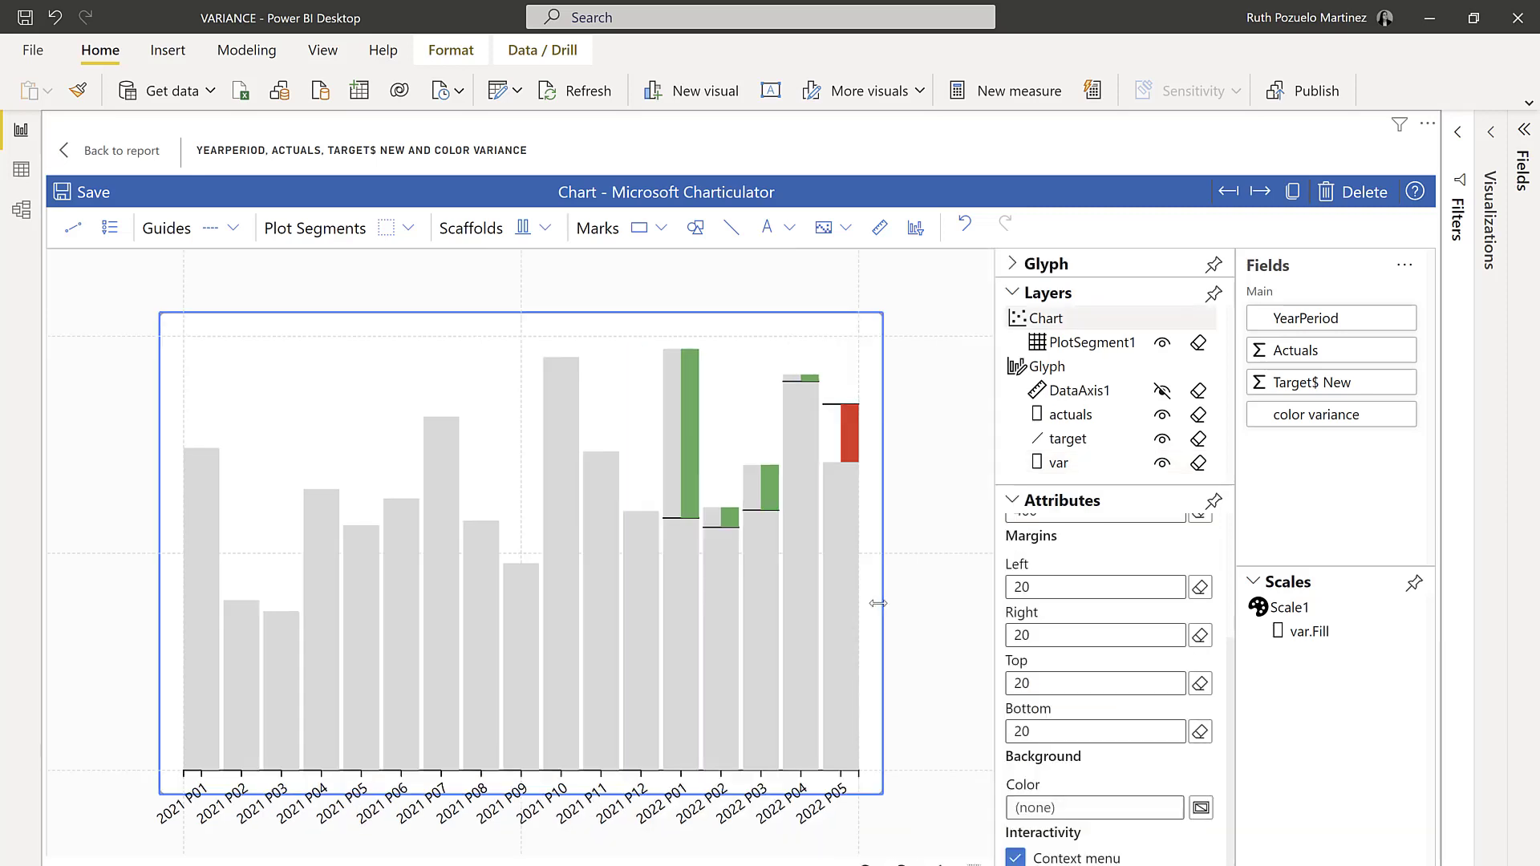
left_click(93, 207)
Step: Return to the report and enlarge the variance chart visual toward the lower right
left_click(112, 151)
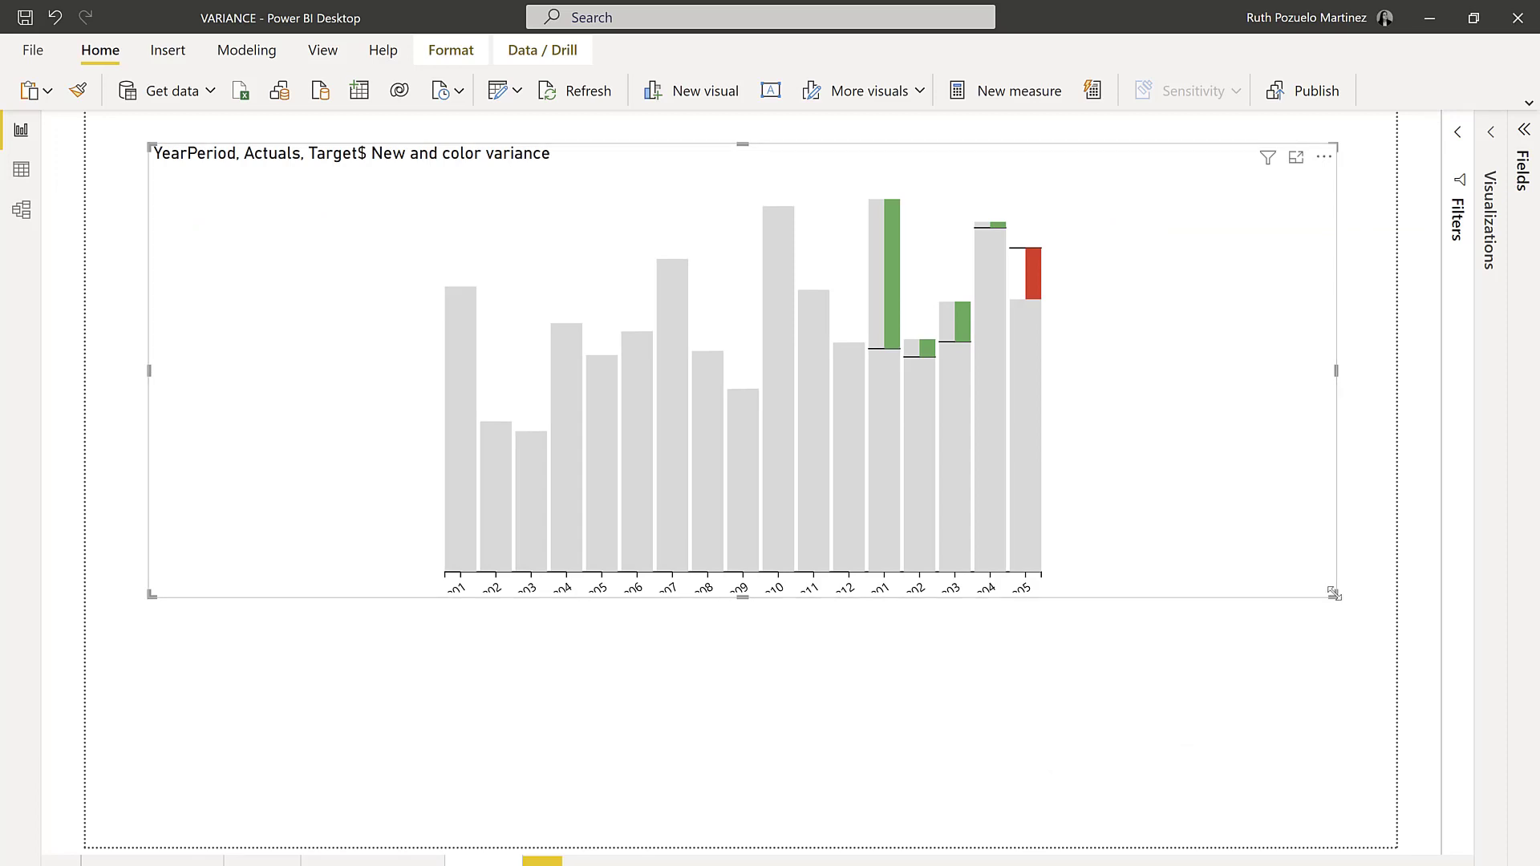
left_click(1195, 752)
left_click_drag(1333, 595, 1141, 802)
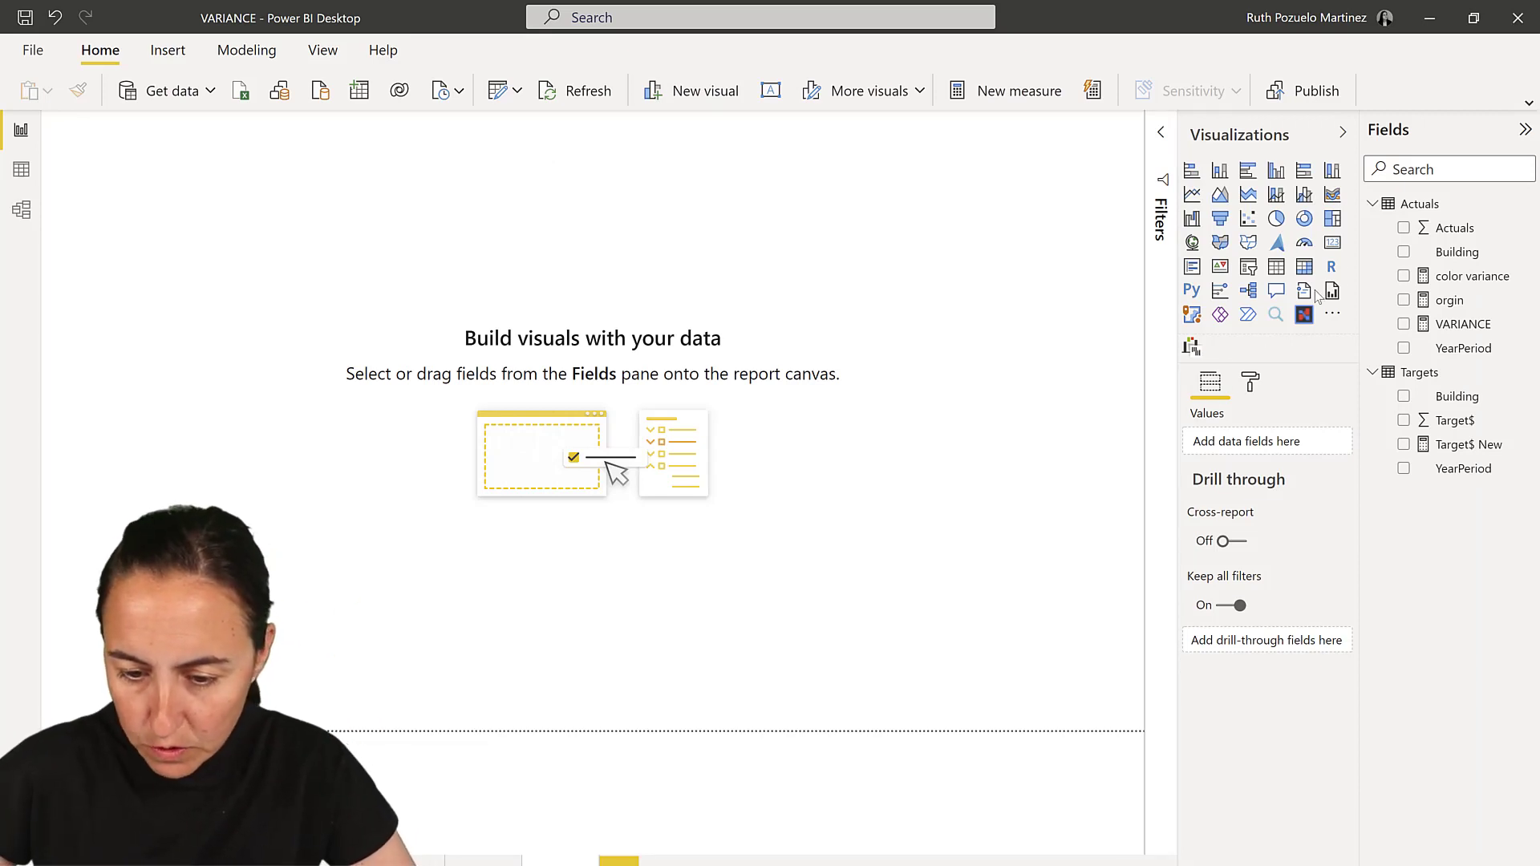
Step: Build a table of Actuals, Target$, orgin, color variance, VARIANCE and YearPeriod
left_click_drag(1454, 229, 1255, 449)
left_click_drag(1455, 420, 1263, 473)
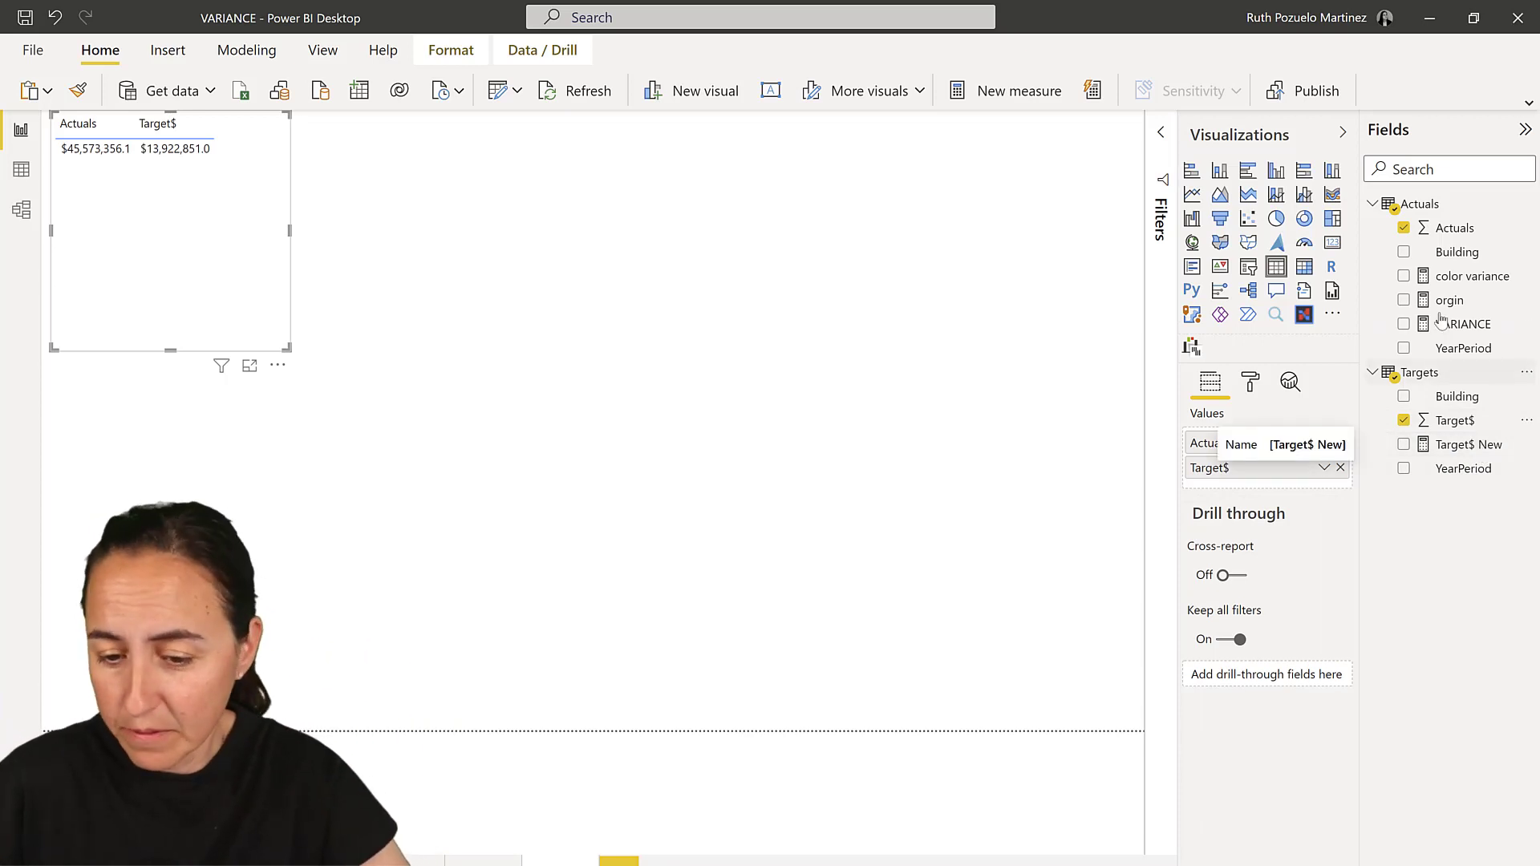
left_click(1403, 300)
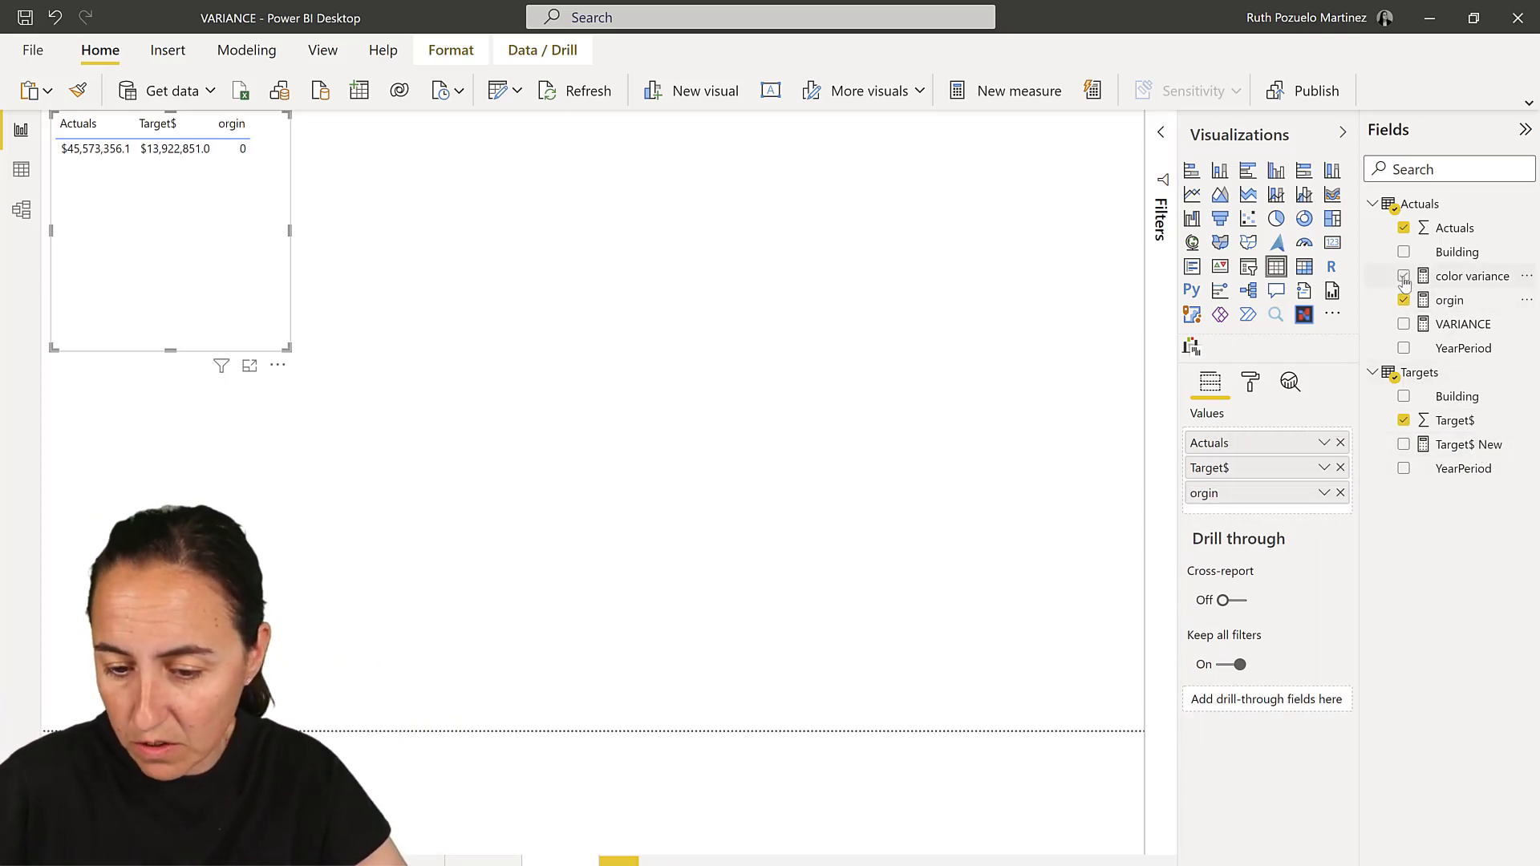
left_click(1404, 276)
left_click(1403, 324)
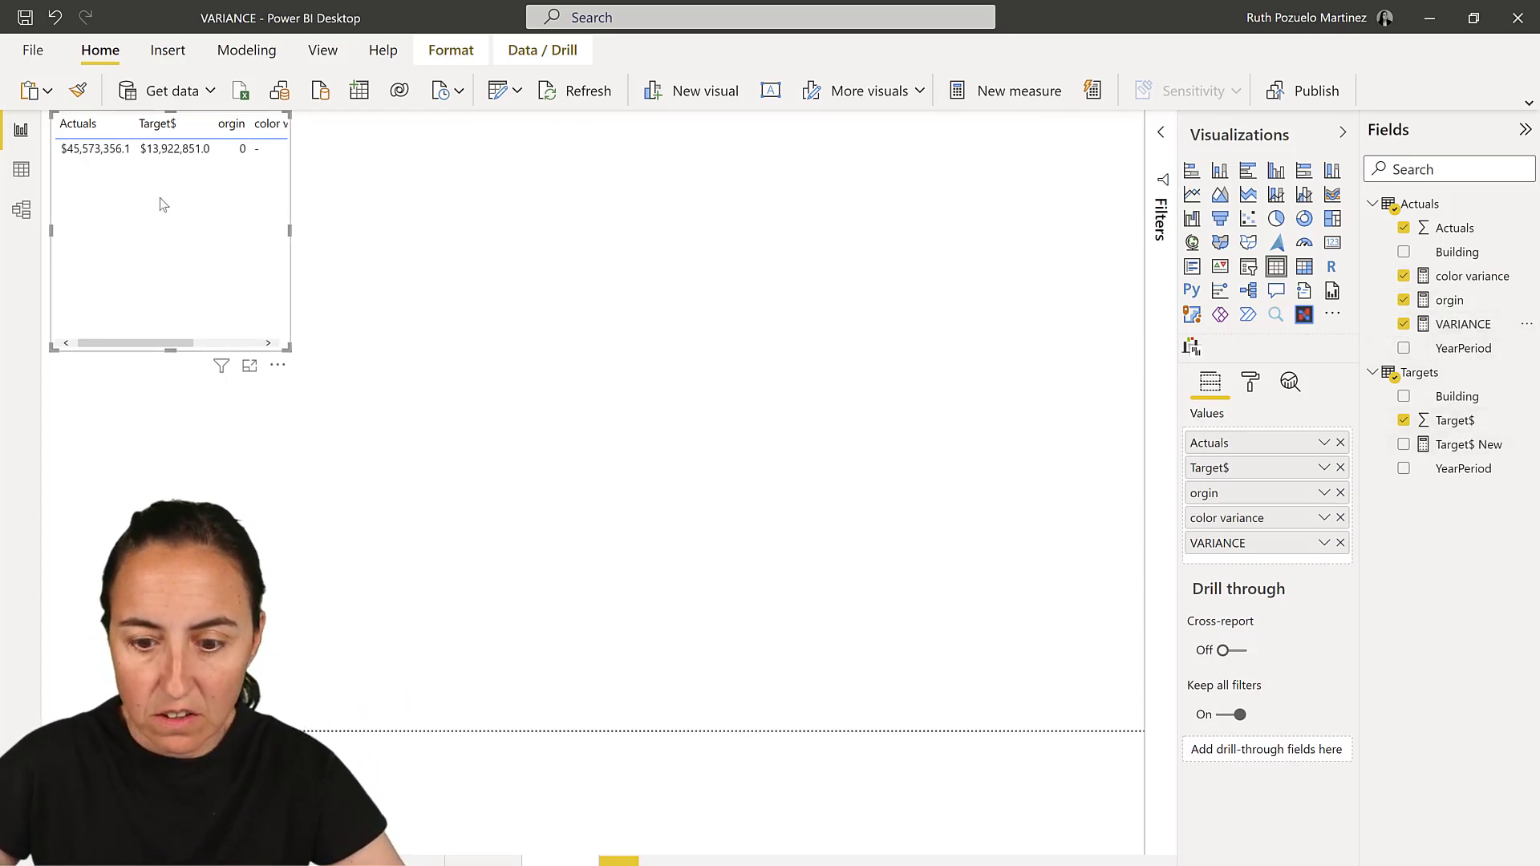
left_click(1404, 349)
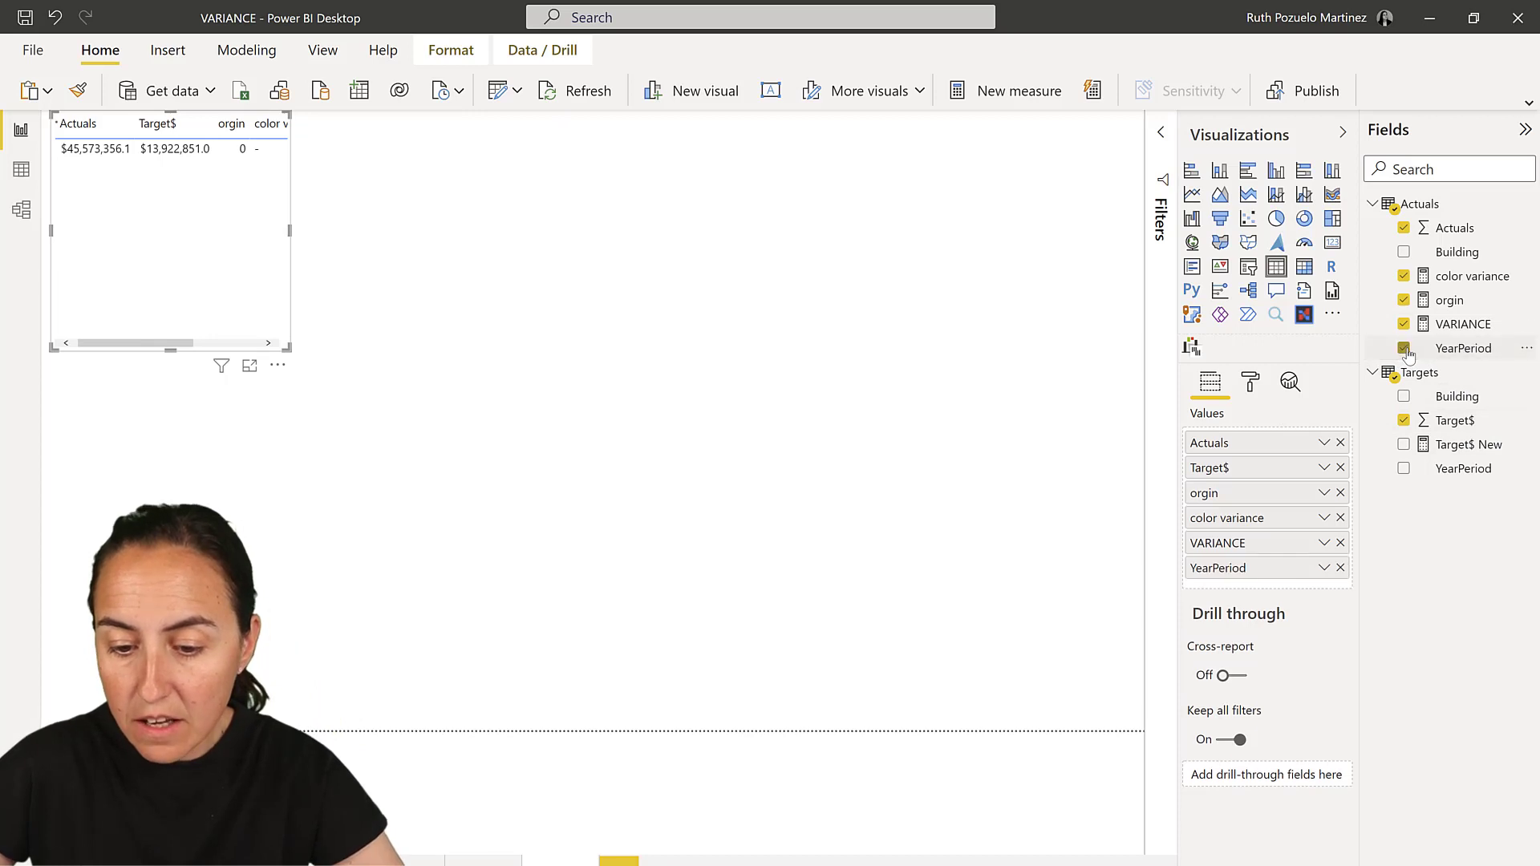
Step: Convert the table to a Charticulator visual, reposition it, and open its editor
left_click(1306, 316)
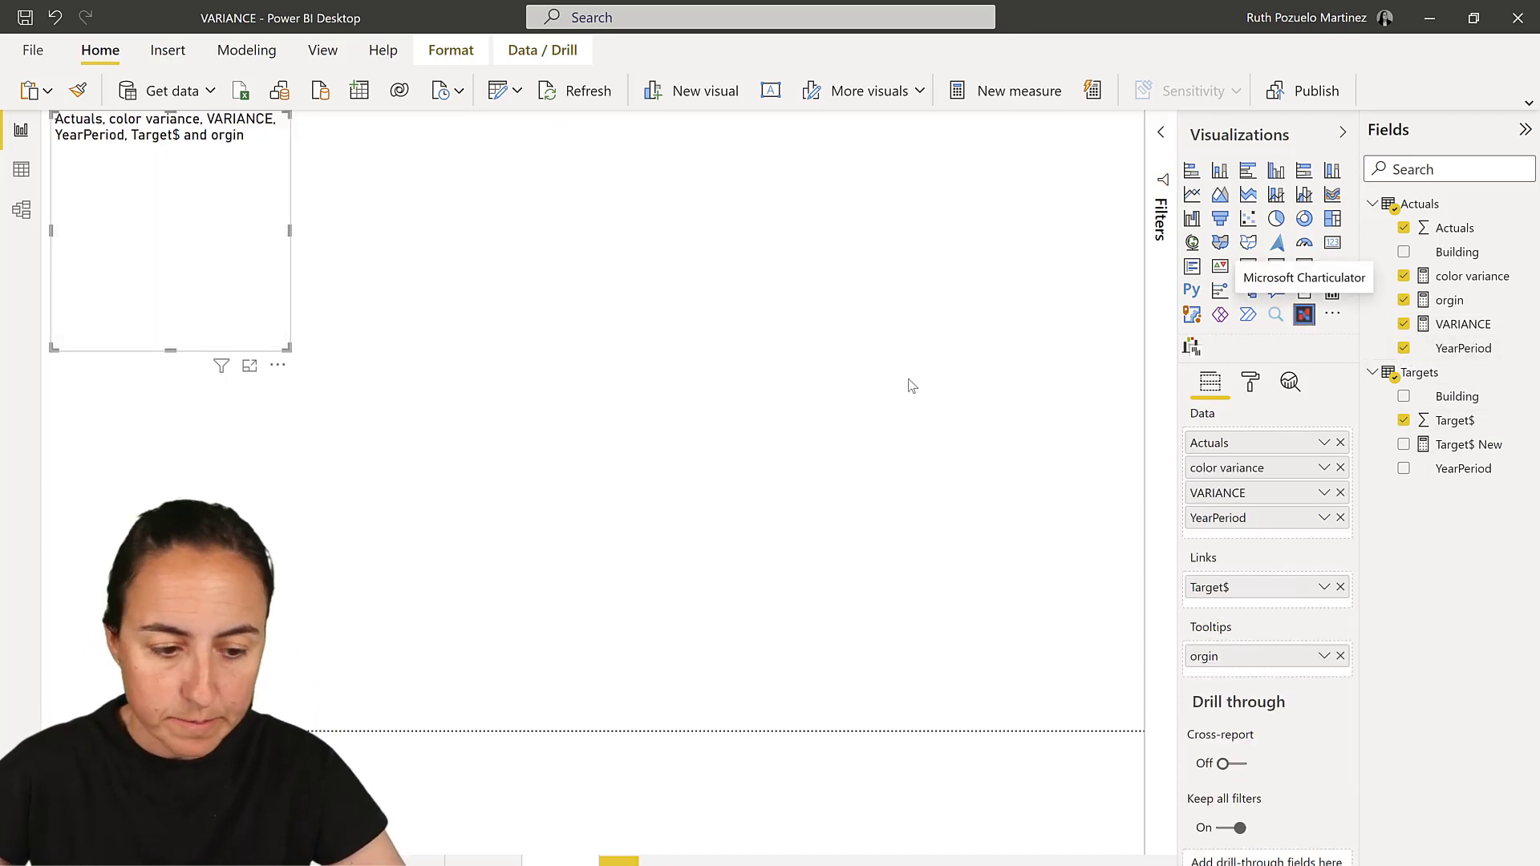
left_click_drag(170, 120, 427, 223)
left_click(533, 202)
left_click(563, 226)
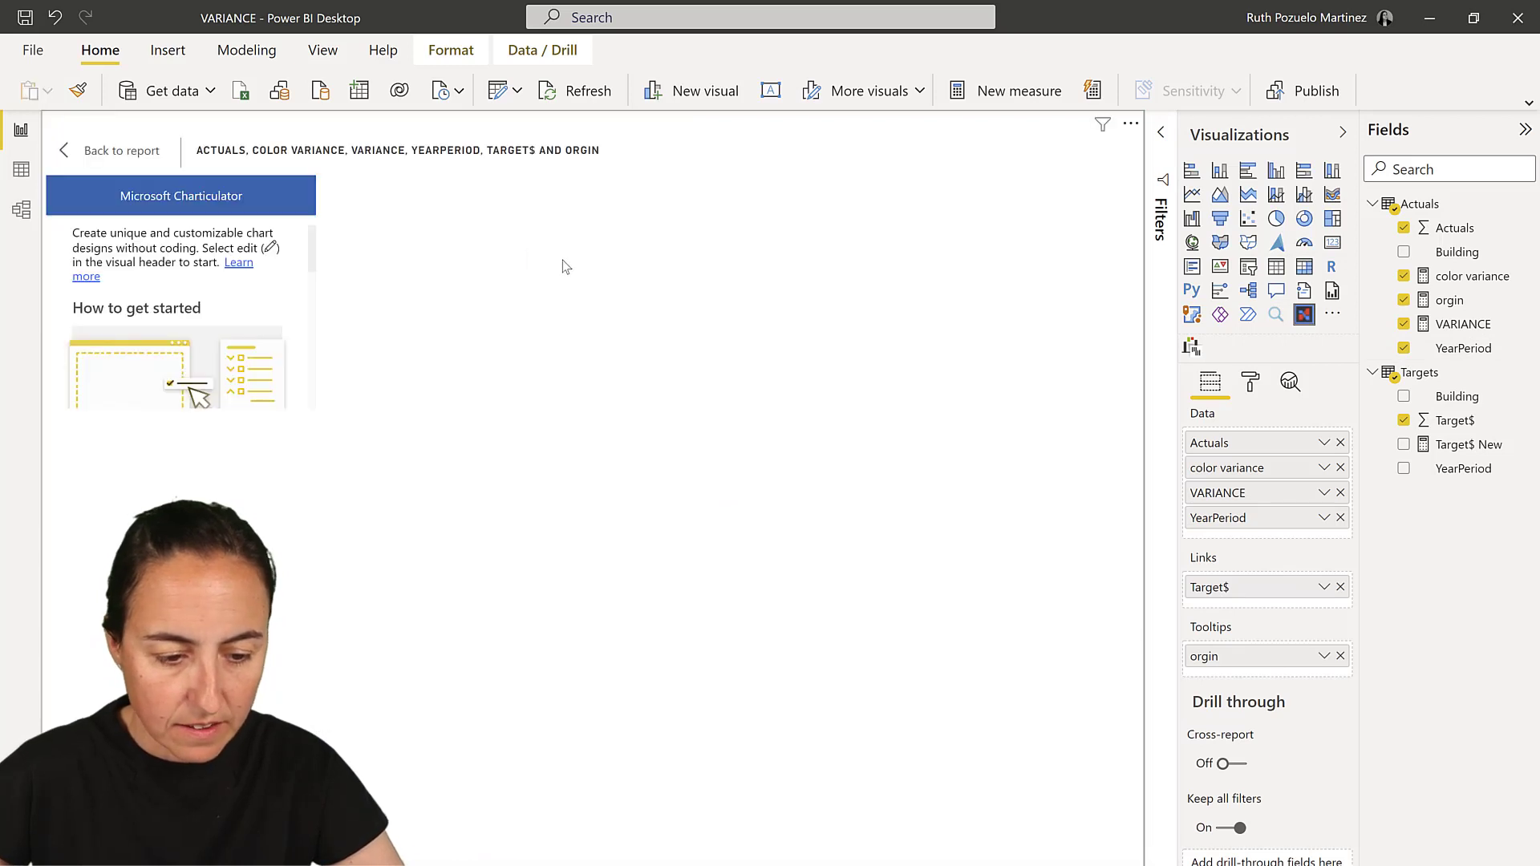
Step: Start a blank Charticulator chart, move Target$ and orgin into the data fields, and lay out by YearPeriod
left_click(240, 354)
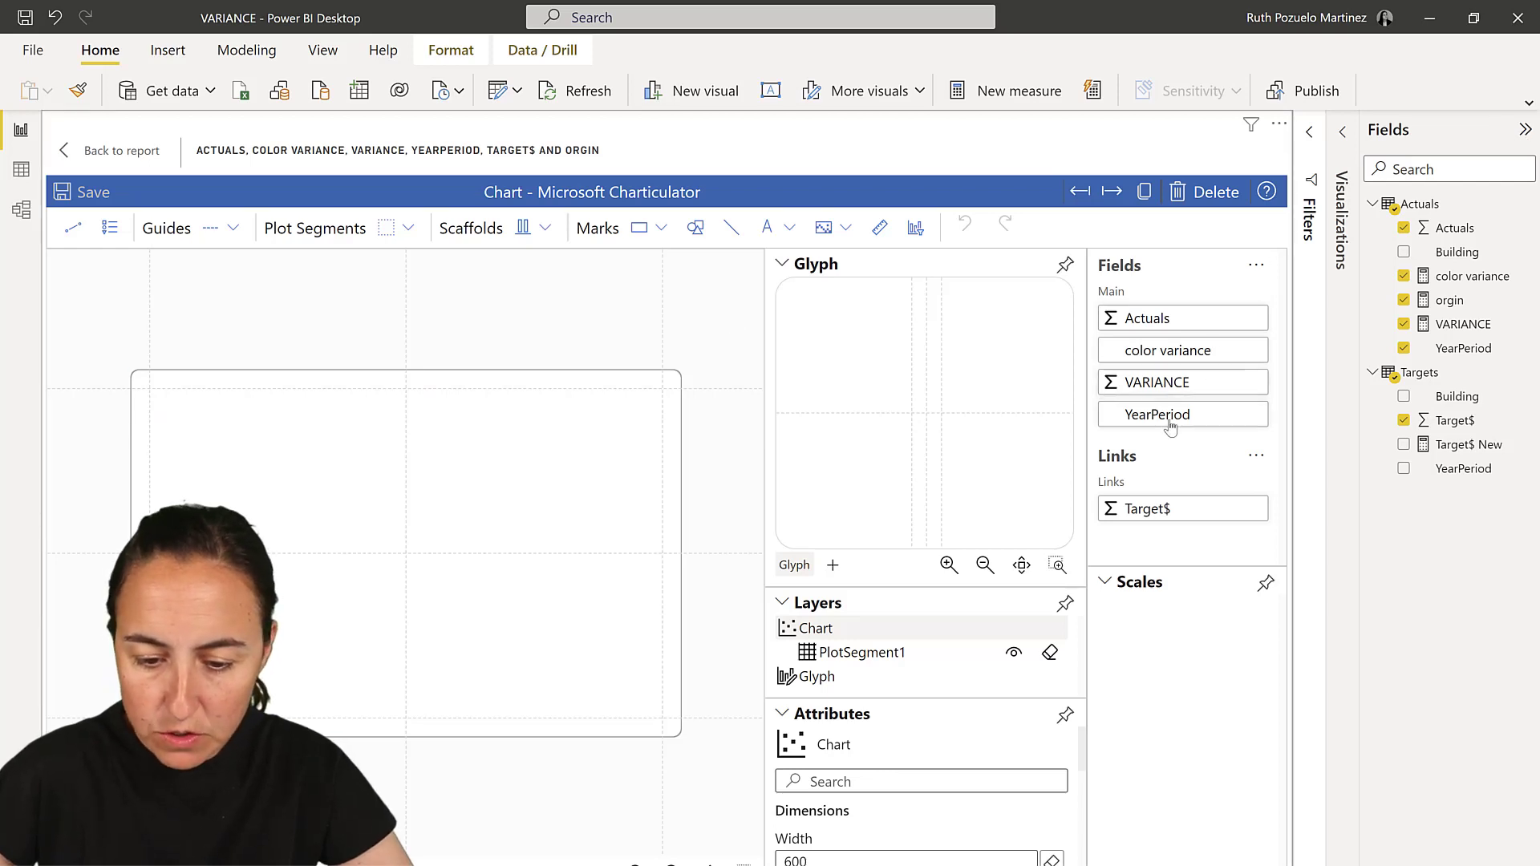
left_click(1342, 131)
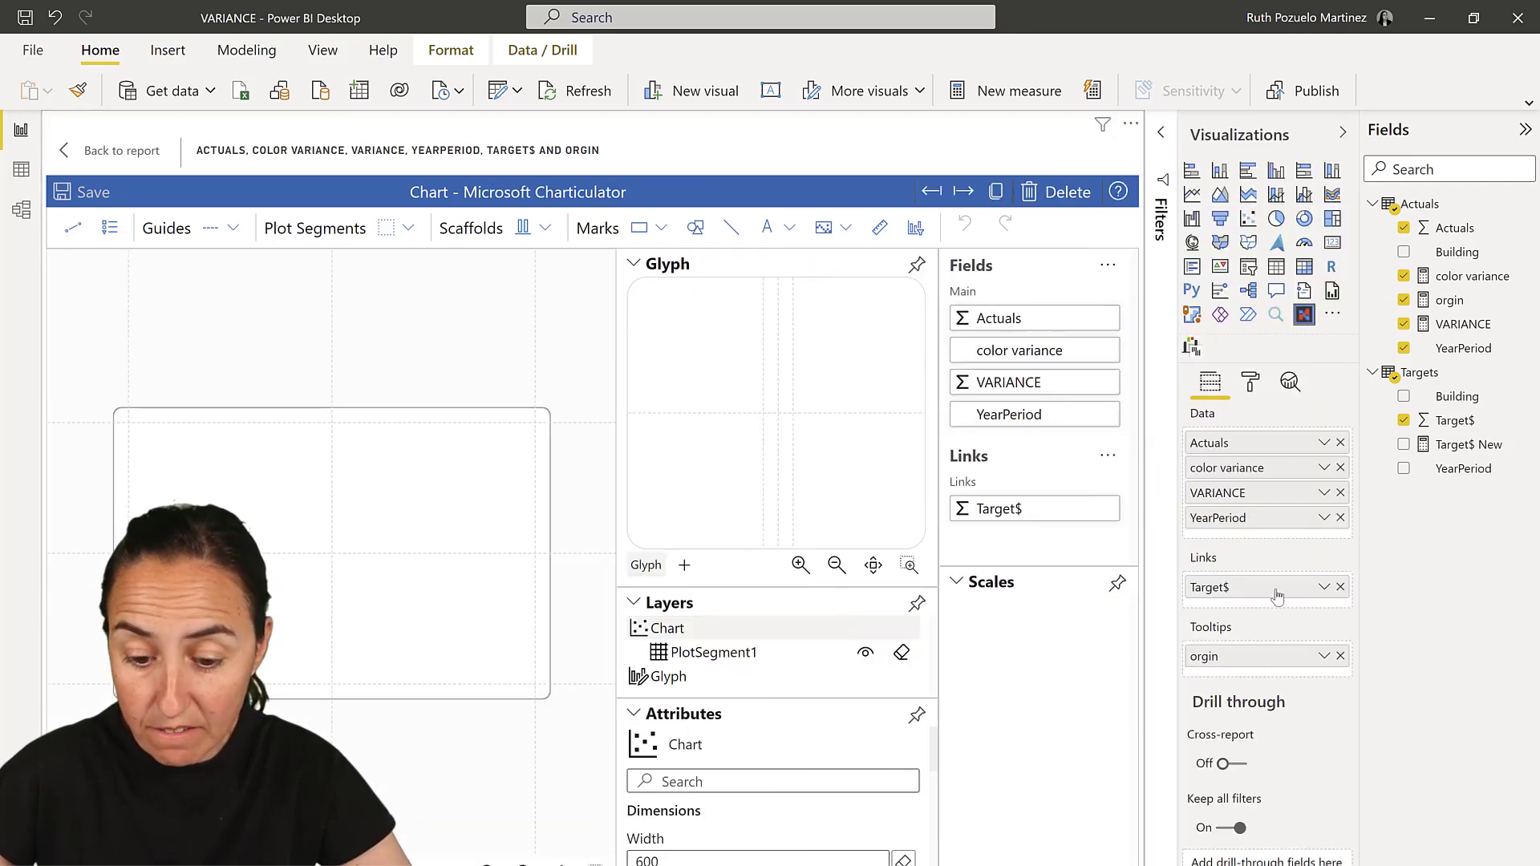
left_click_drag(1270, 586, 1268, 535)
left_click_drag(1273, 664, 1268, 552)
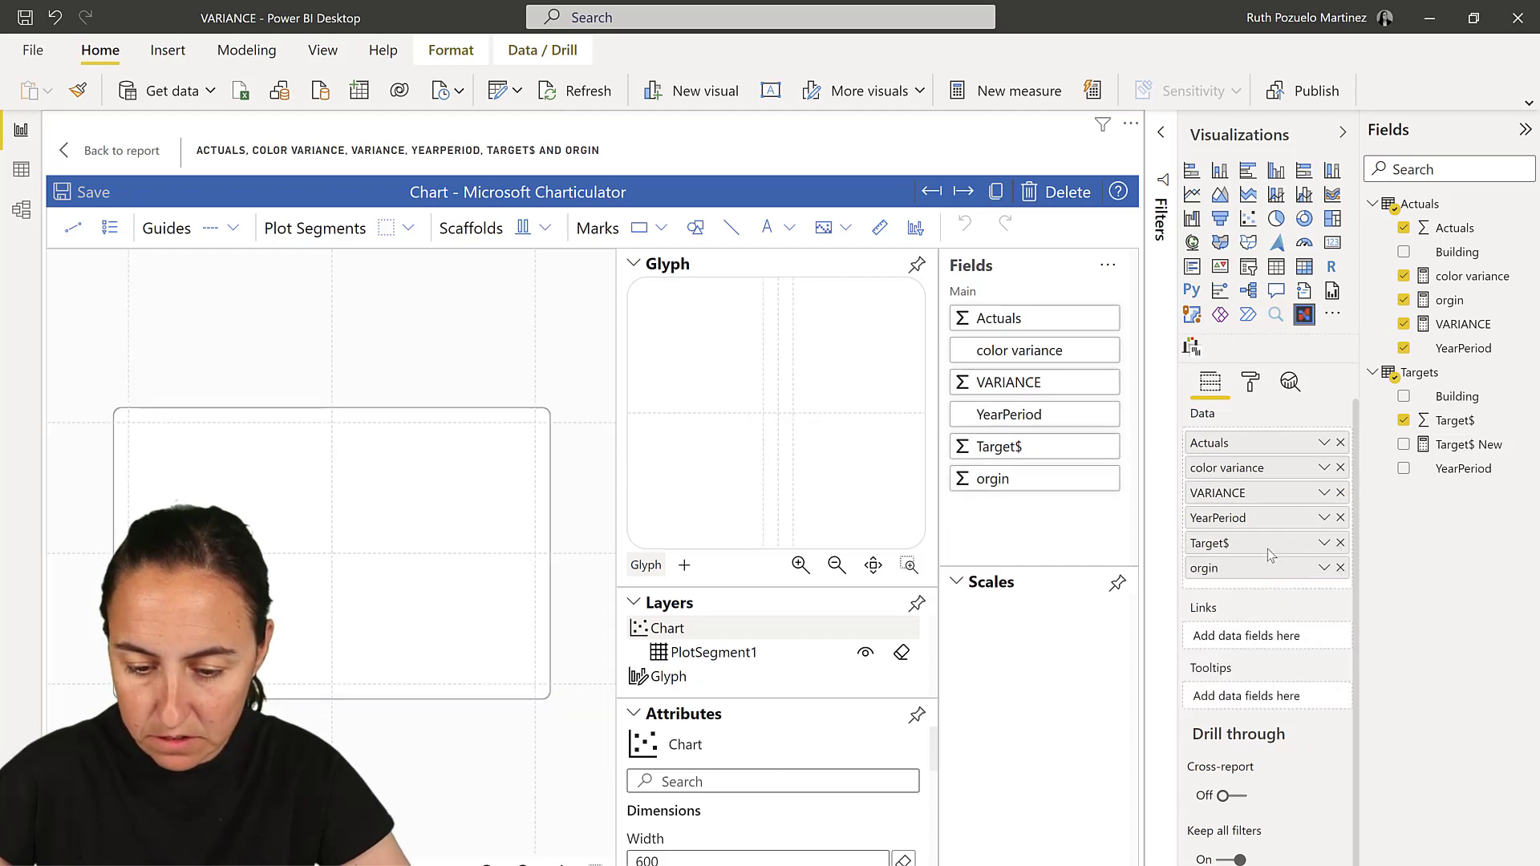
left_click(1342, 132)
left_click_drag(1182, 417, 501, 724)
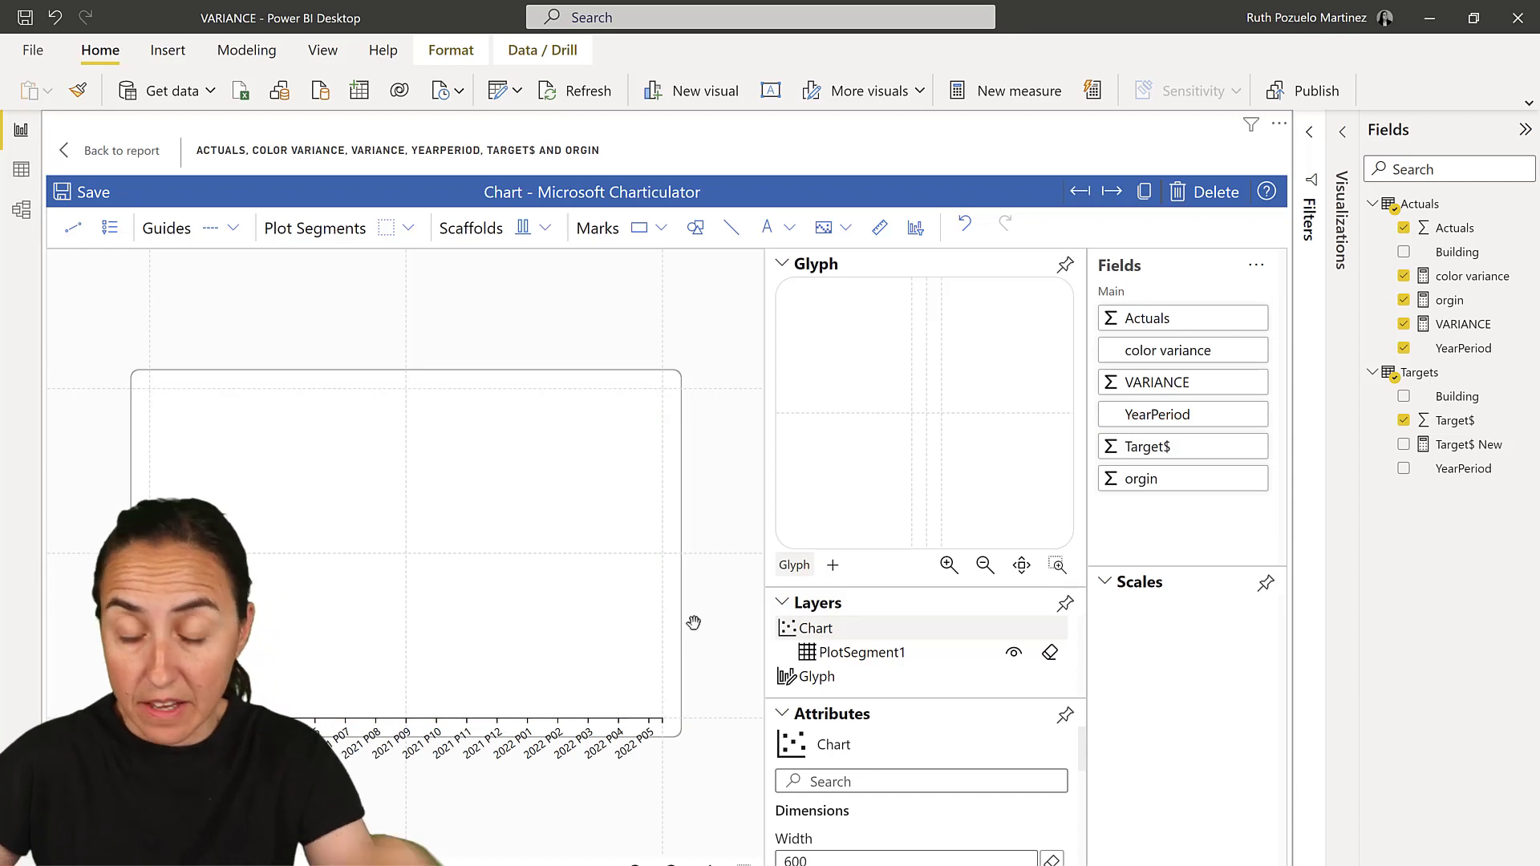
scroll(953, 422, "down", 3)
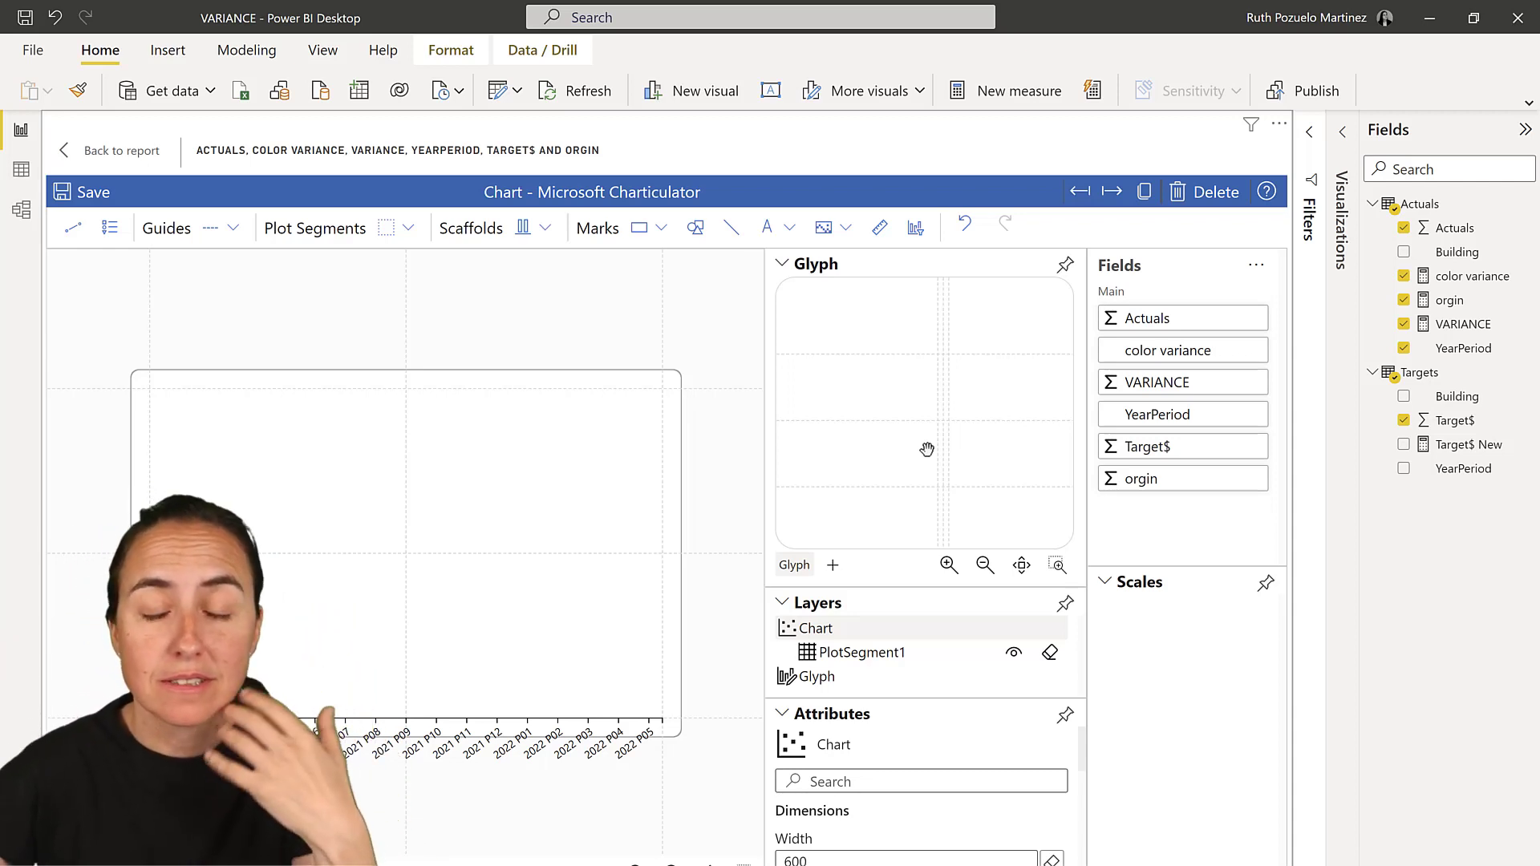
Step: Draw a vertical data axis in the glyph bound to Target$ and Actuals (0 to 4,000,000)
left_click(879, 233)
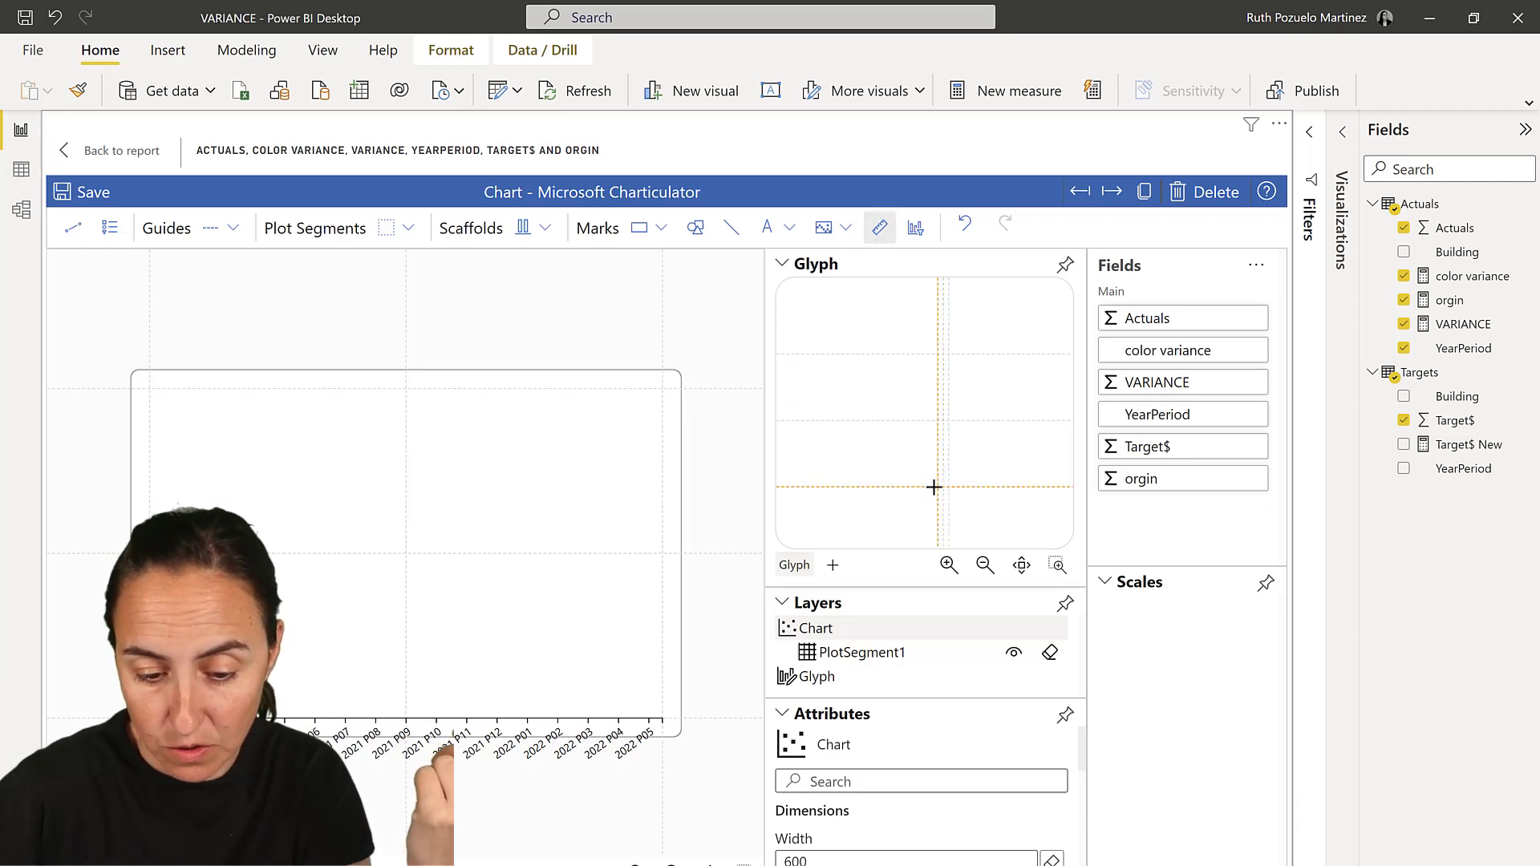
left_click_drag(933, 486, 929, 355)
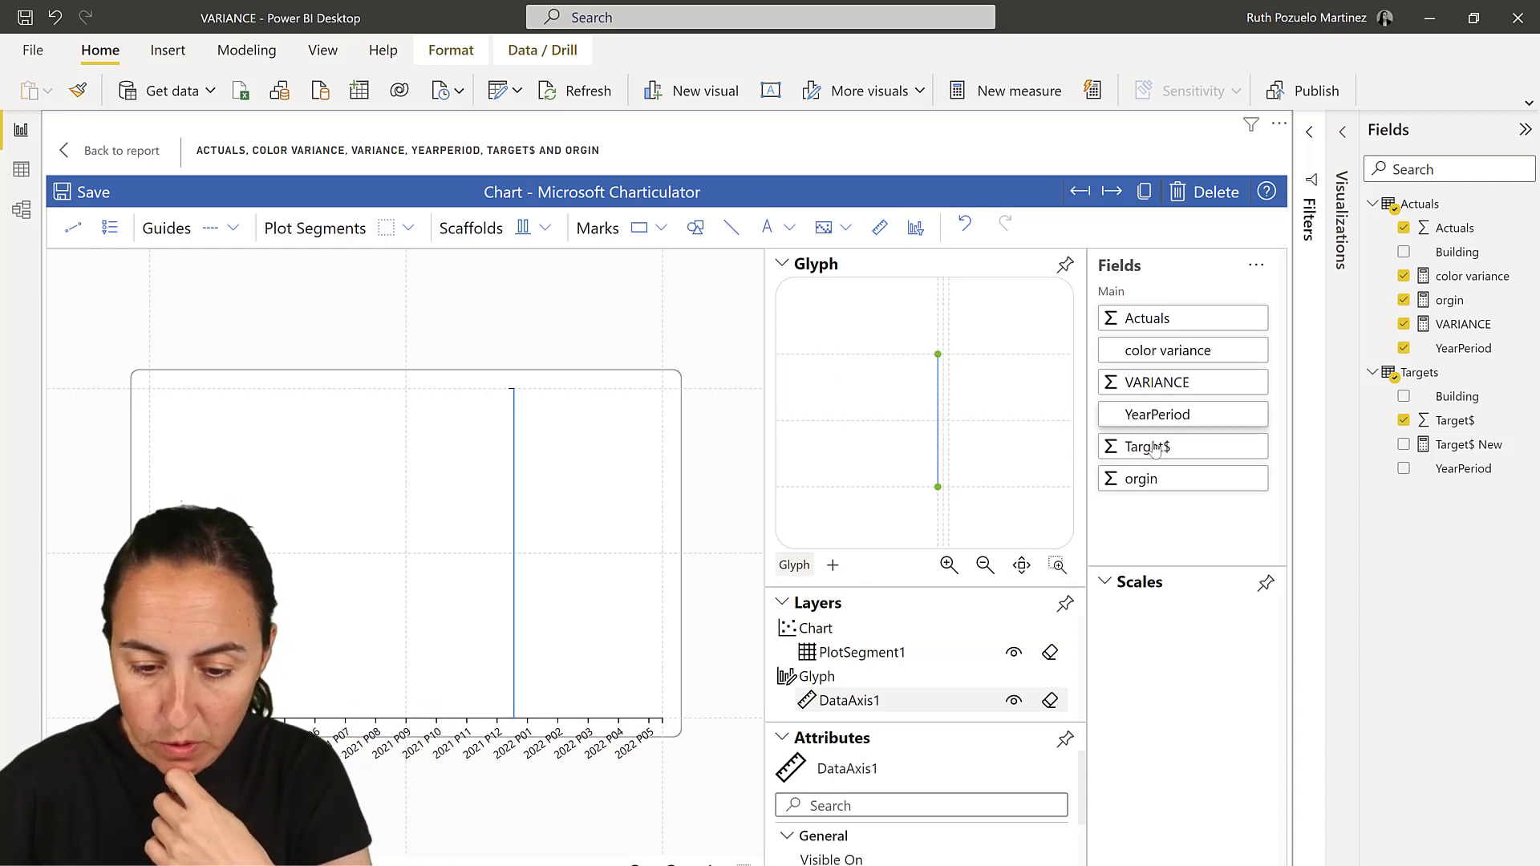
left_click_drag(1147, 446, 940, 421)
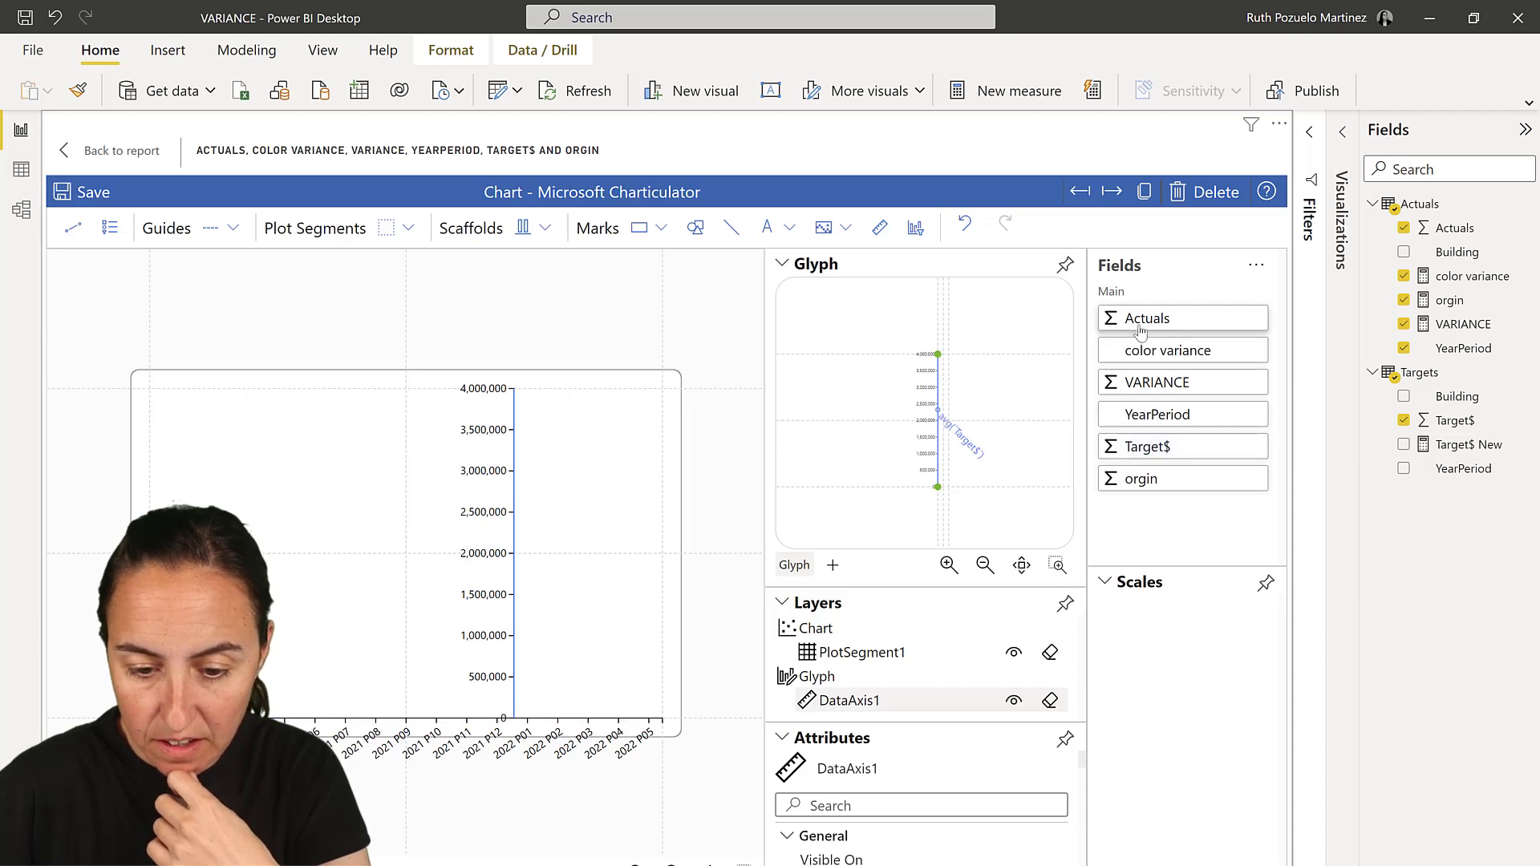
left_click_drag(1139, 319, 965, 449)
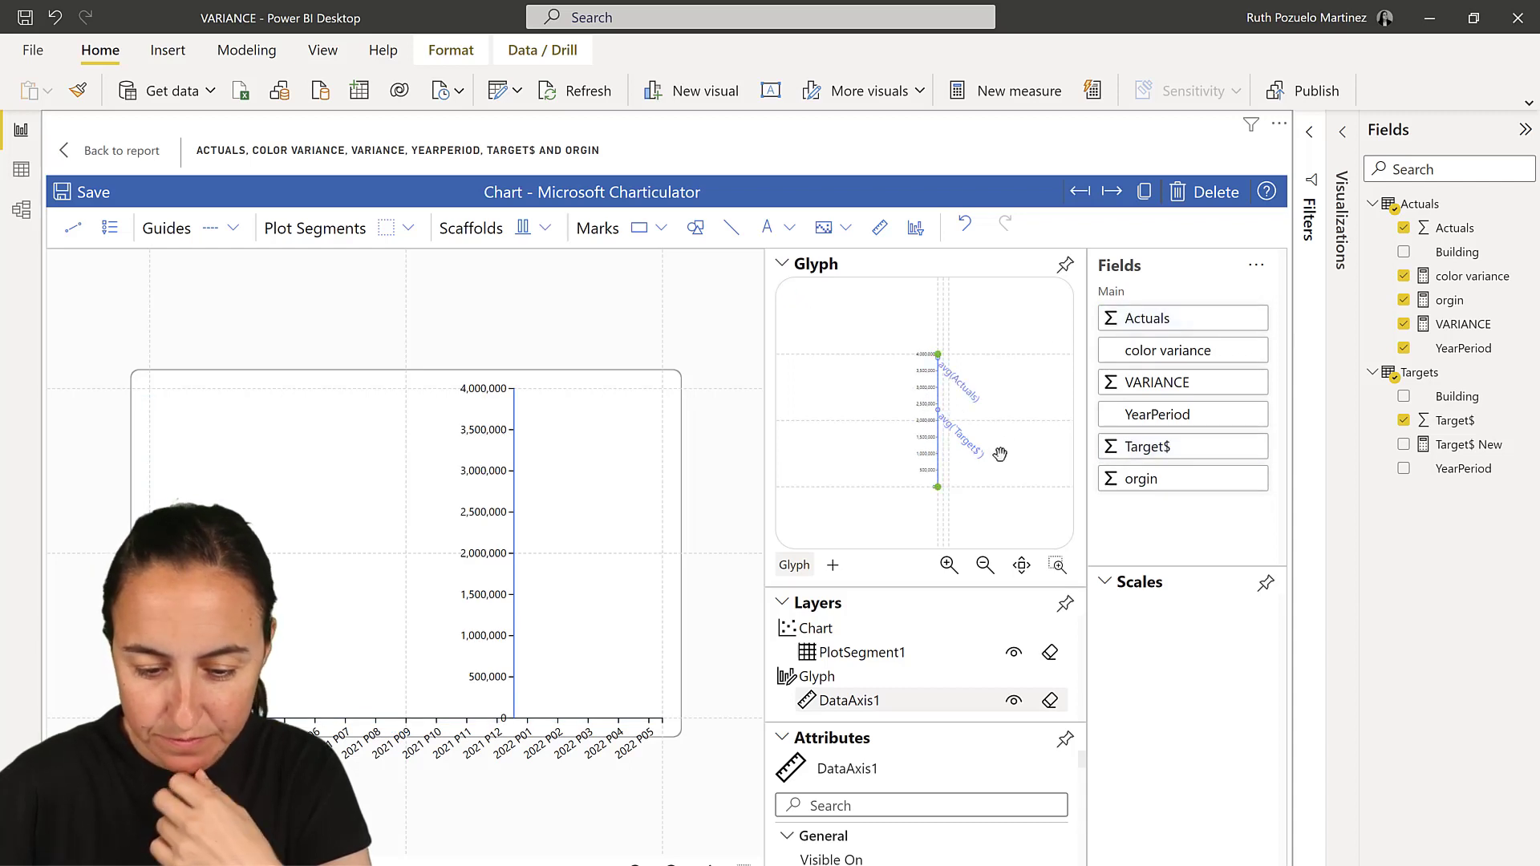
scroll(1009, 446, "up", 2)
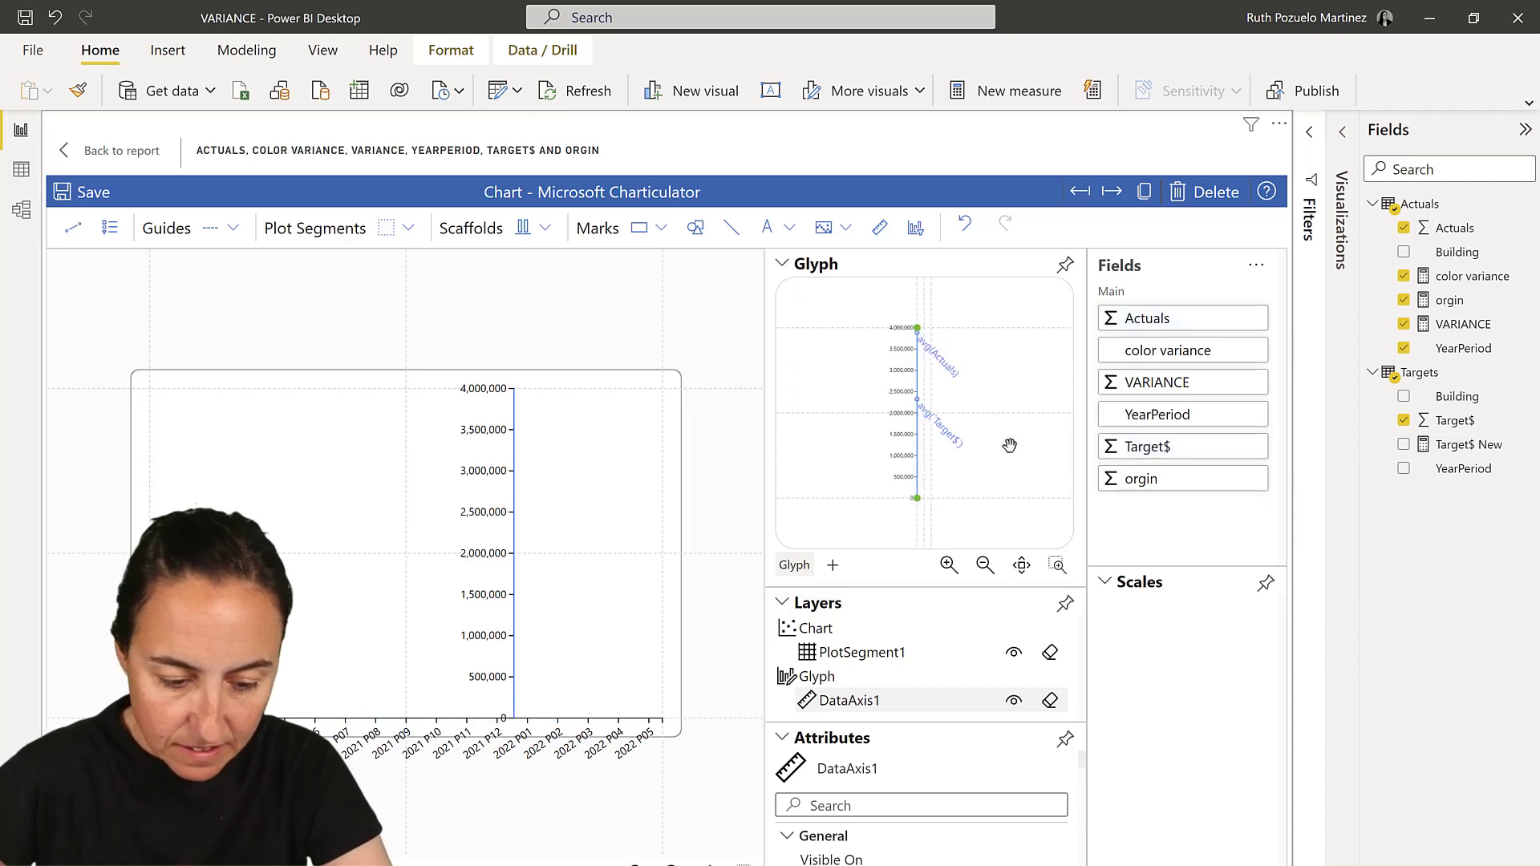
scroll(1009, 446, "up", 1)
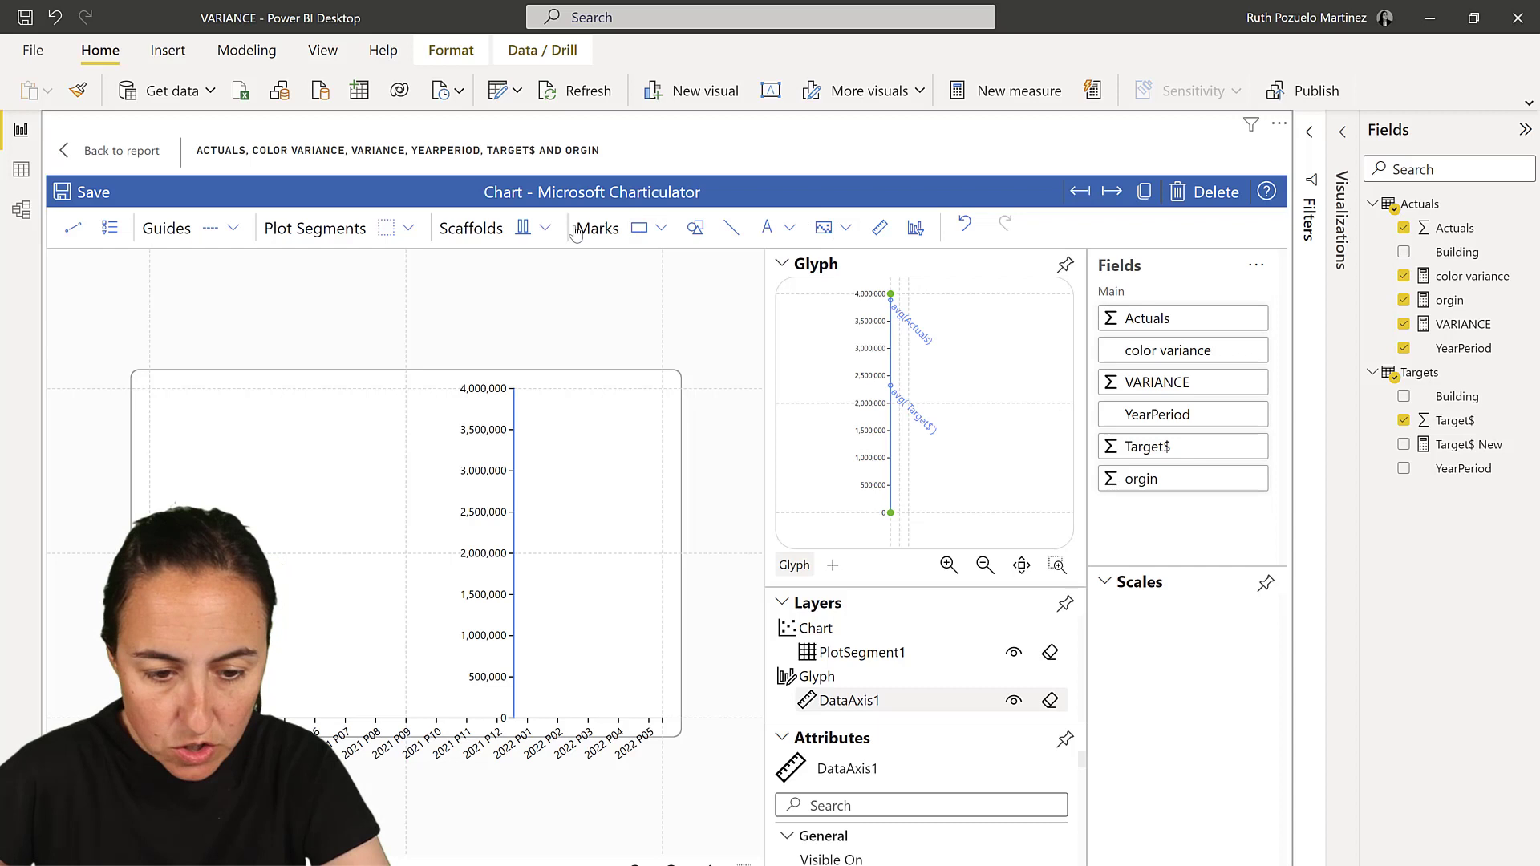
Step: Choose the Guide X coordinator from the Guides list
left_click(639, 231)
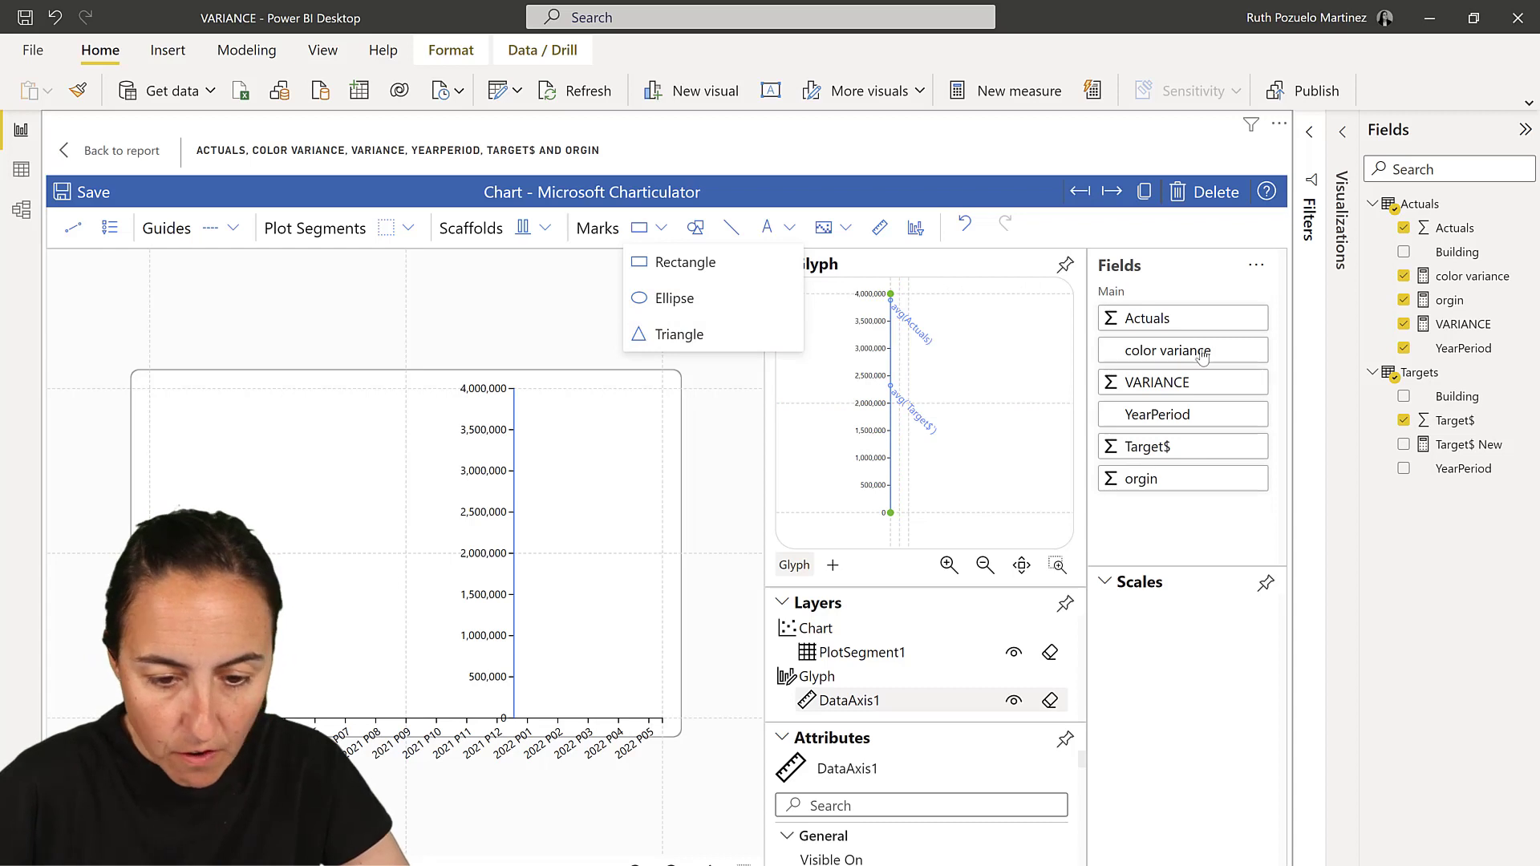
left_click(965, 224)
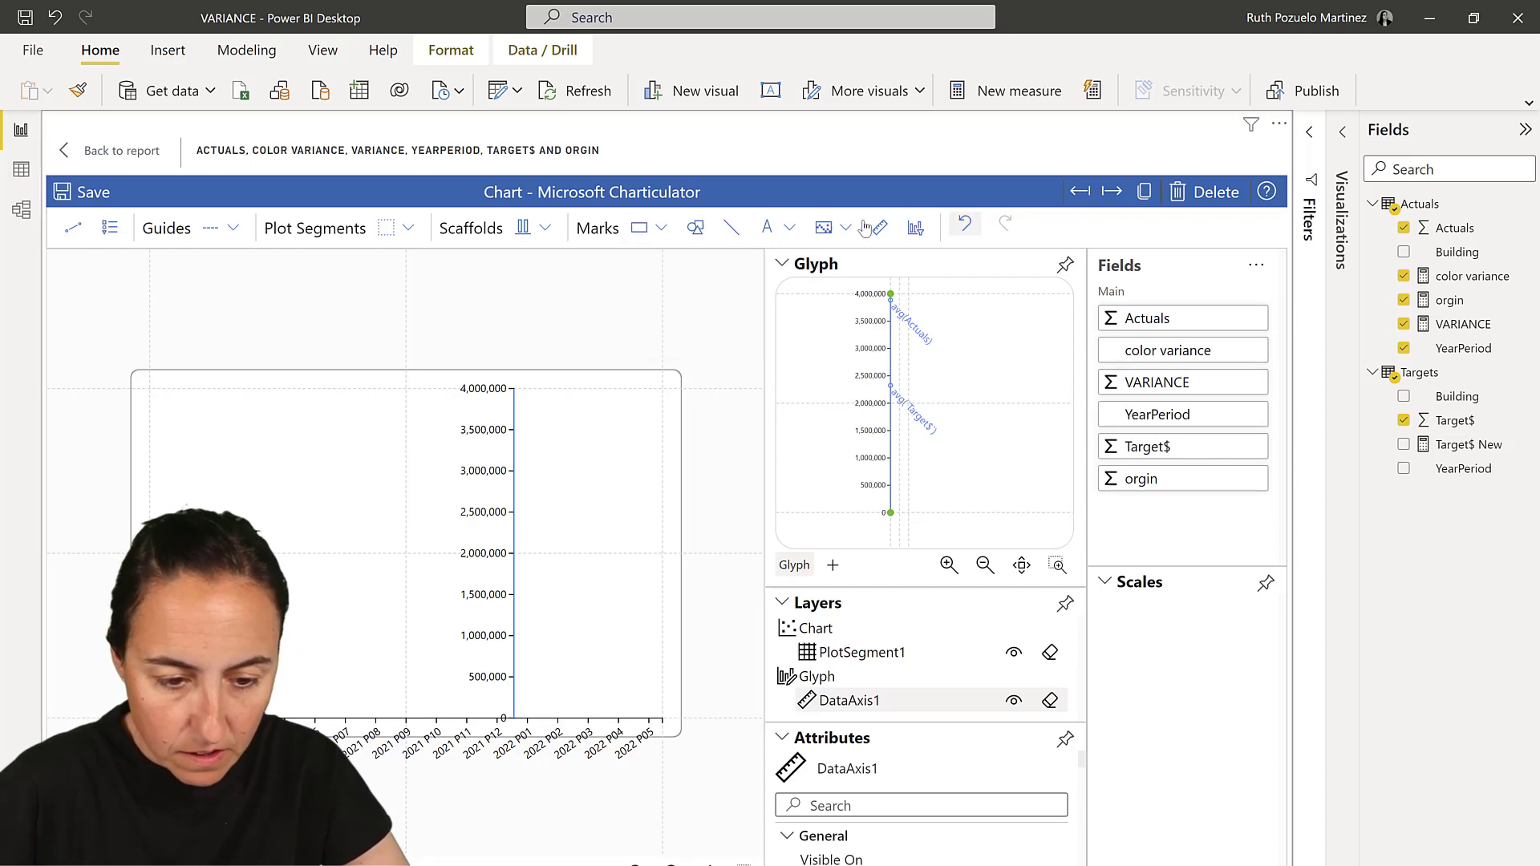
left_click(233, 229)
left_click(236, 335)
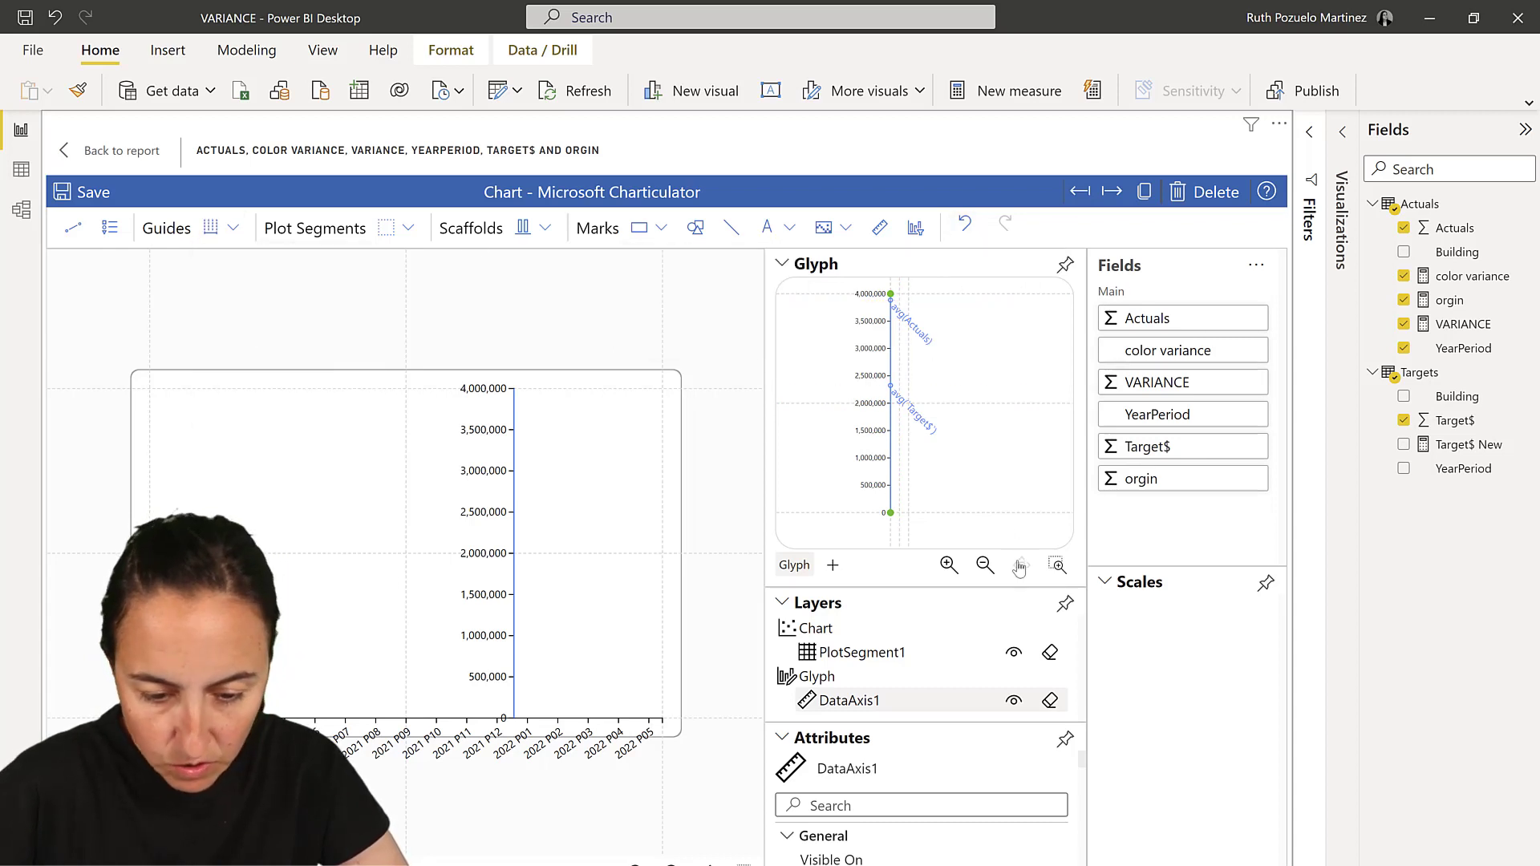
Step: Lay a guide coordinator along the zero line and float and enlarge the glyph editor
left_click_drag(898, 514, 909, 512)
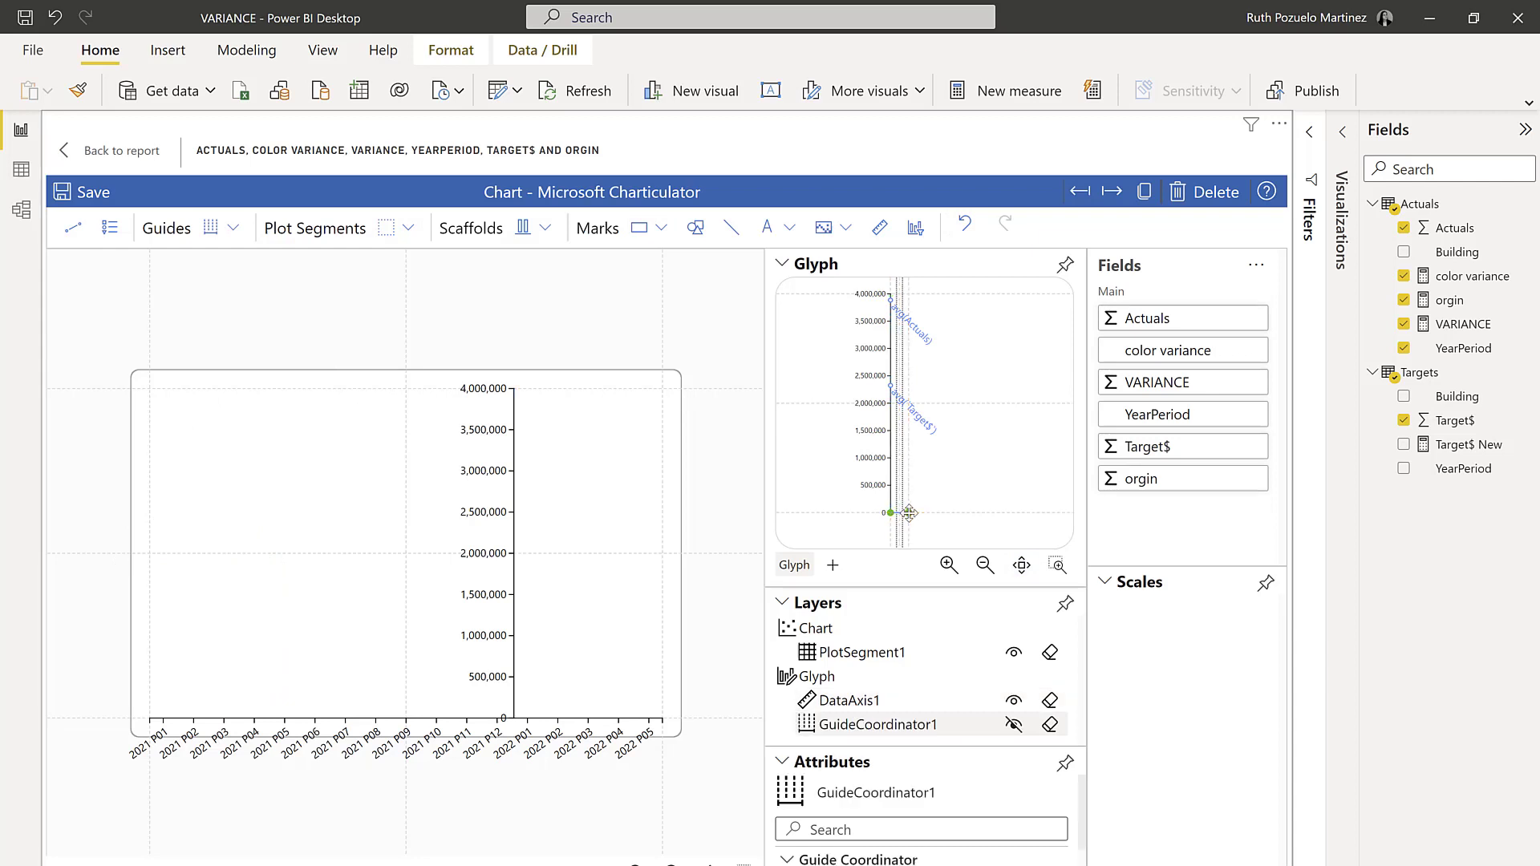
left_click(660, 228)
left_click(1064, 269)
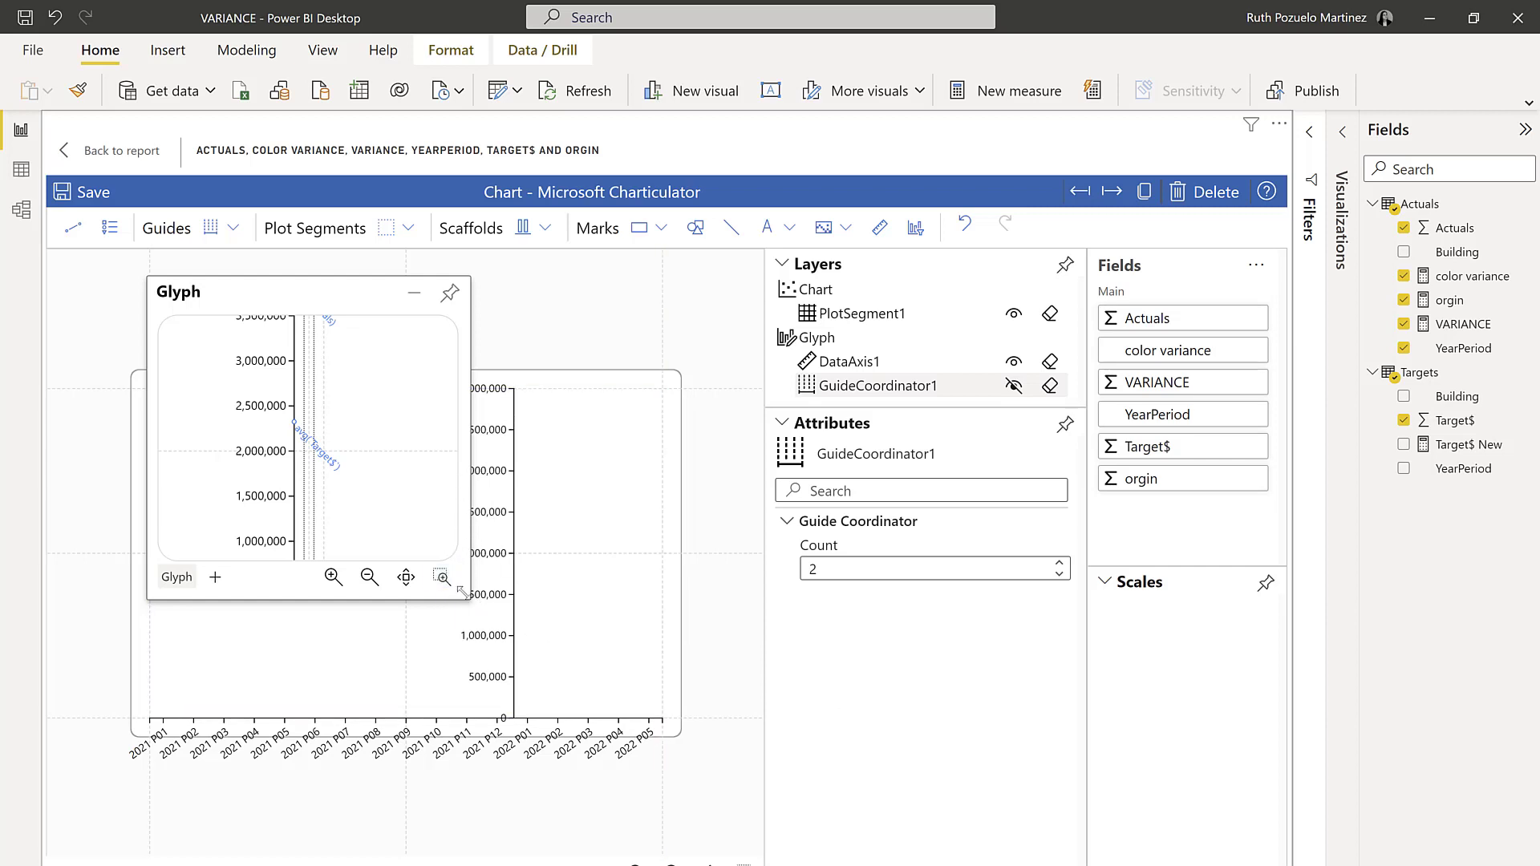
left_click_drag(462, 593, 955, 720)
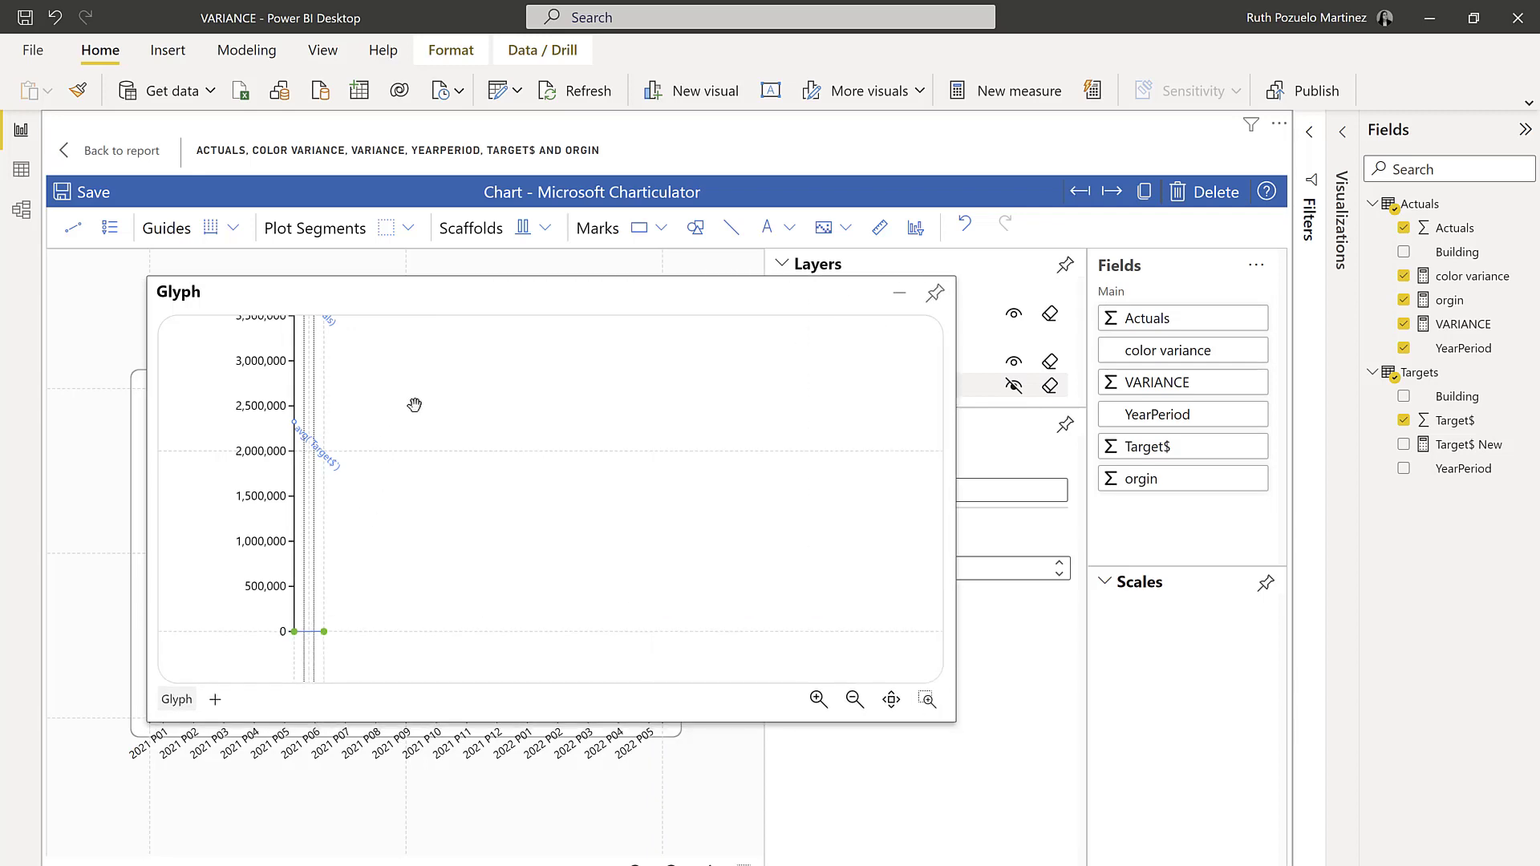
left_click_drag(414, 405, 607, 451)
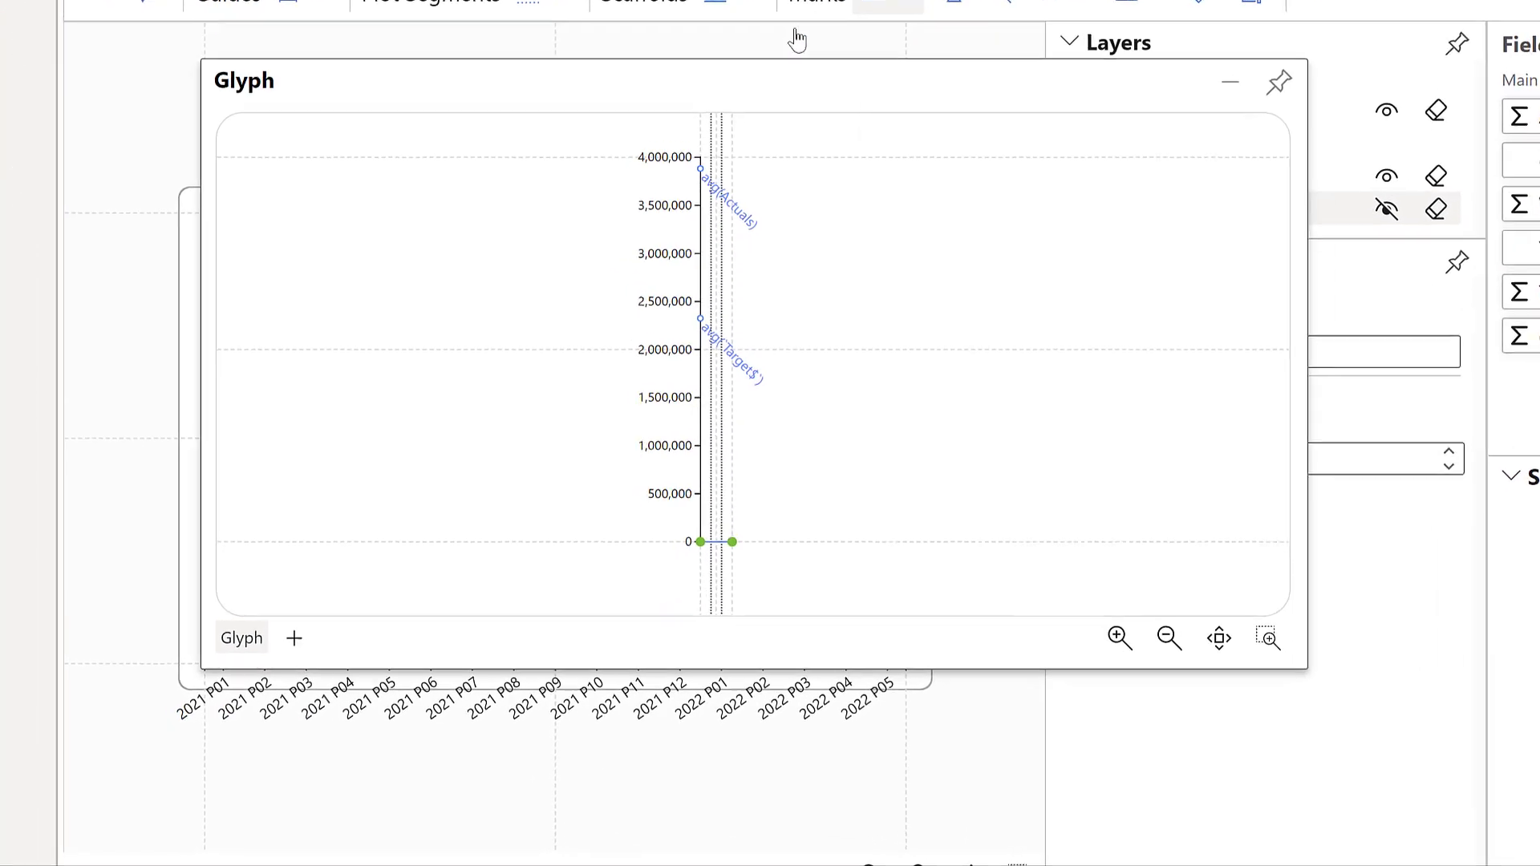
Step: Draw a rectangle target bar from the Target$ level down to the zero baseline
left_click(661, 228)
left_click_drag(675, 261, 506, 628)
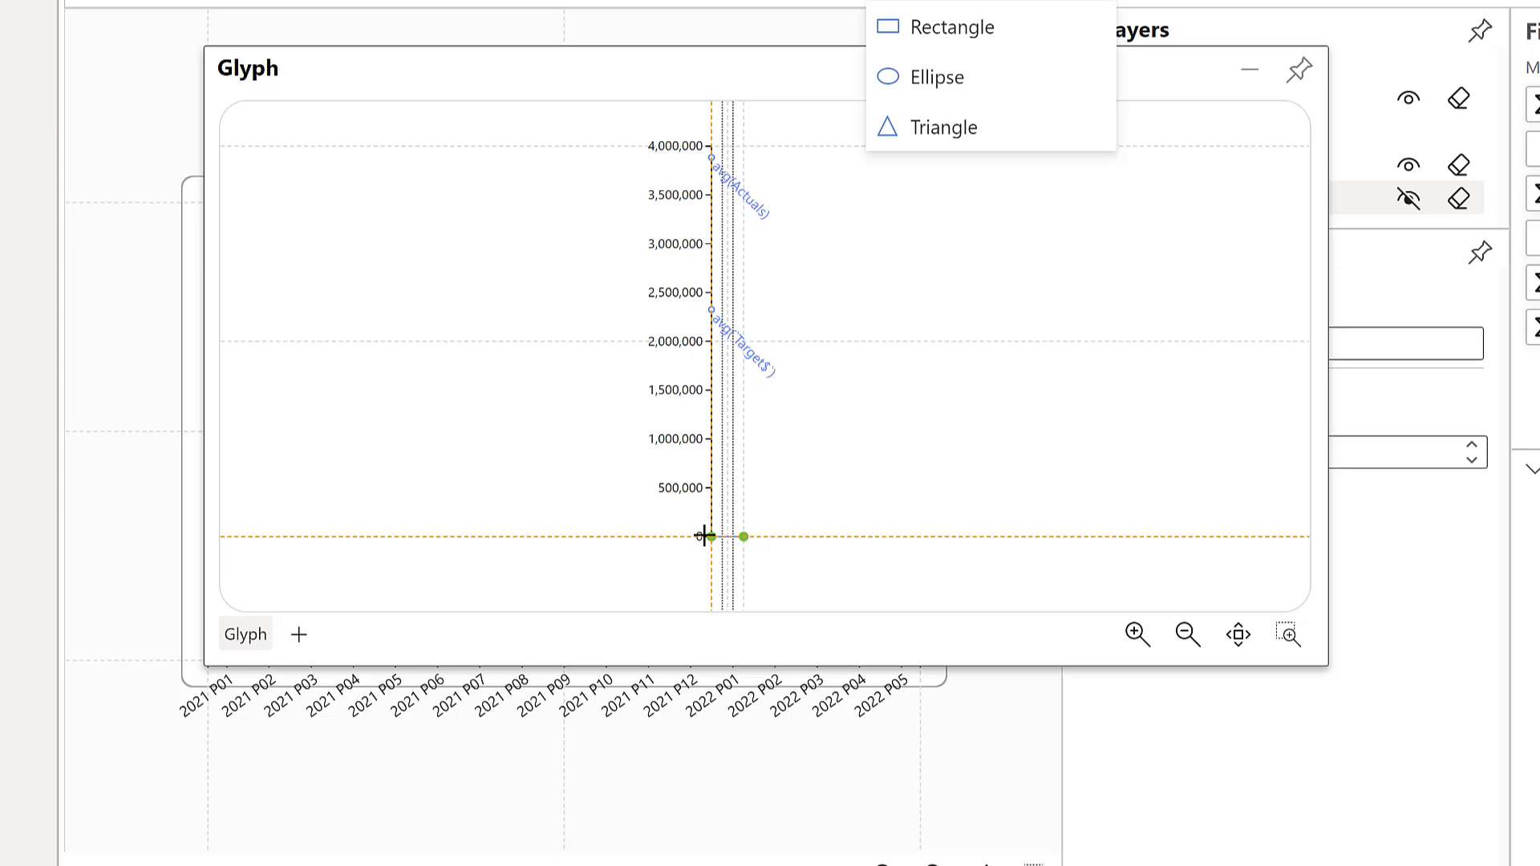
left_click_drag(715, 524, 718, 523)
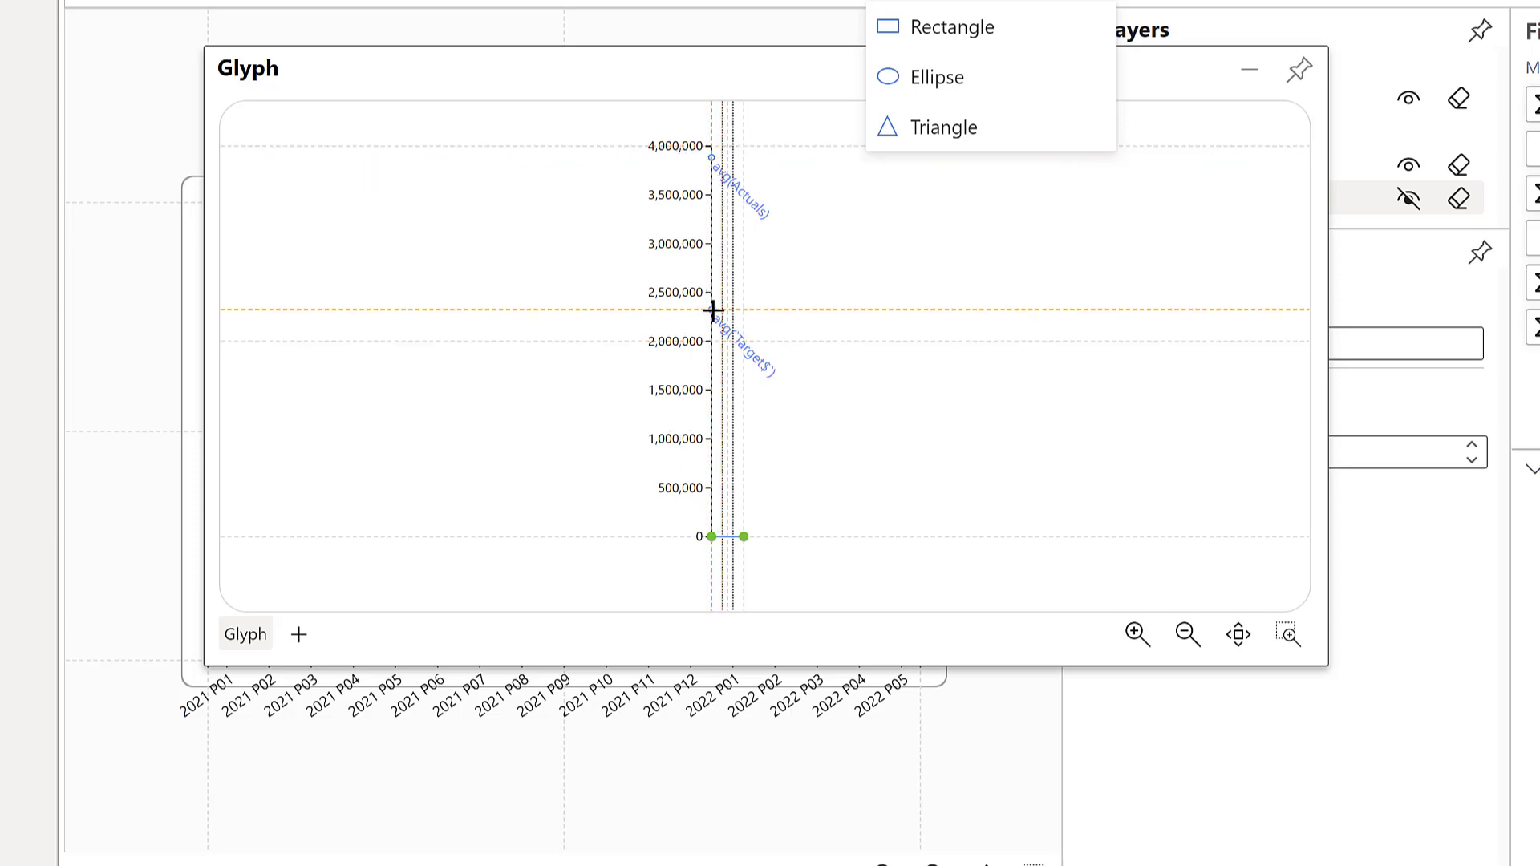
scroll(684, 312, "up", 3)
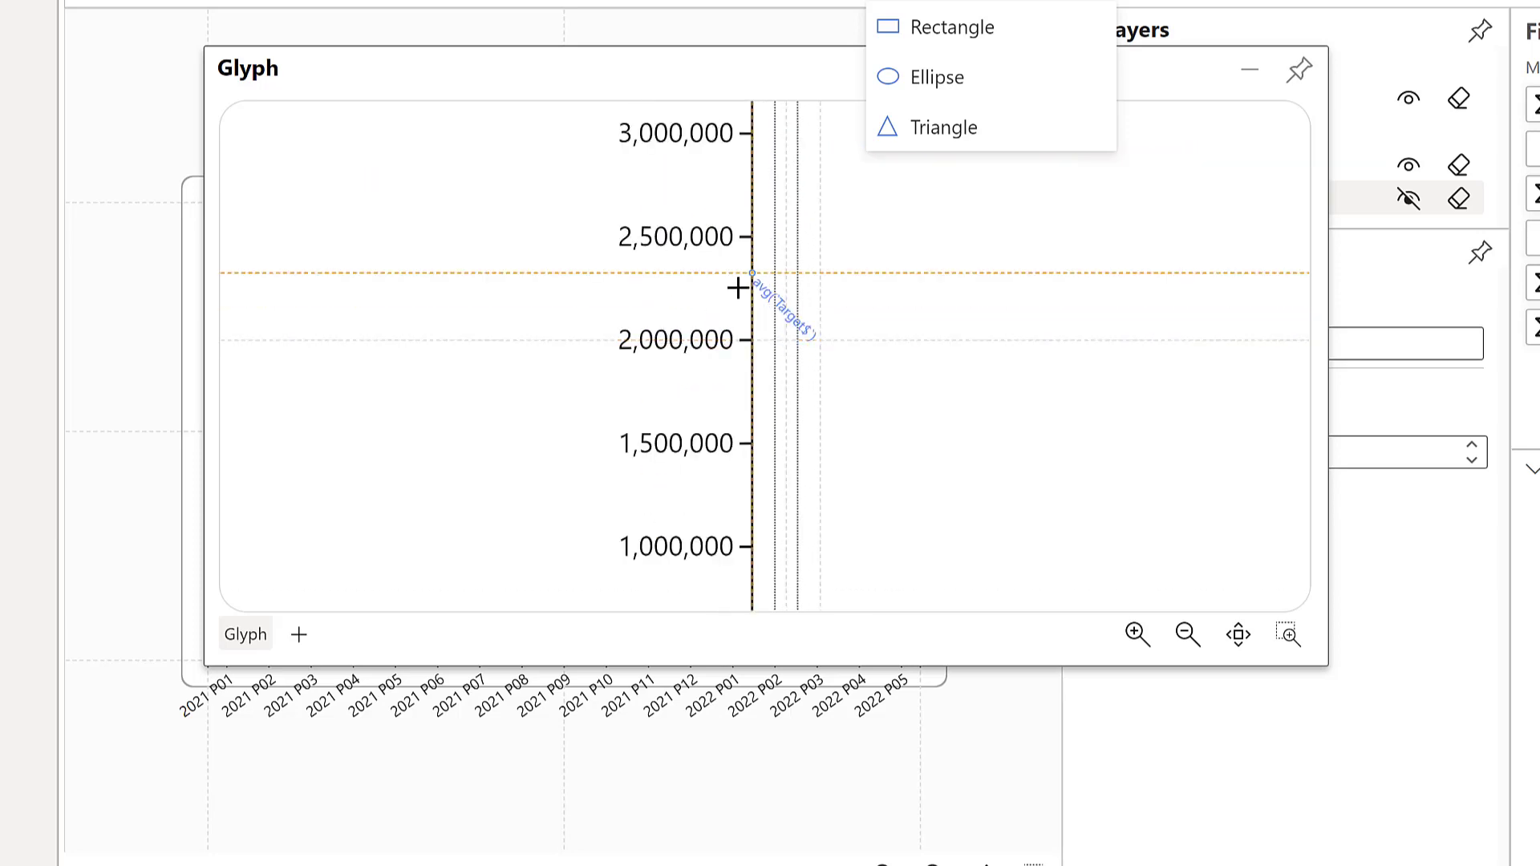
scroll(732, 290, "down", 1)
scroll(842, 316, "down", 2)
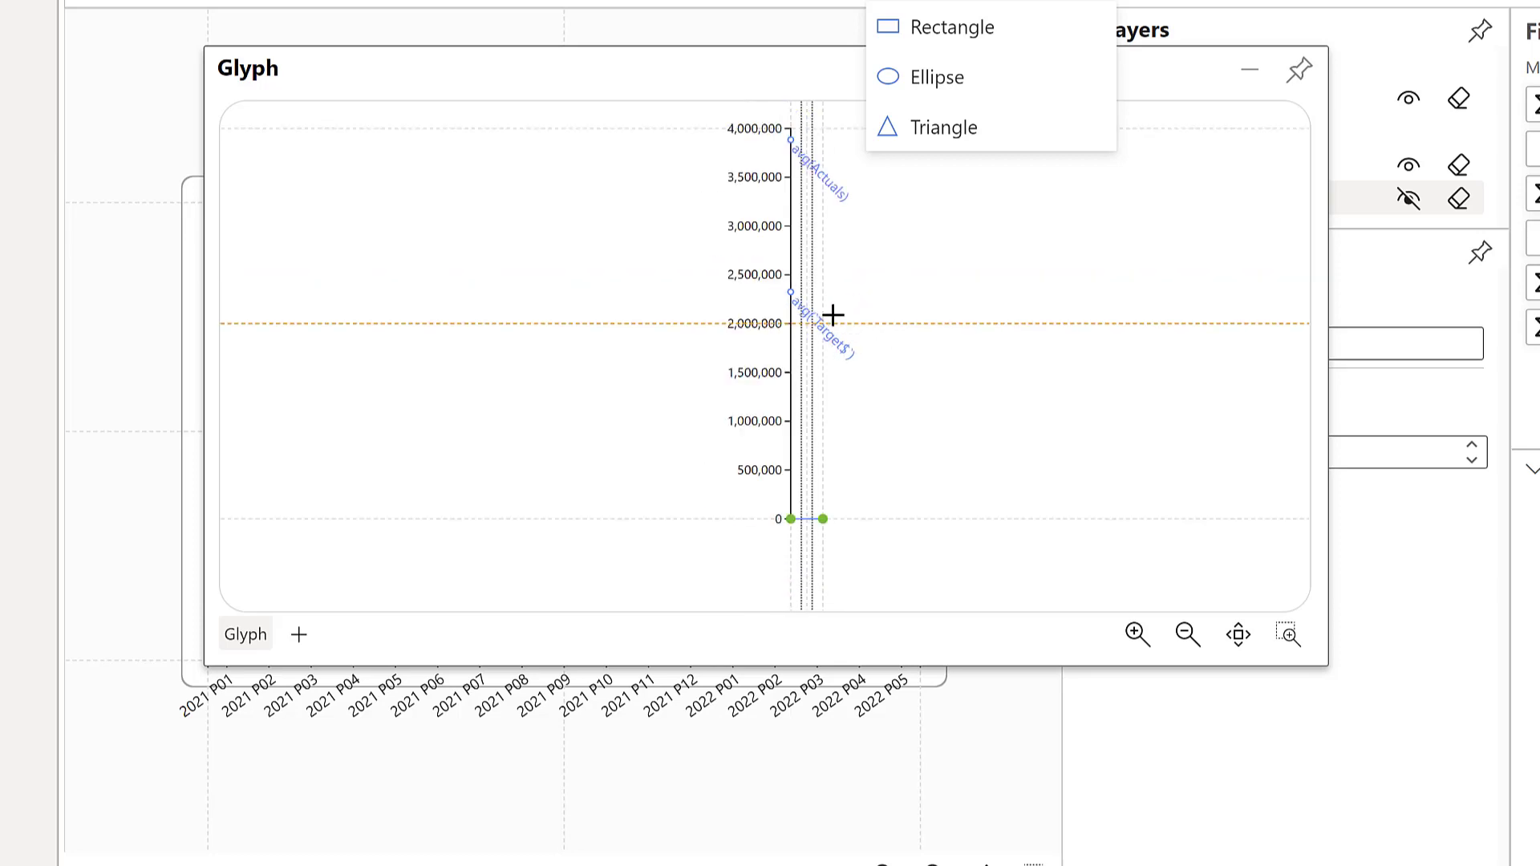
scroll(832, 321, "up", 1)
left_click_drag(778, 282, 806, 575)
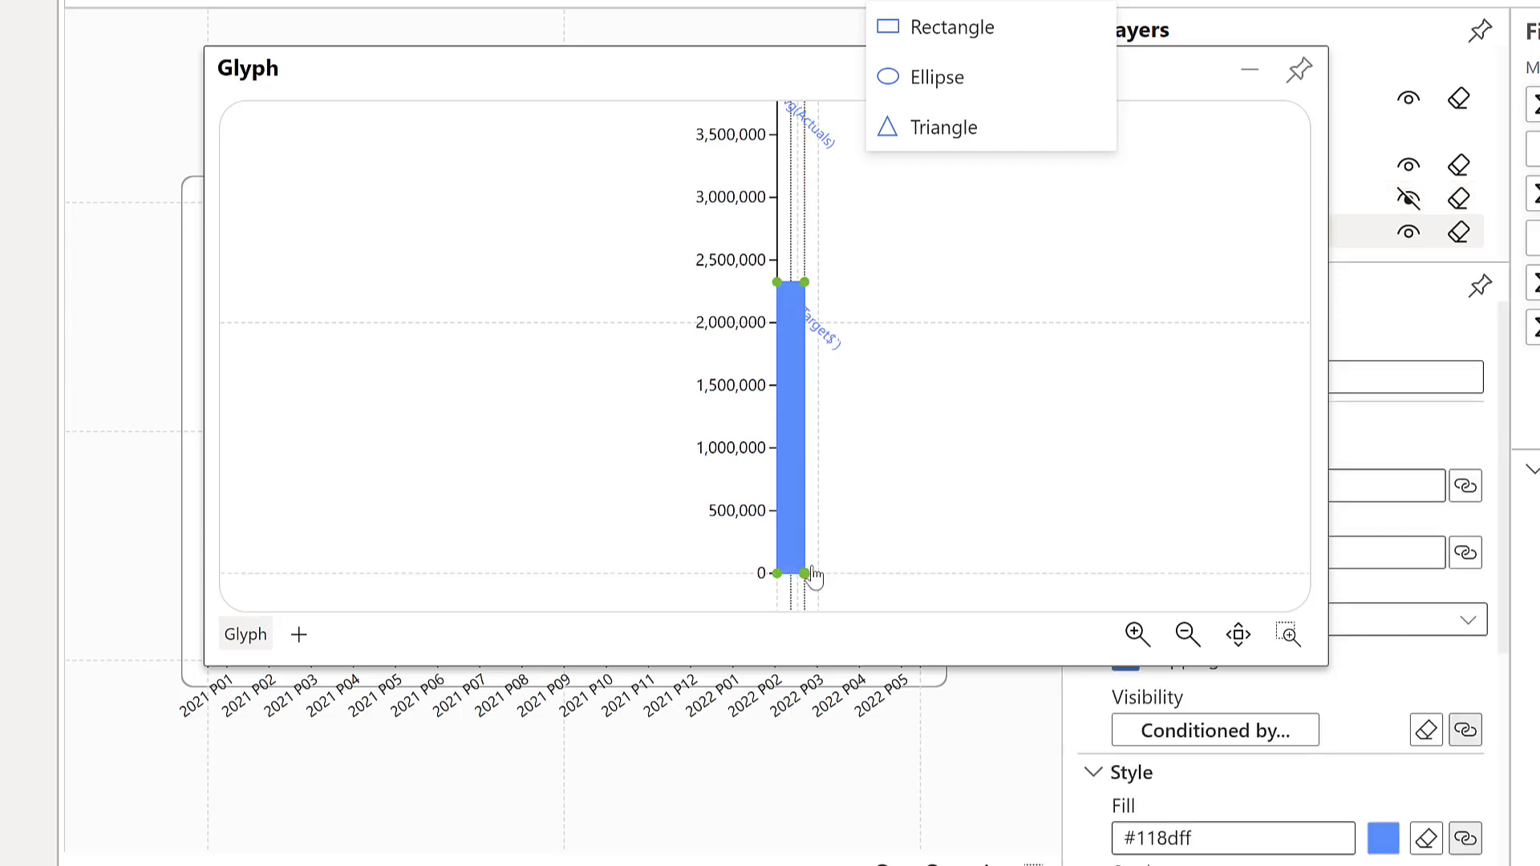
left_click(875, 20)
Step: Draw a second, narrower actuals bar to the baseline and dock the glyph editor back
scroll(962, 168, "down", 1)
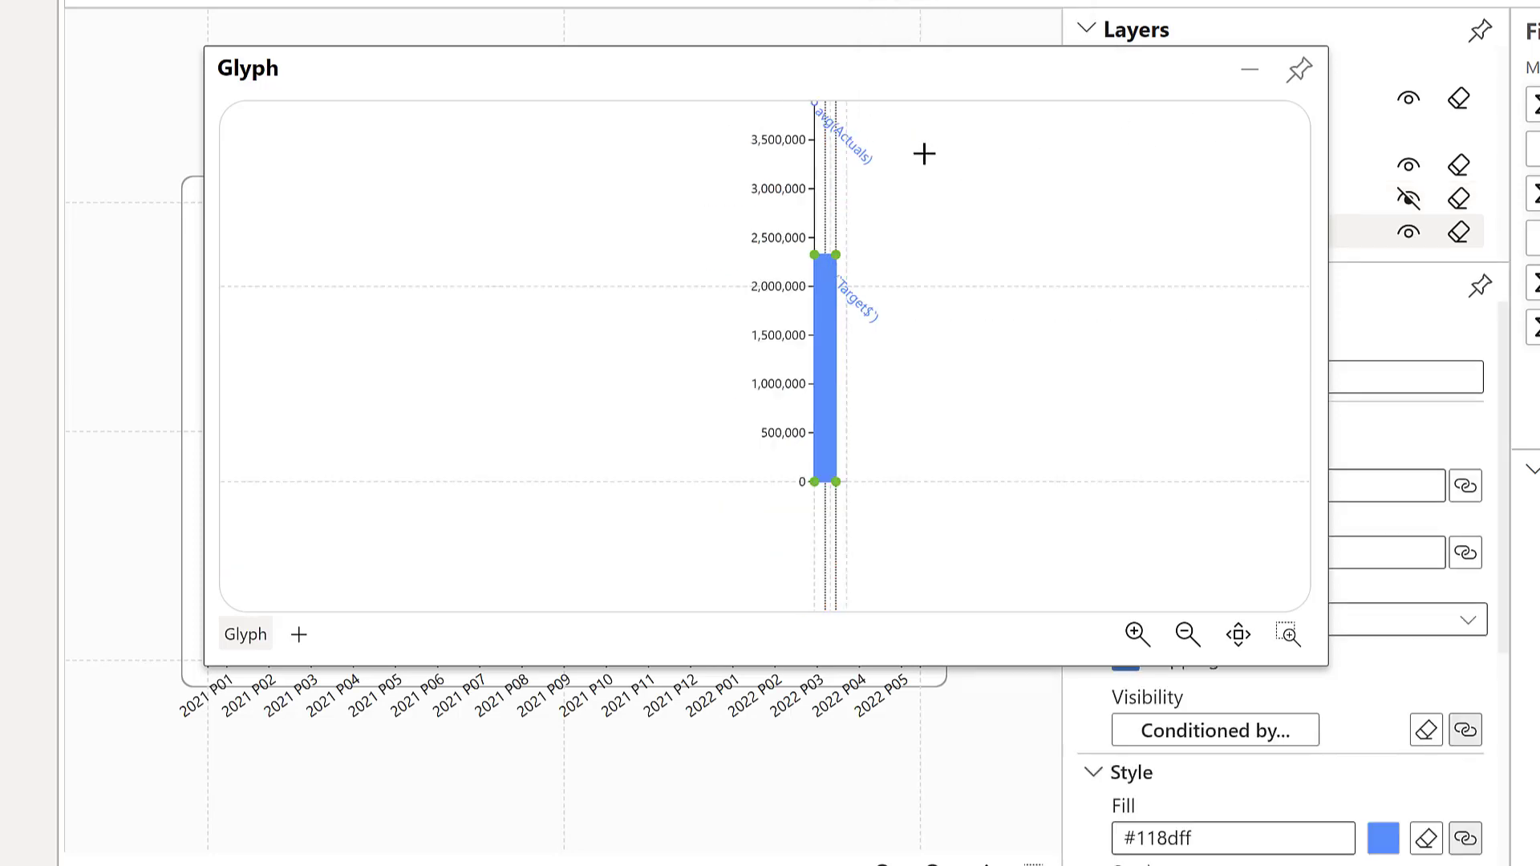
left_click_drag(814, 104, 852, 481)
scroll(850, 124, "up", 5)
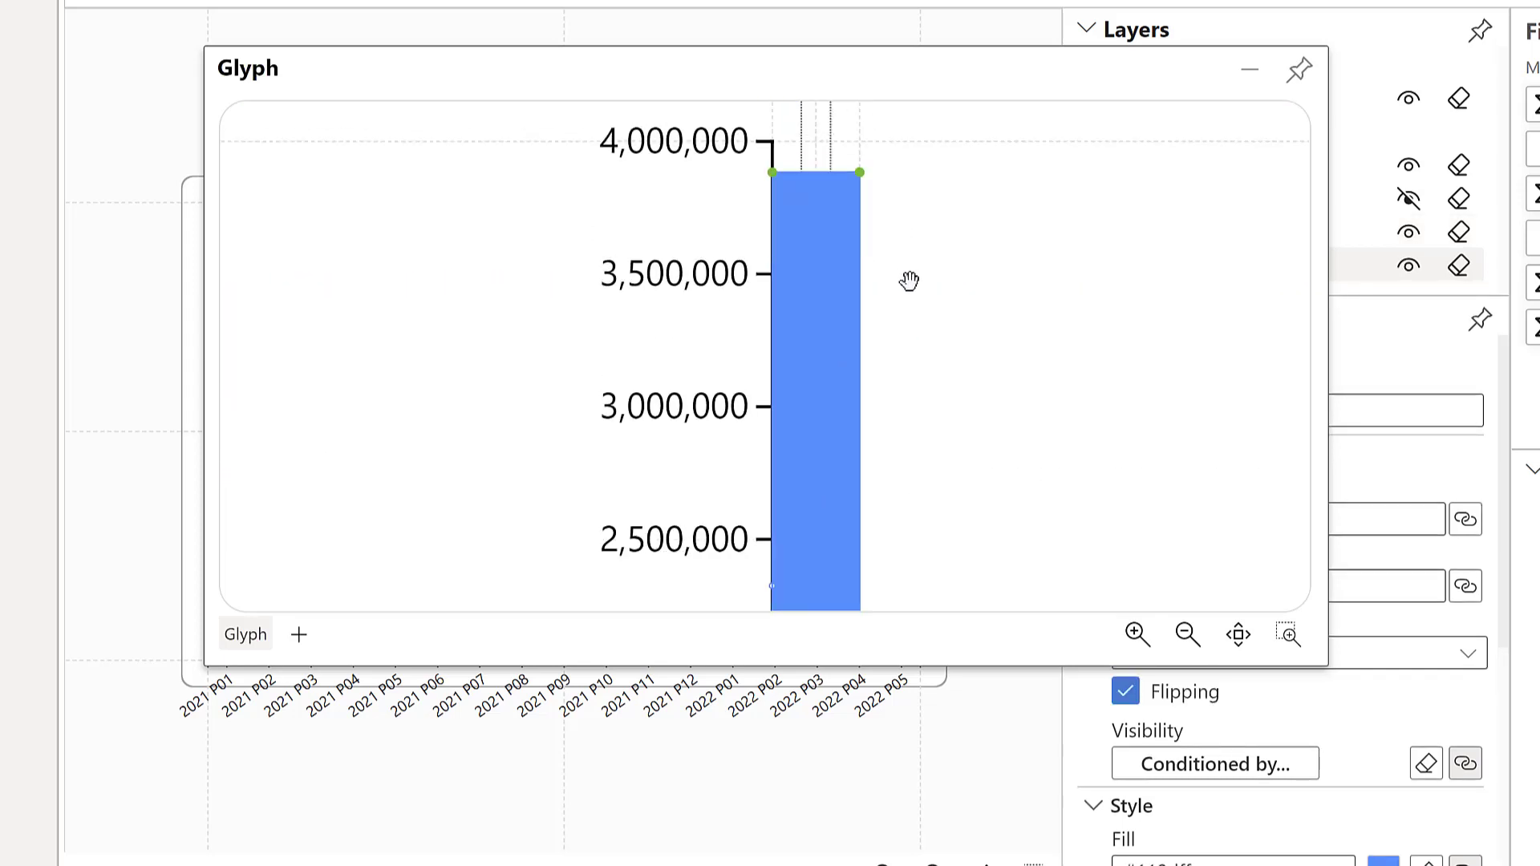
left_click_drag(909, 280, 939, 439)
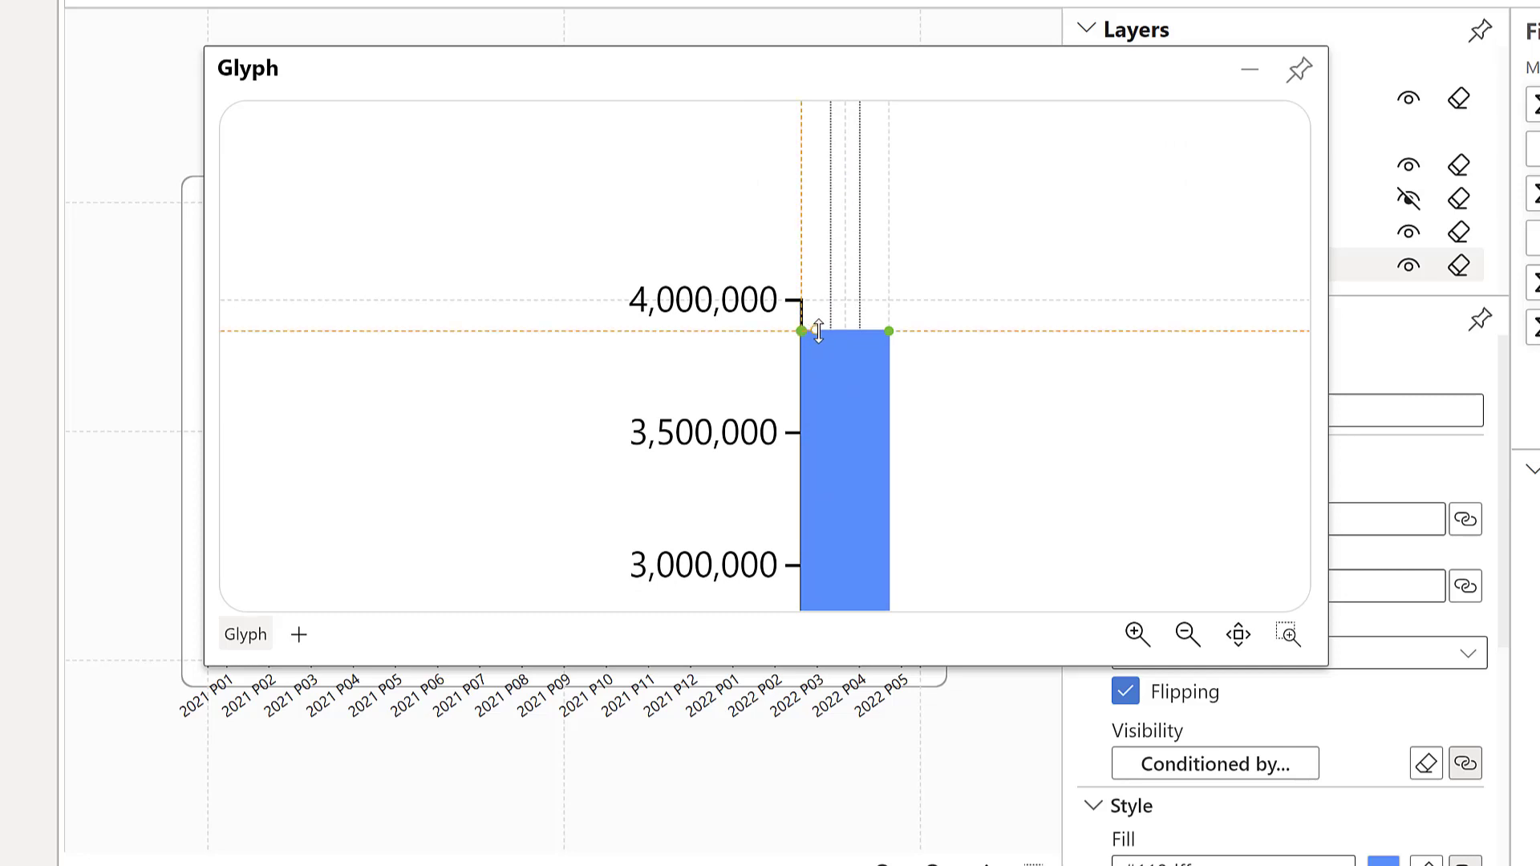
left_click_drag(818, 330, 834, 331)
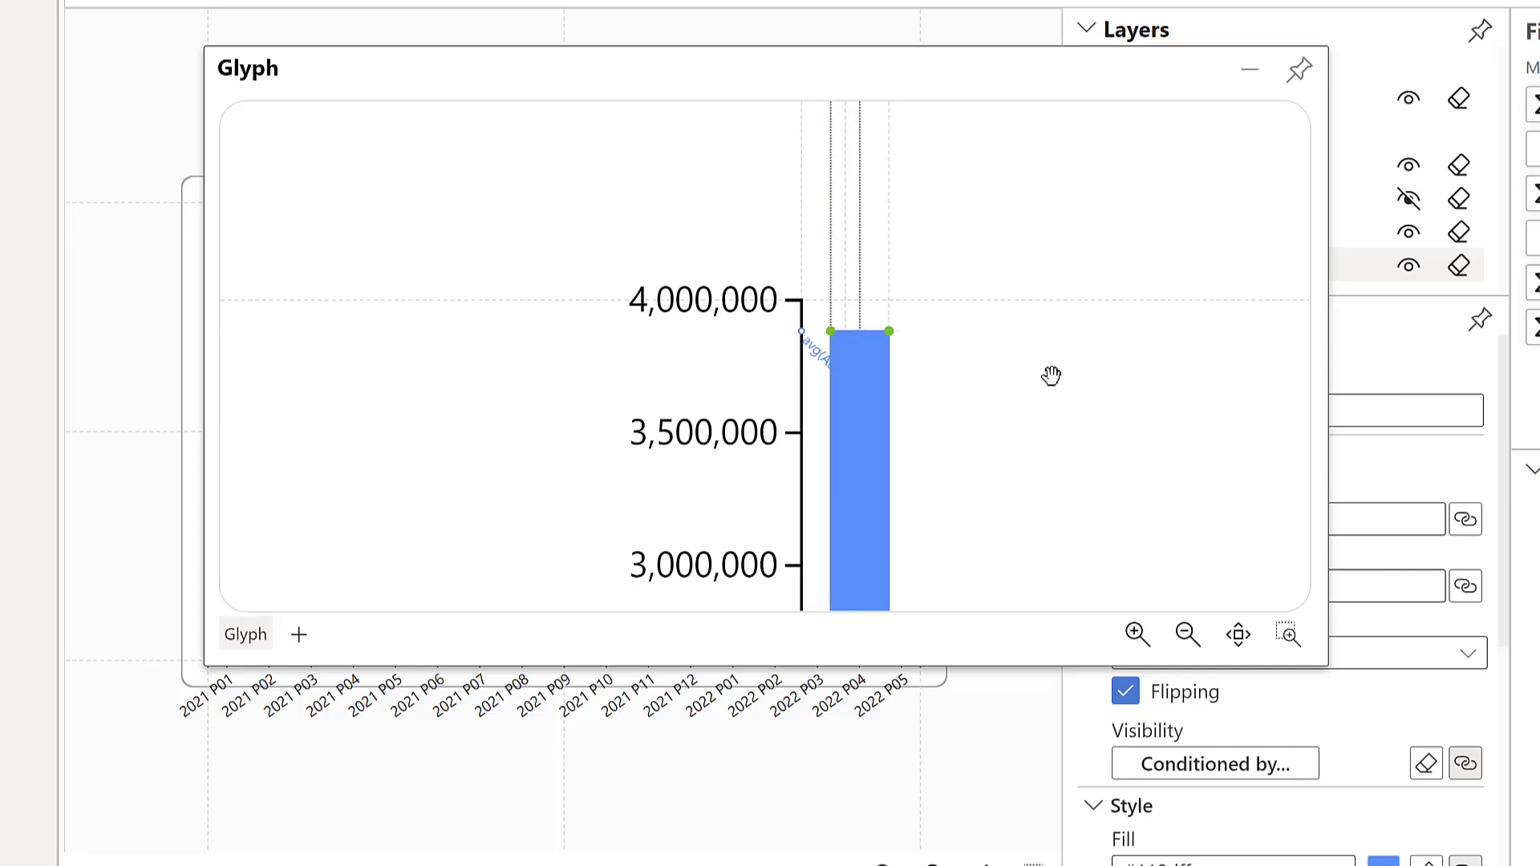
scroll(1051, 375, "down", 5)
scroll(1115, 457, "down", 2)
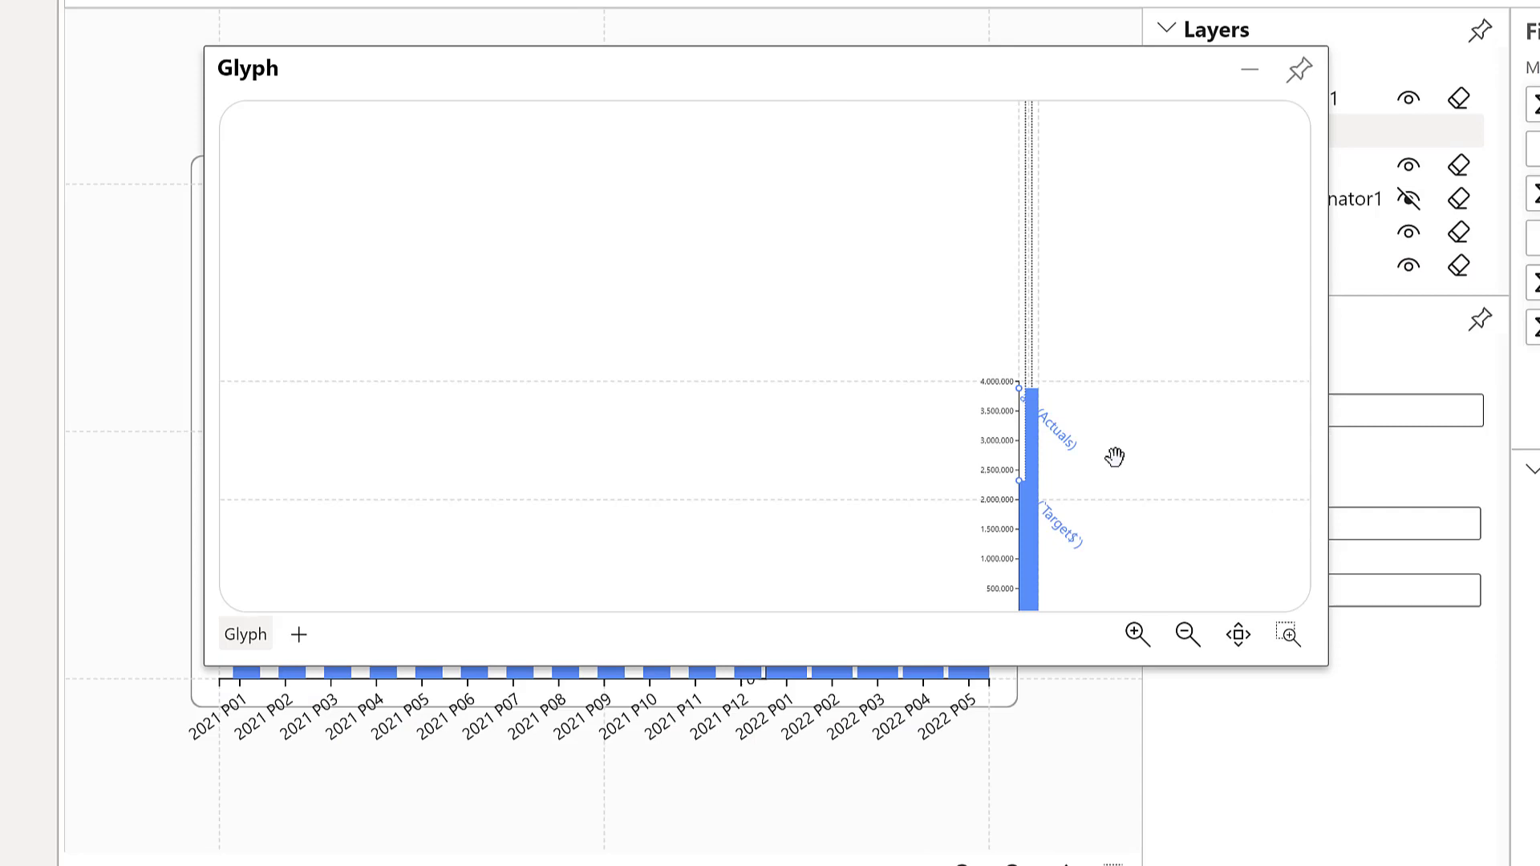
left_click(1299, 71)
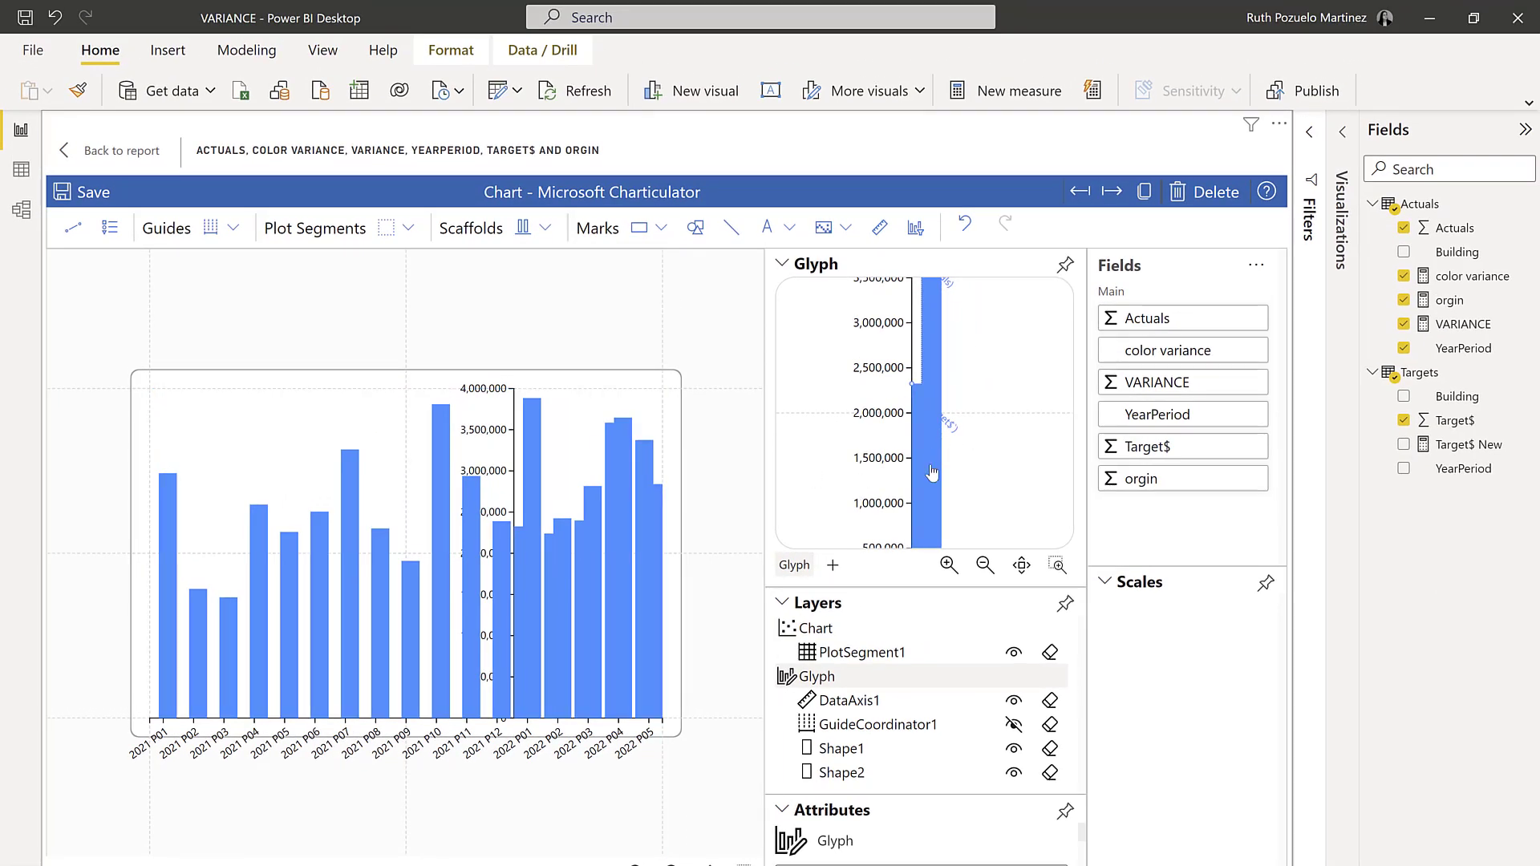
Step: Rename Shape1 to 'target' and Shape2 to 'act'
left_click(859, 751)
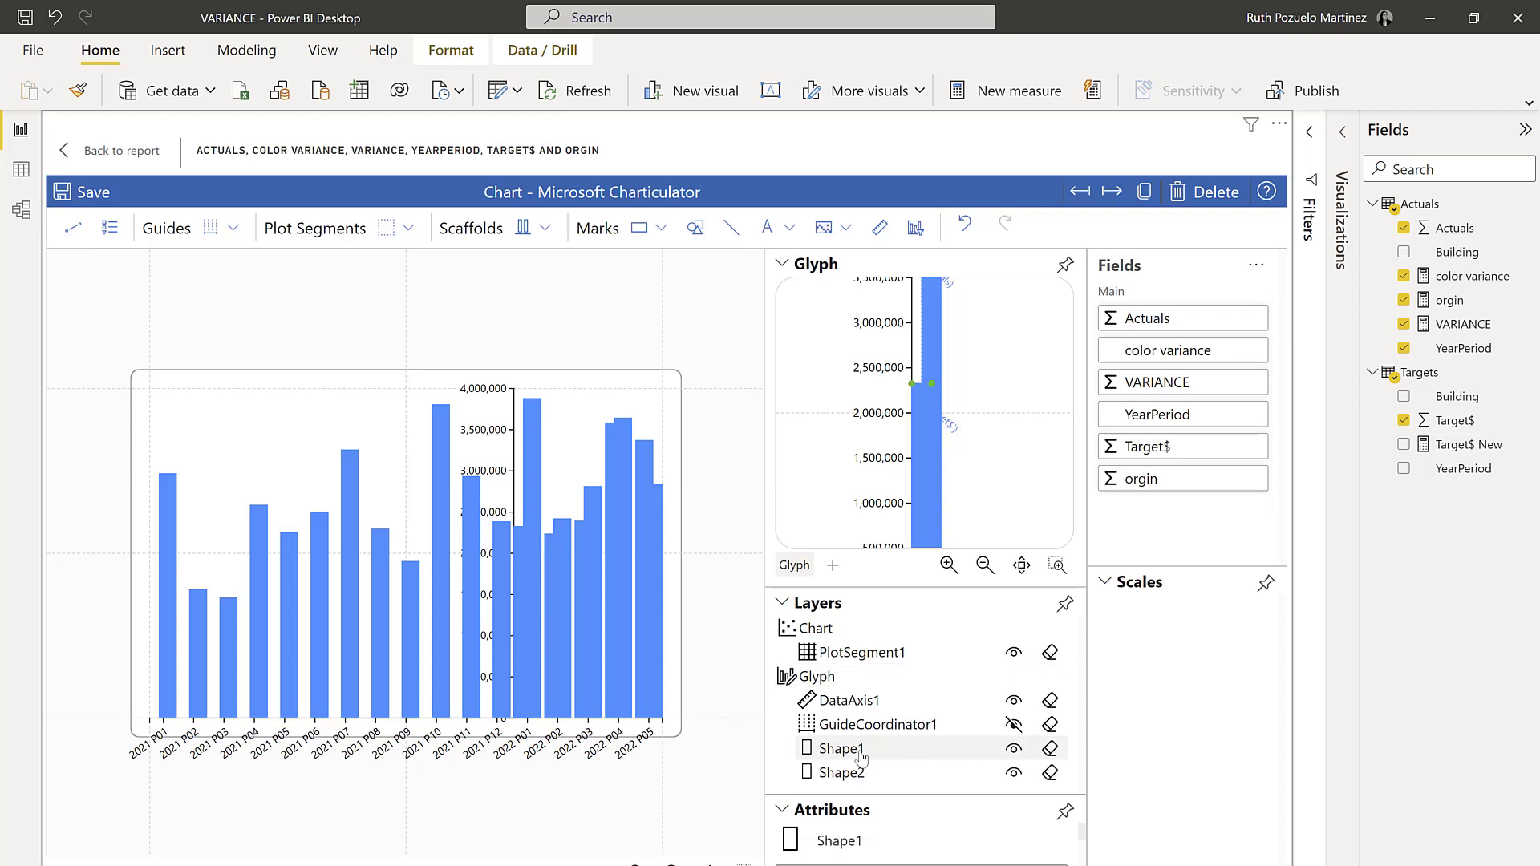
left_click(890, 844)
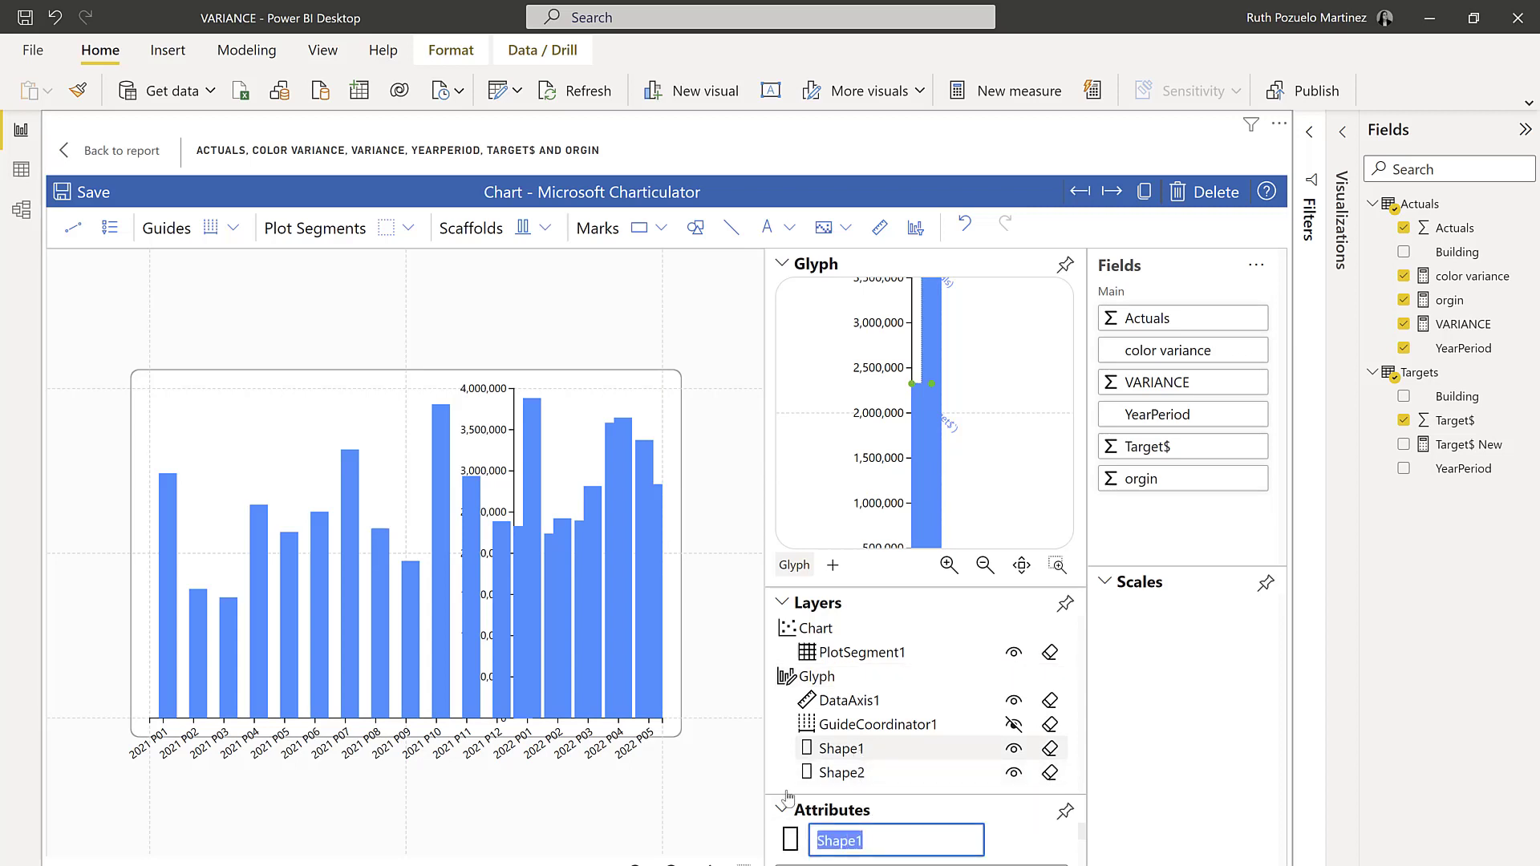
type("target")
left_click(898, 777)
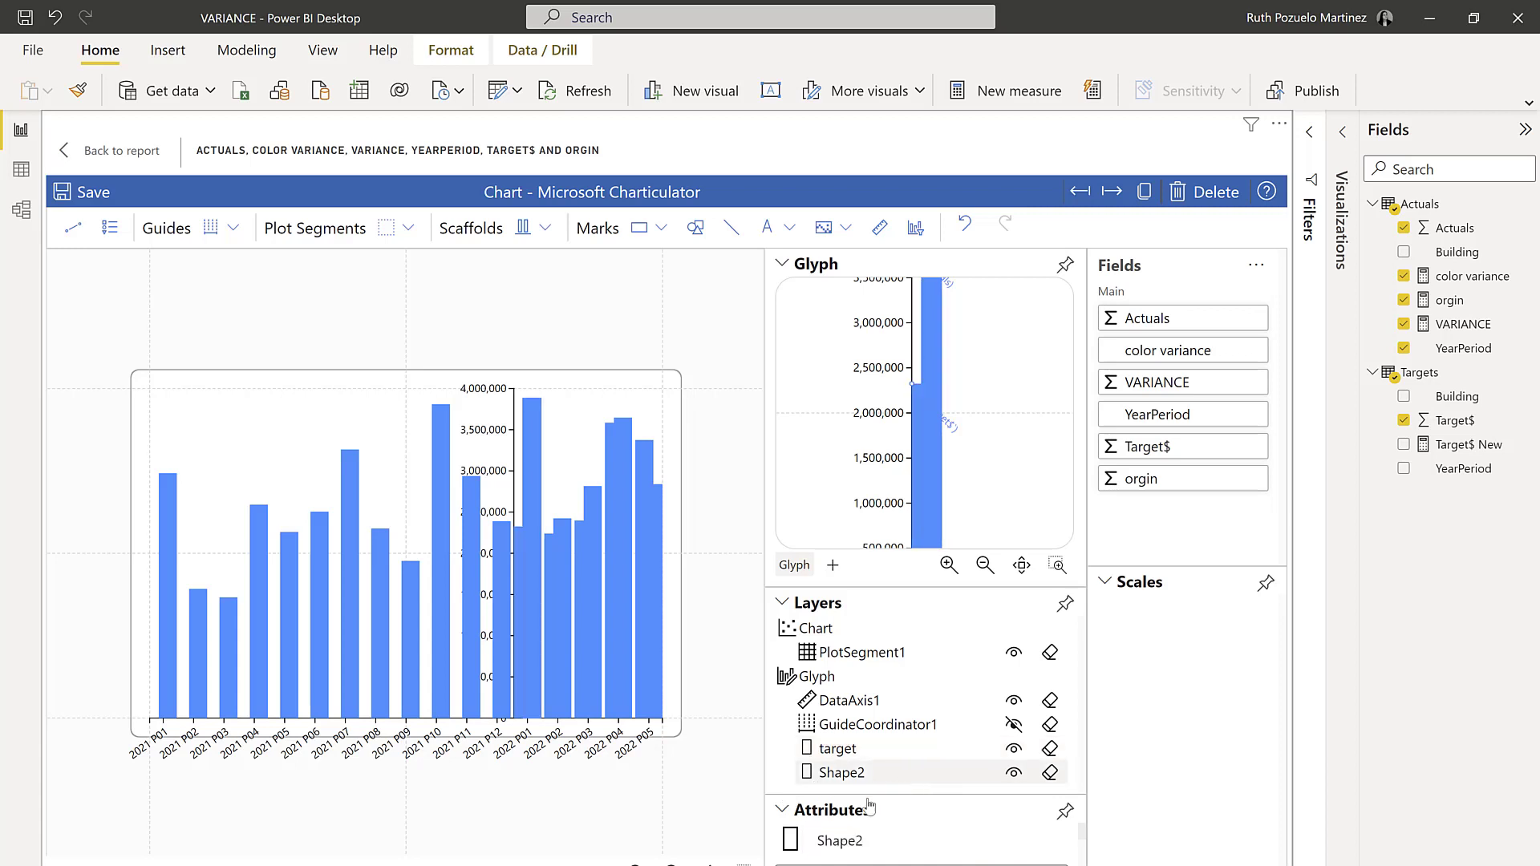
left_click(857, 836)
type("act")
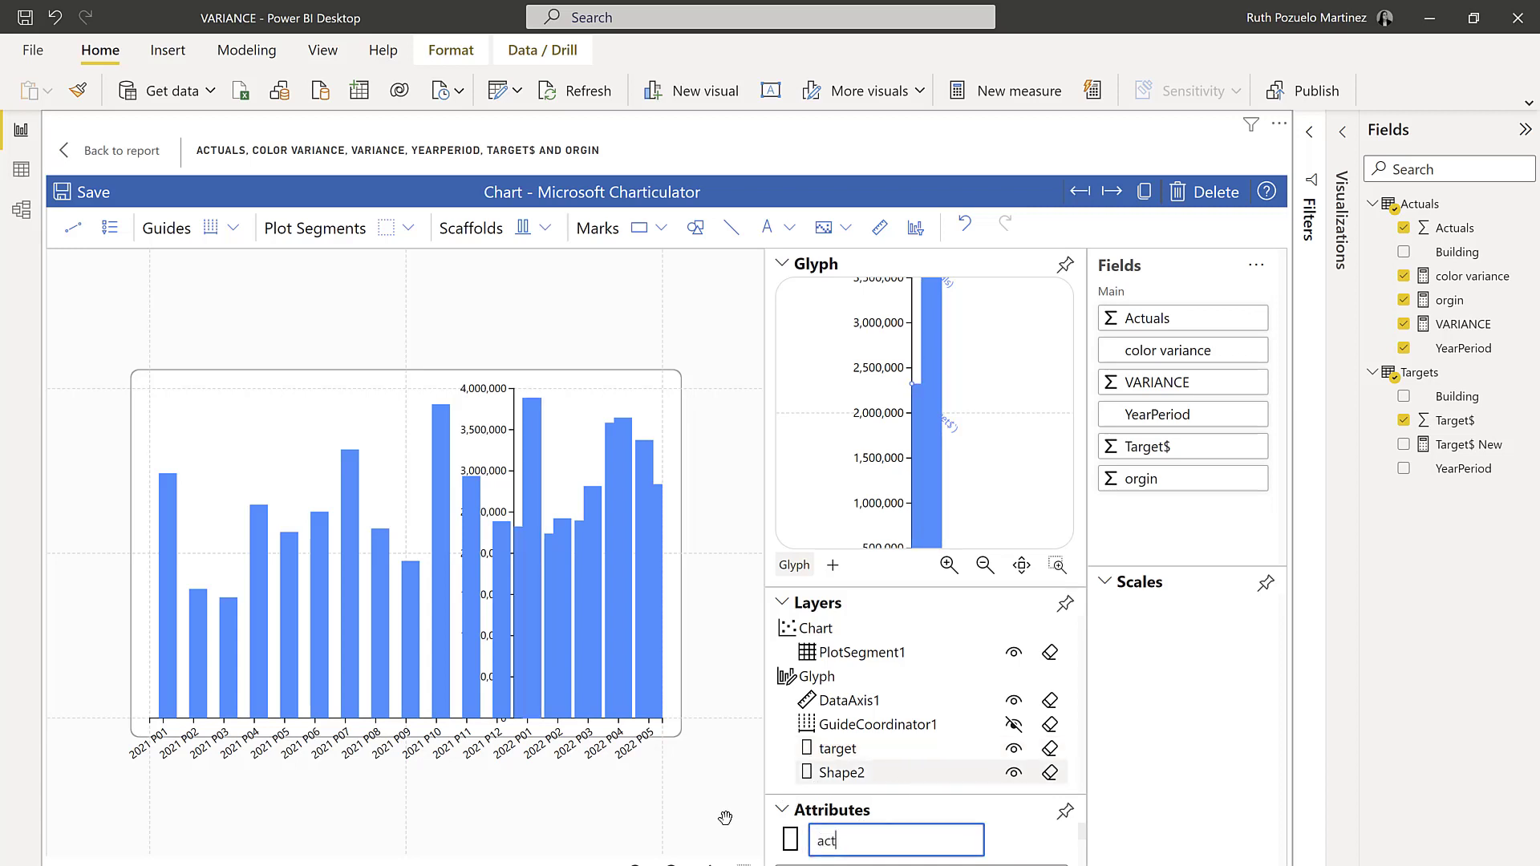
Step: Fill the act bars dark grey #525252
left_click(791, 270)
scroll(965, 607, "down", 3)
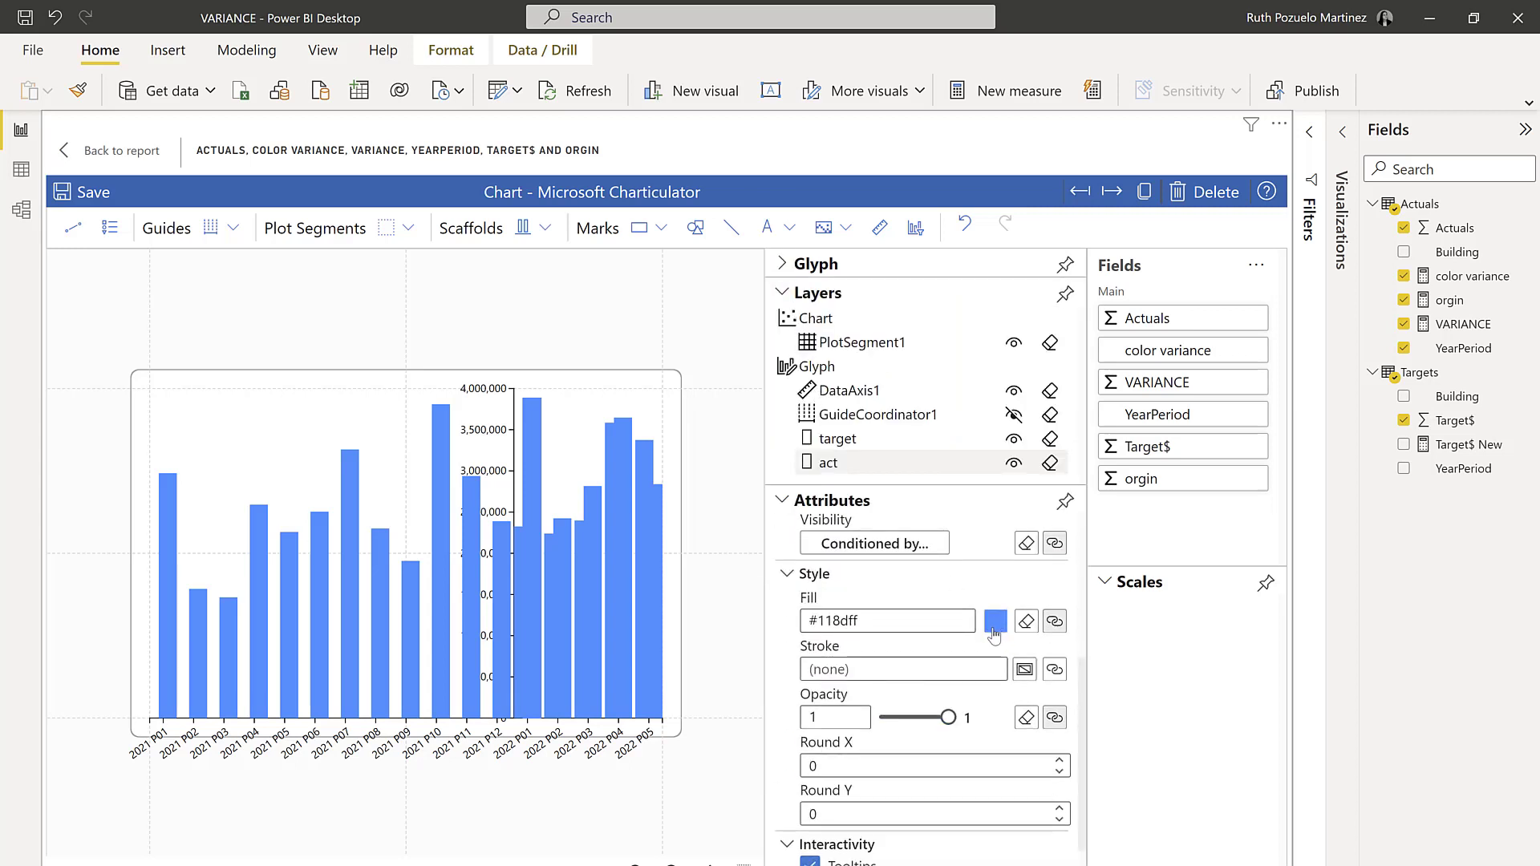
left_click(995, 621)
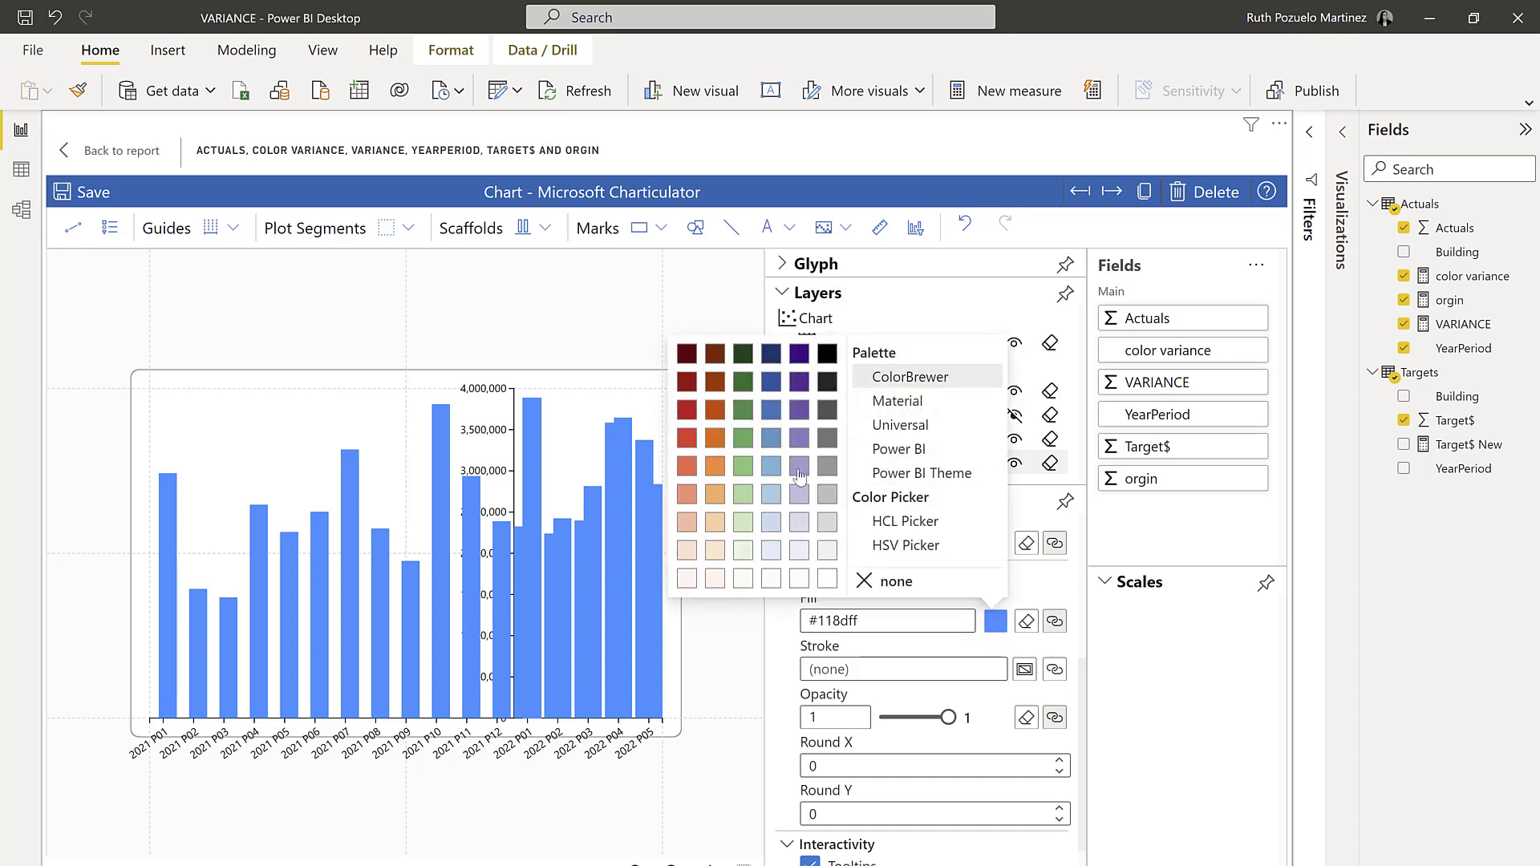
left_click(827, 411)
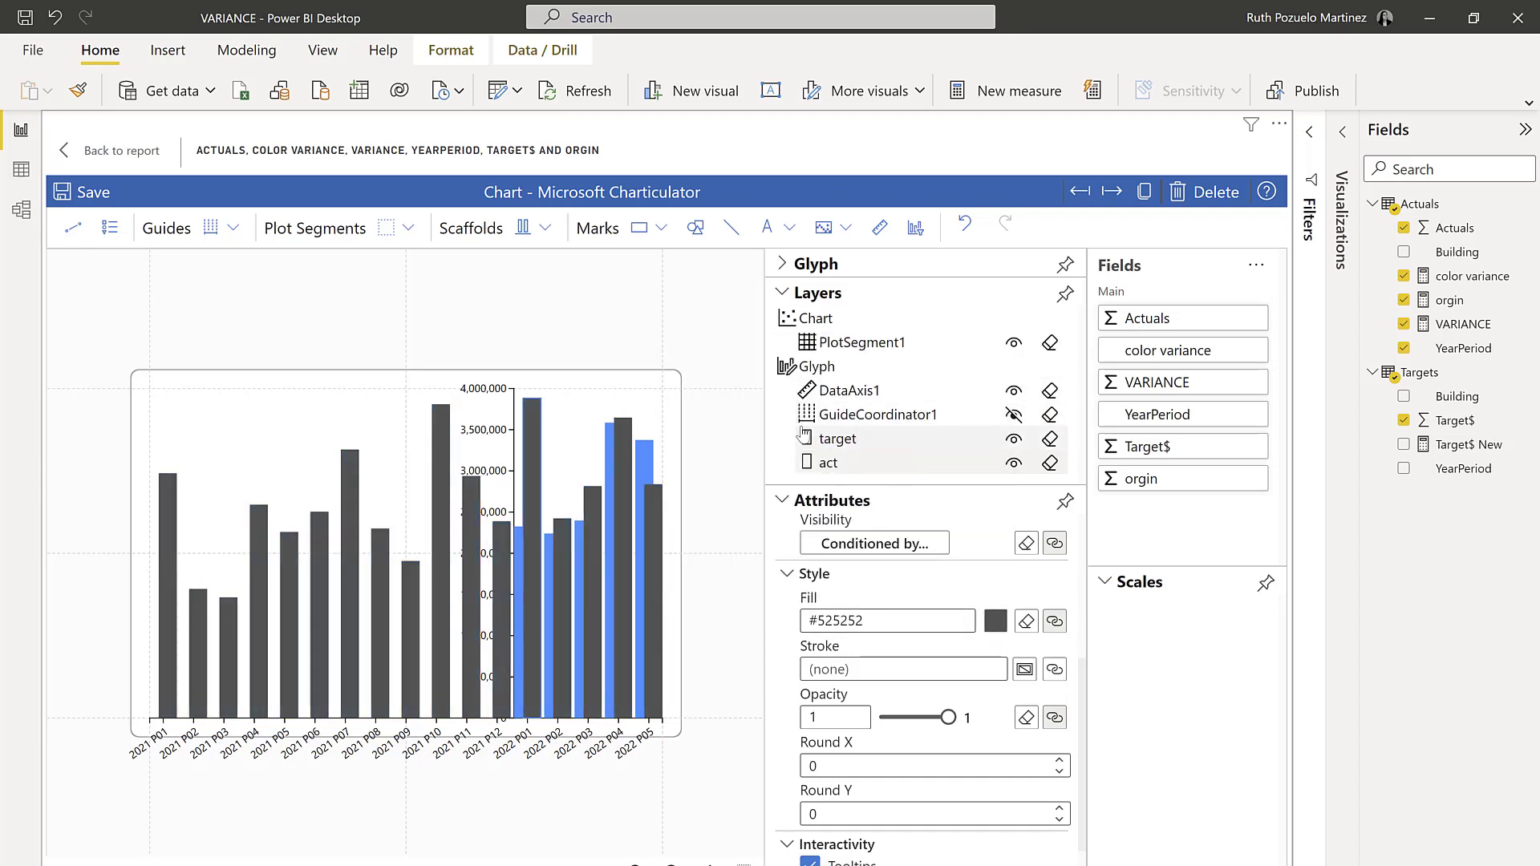
Step: Remove the target bars' fill, outline them in #525252, and lower the chart top to the guide
left_click(838, 447)
scroll(923, 642, "down", 3)
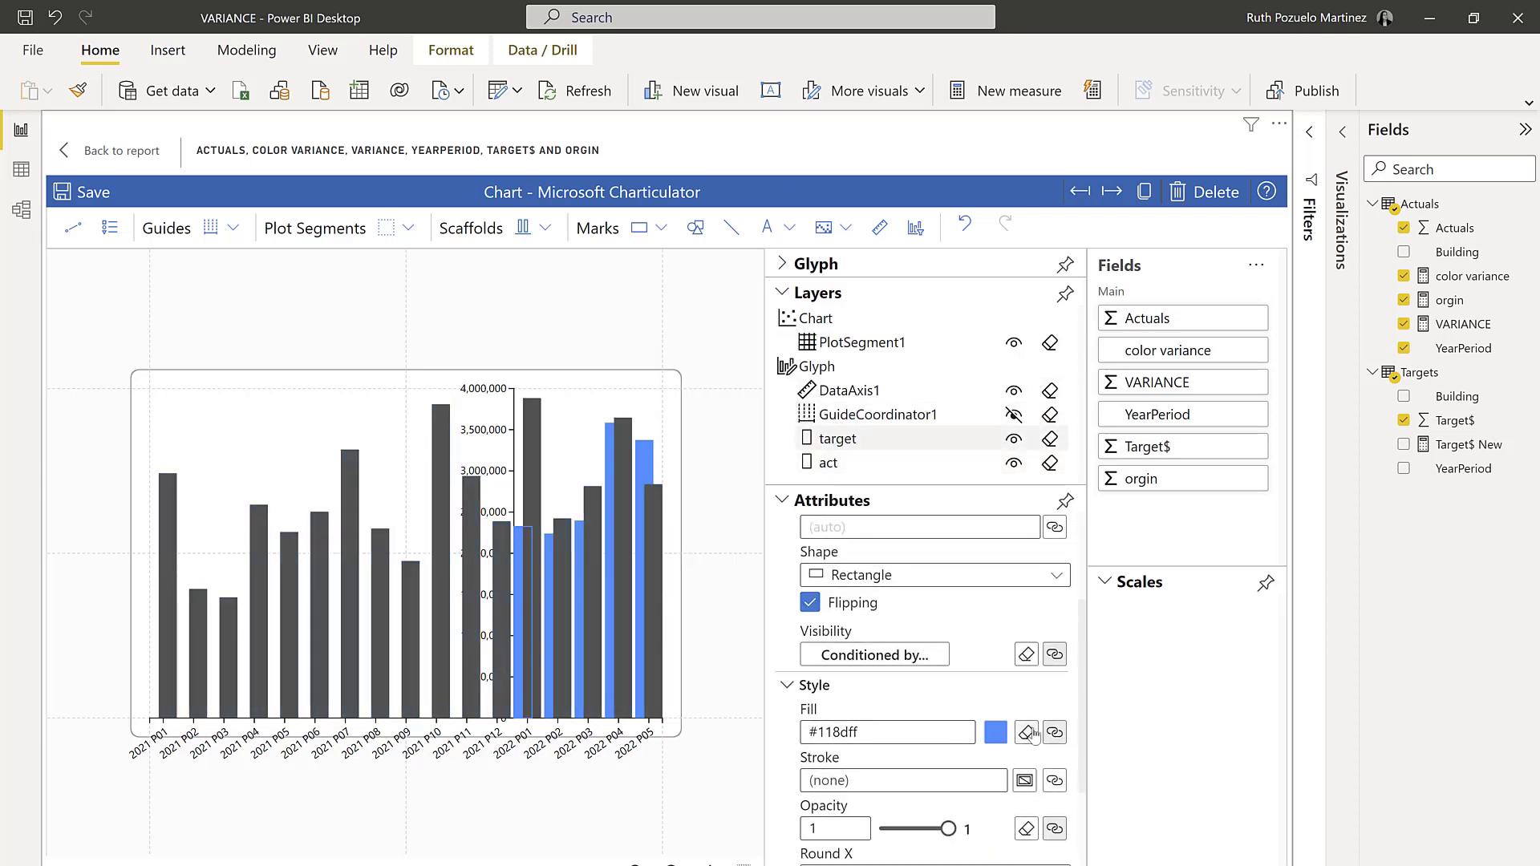
left_click(1025, 737)
left_click(1025, 782)
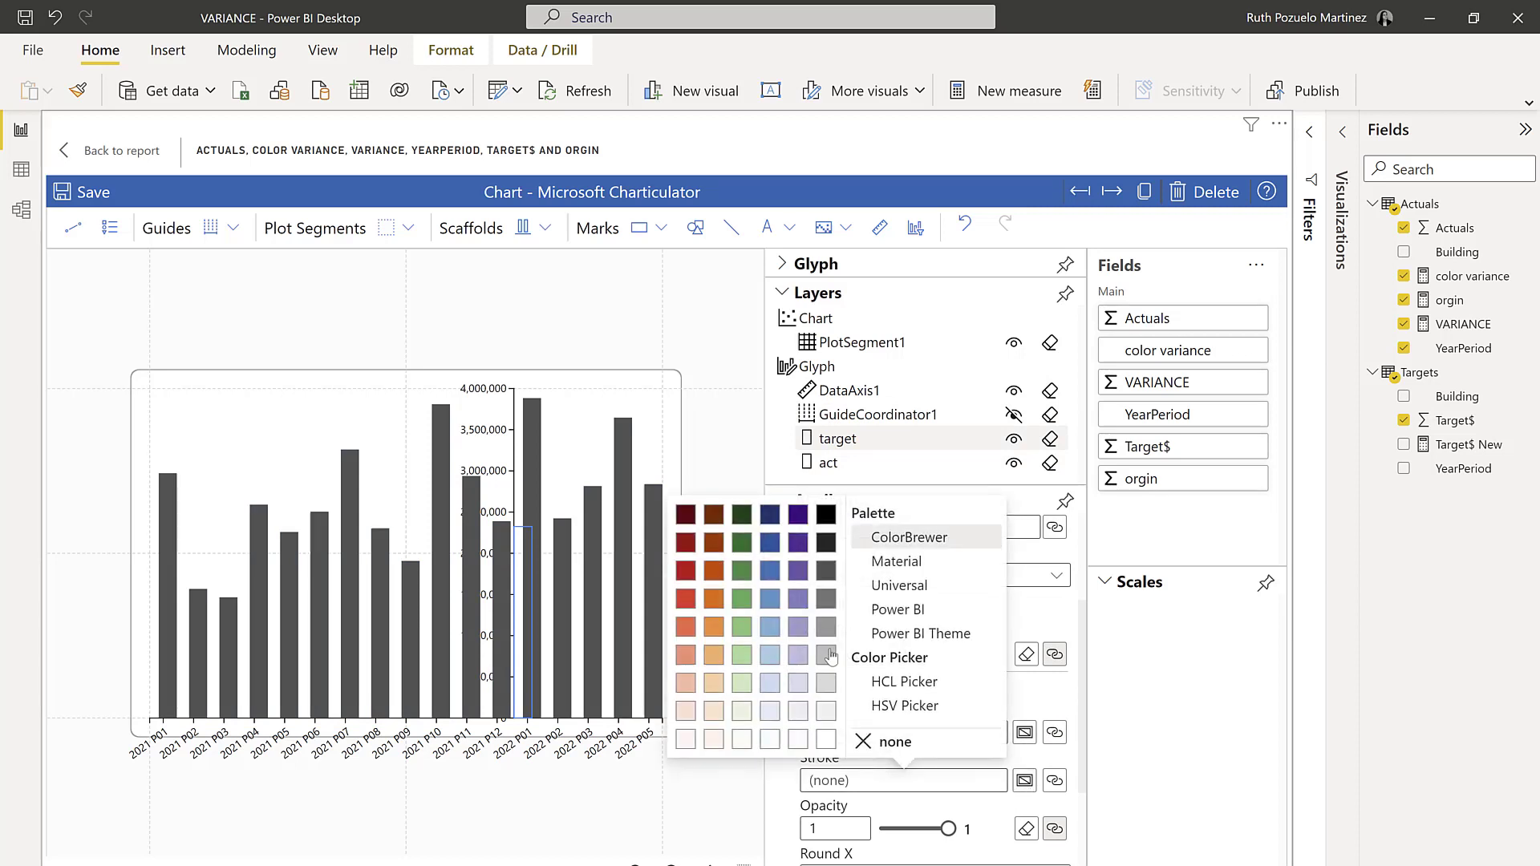
left_click(827, 570)
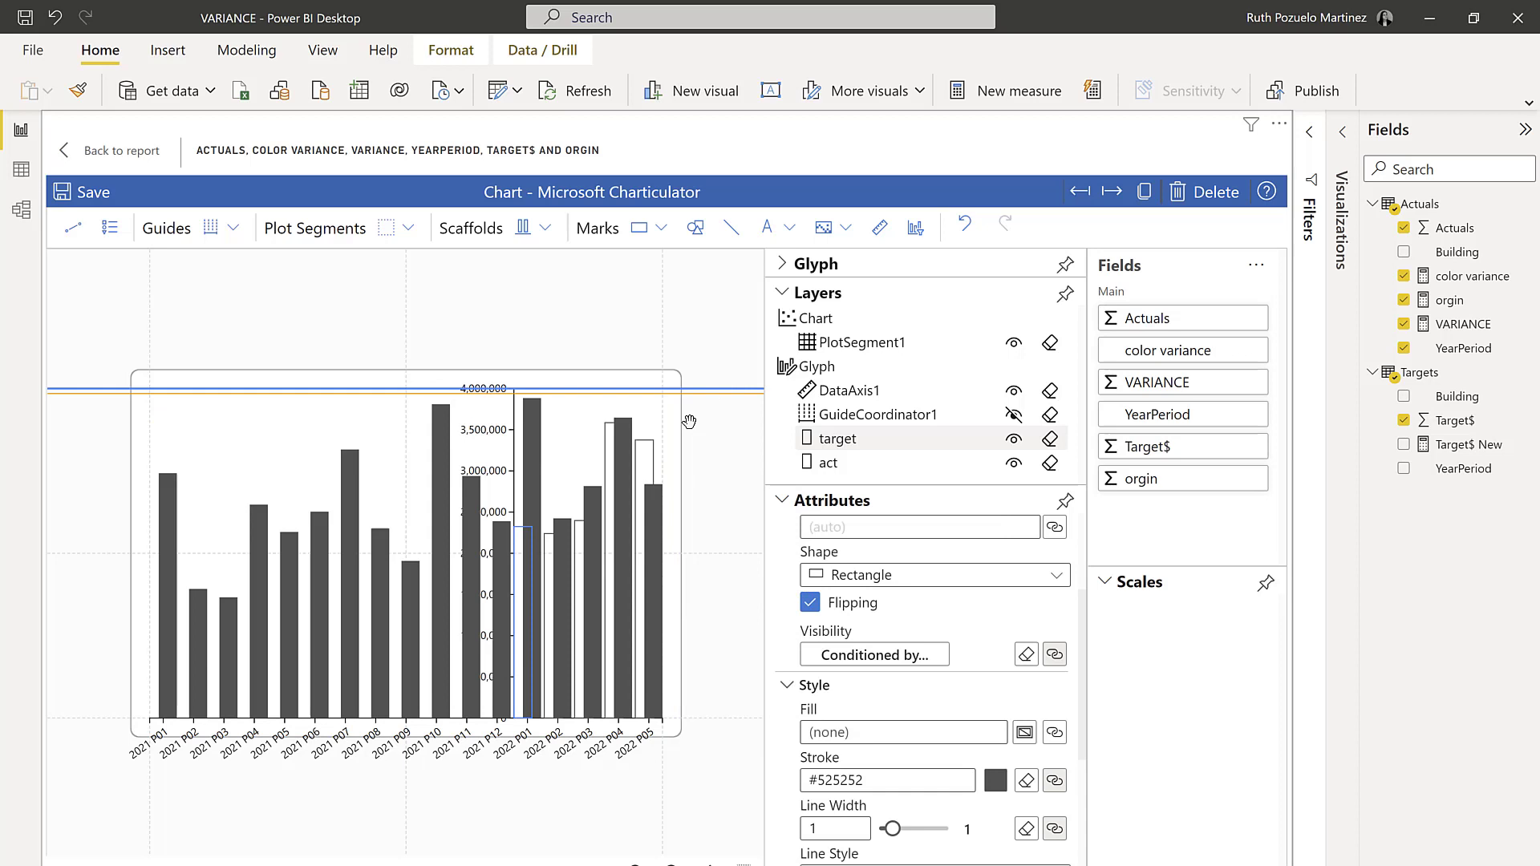
left_click_drag(683, 467, 691, 477)
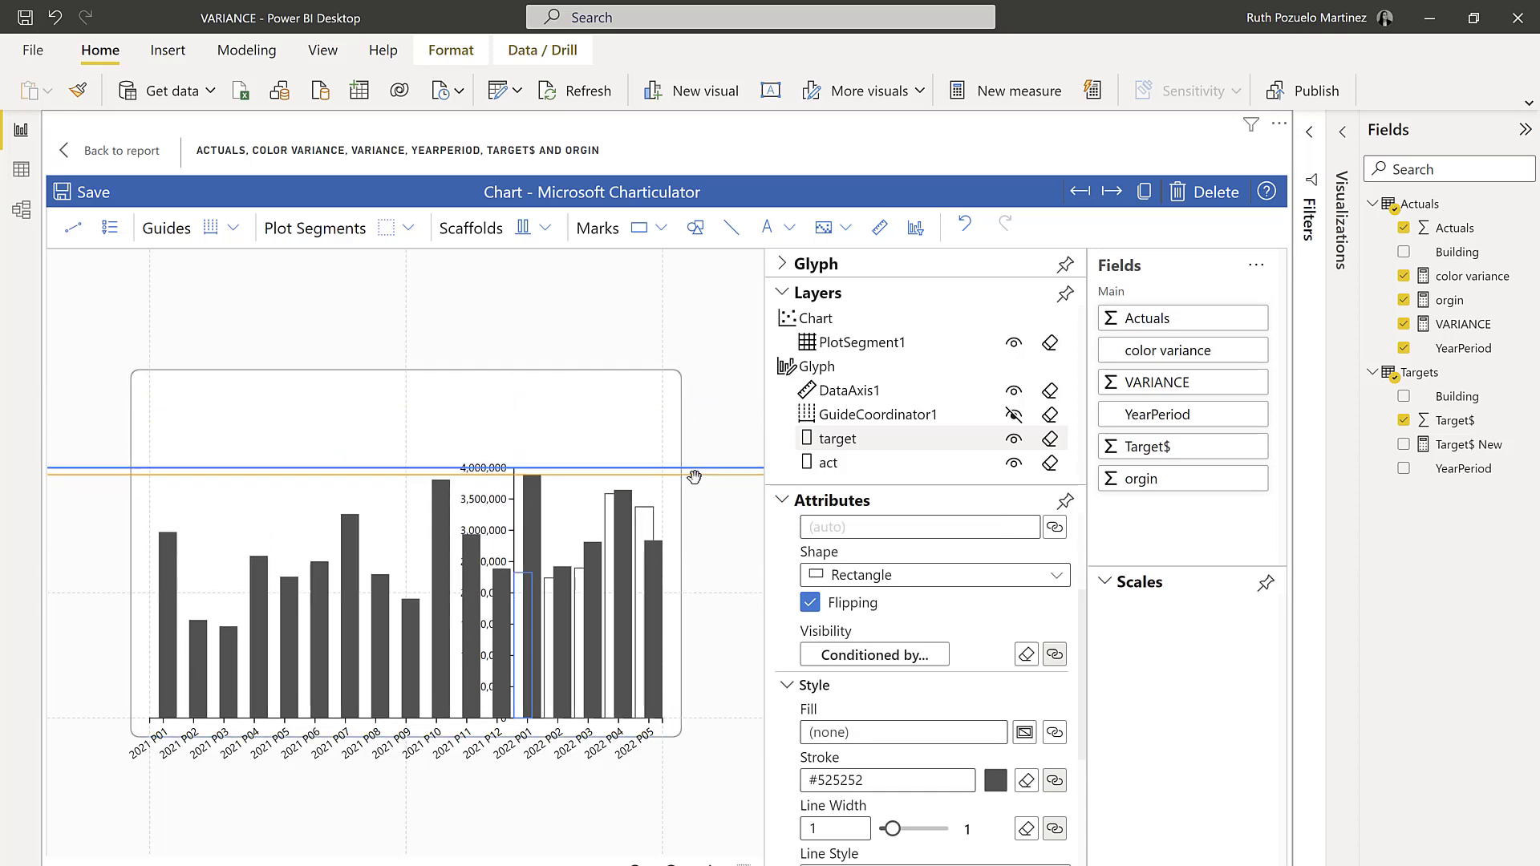
Step: Place two horizontal guides above the bars
left_click(232, 237)
left_click(237, 258)
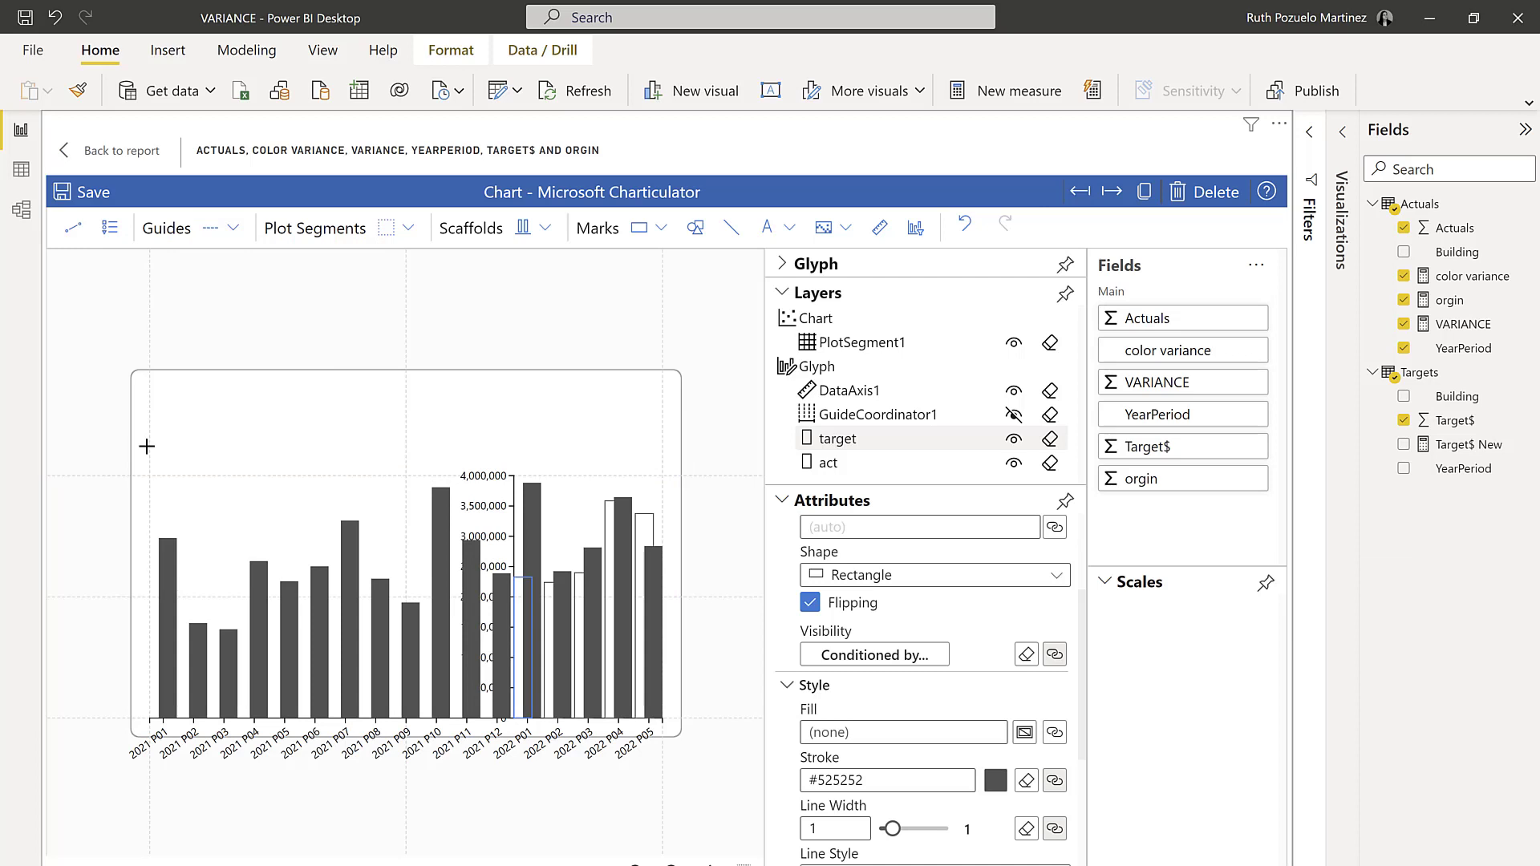
left_click(86, 445)
left_click(232, 228)
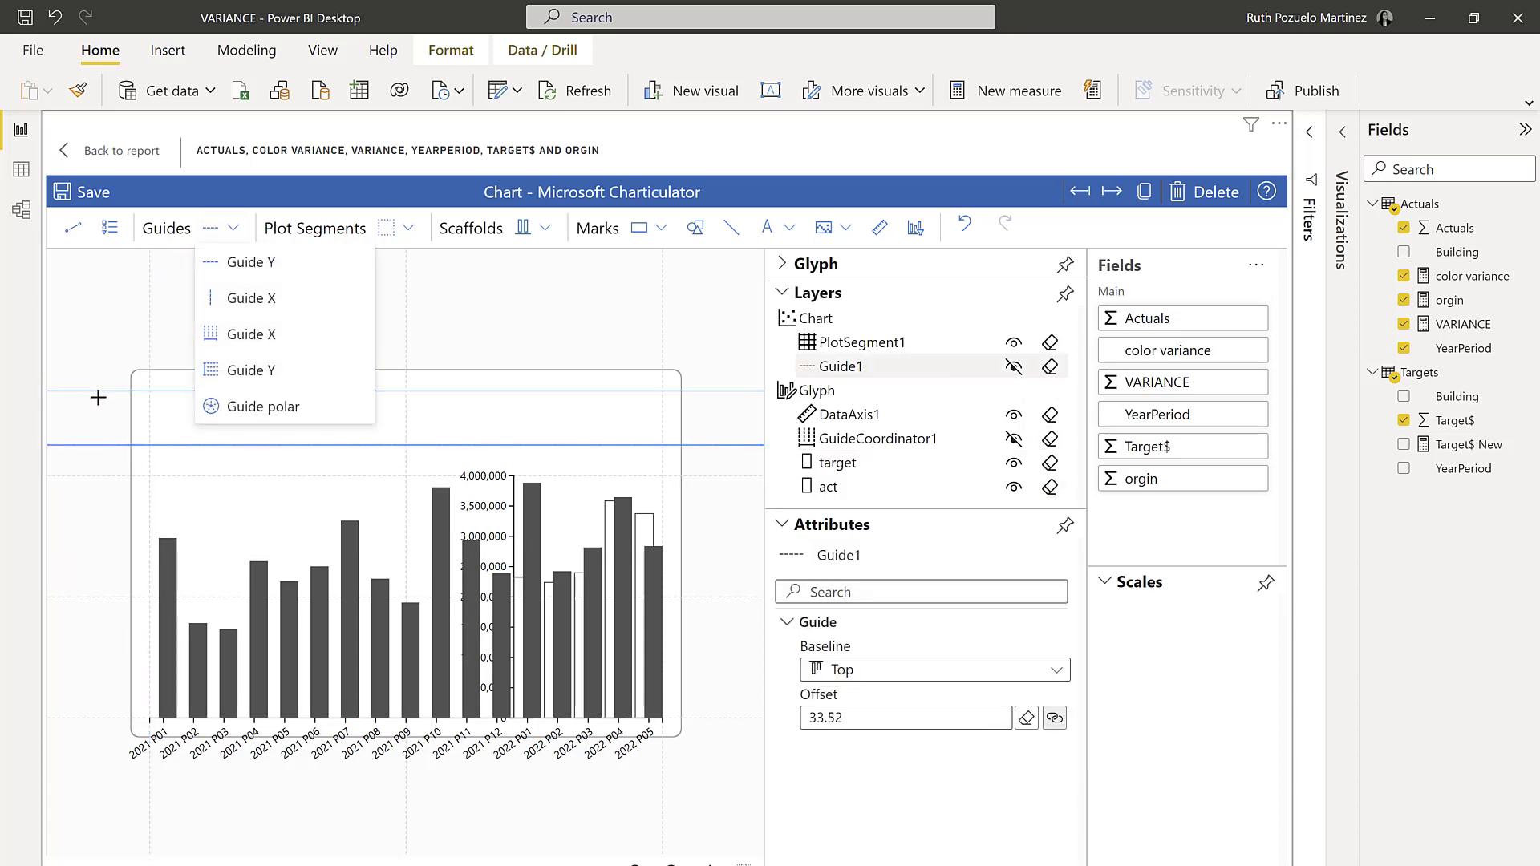
left_click(87, 384)
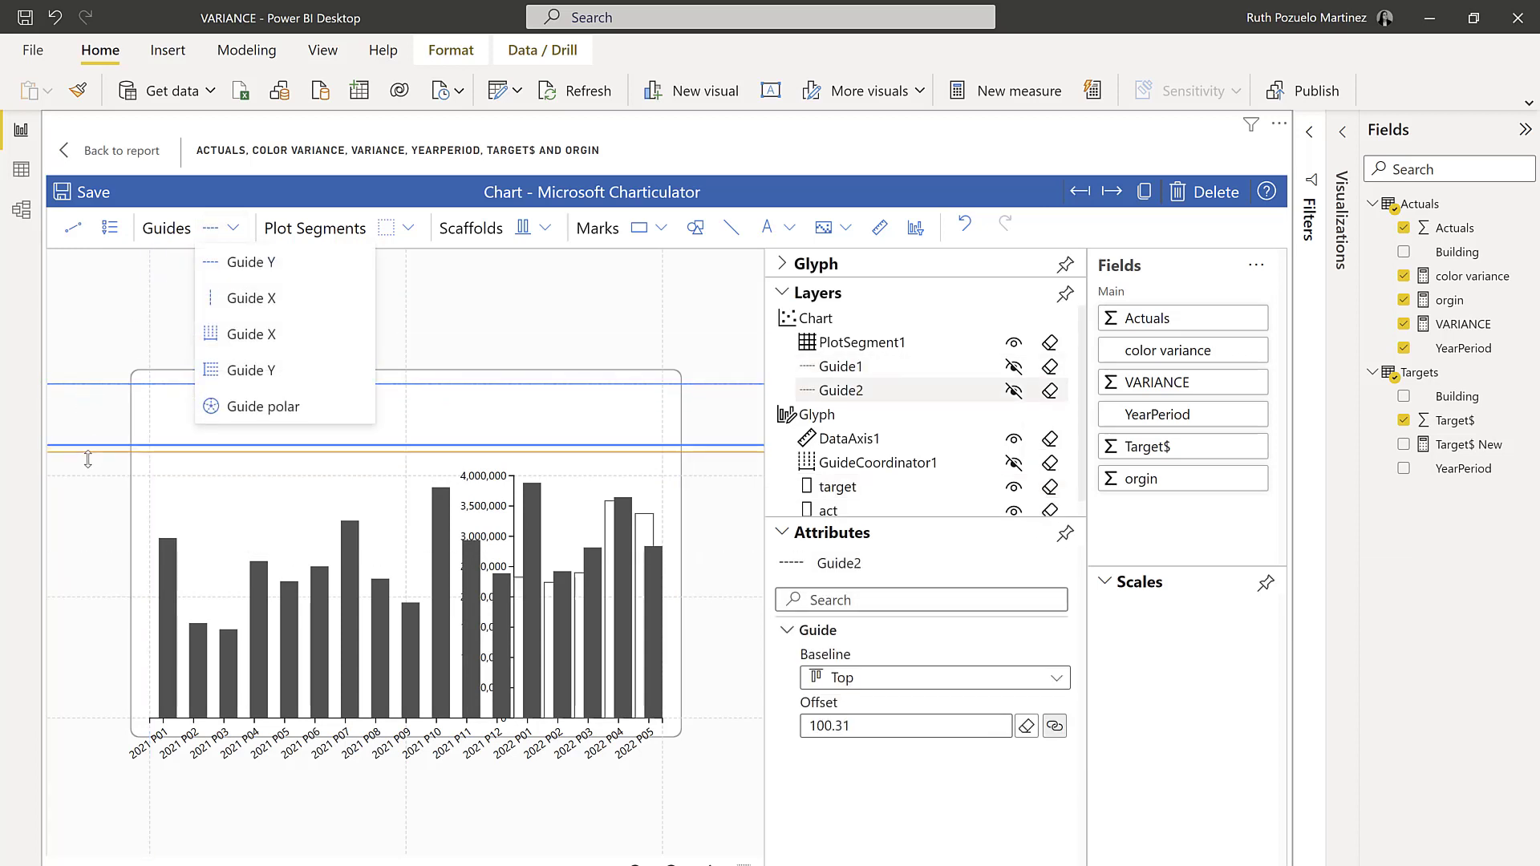
Step: Add an empty Glyph1 and draw a 2D plot region PlotSegment2 between the two guides
left_click(784, 265)
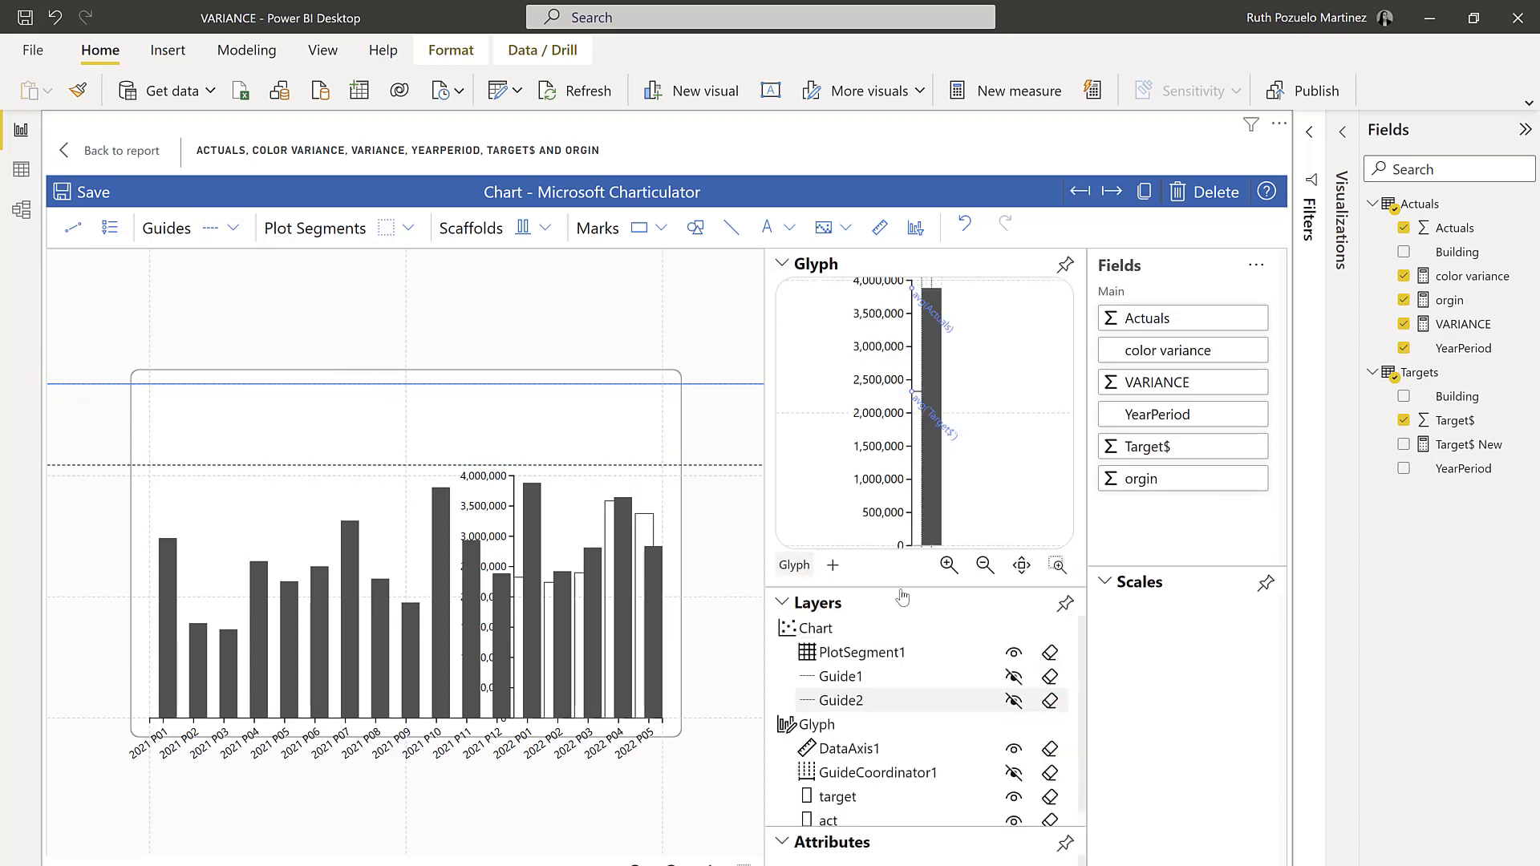
left_click(834, 567)
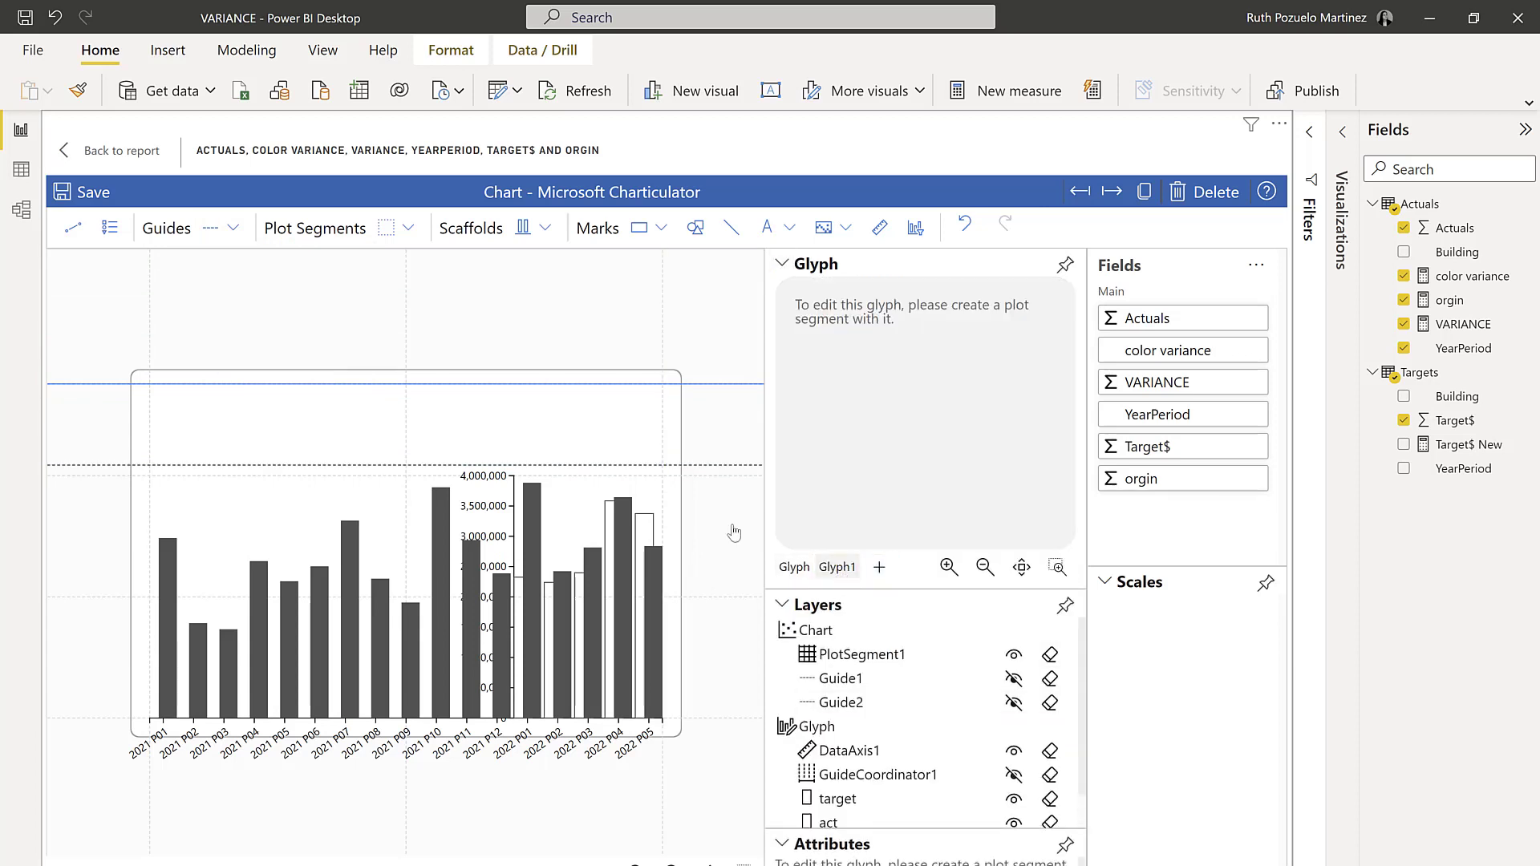
left_click(384, 231)
left_click_drag(170, 407, 673, 464)
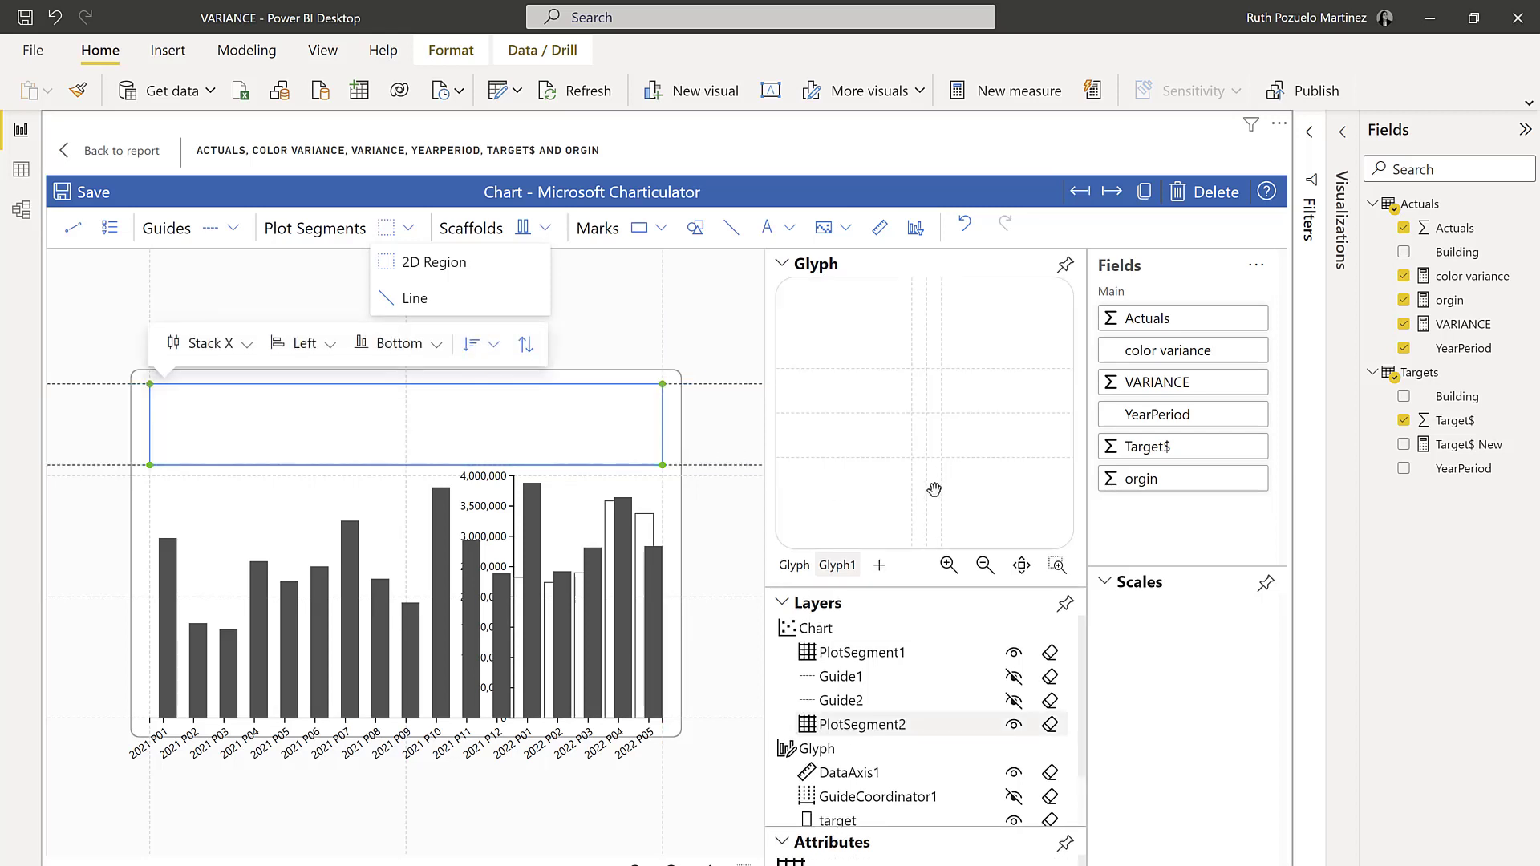
left_click(782, 264)
left_click(727, 324)
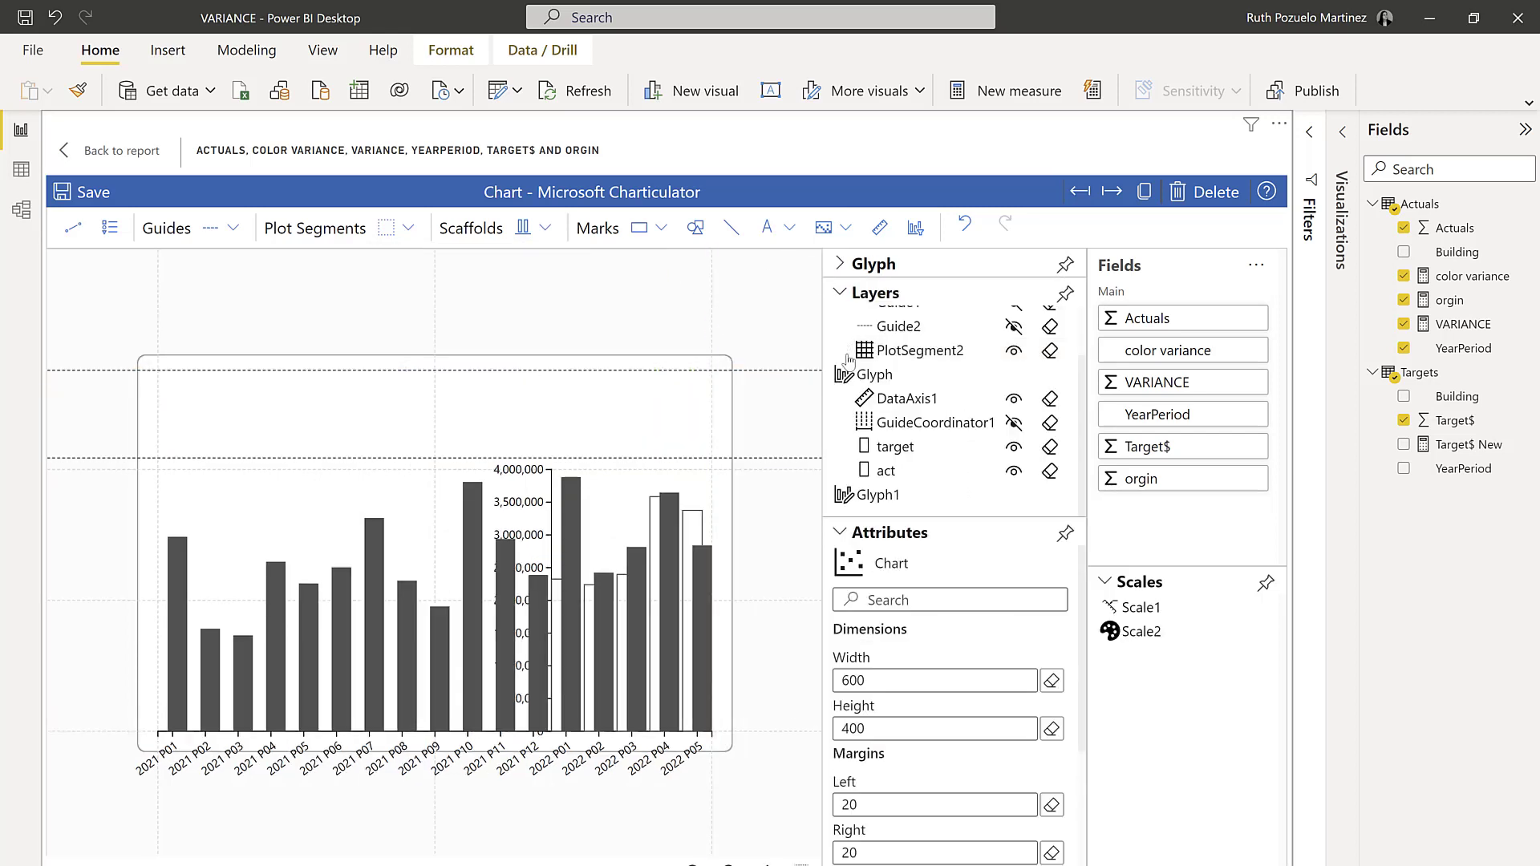
Step: Lay out the upper region by YearPeriod and draw a vertical data axis in Glyph1
left_click_drag(1183, 414, 634, 462)
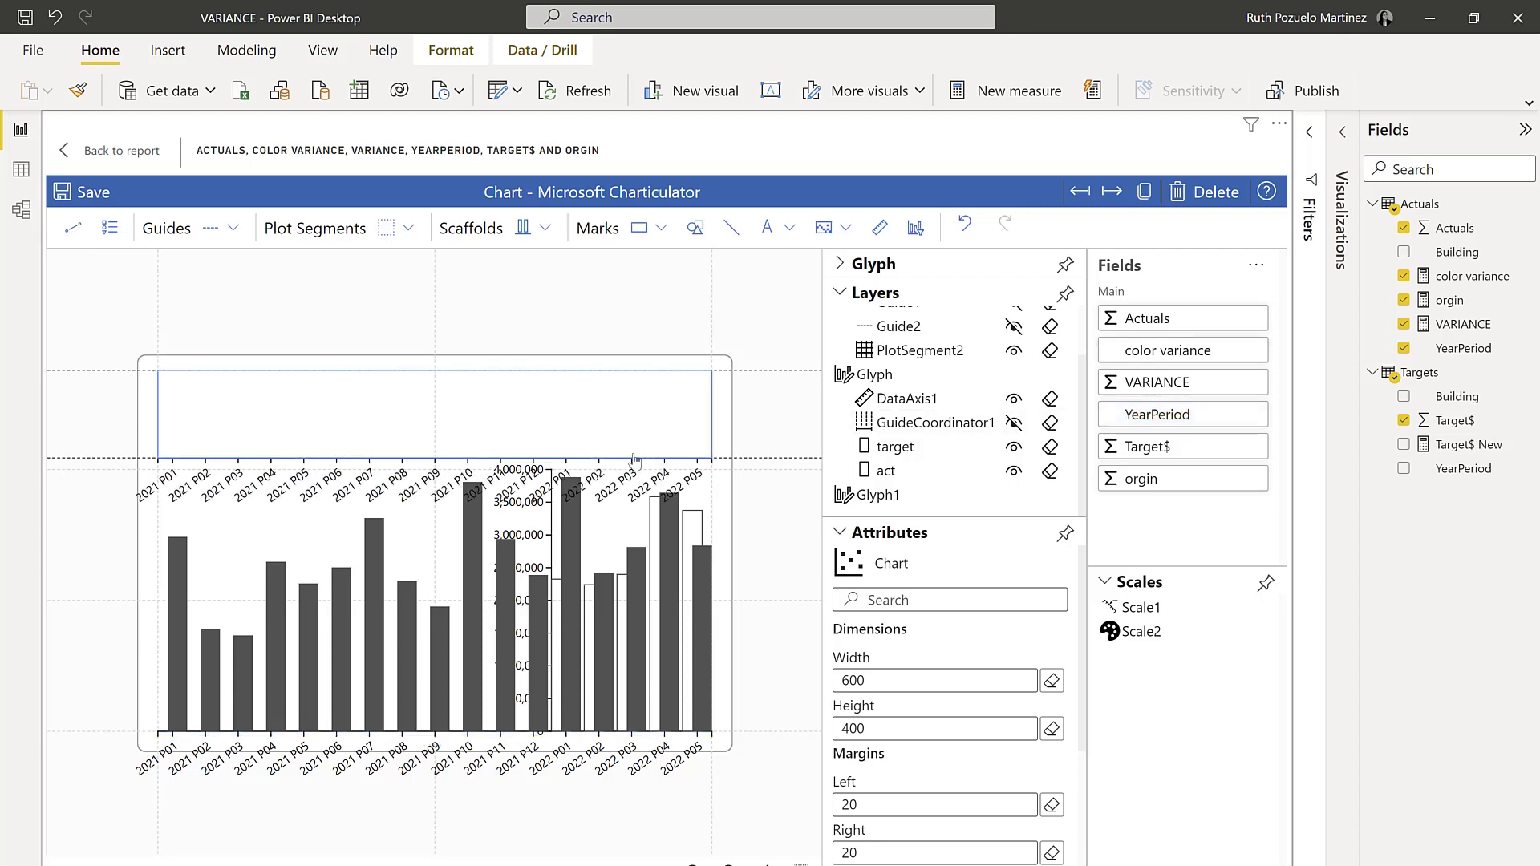
left_click(852, 265)
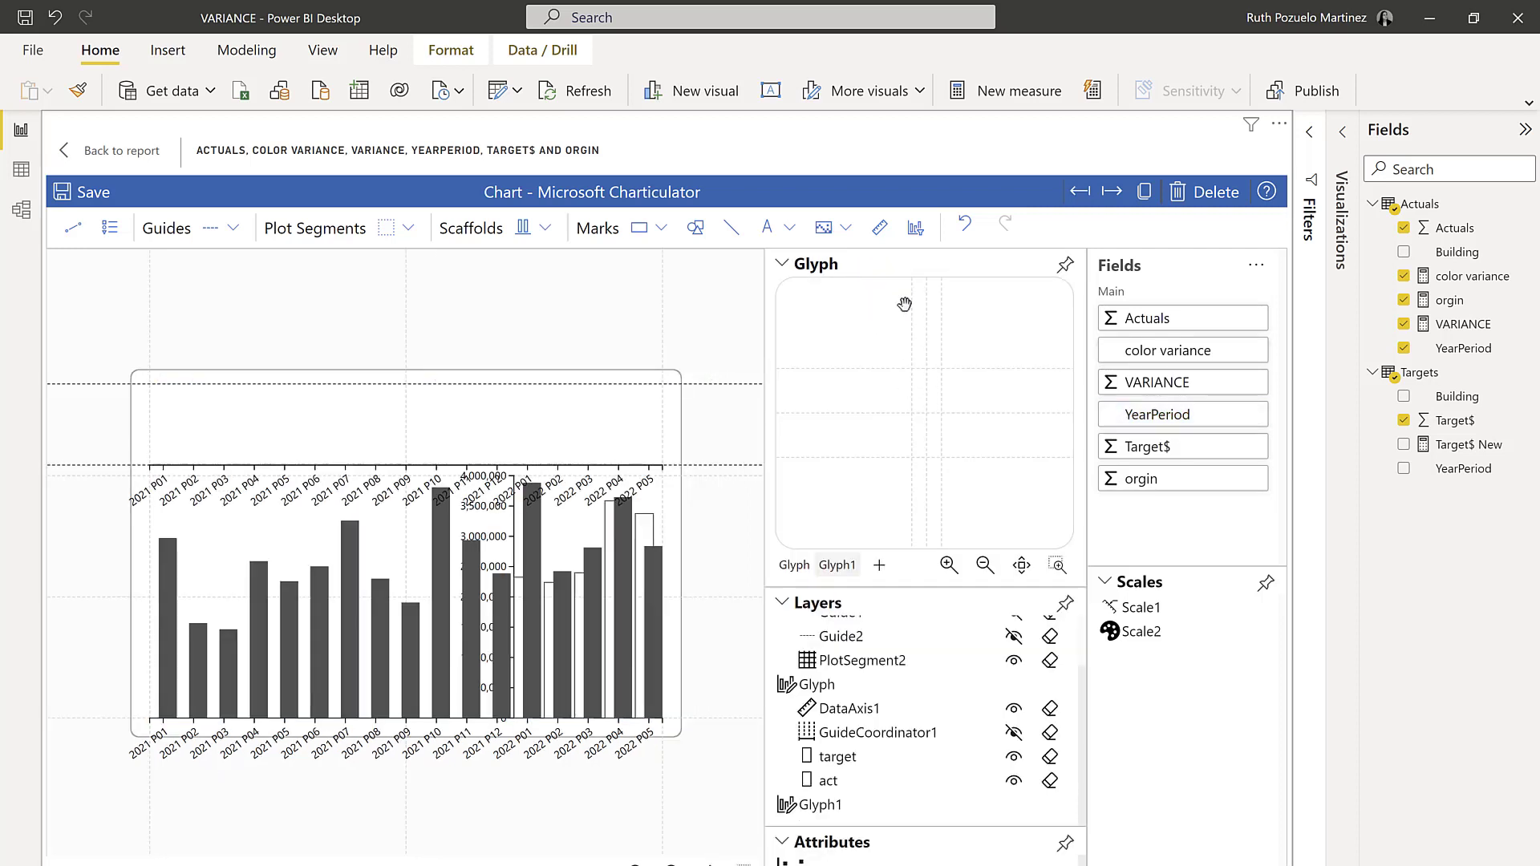
left_click(880, 227)
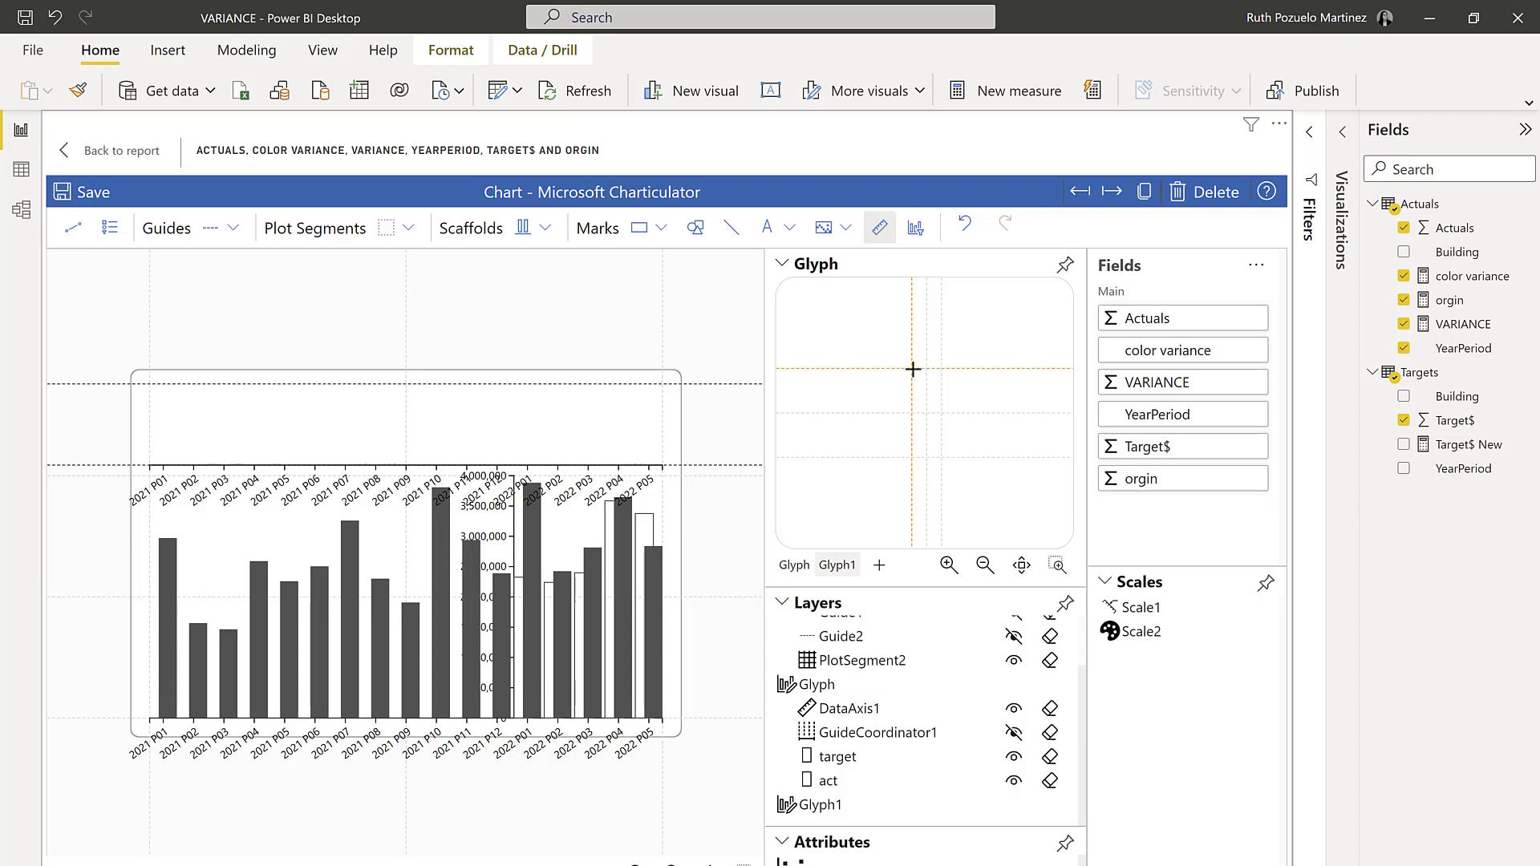
left_click_drag(912, 369, 914, 458)
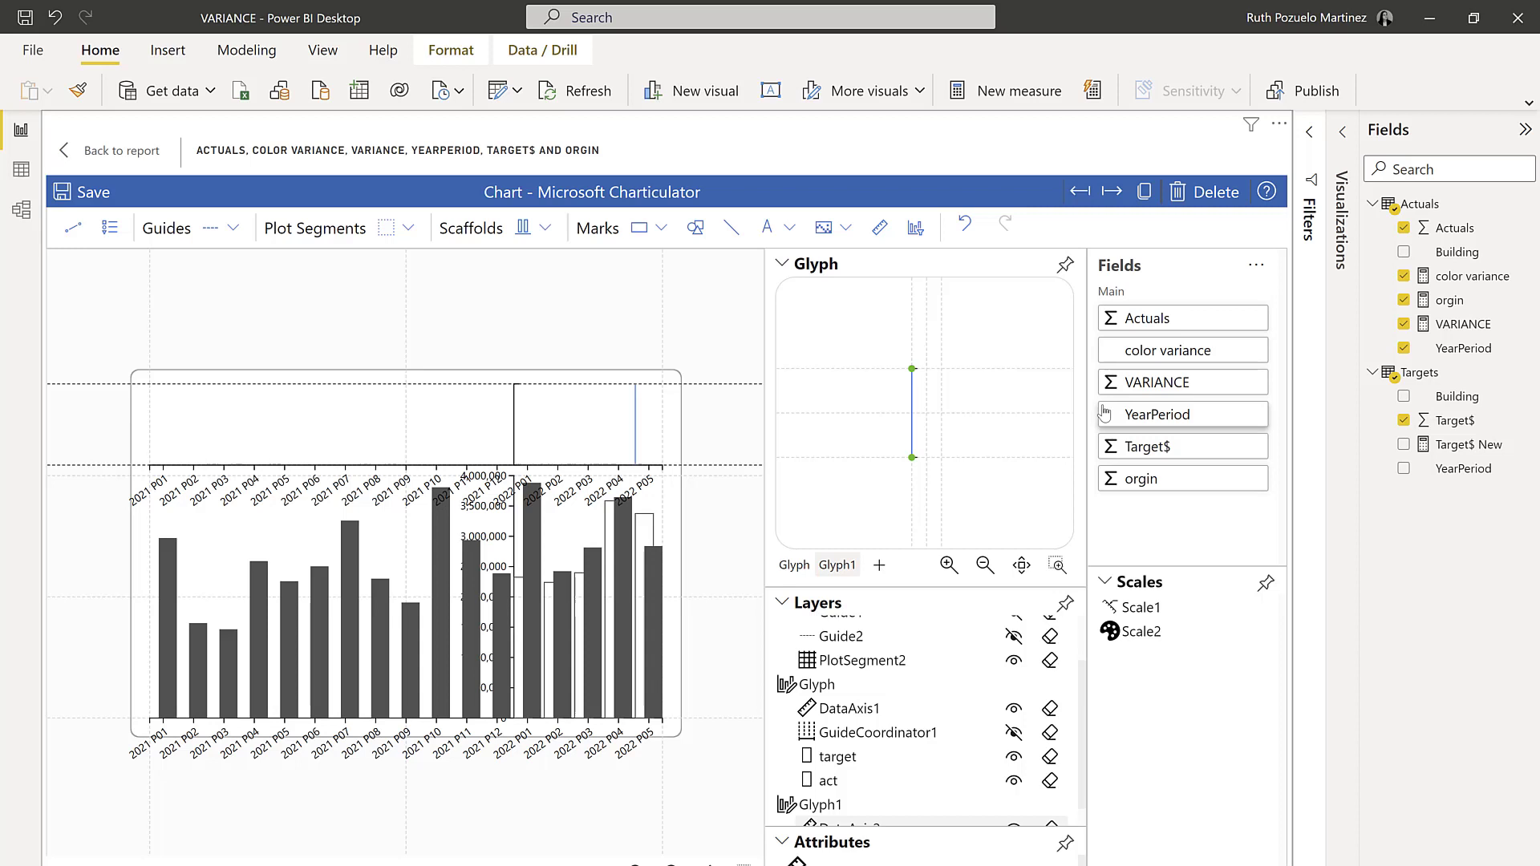
Step: Bind the glyph axis to orgin and VARIANCE, giving a 0 to -1,000,000 range
left_click_drag(1180, 479, 931, 430)
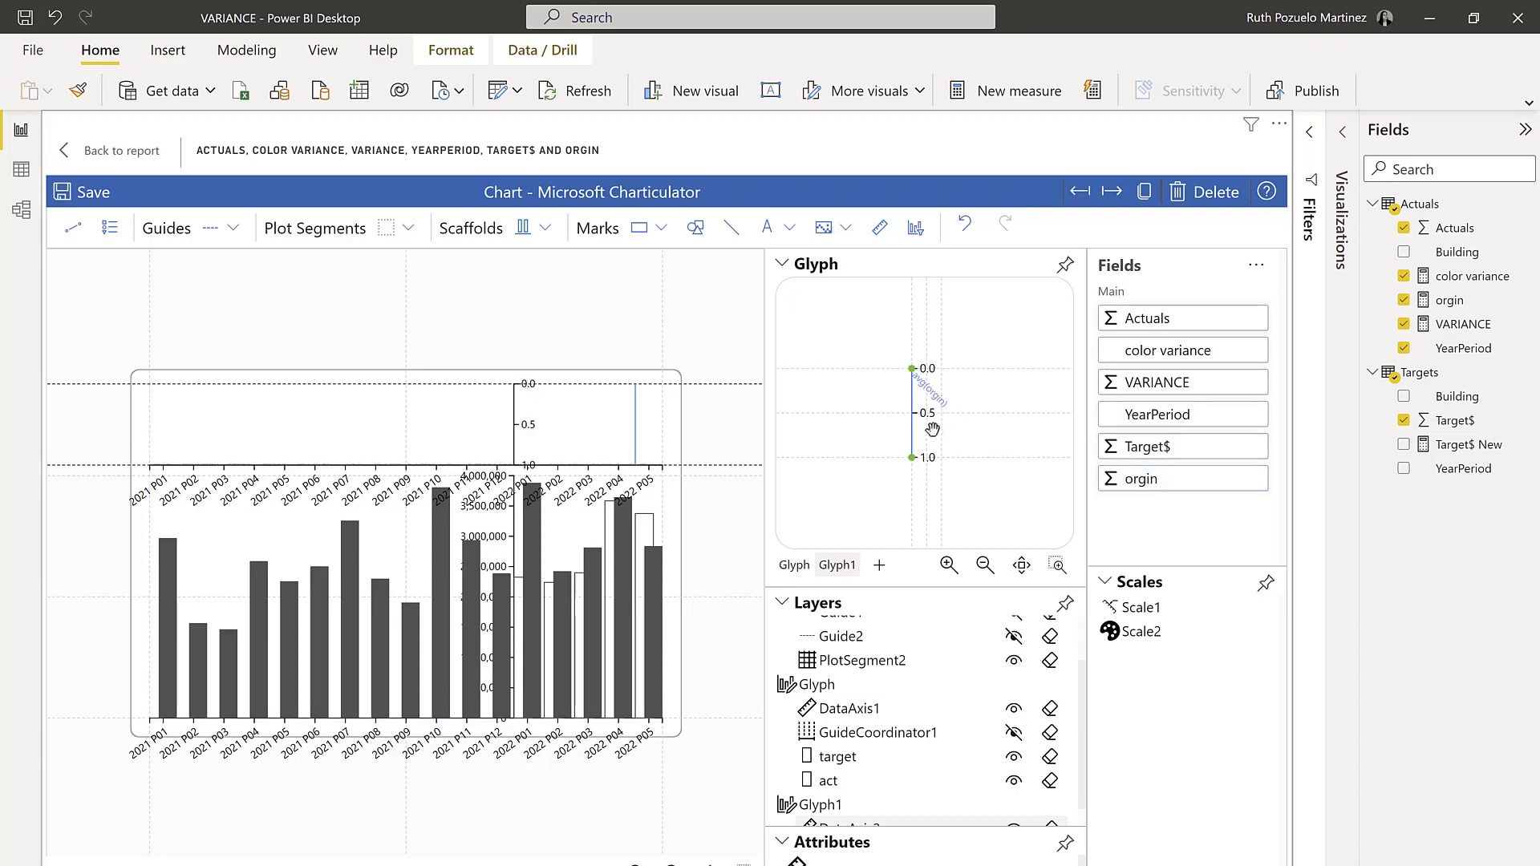
scroll(997, 437, "up", 2)
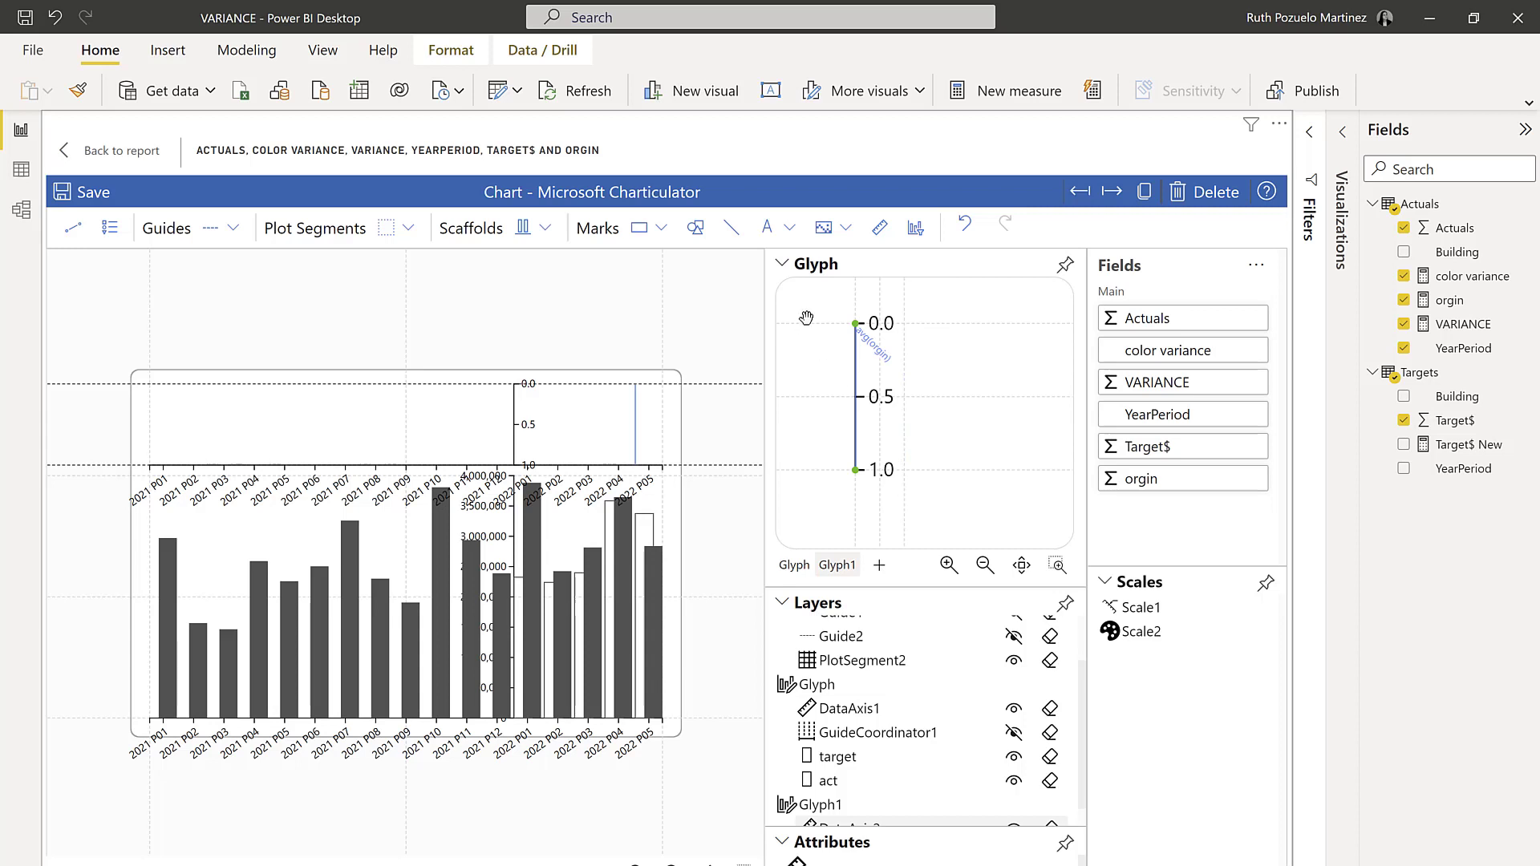
scroll(806, 318, "up", 2)
scroll(1029, 393, "down", 3)
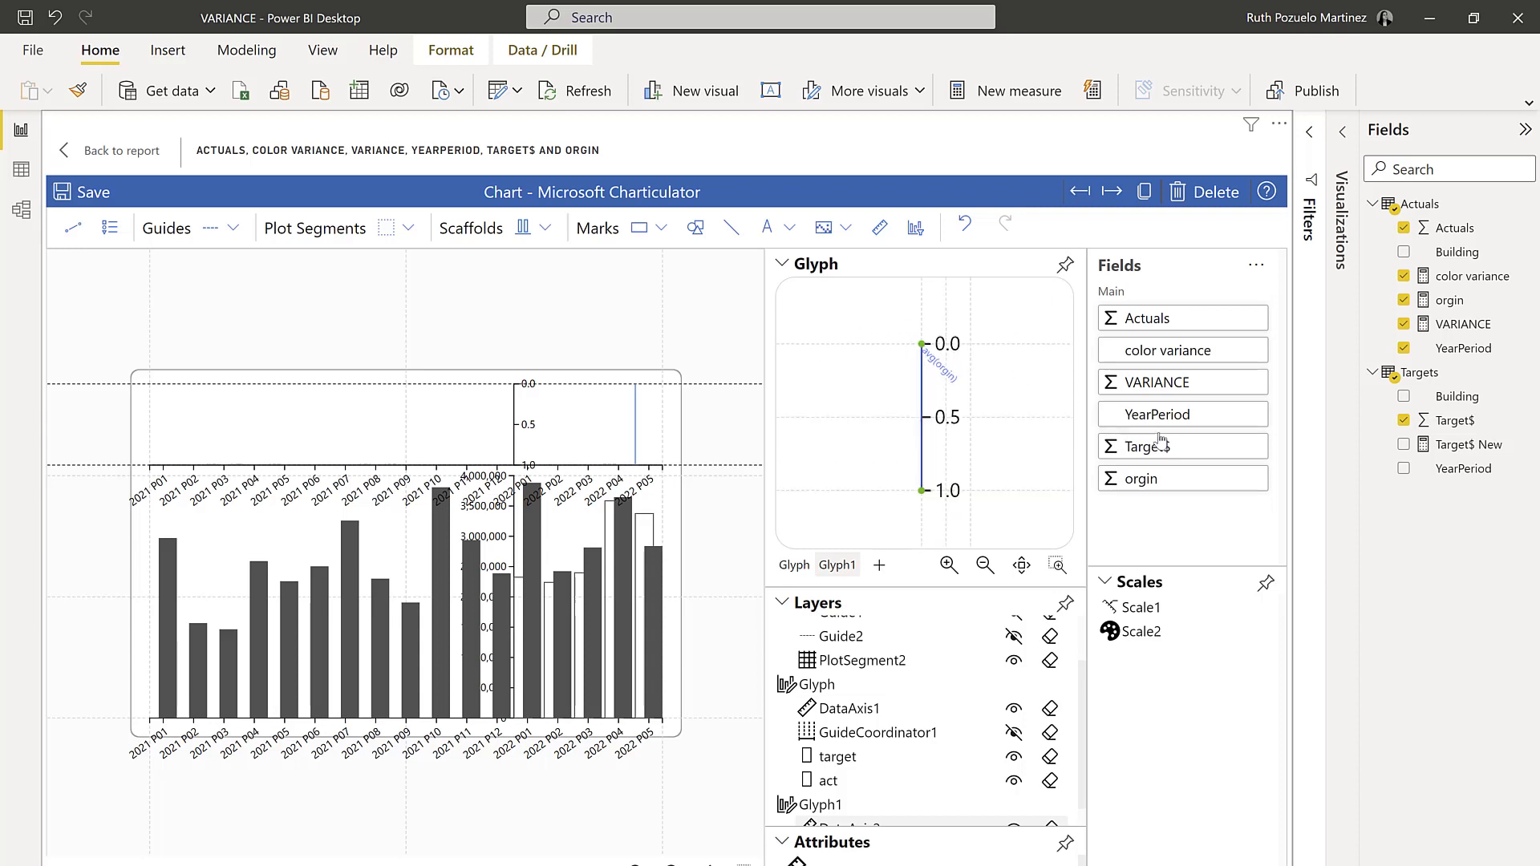
left_click_drag(1175, 384, 945, 455)
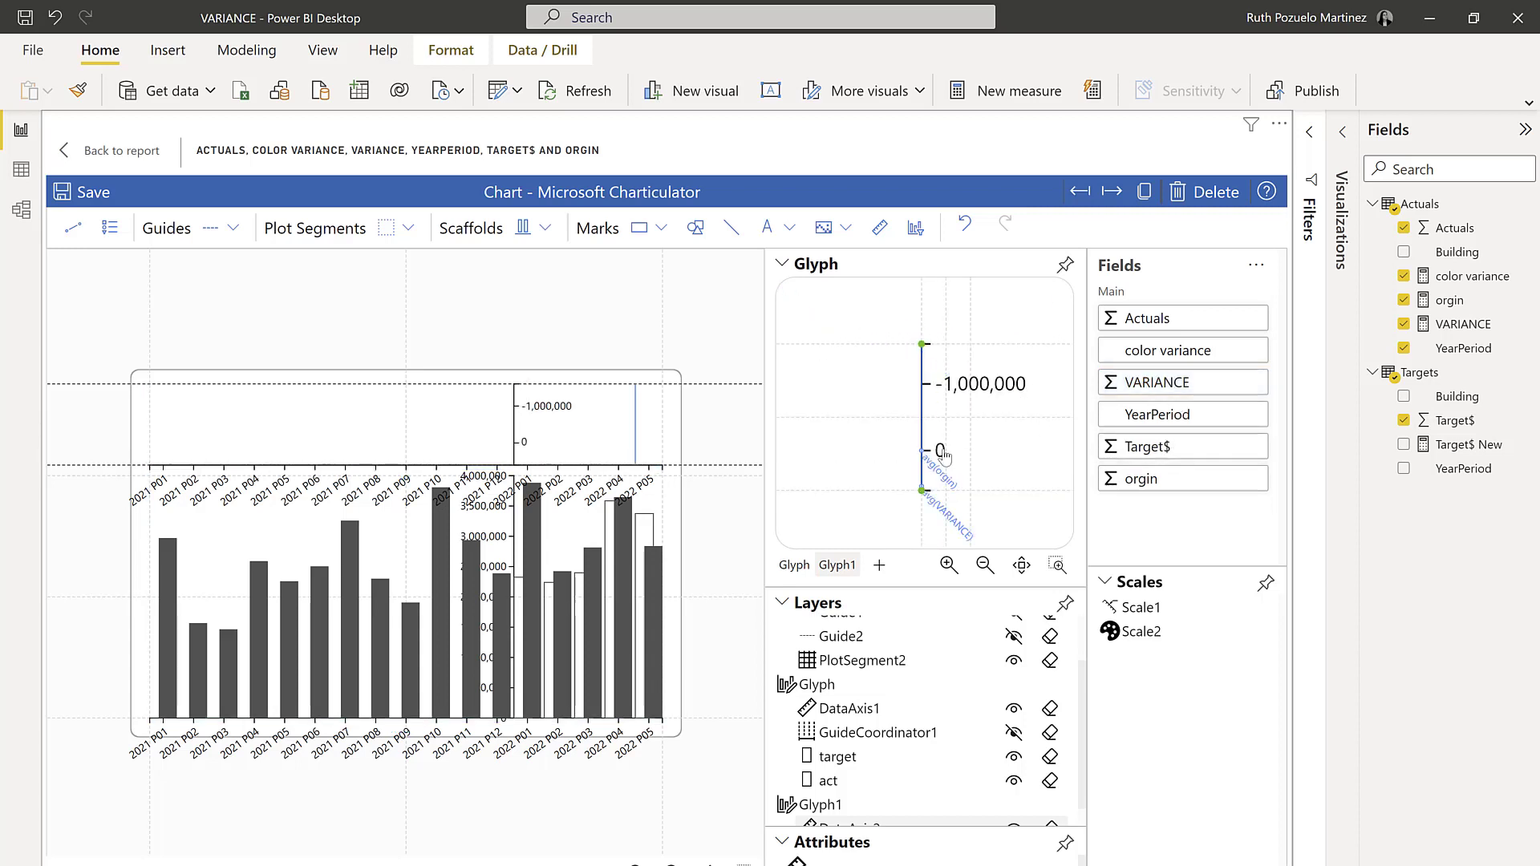
scroll(947, 495, "up", 3)
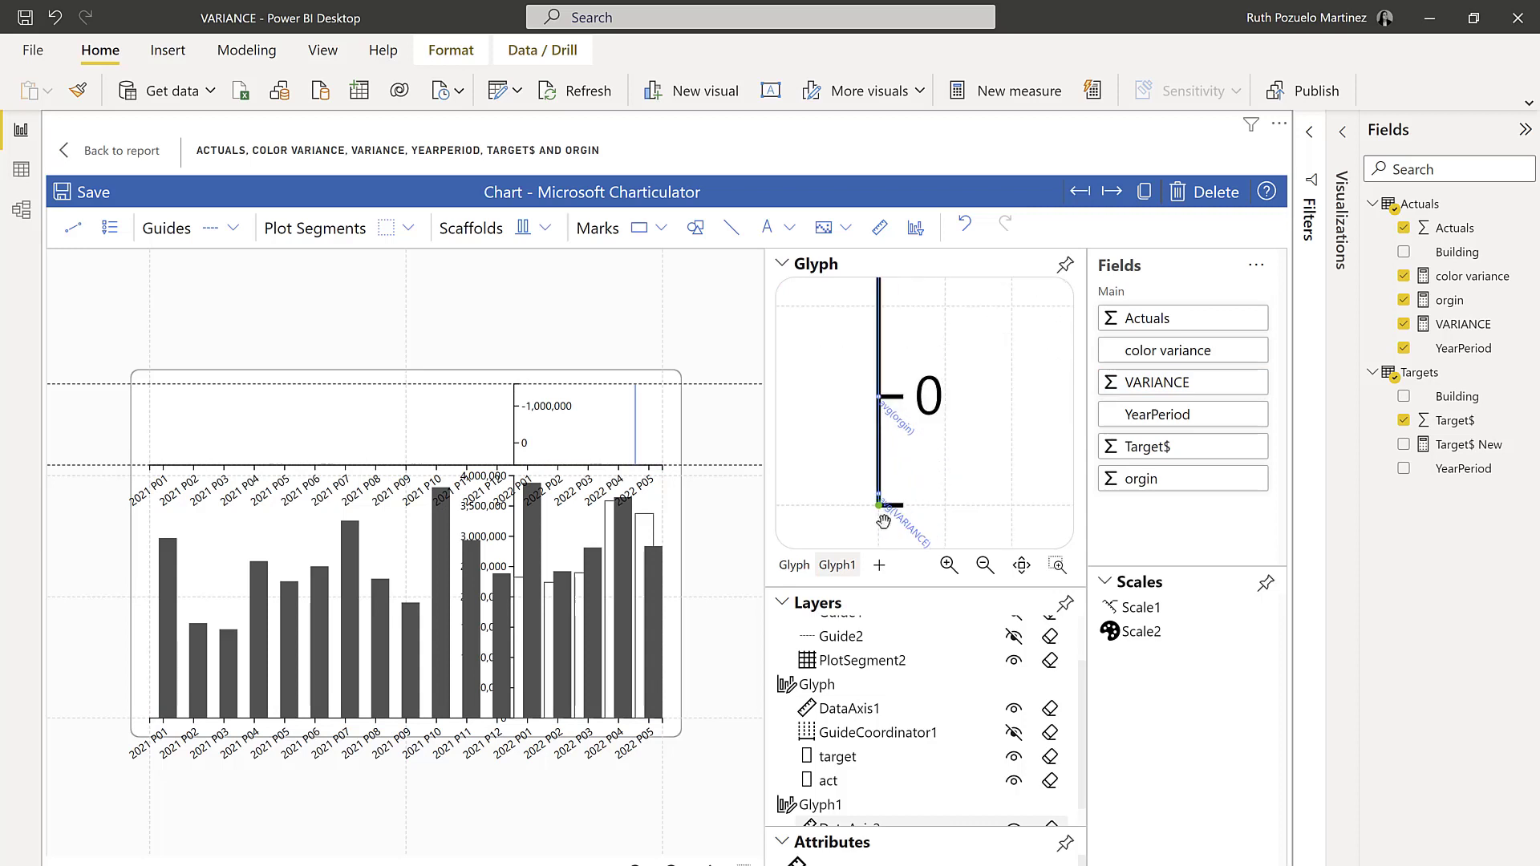
Step: Draw a rectangle variance bar rising from the axis baseline in Glyph1
left_click(639, 228)
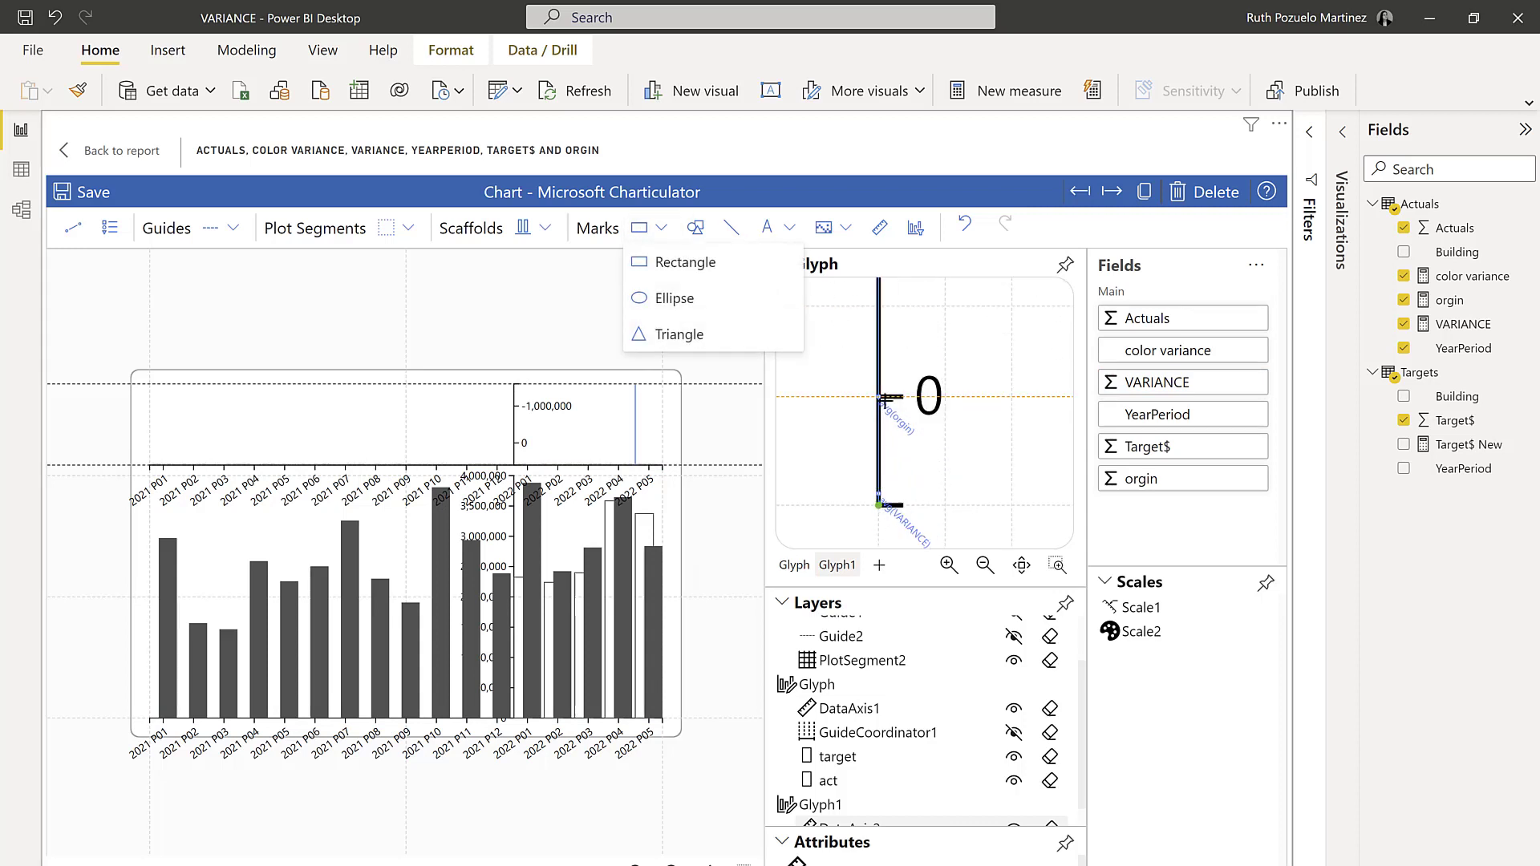
left_click_drag(900, 397, 1012, 492)
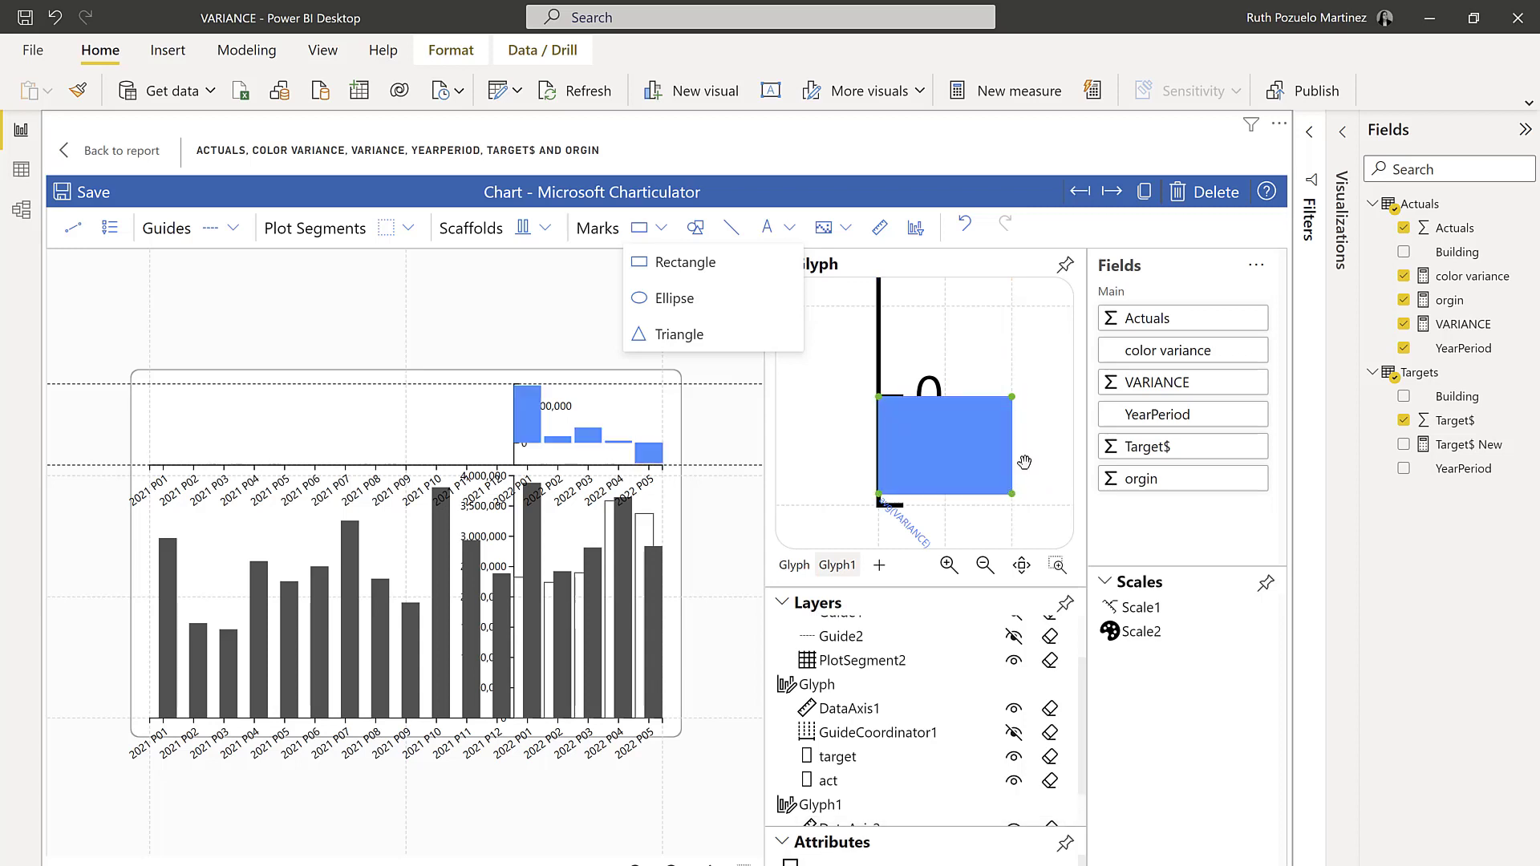
left_click(946, 266)
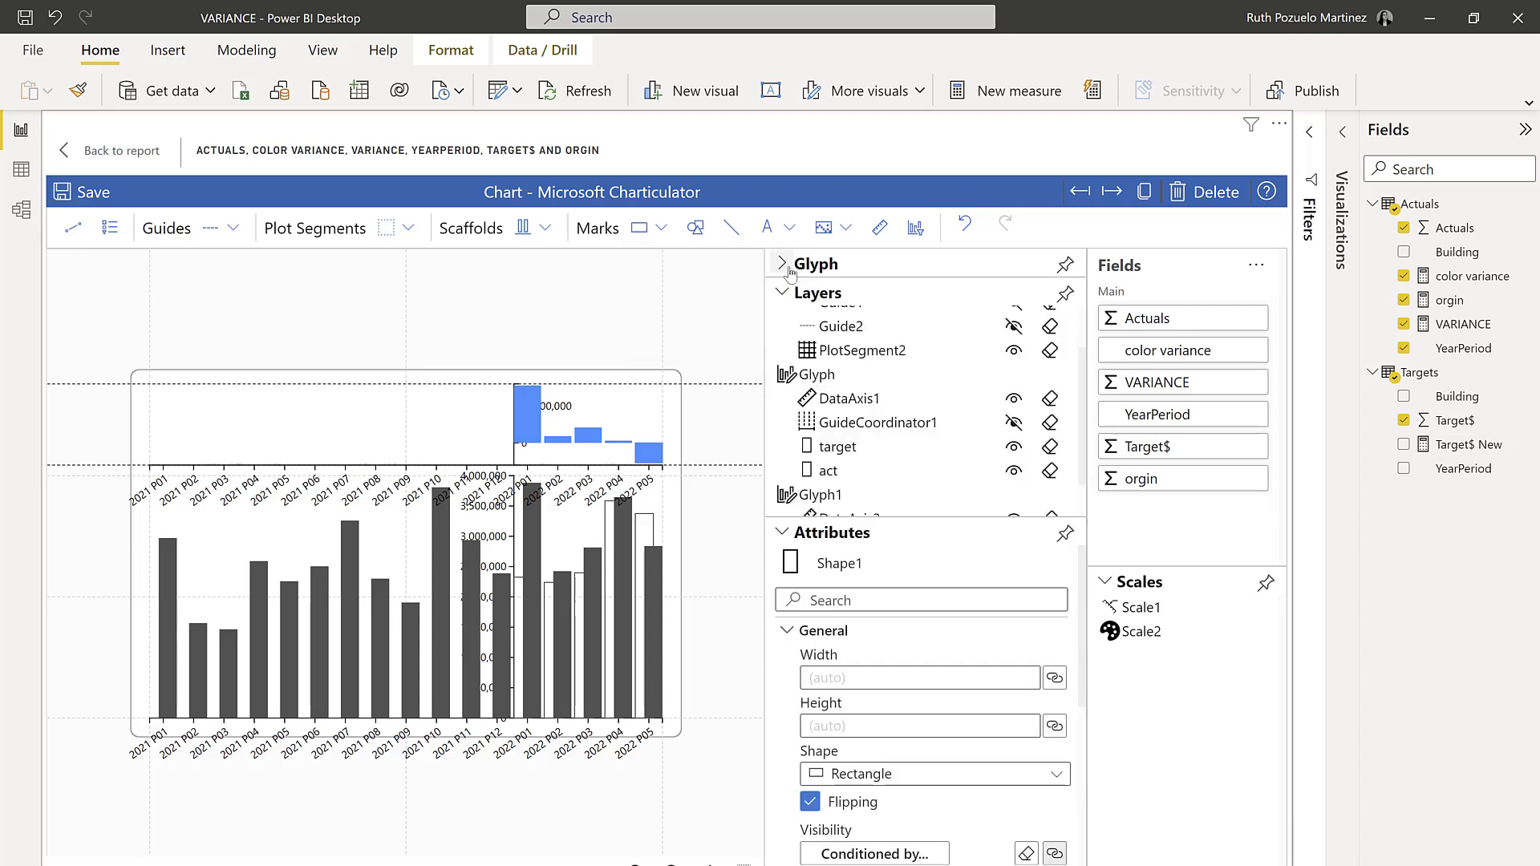
Step: Hide the upper region's year labels, the variance axis labels and the value labels
left_click(885, 352)
scroll(932, 719, "down", 5)
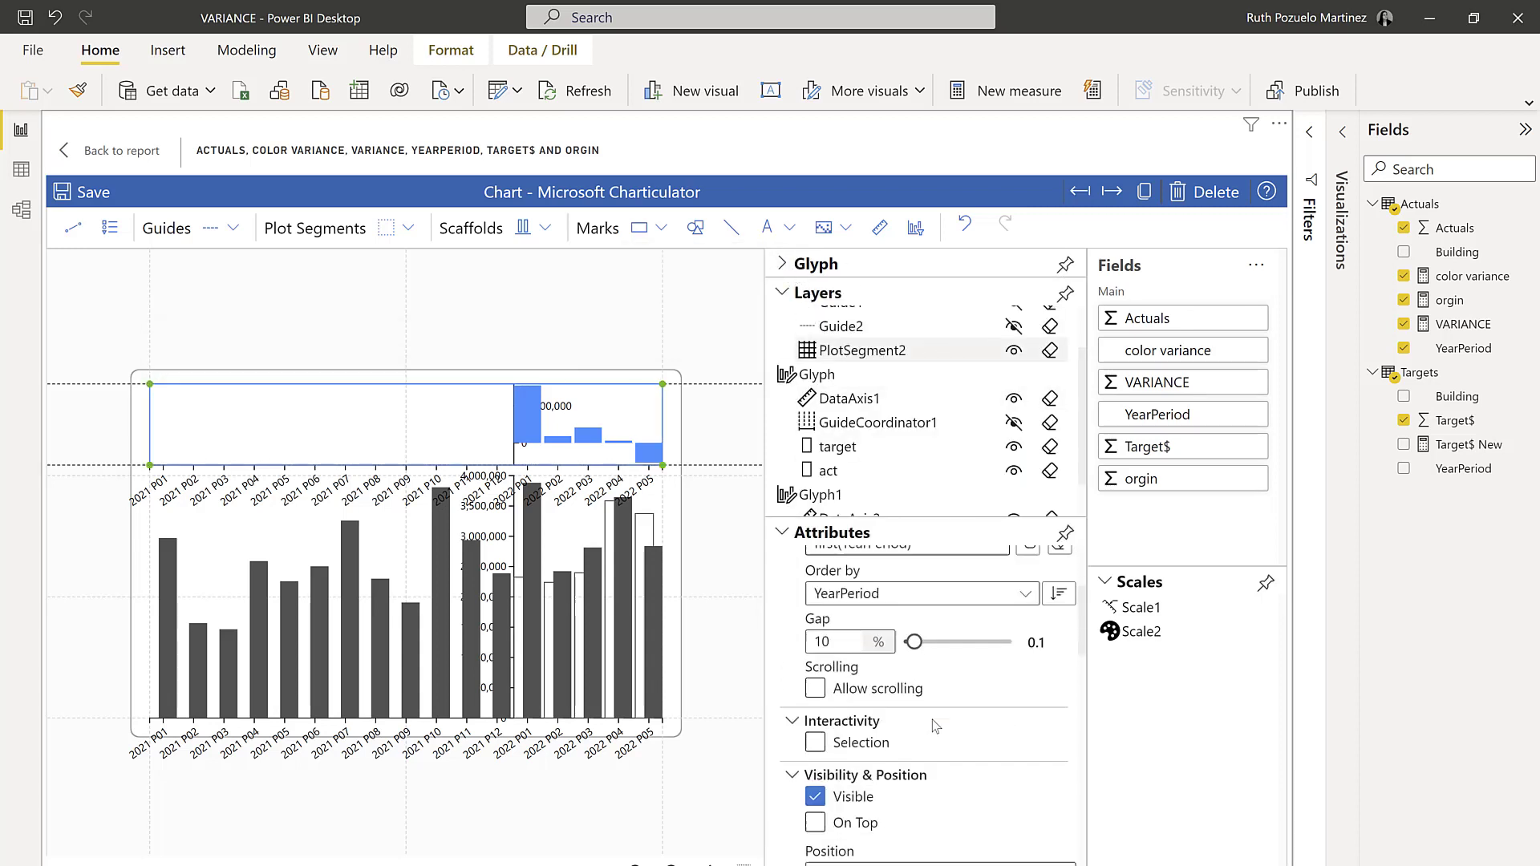
left_click(867, 793)
scroll(1017, 447, "down", 1)
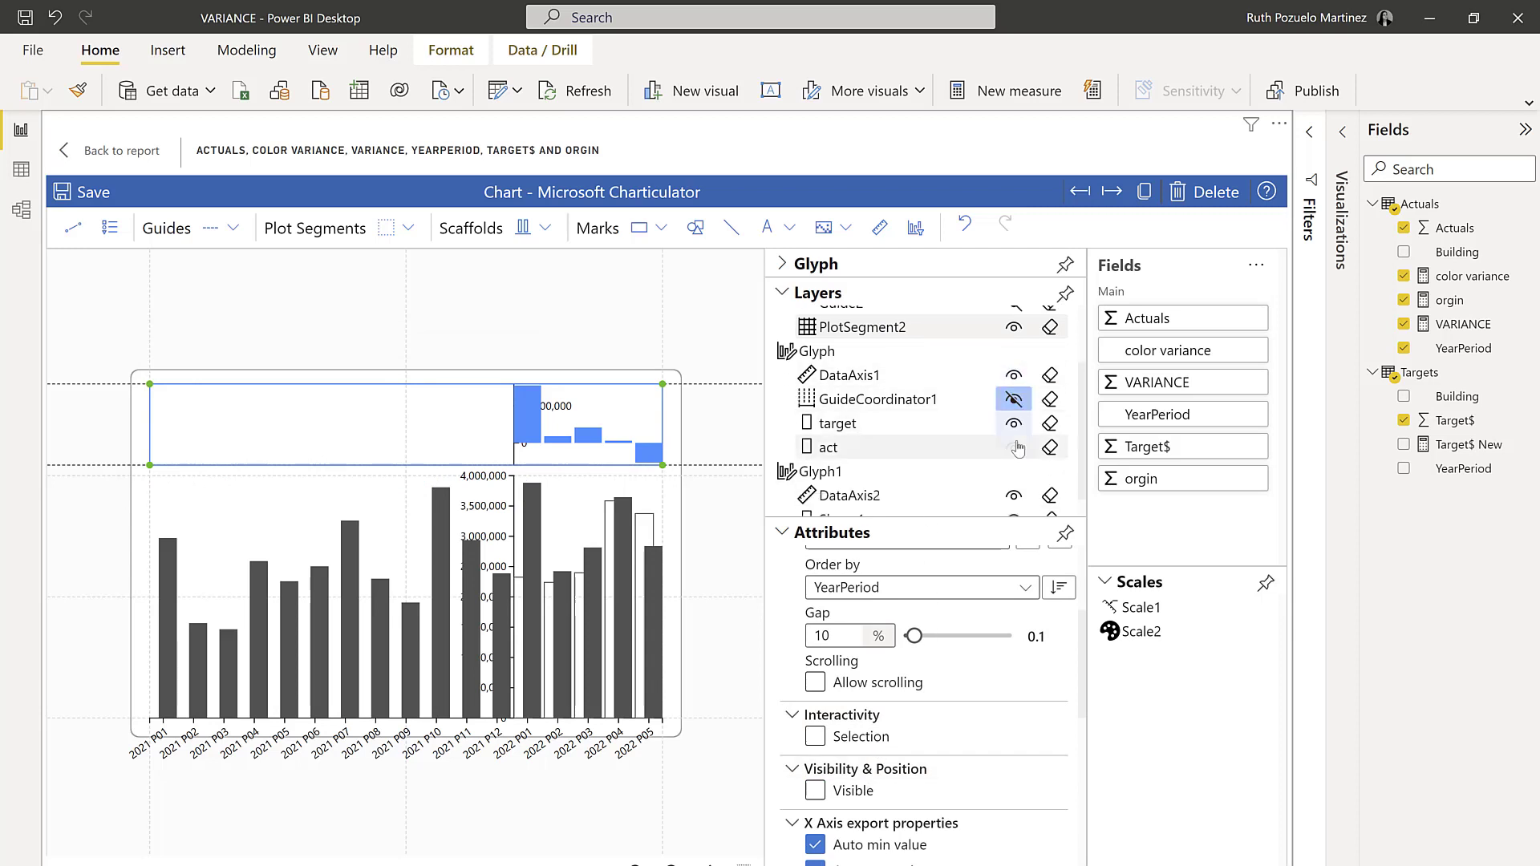
scroll(1017, 448, "down", 1)
left_click(1014, 471)
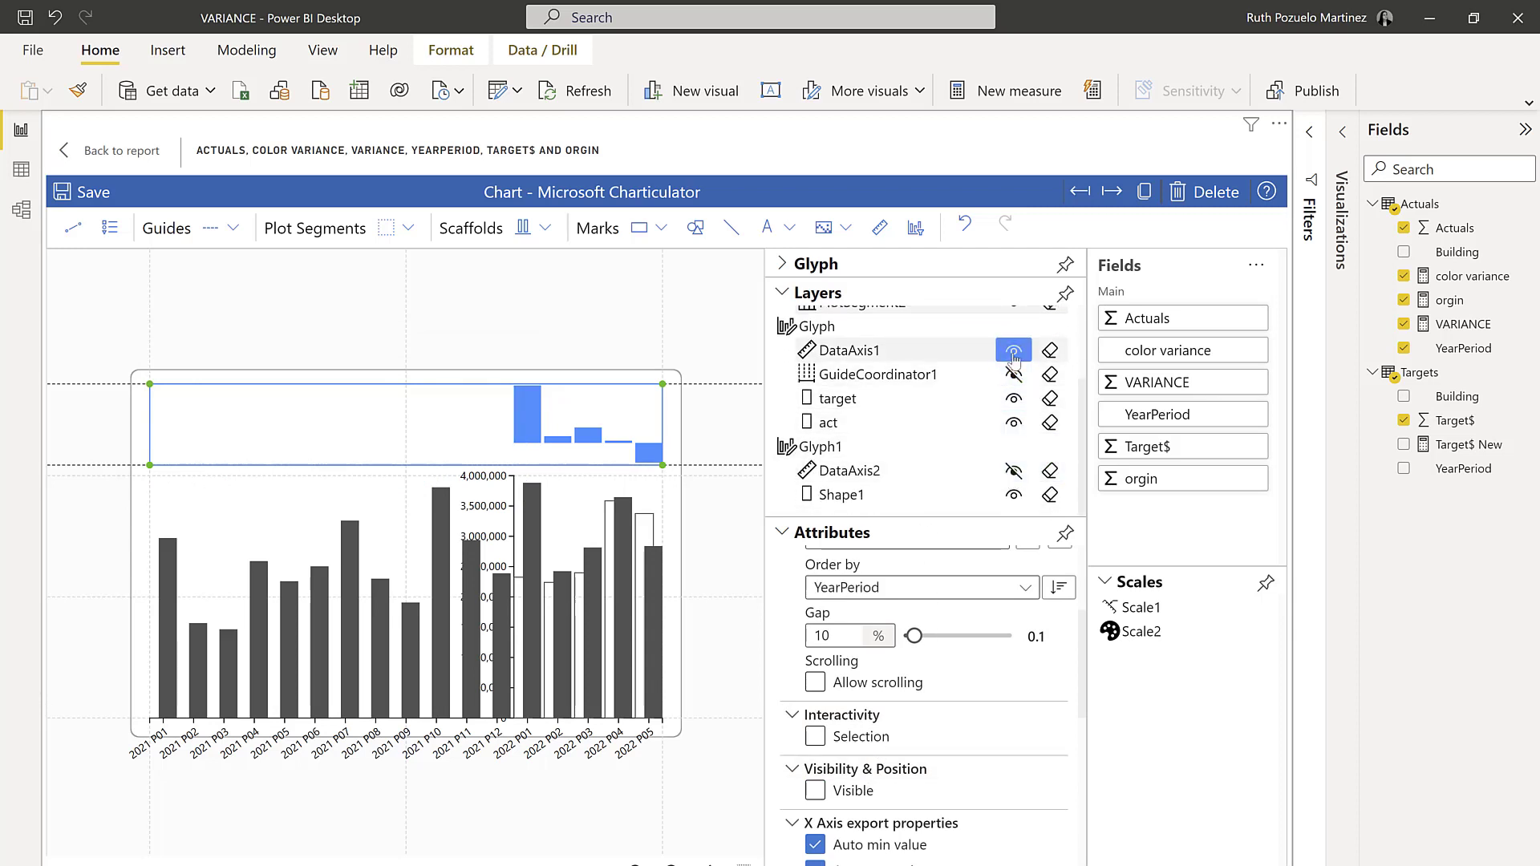
left_click(1014, 353)
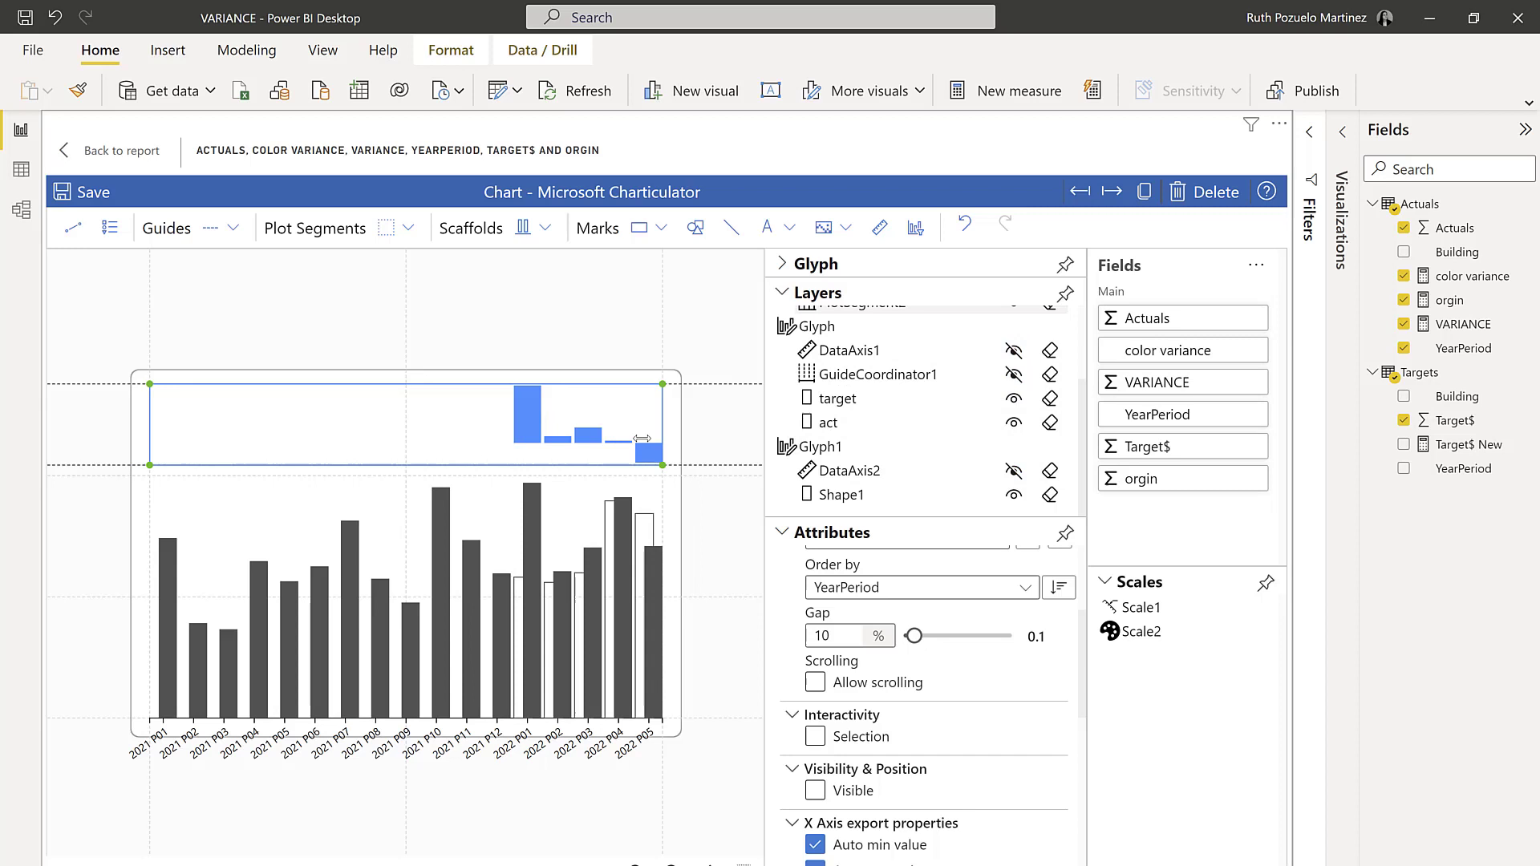
scroll(920, 366, "up", 4)
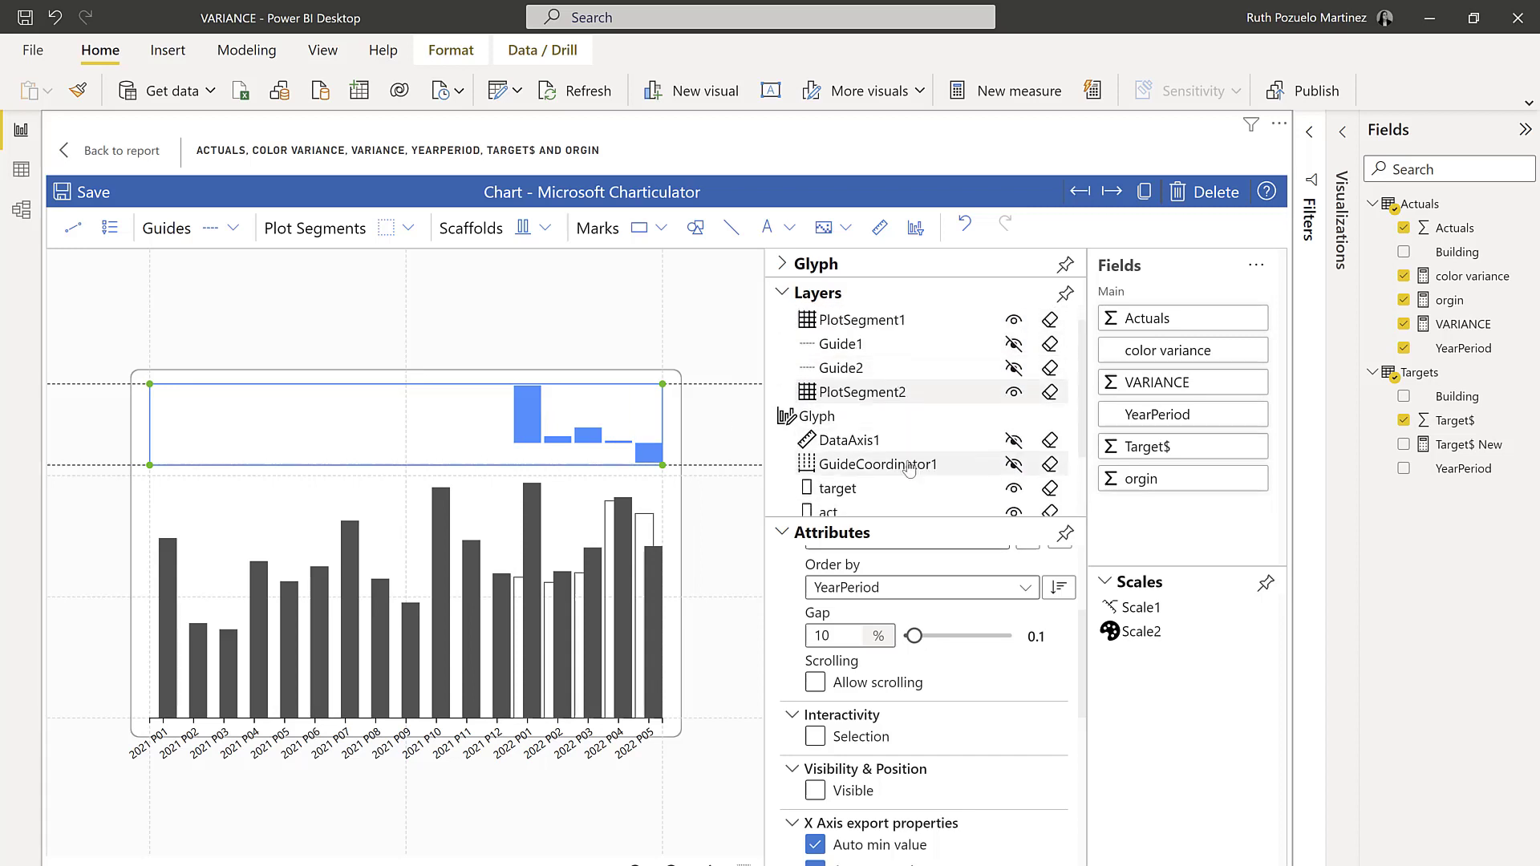
scroll(903, 493, "down", 4)
Step: Colour the variance bars by color variance: green for -, orange for +
left_click(900, 499)
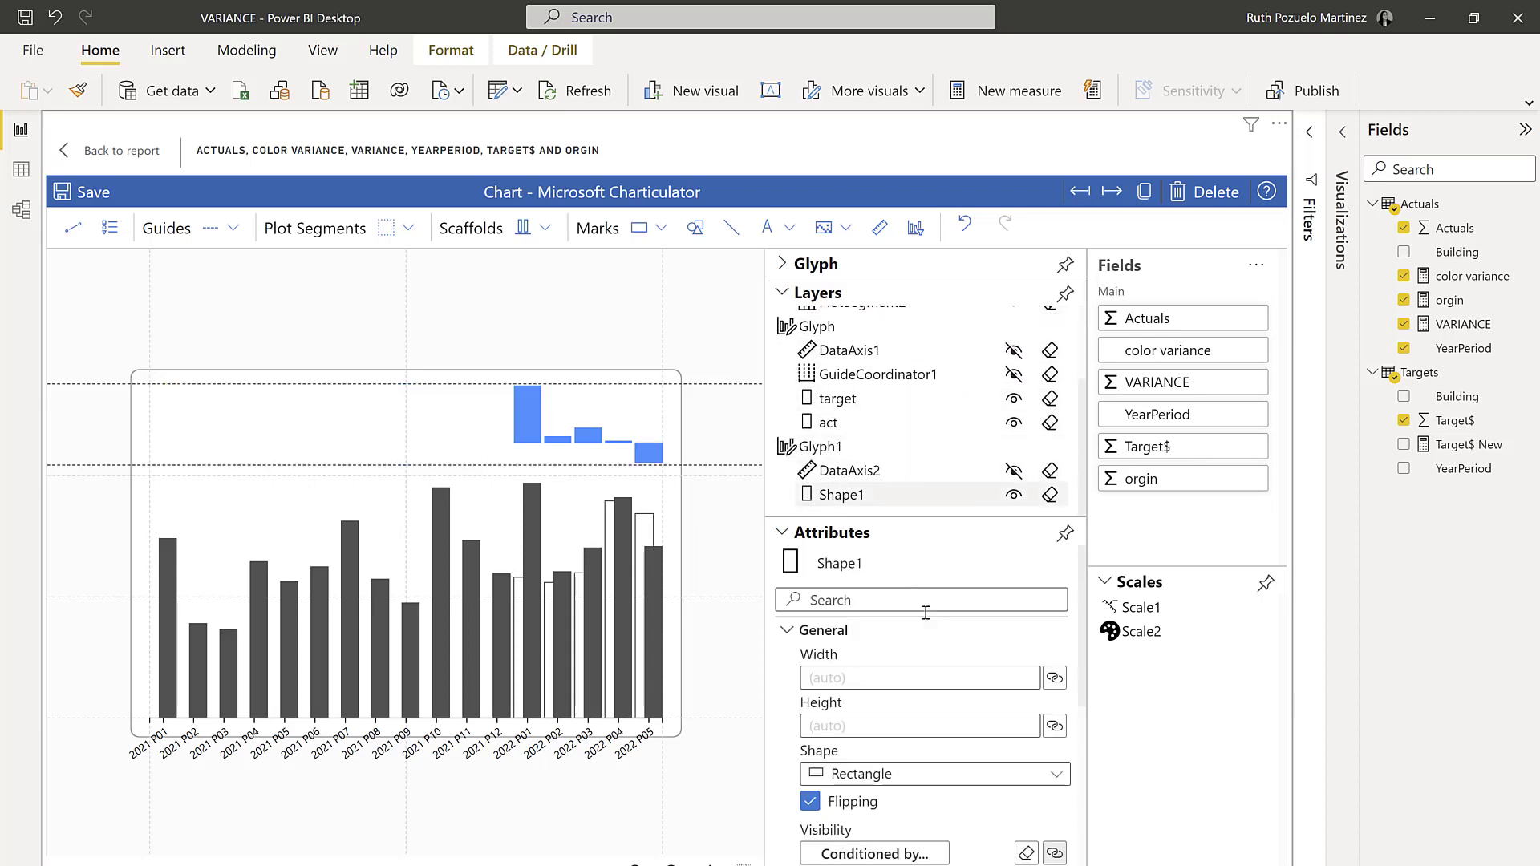
scroll(921, 612, "down", 3)
left_click_drag(1164, 352, 990, 731)
left_click(989, 733)
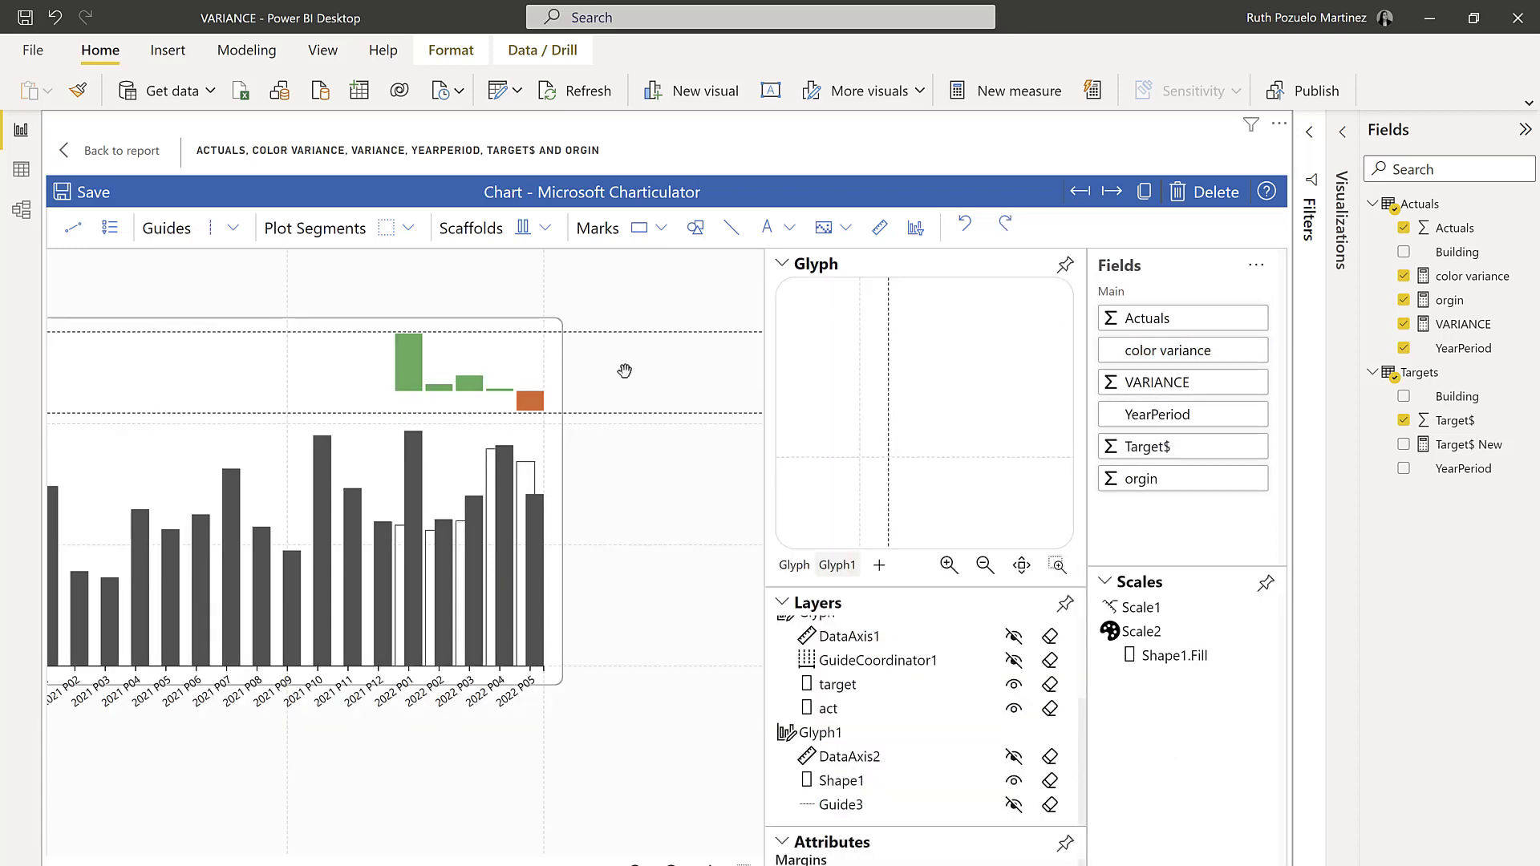
Step: Undo the last change and place a horizontal Guide Y in the variance area
key("ctrl+z")
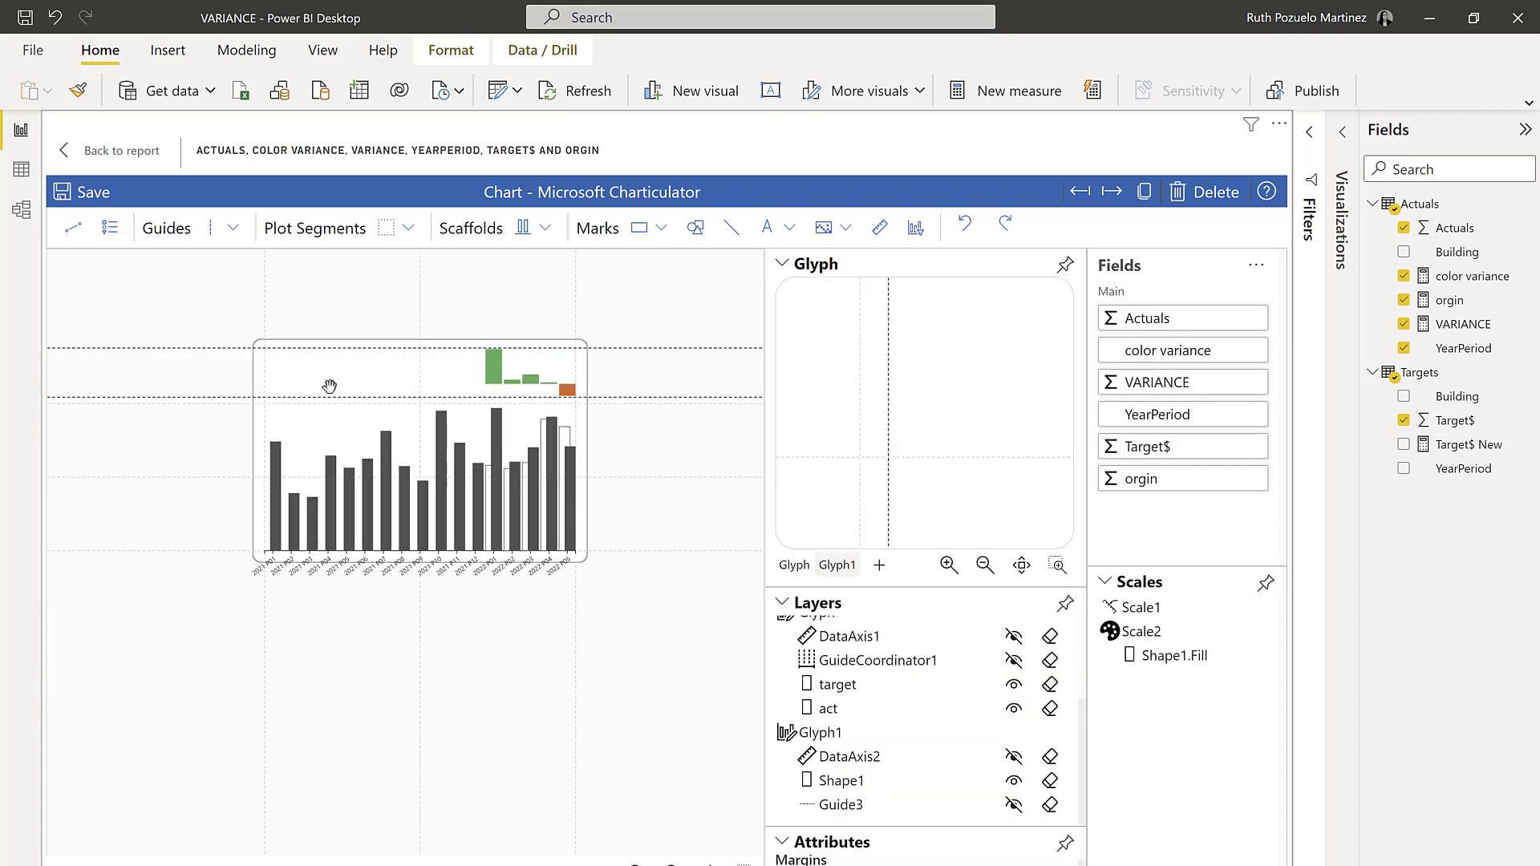
left_click(223, 244)
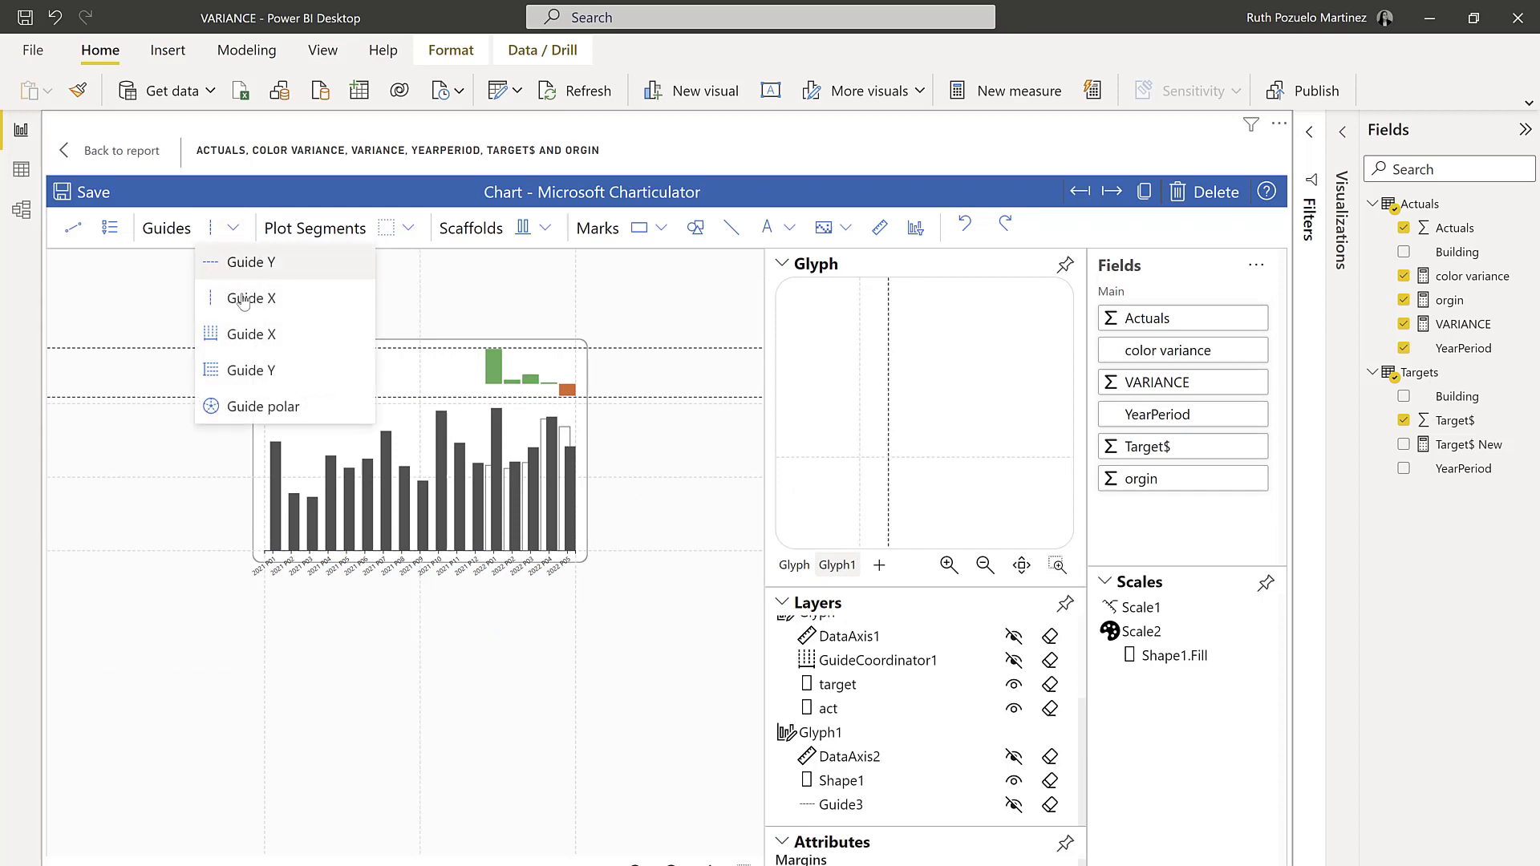
left_click(232, 260)
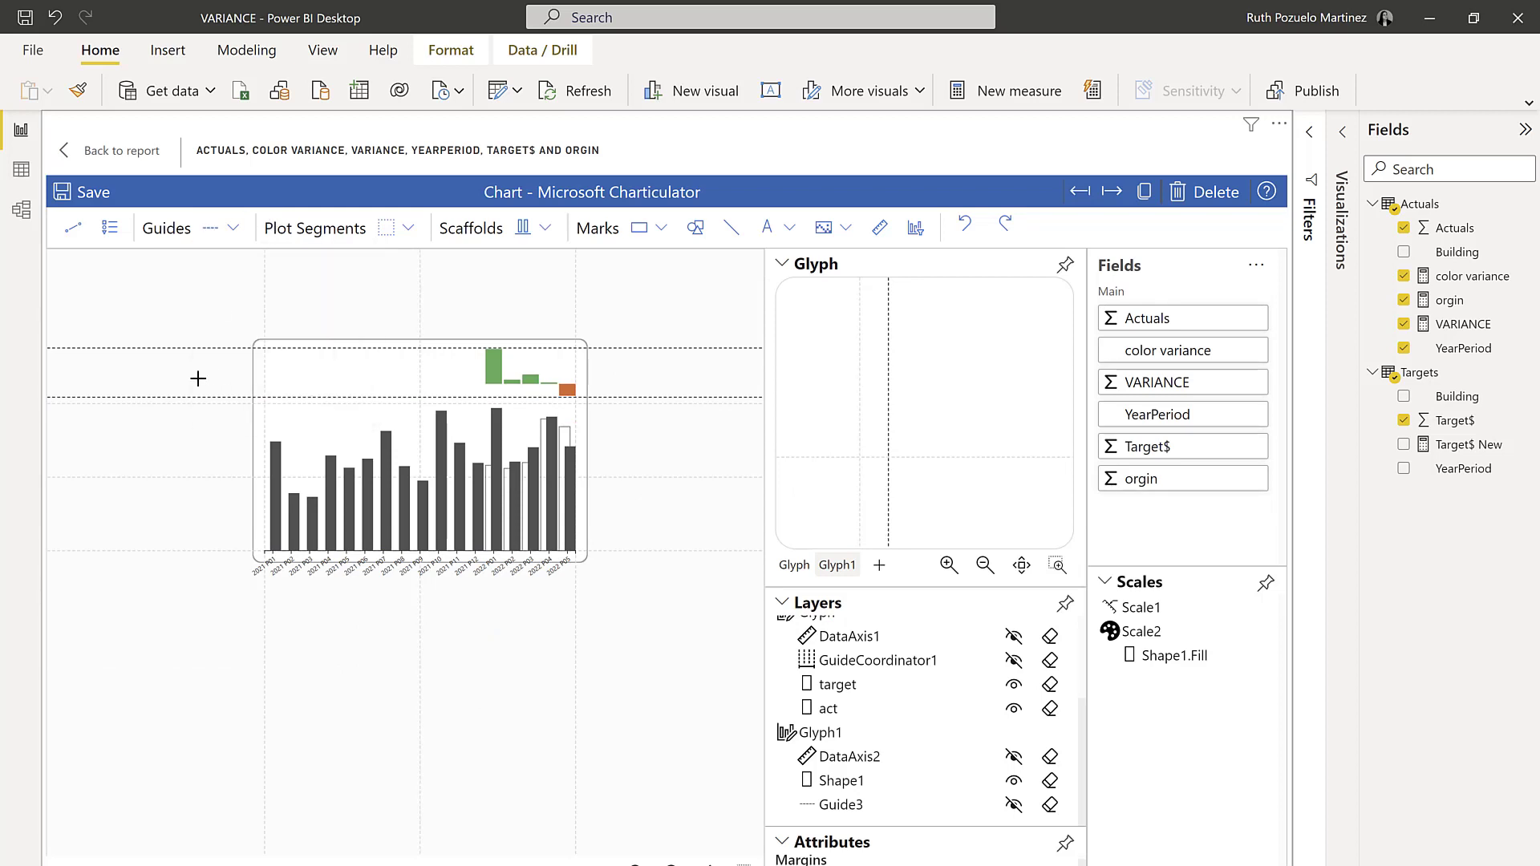
left_click(198, 378)
scroll(202, 371, "up", 3)
scroll(627, 375, "down", 2)
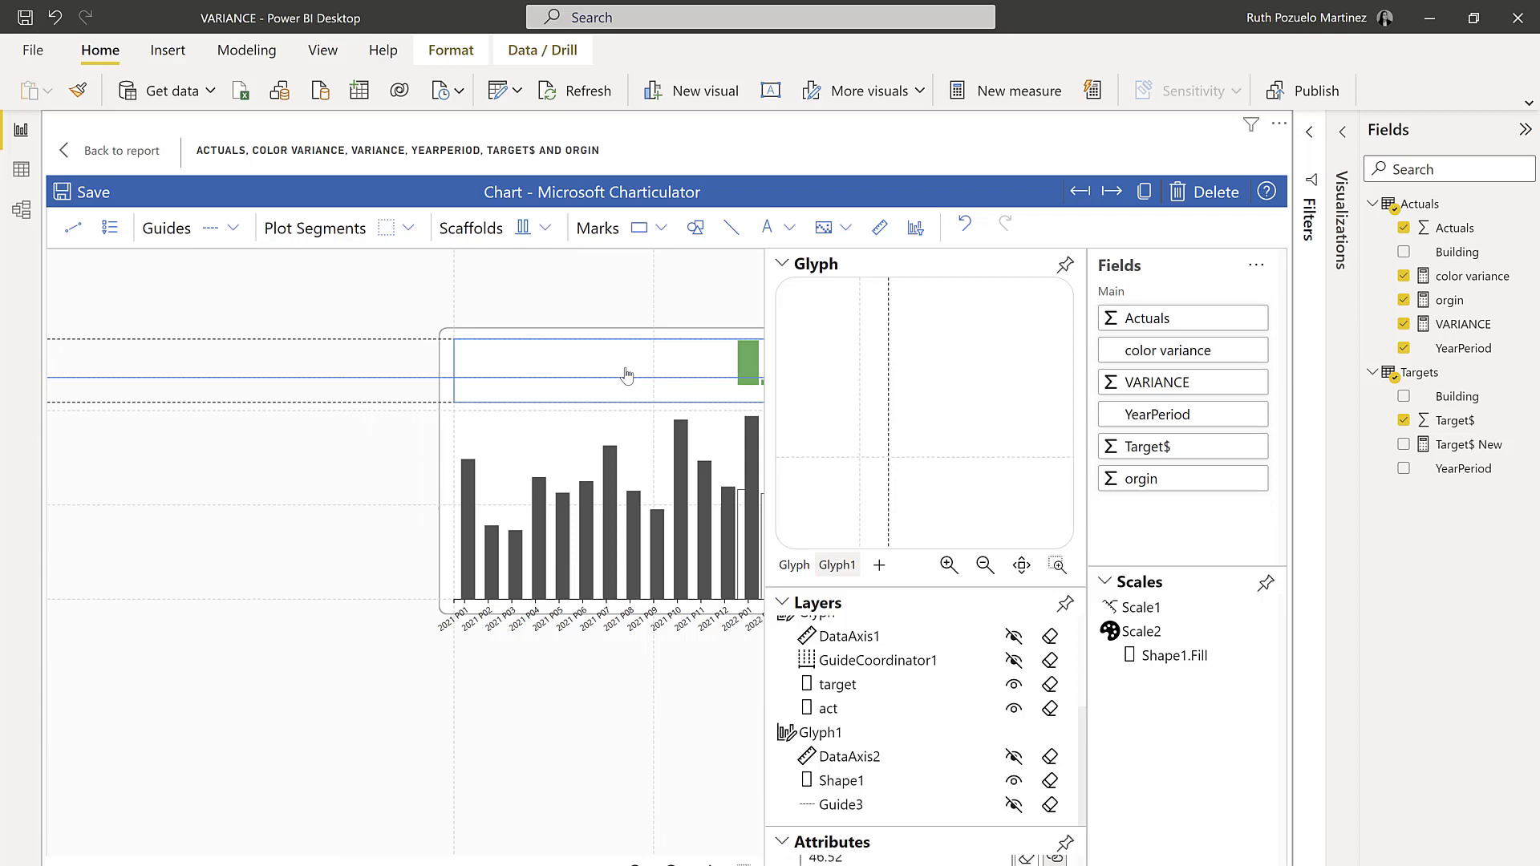
scroll(698, 373, "up", 4)
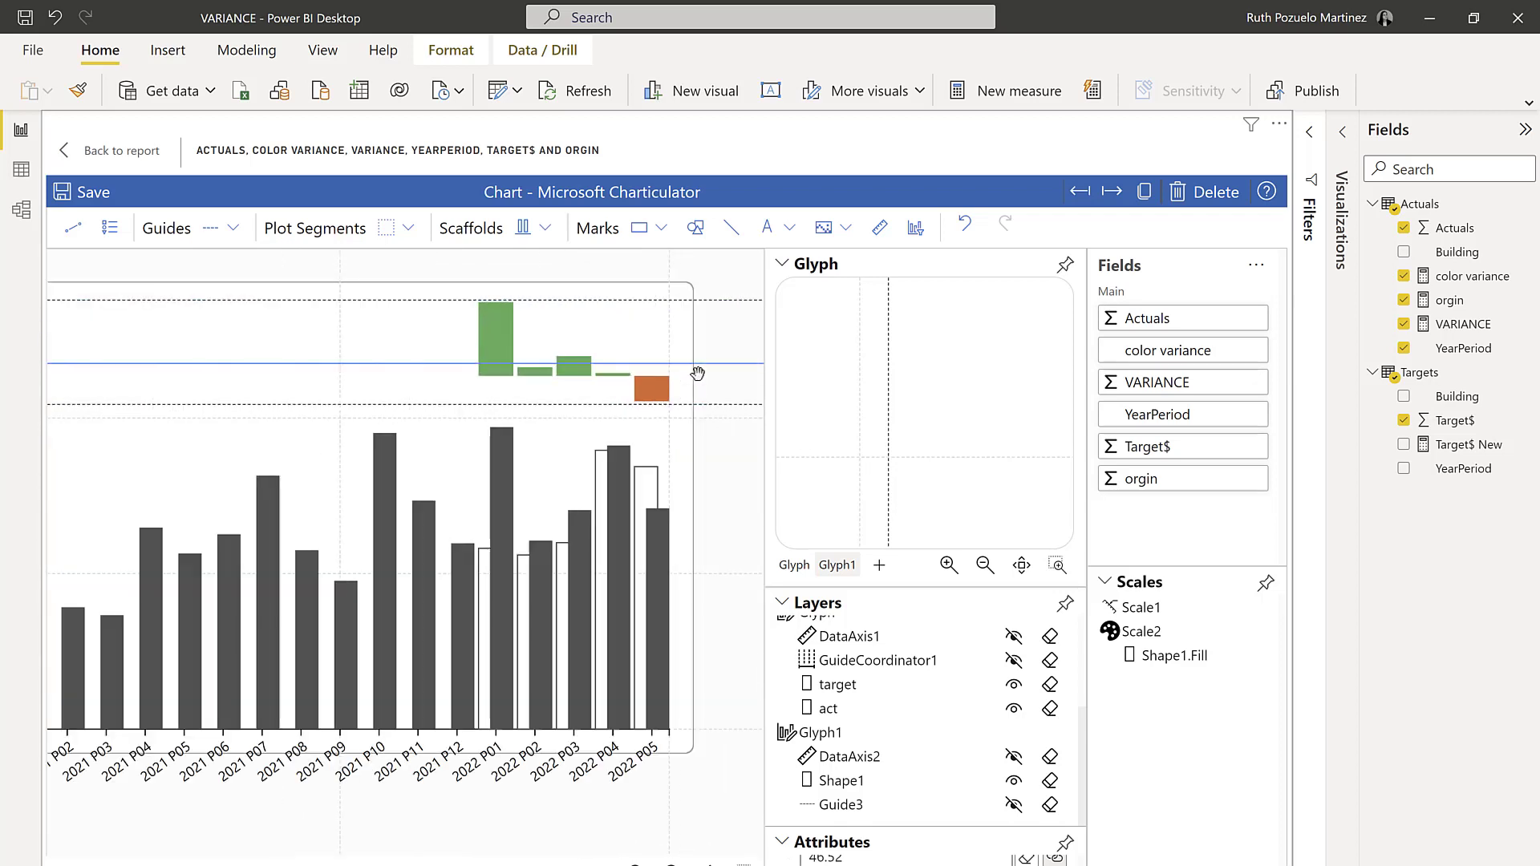
Step: Move the guide to the baseline and draw a horizontal line along it across the bars
left_click_drag(702, 364, 669, 378)
scroll(709, 378, "up", 2)
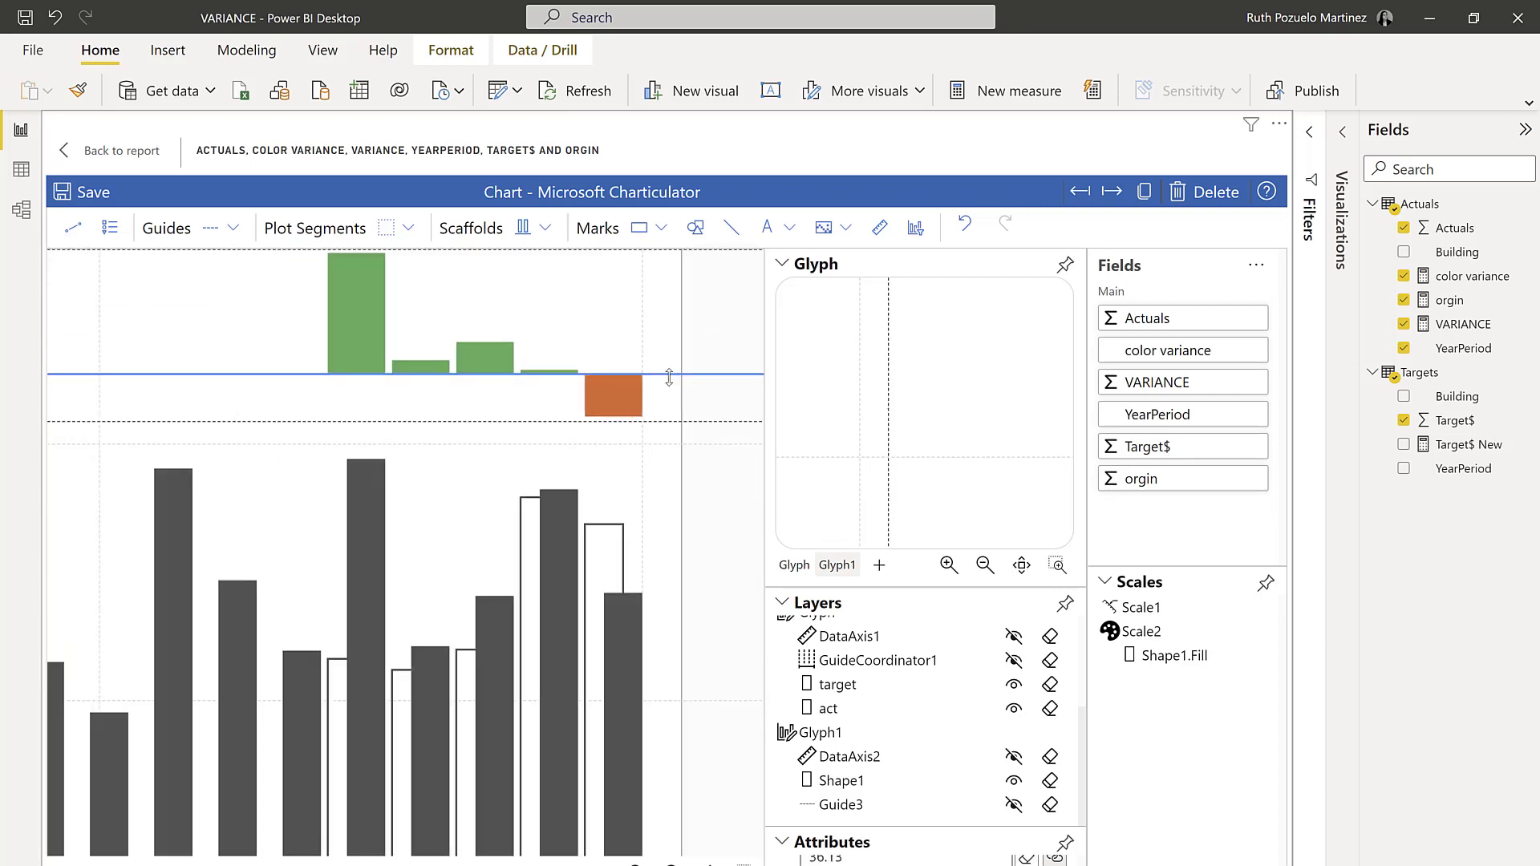
scroll(657, 377, "down", 3)
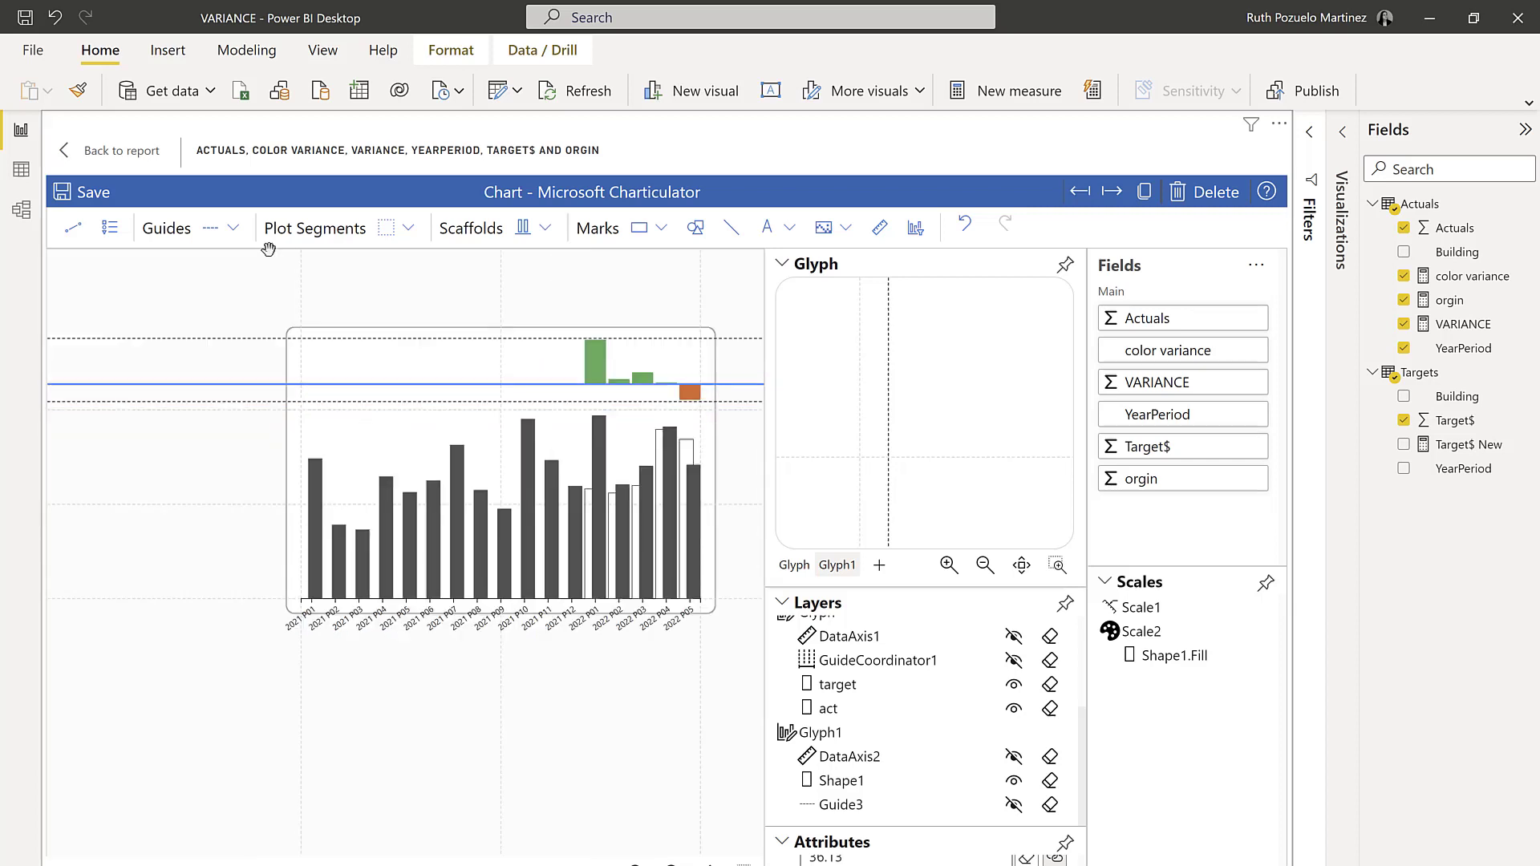
left_click(733, 233)
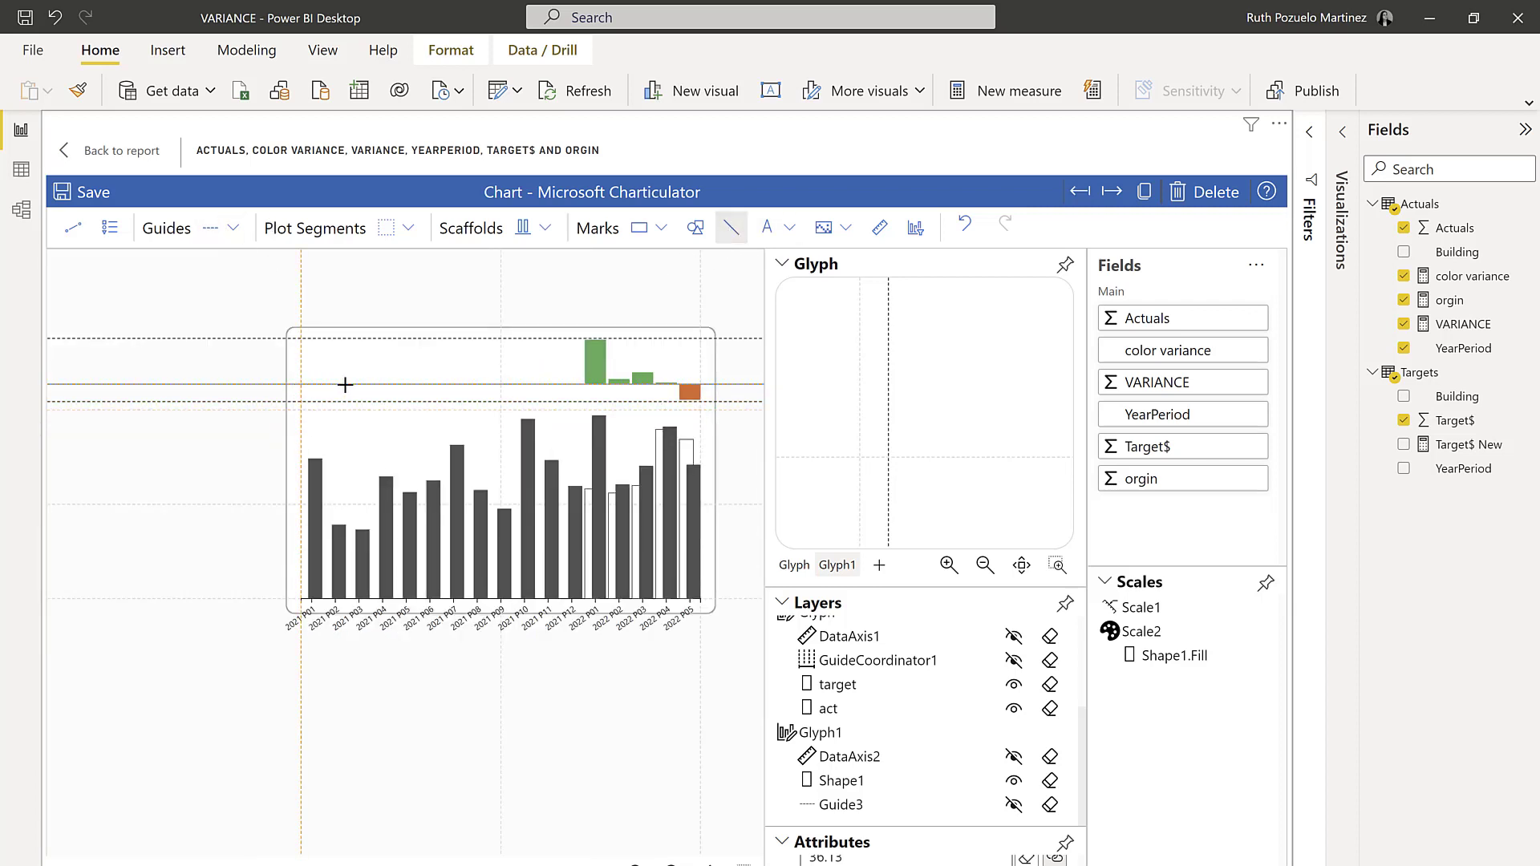
left_click_drag(303, 385, 701, 385)
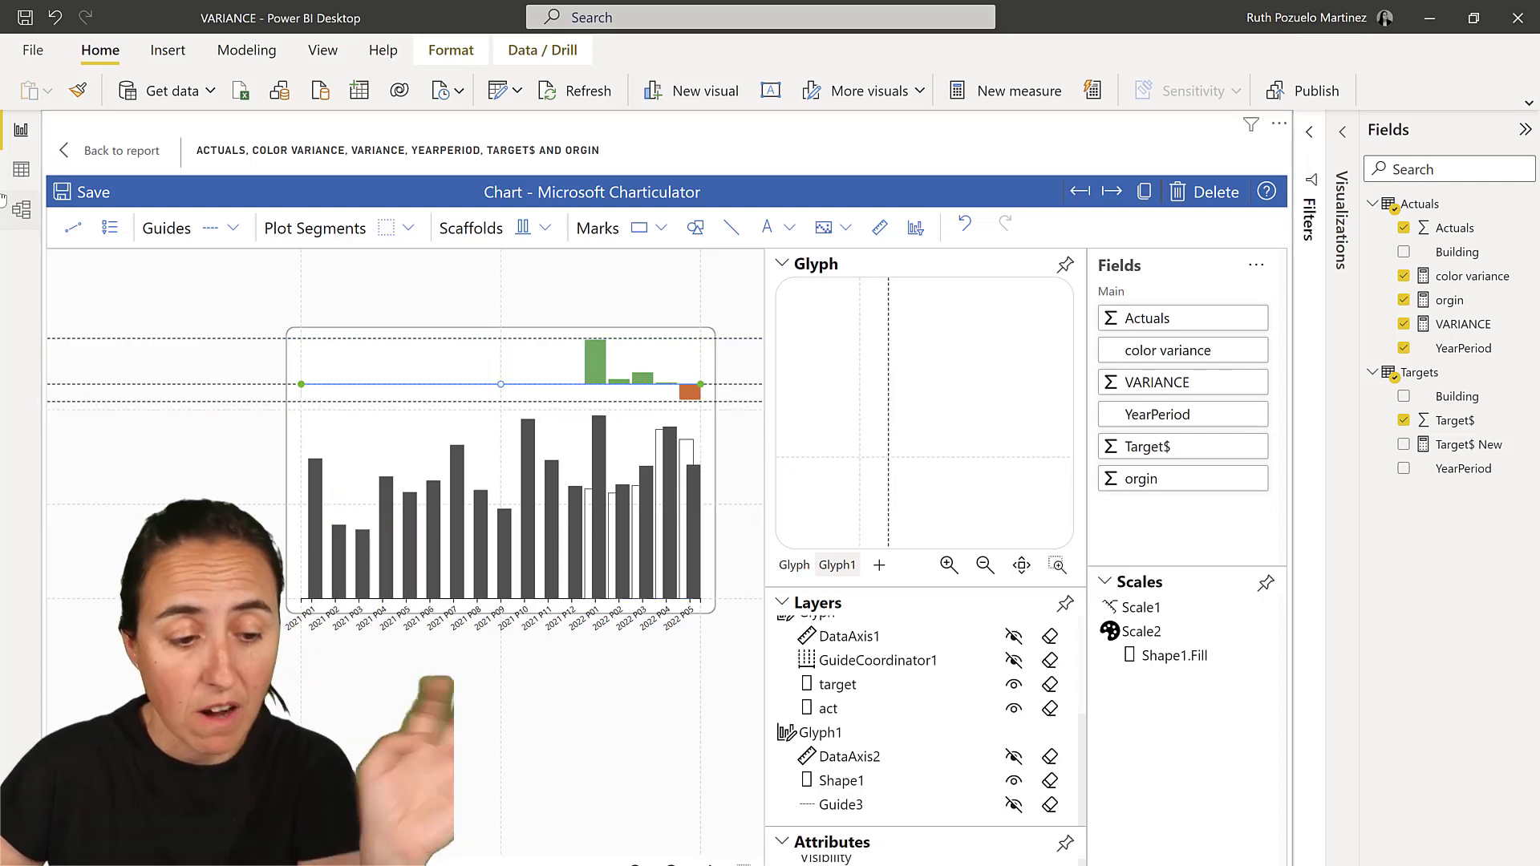
Step: Save the chart, go back to the report, and reopen it in Edit with PlotSegment2 selected
left_click(105, 203)
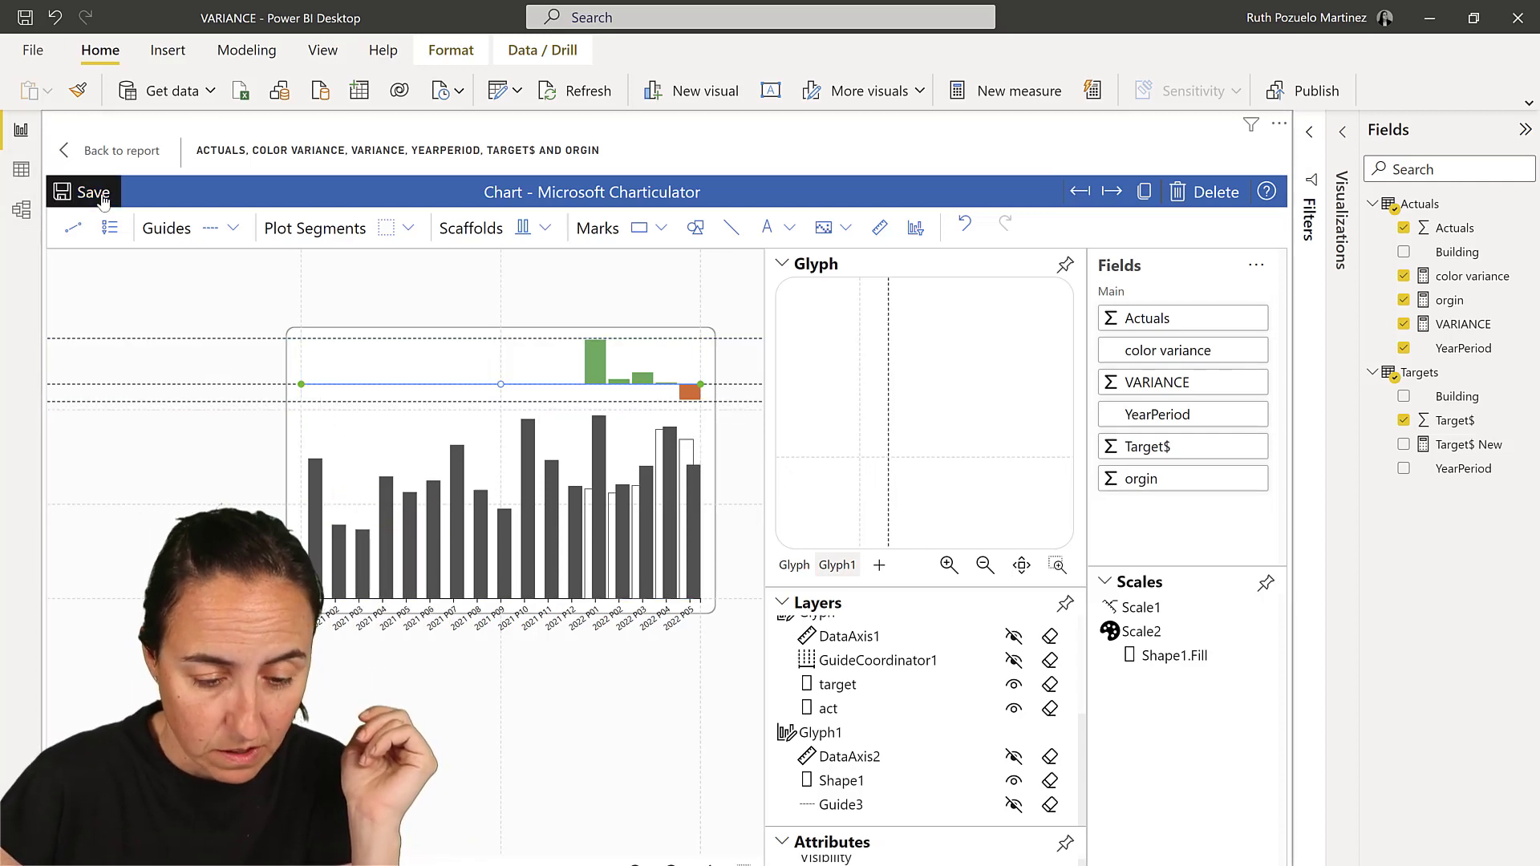
left_click(131, 161)
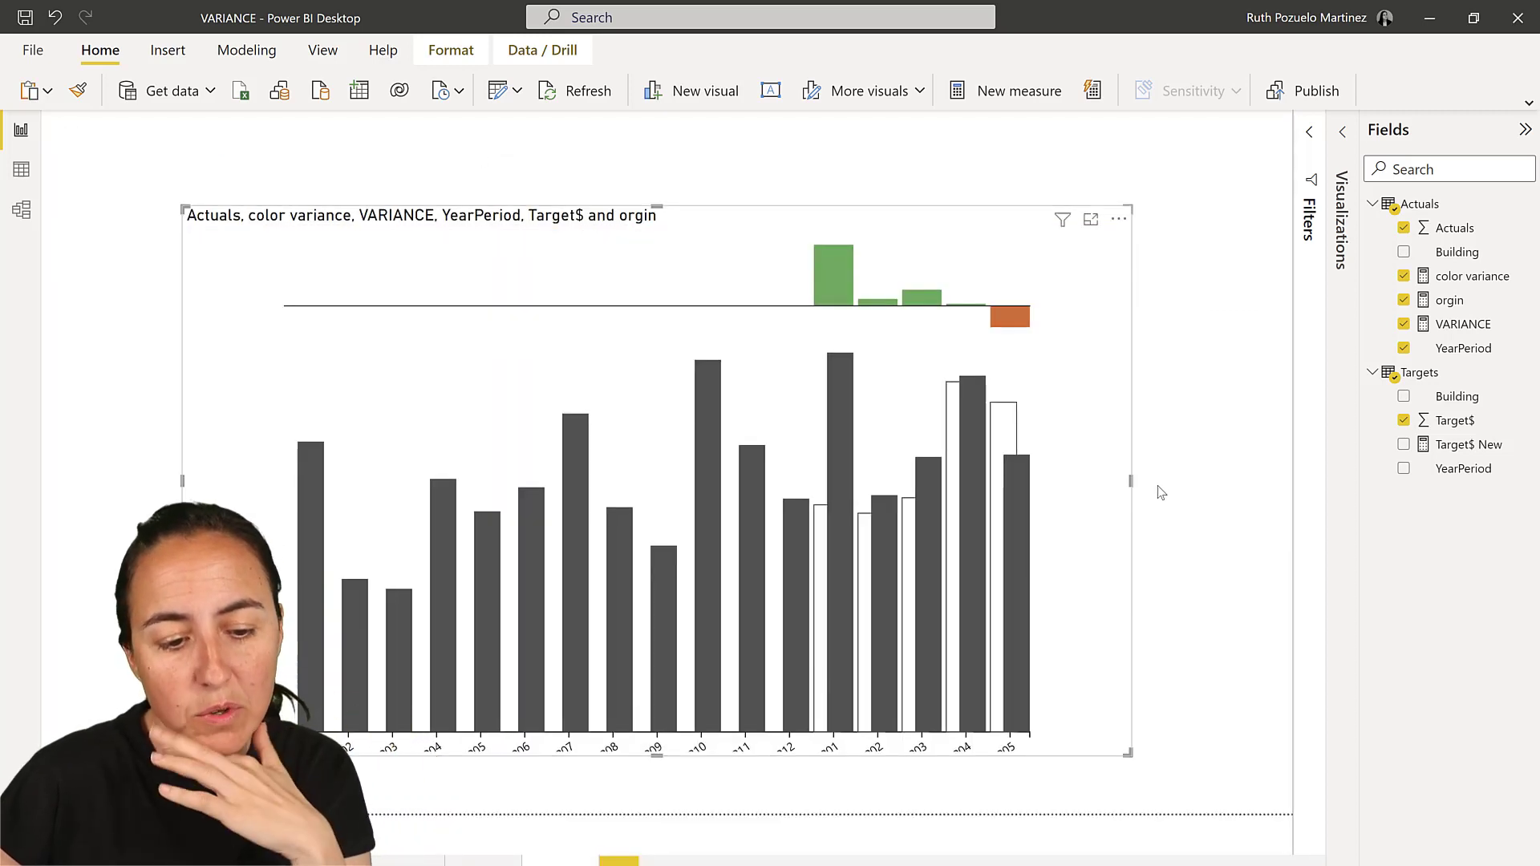
left_click(1118, 219)
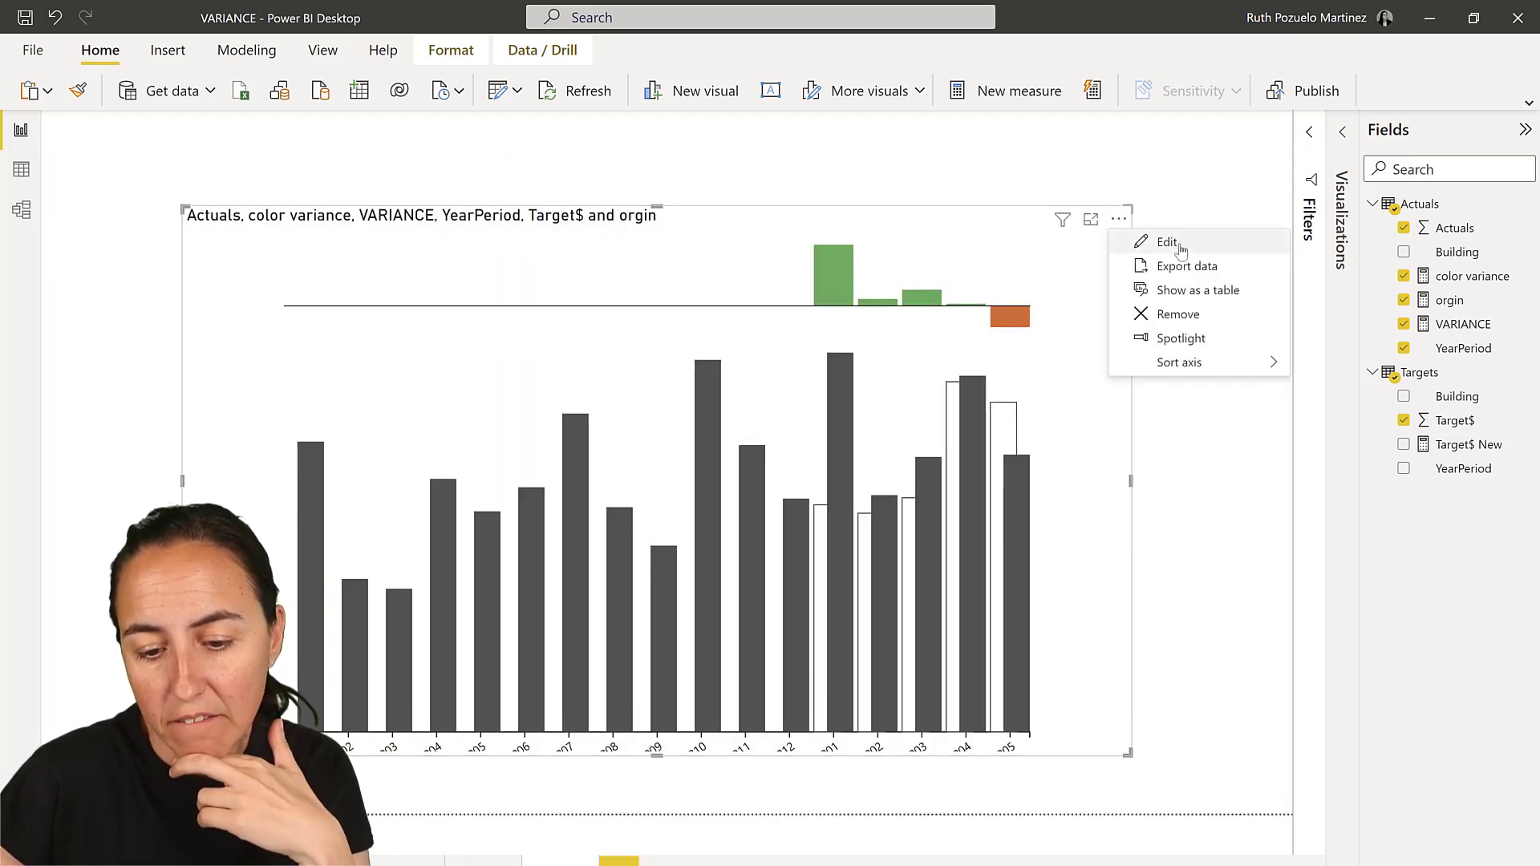
left_click(1173, 243)
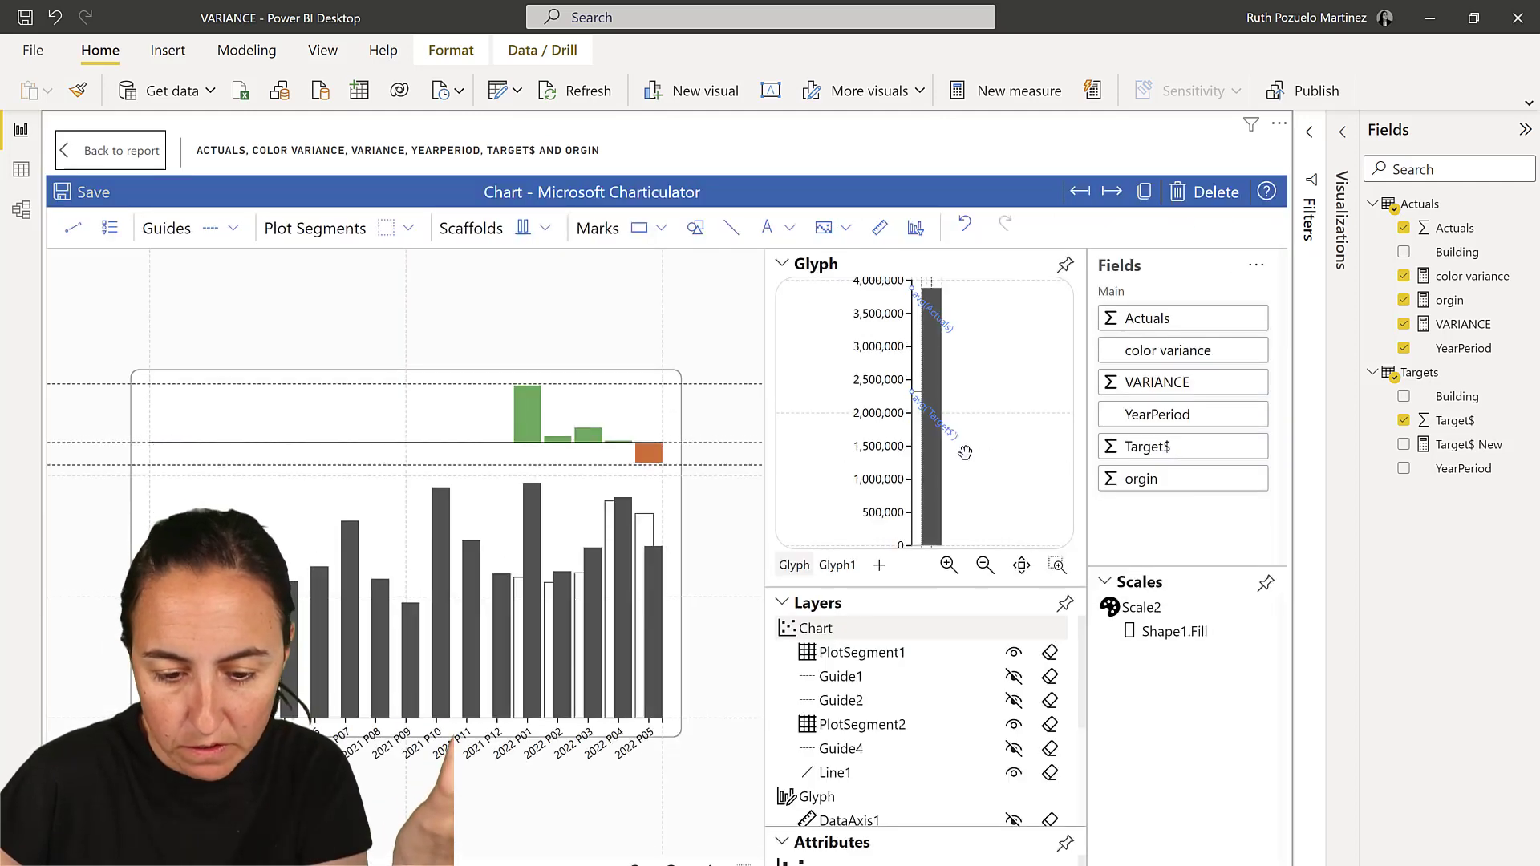
left_click(535, 418)
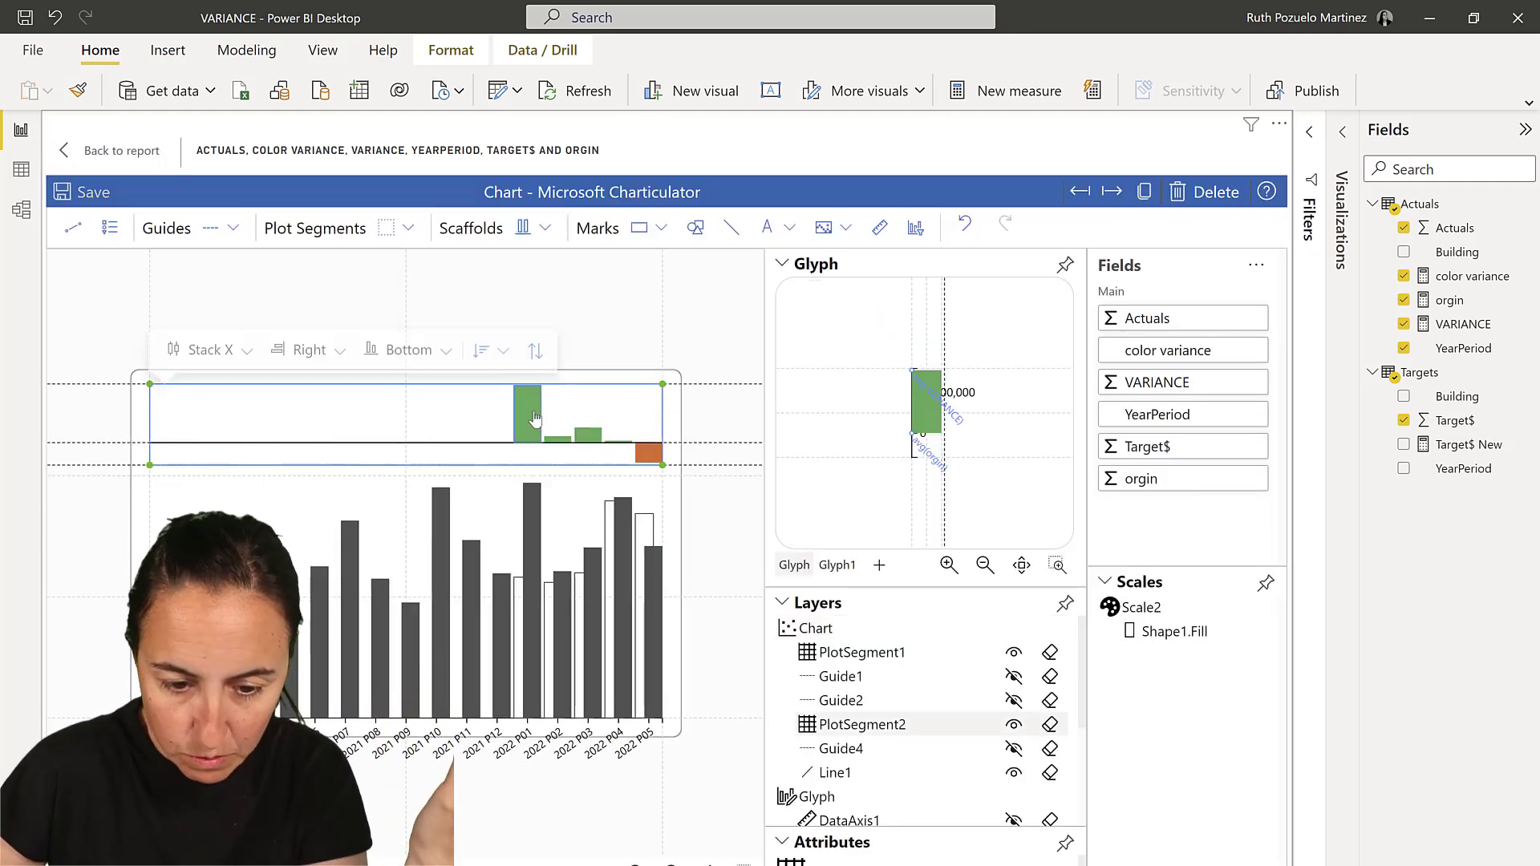
Step: Add a text label above each variance bar showing VARIANCE in {.2s} format
left_click(782, 232)
left_click(896, 373)
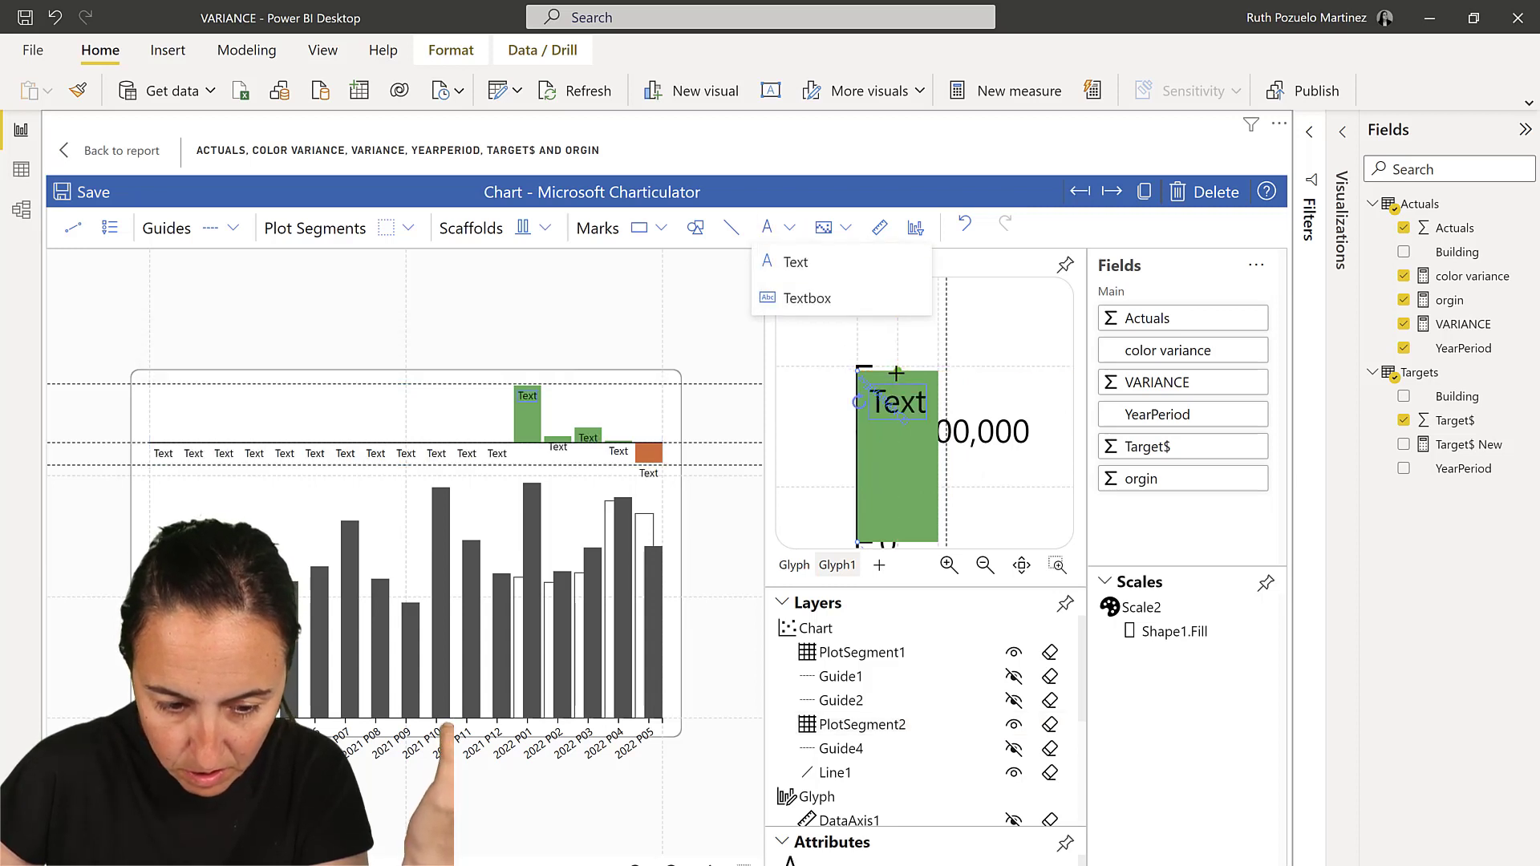
left_click_drag(912, 405, 898, 332)
left_click_drag(1144, 388, 898, 333)
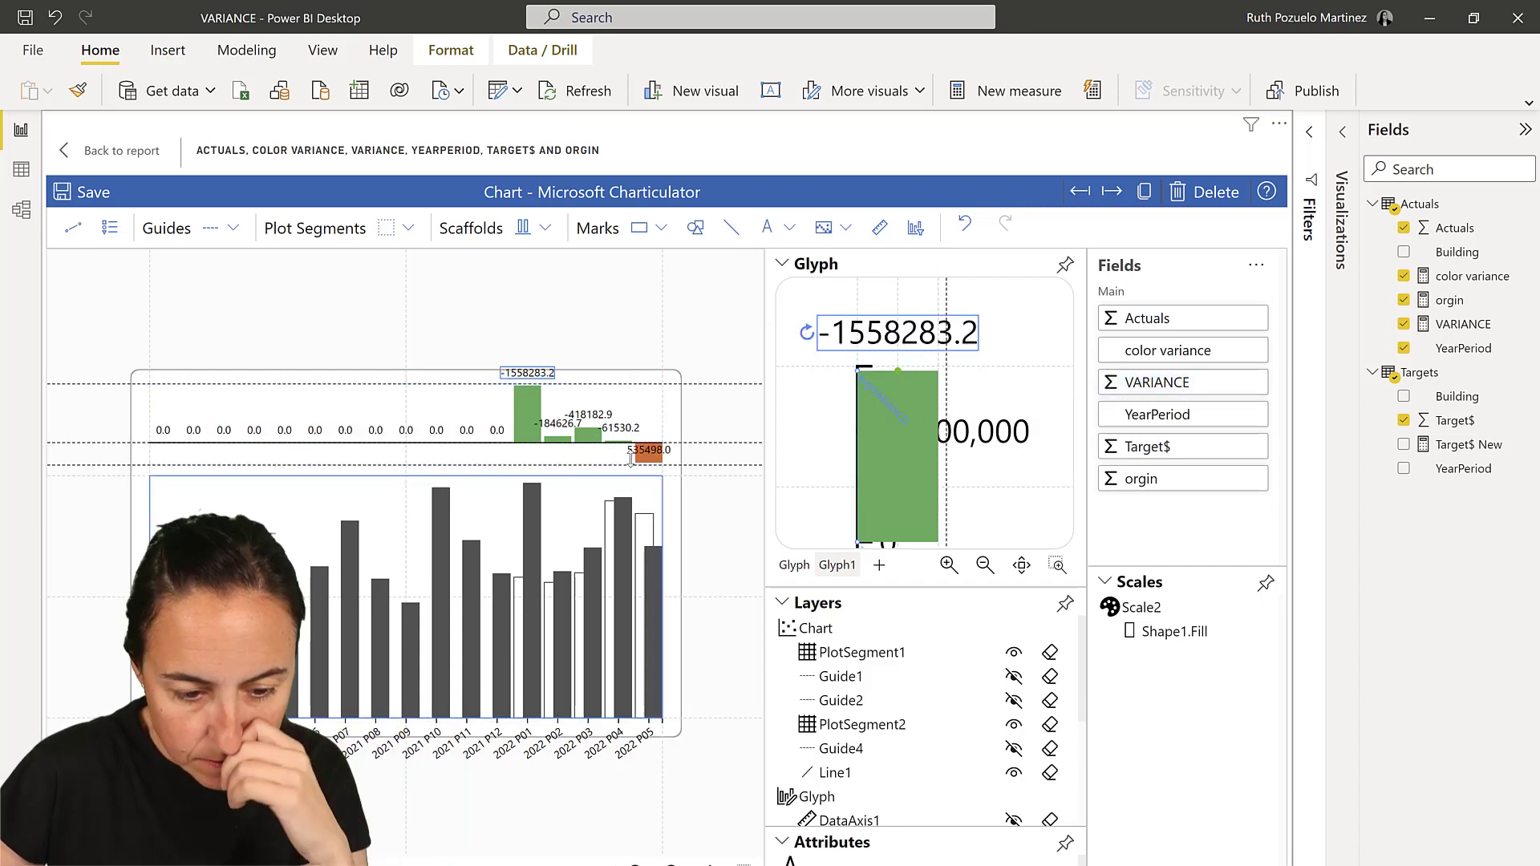
left_click(784, 602)
left_click(931, 778)
triple_click(931, 778)
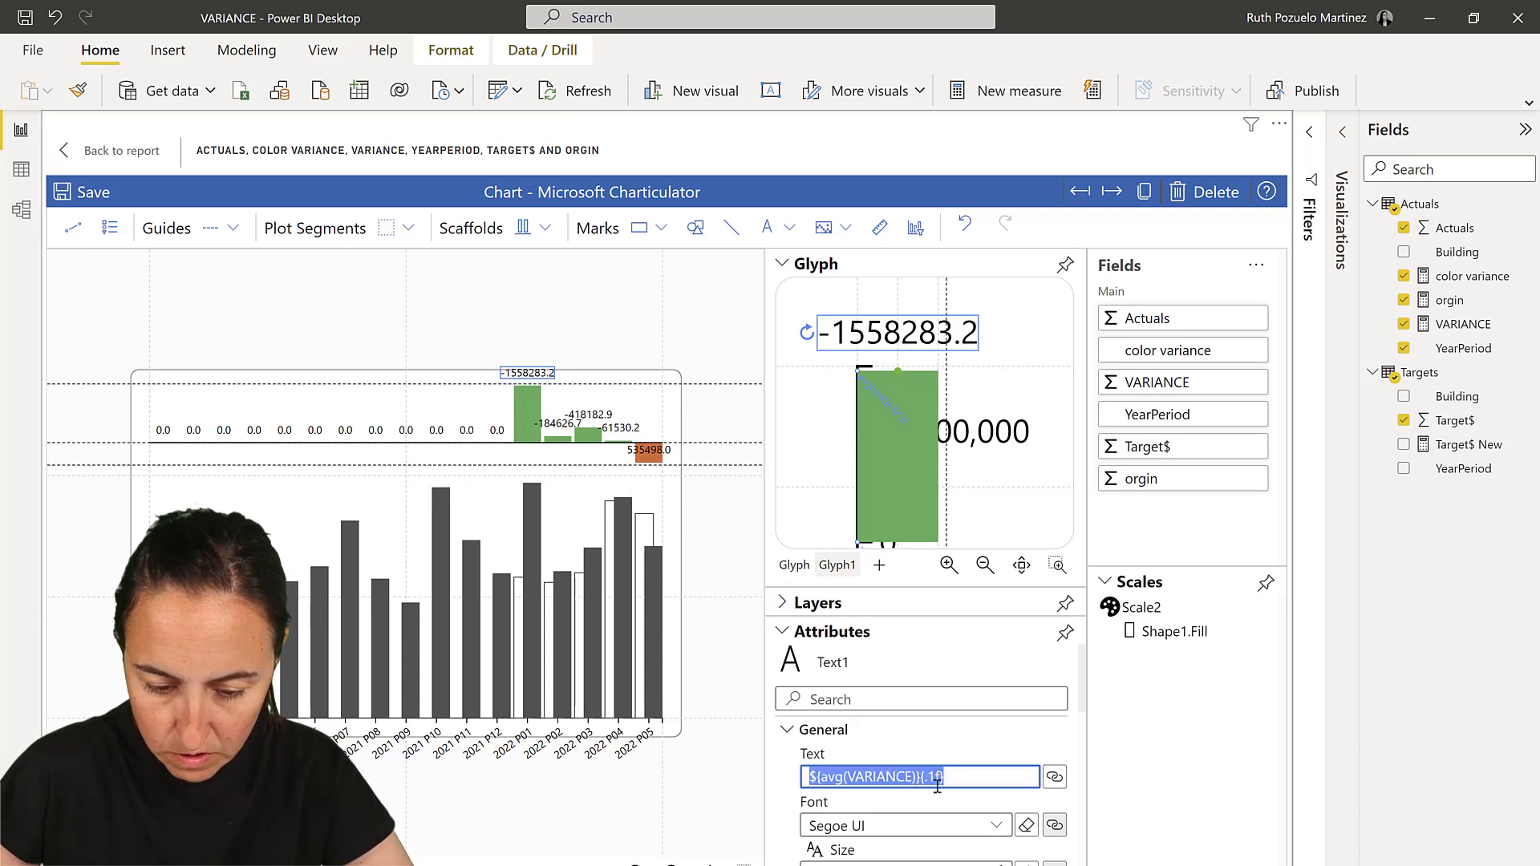
left_click(938, 782)
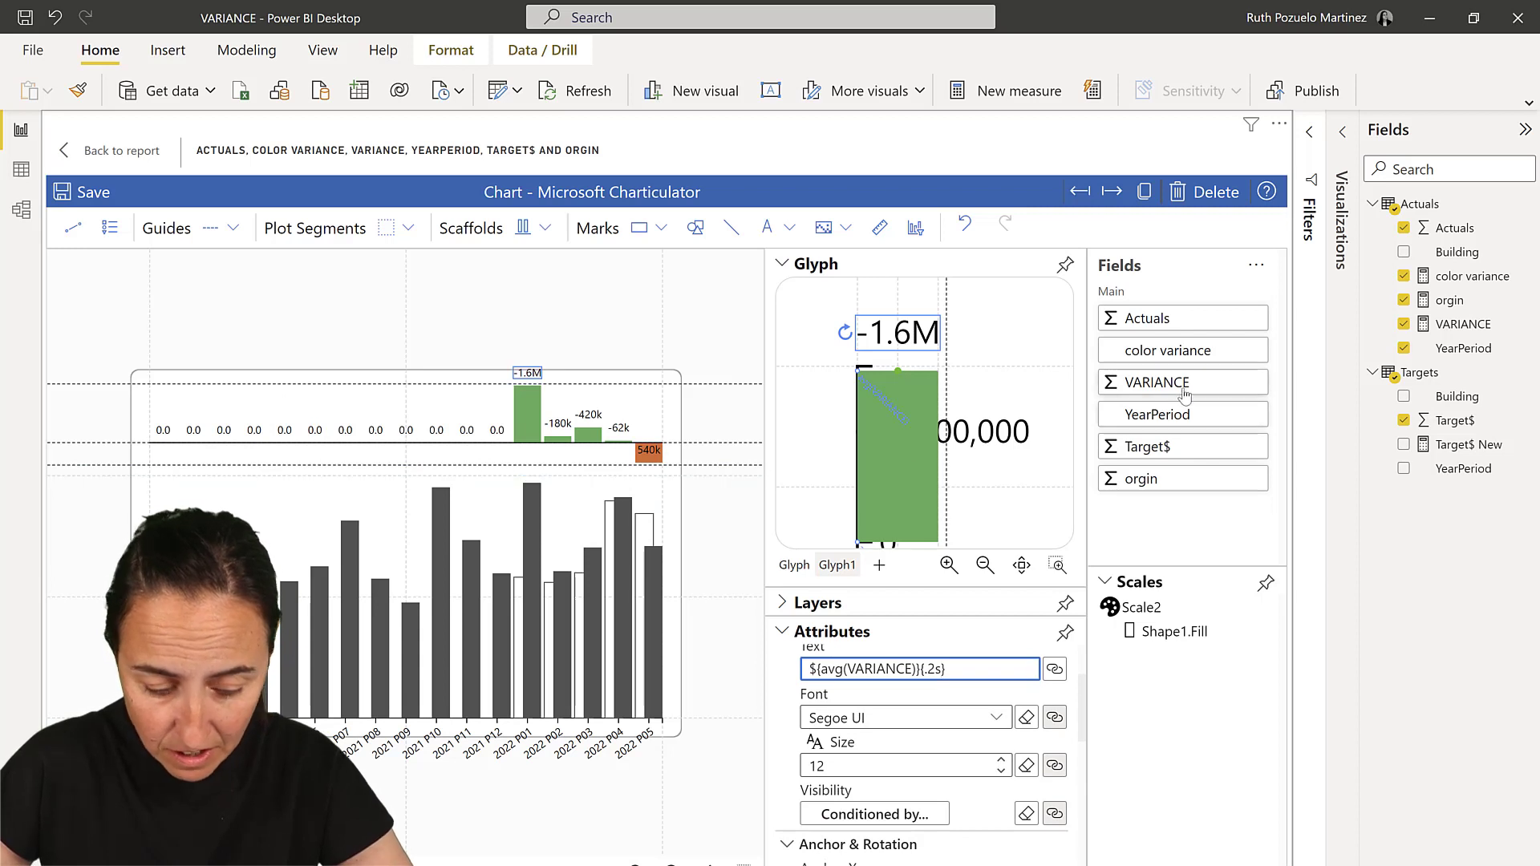
Step: Bind label visibility to color variance and uncheck B to hide the 0.0 labels
left_click_drag(1211, 389, 899, 815)
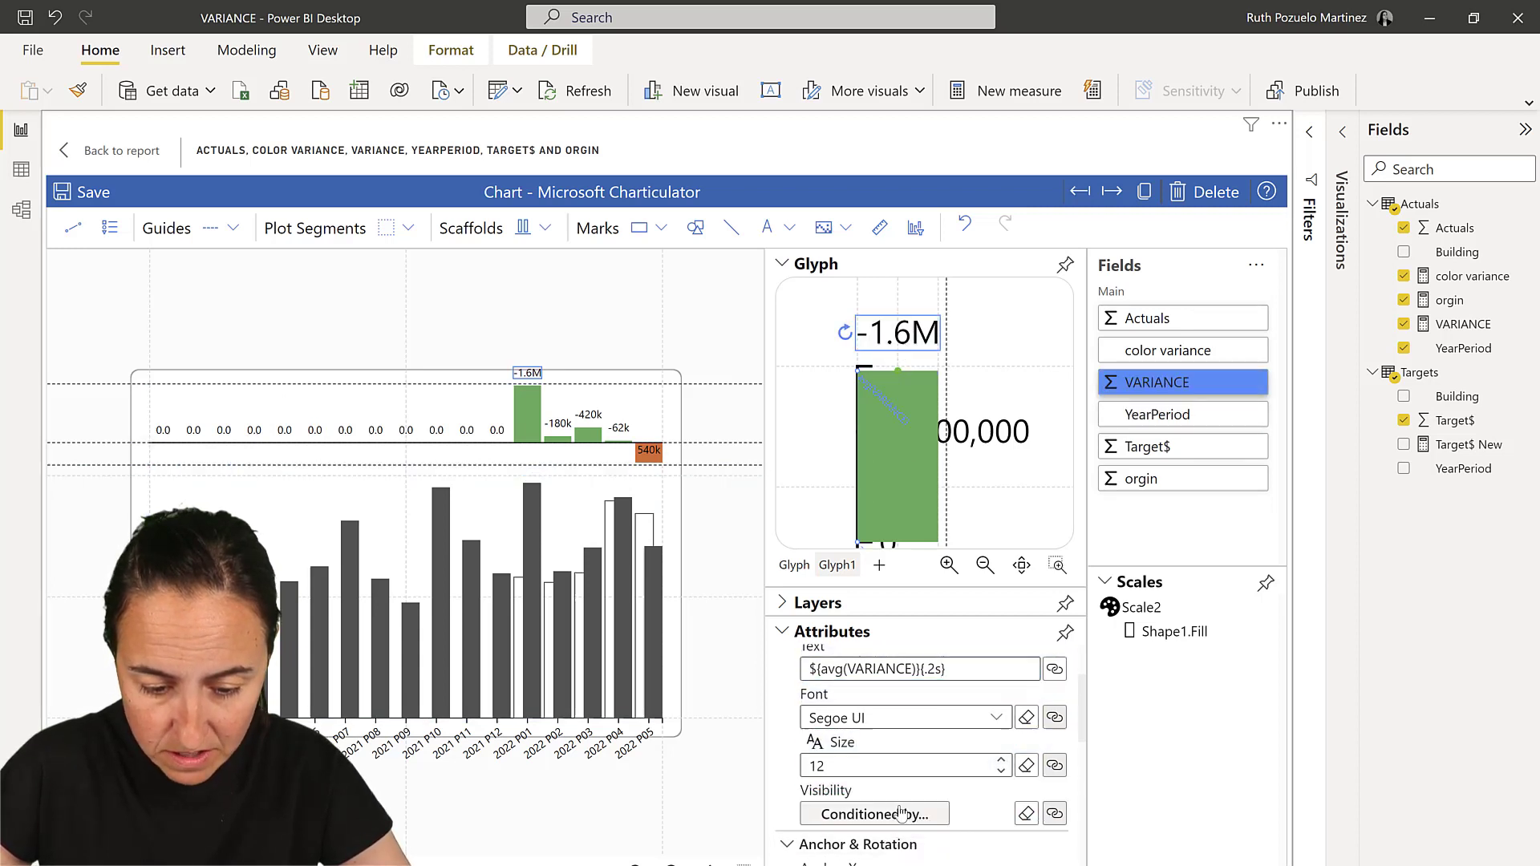
left_click(900, 816)
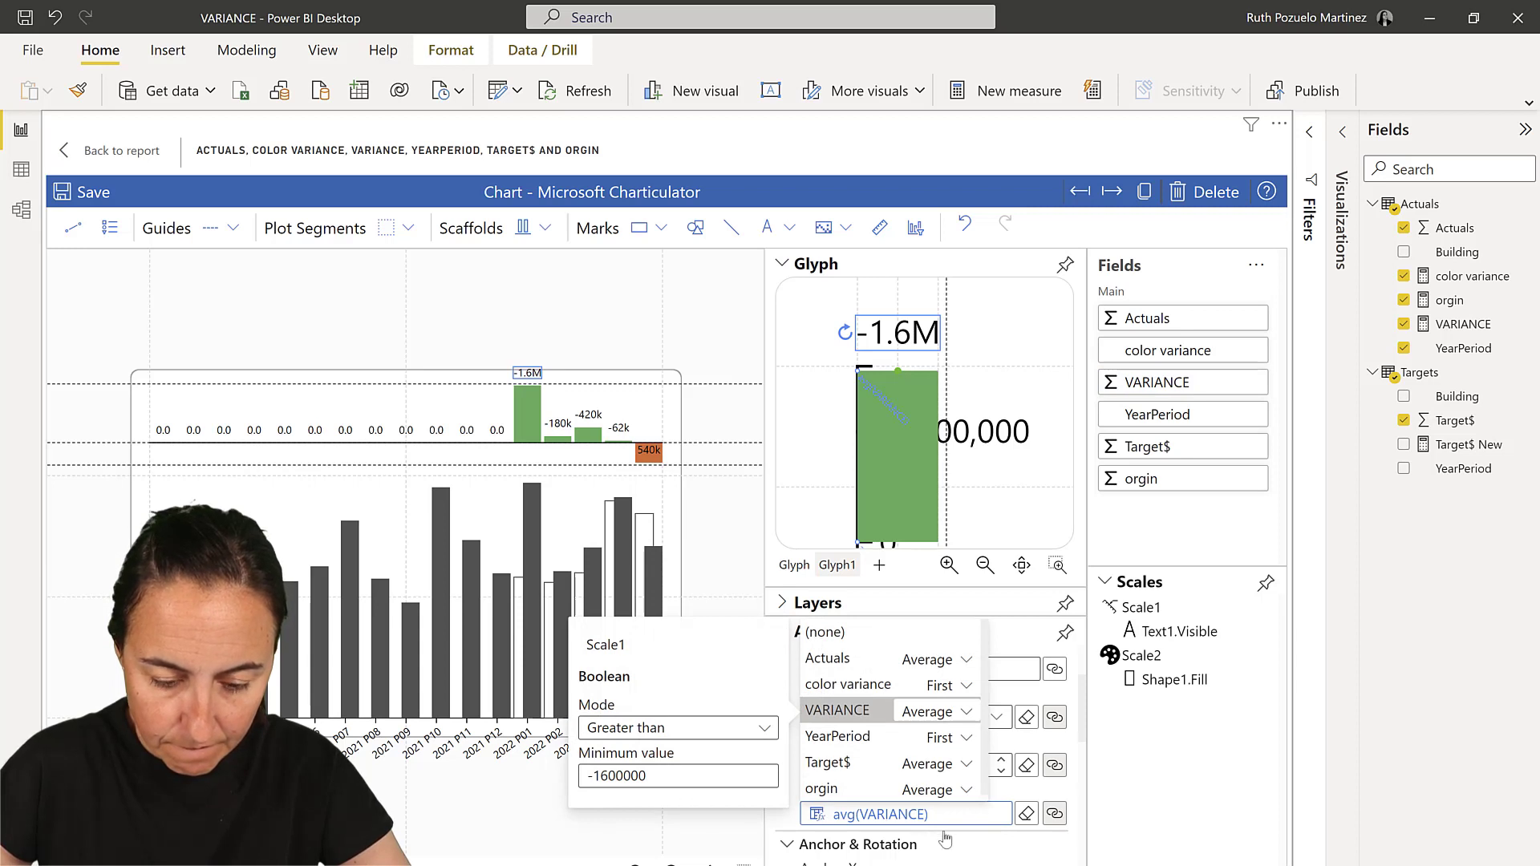
left_click(980, 843)
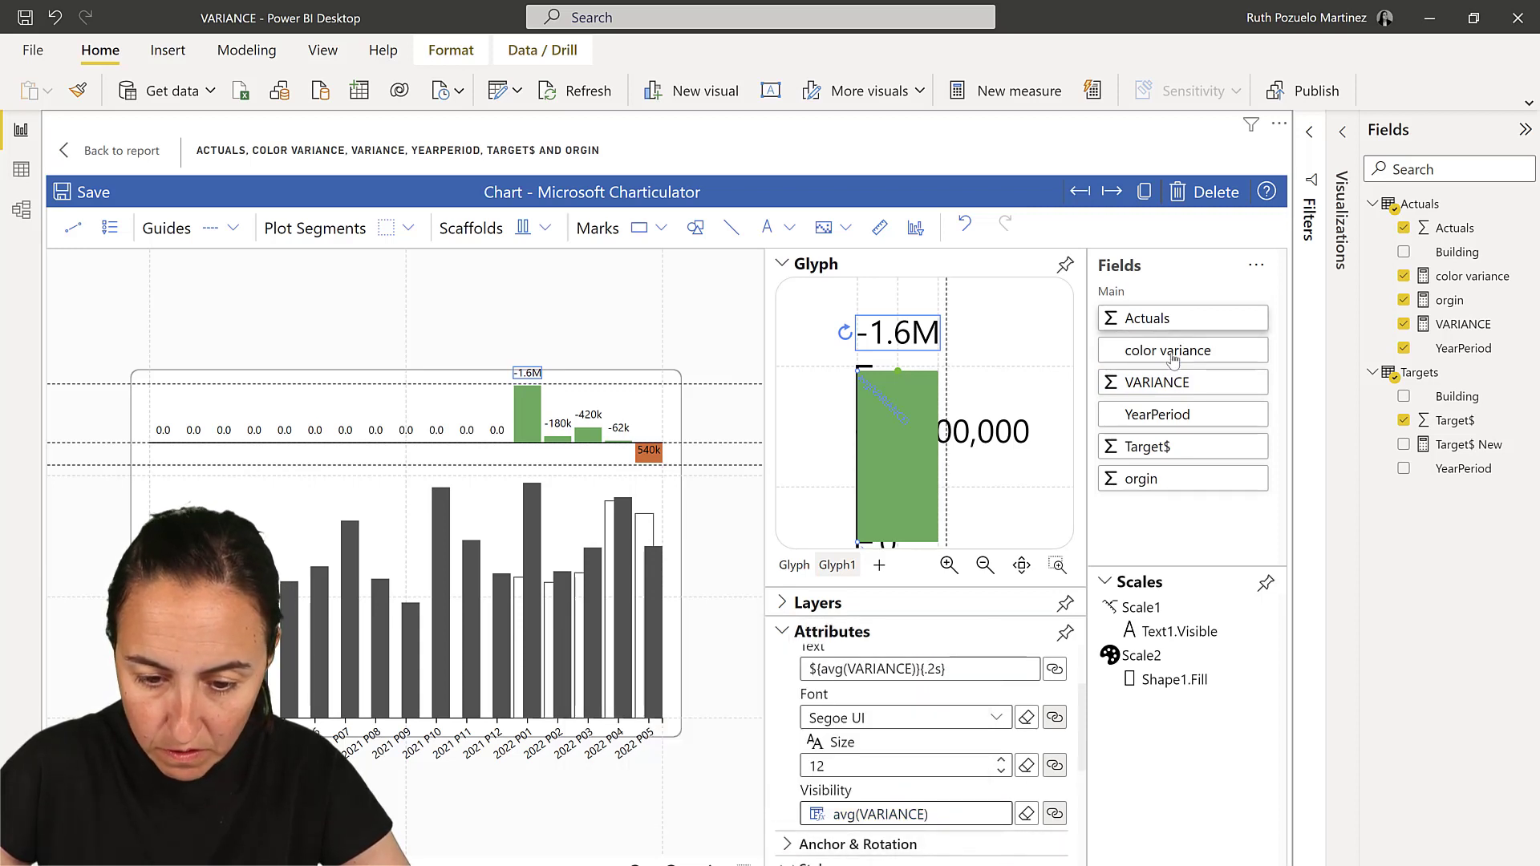
left_click_drag(1172, 359, 907, 812)
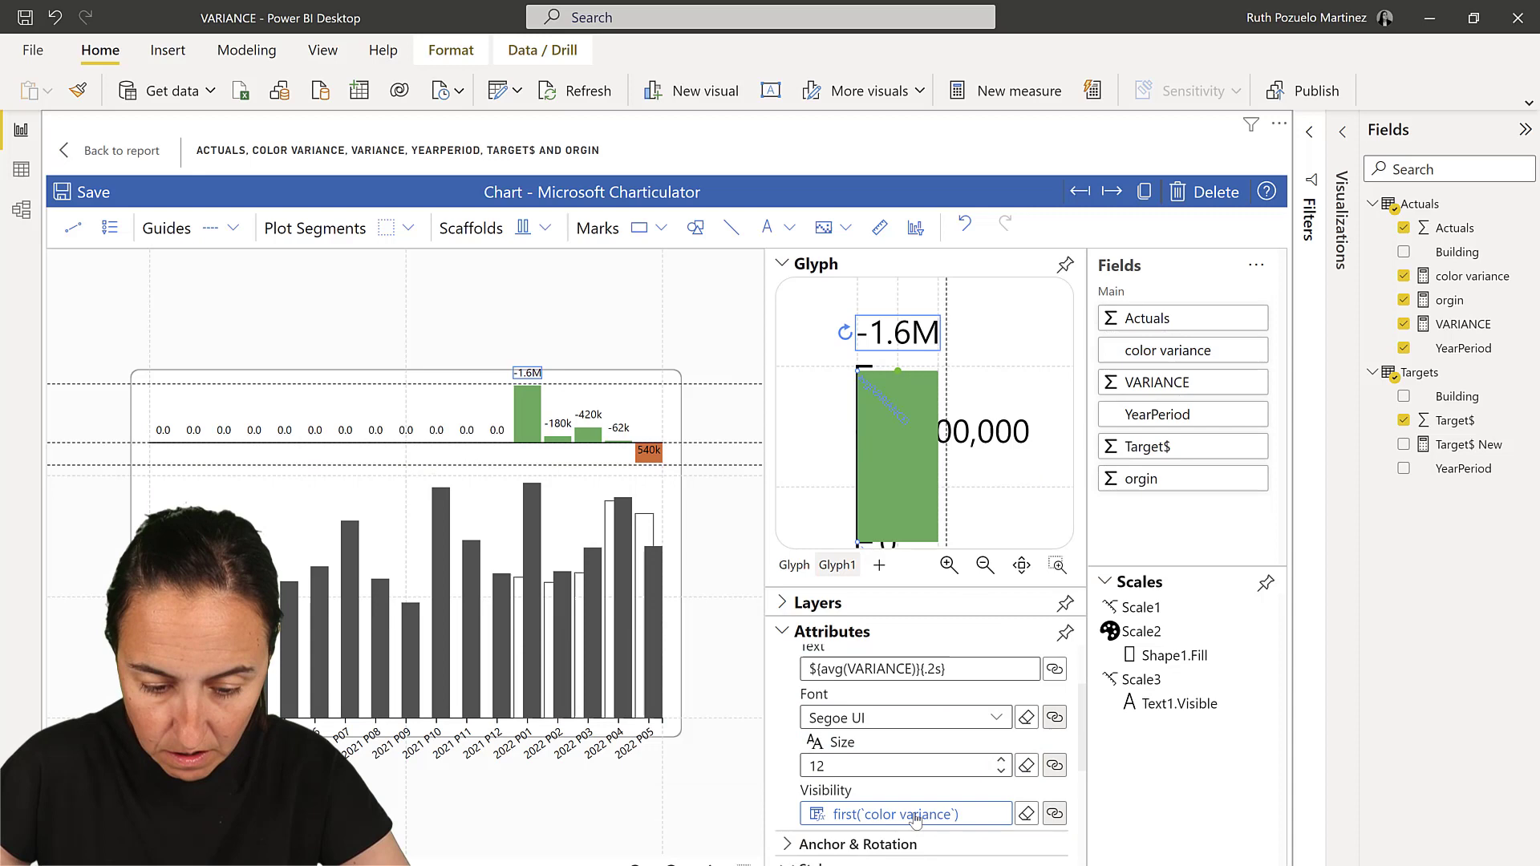
left_click(591, 769)
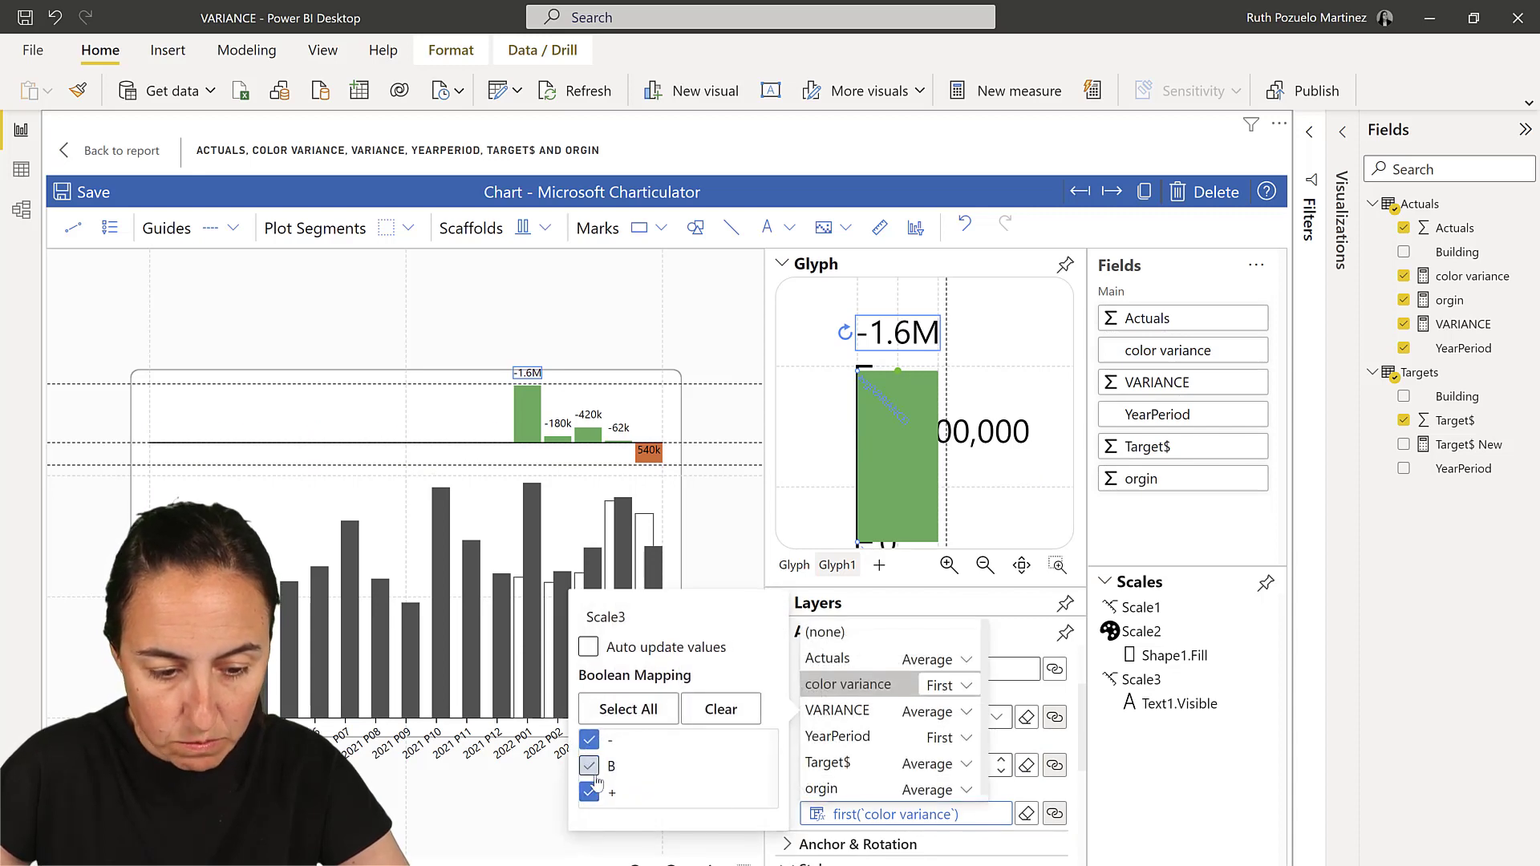
left_click(737, 527)
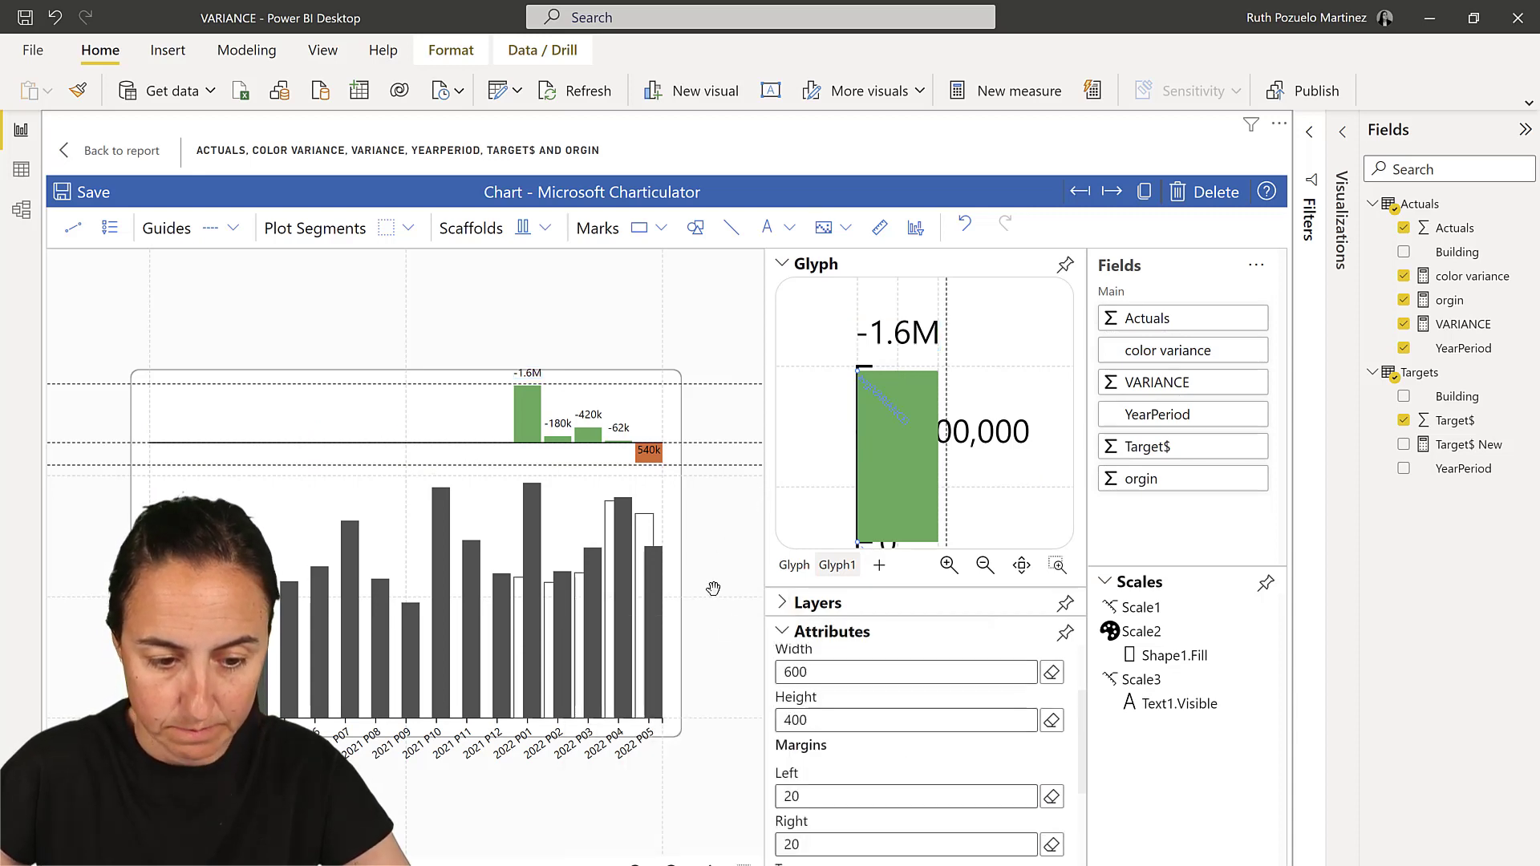
Step: Save the labelled chart, nudge the top guide down, then check Line1 in Edit and return to the report
left_click(89, 198)
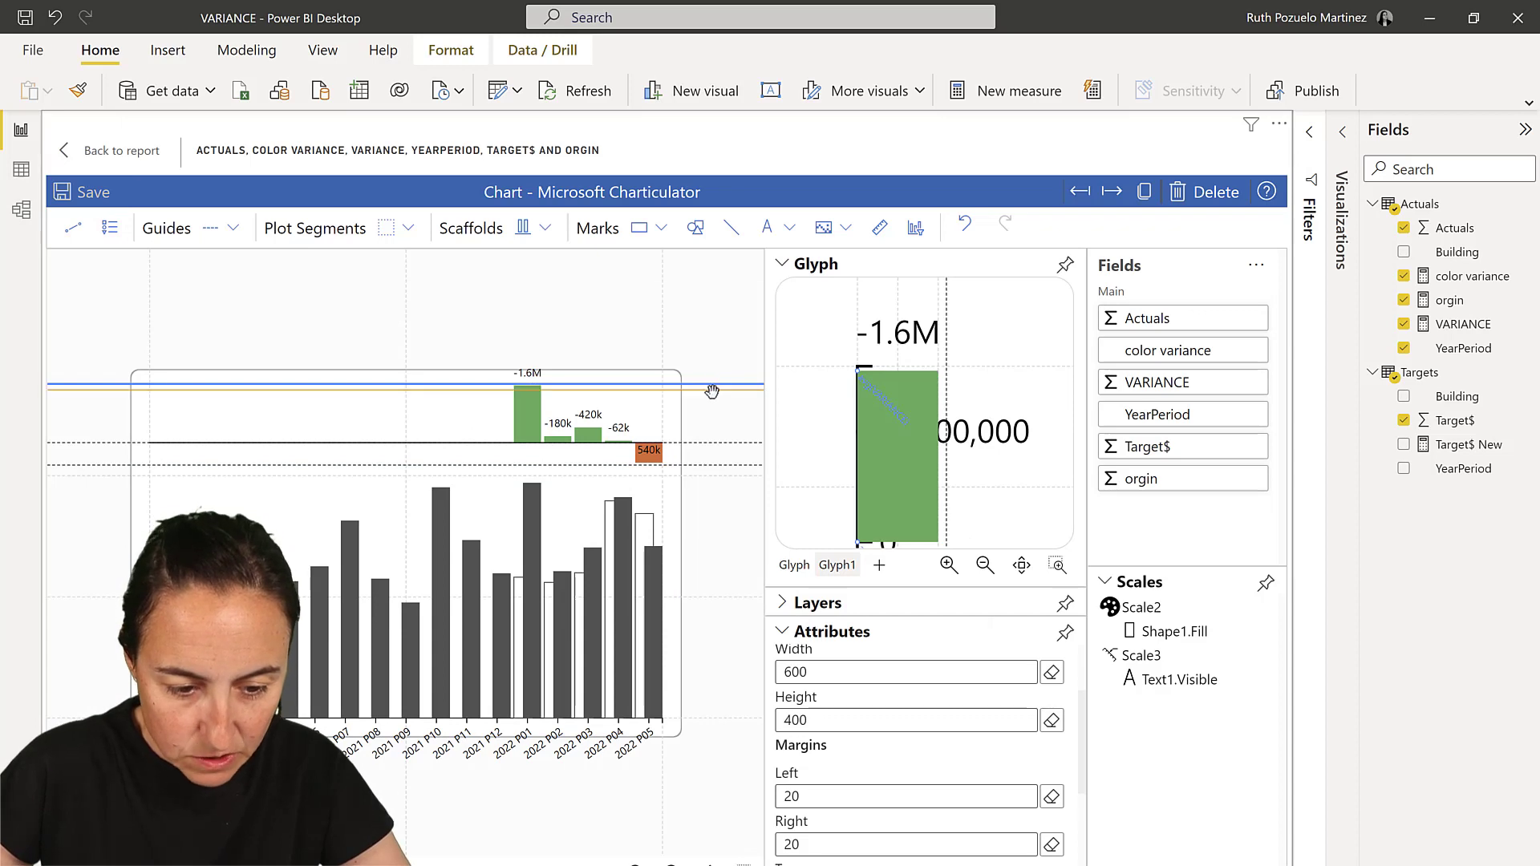
left_click_drag(712, 387, 711, 393)
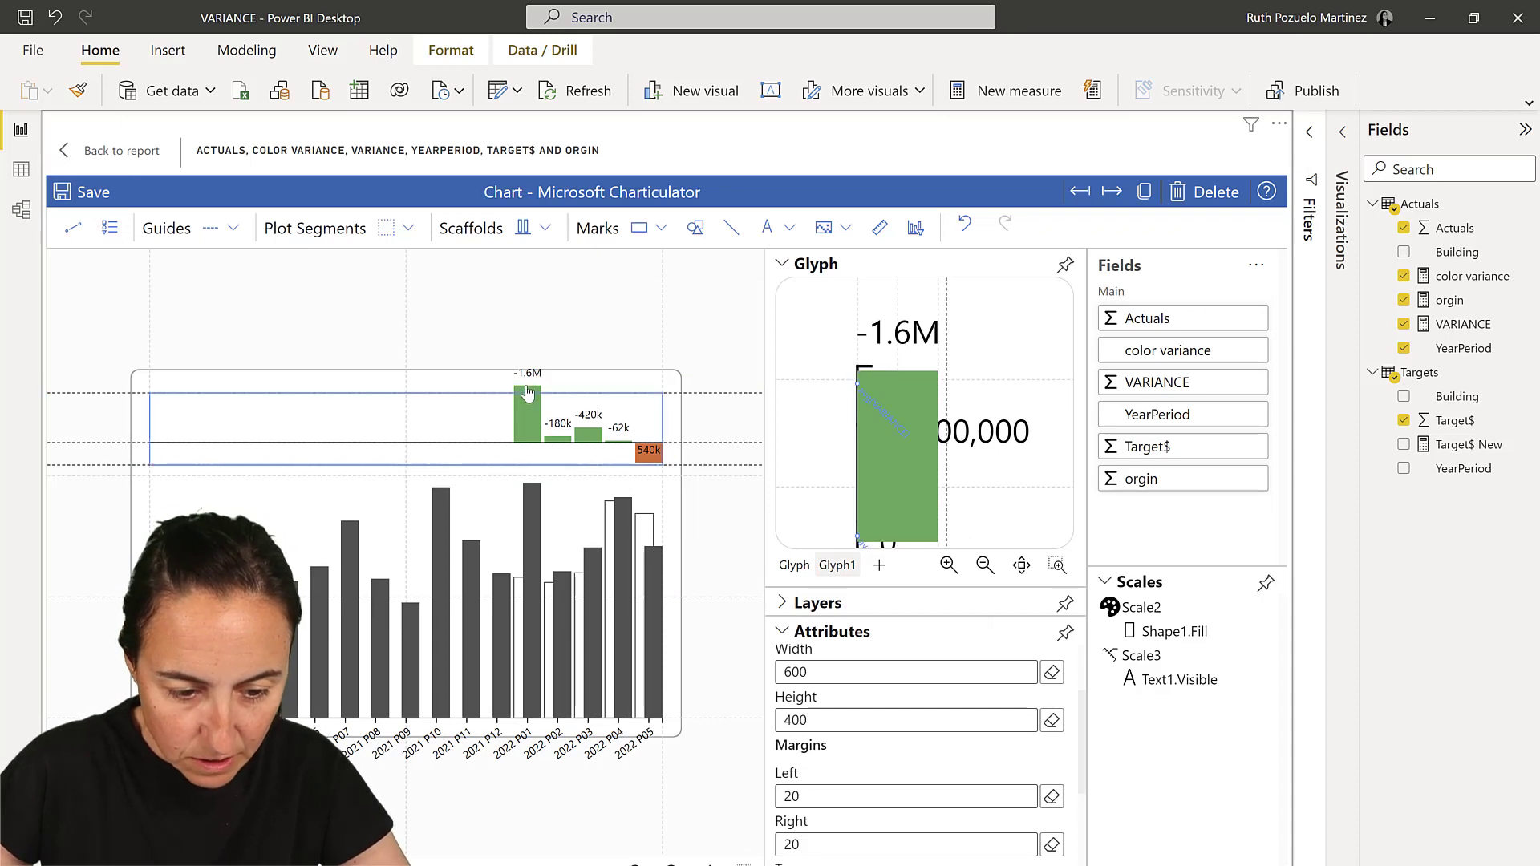
left_click(119, 169)
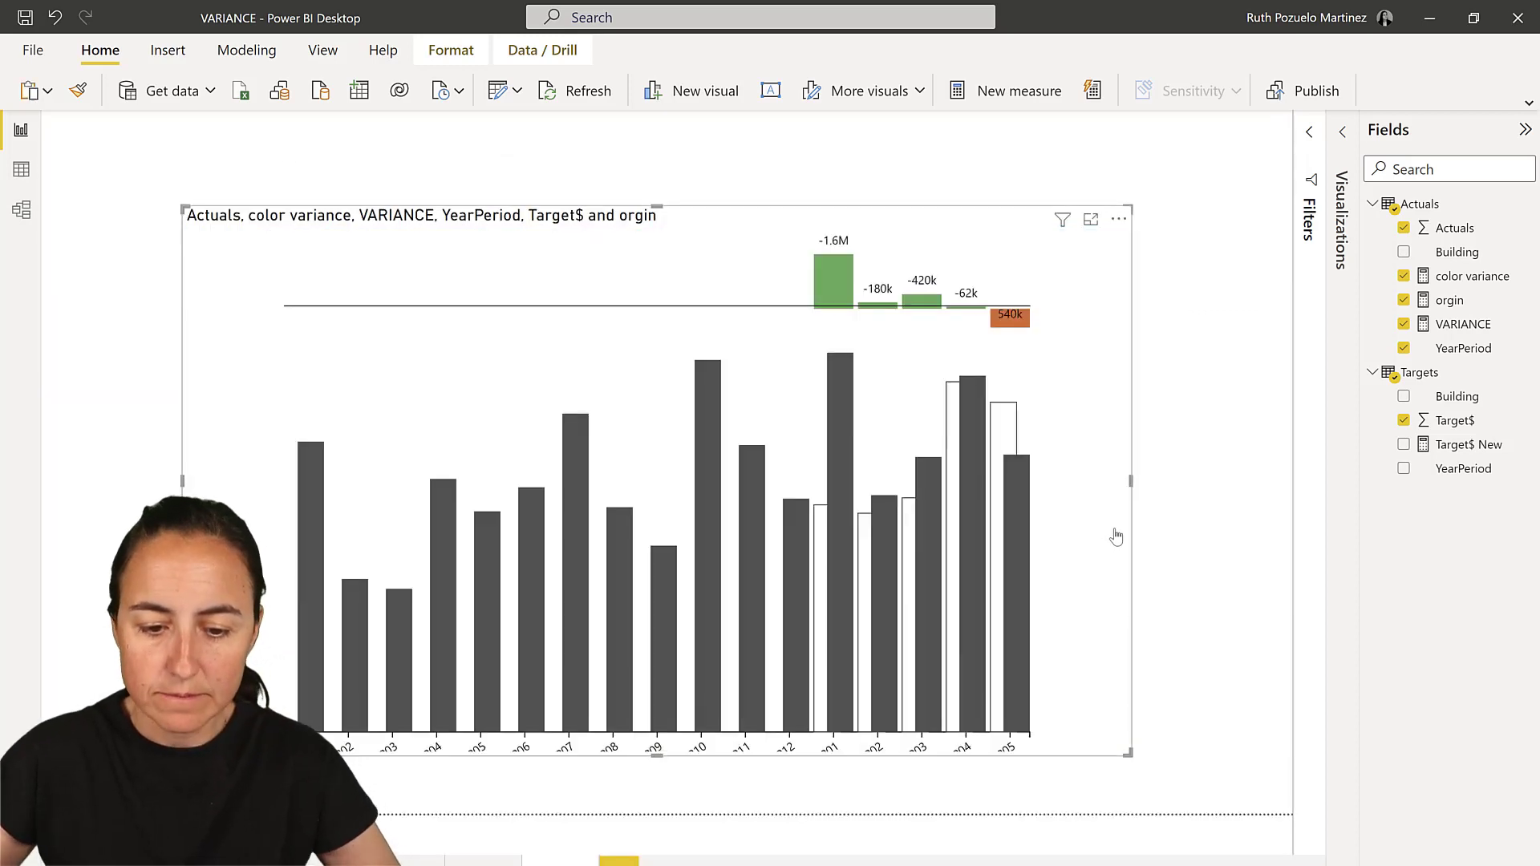
left_click(1119, 220)
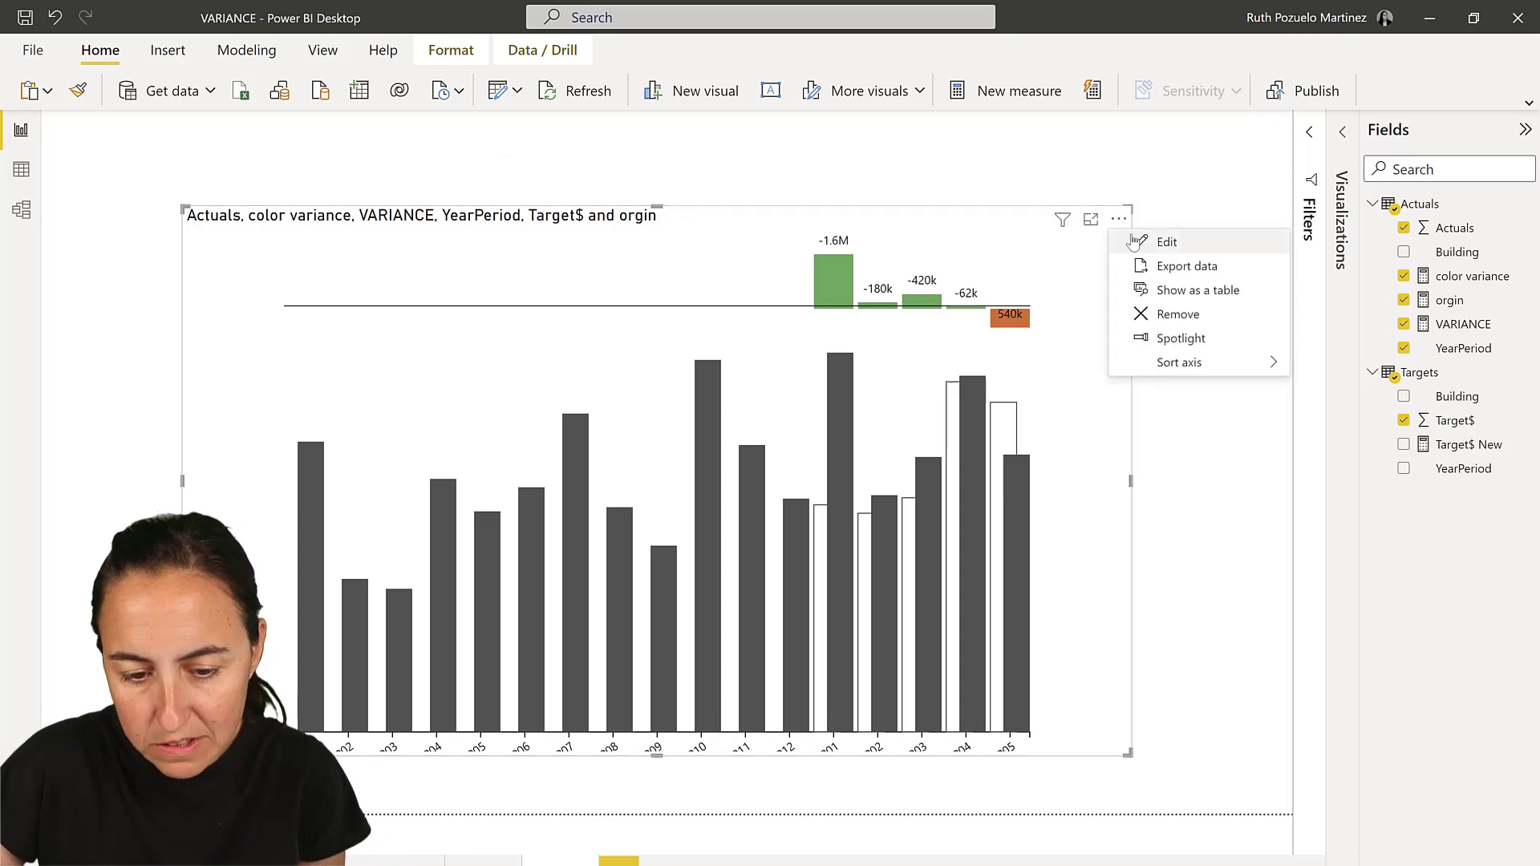
left_click(1133, 241)
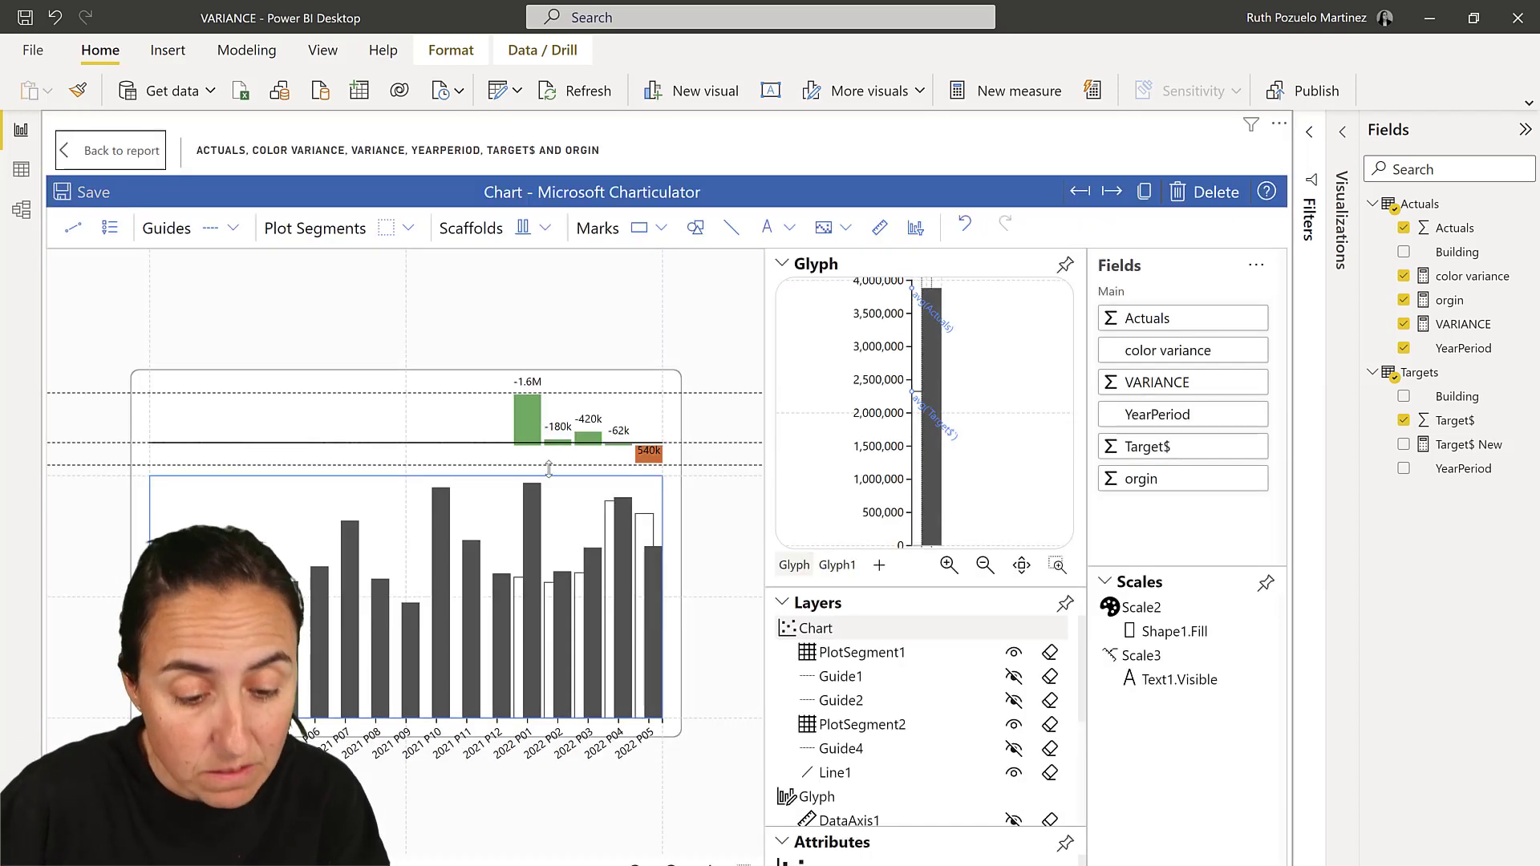
left_click(672, 443)
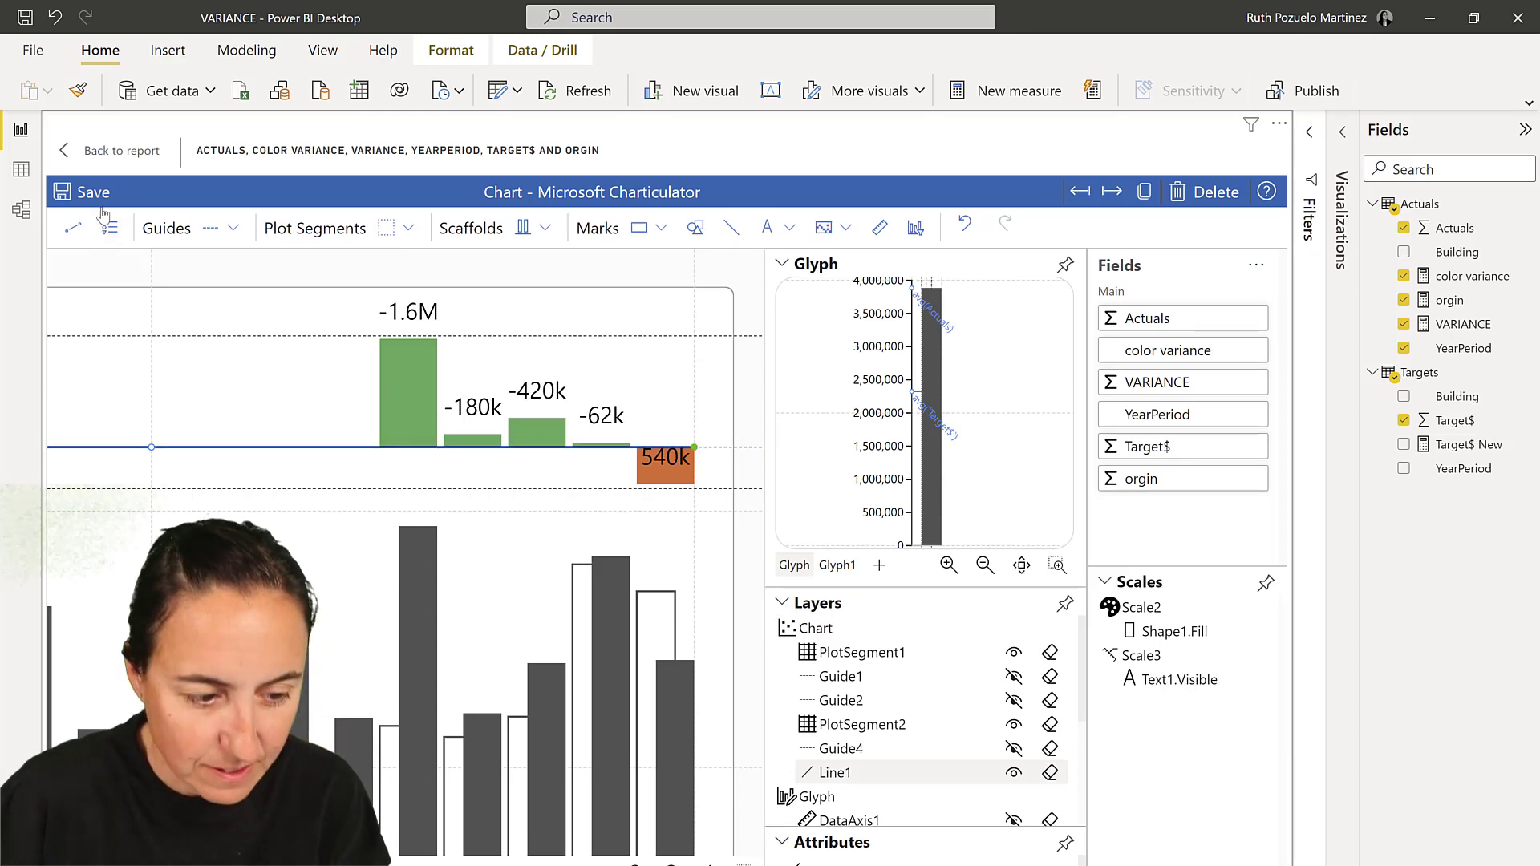
left_click(100, 151)
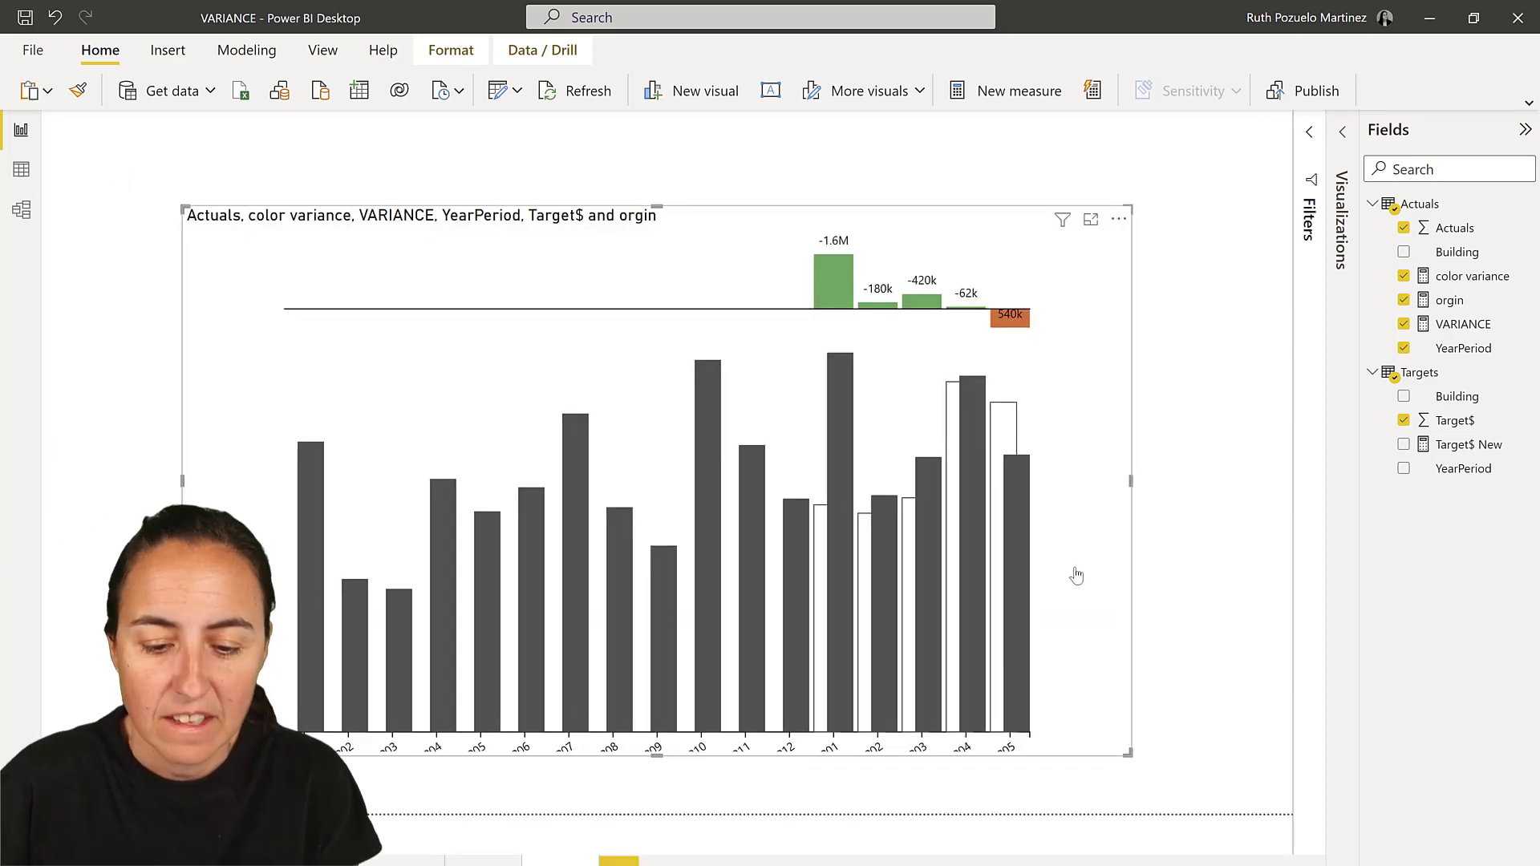